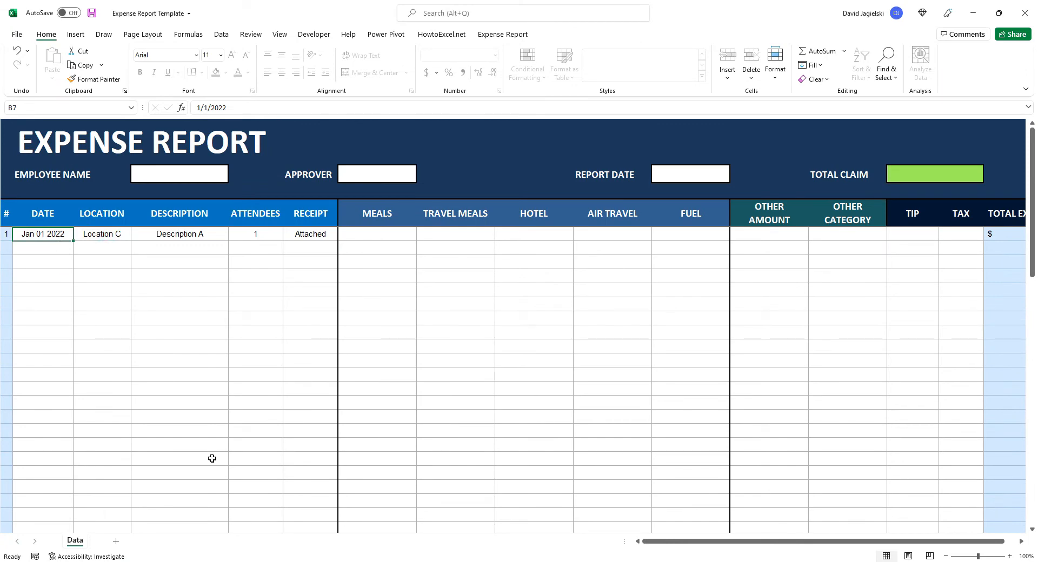
Move across the first expense row from Date to Receipt and back, finishing on the Date cell of the next row
{"action": "key", "text": "Tab"}
{"action": "key", "text": "Tab"}
{"action": "key", "text": "Tab"}
{"action": "key", "text": "Tab"}
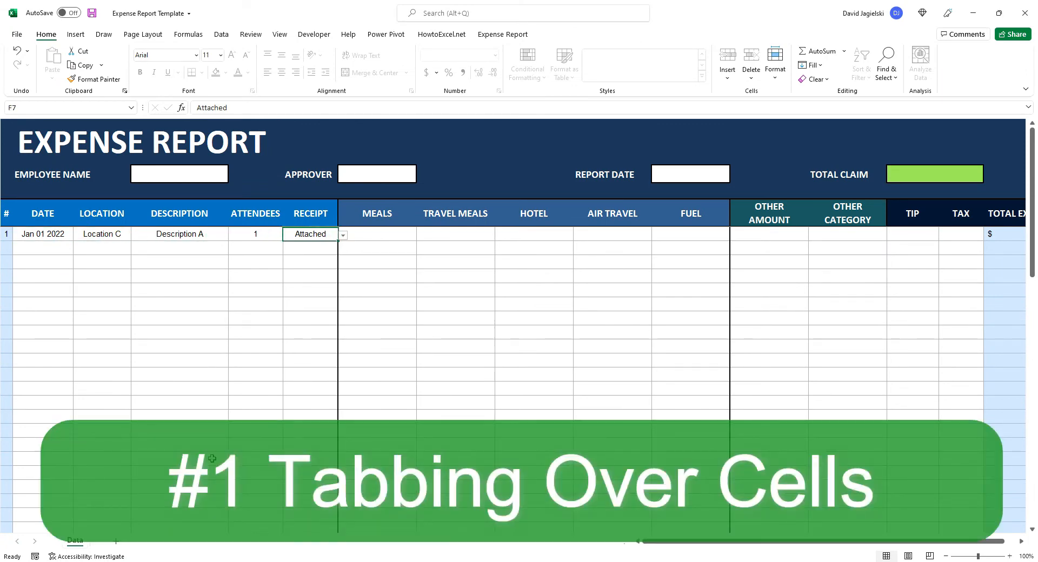
{"action": "key", "text": "shift+Tab"}
{"action": "key", "text": "shift+Tab"}
{"action": "key", "text": "shift+Tab"}
{"action": "key", "text": "shift+Tab"}
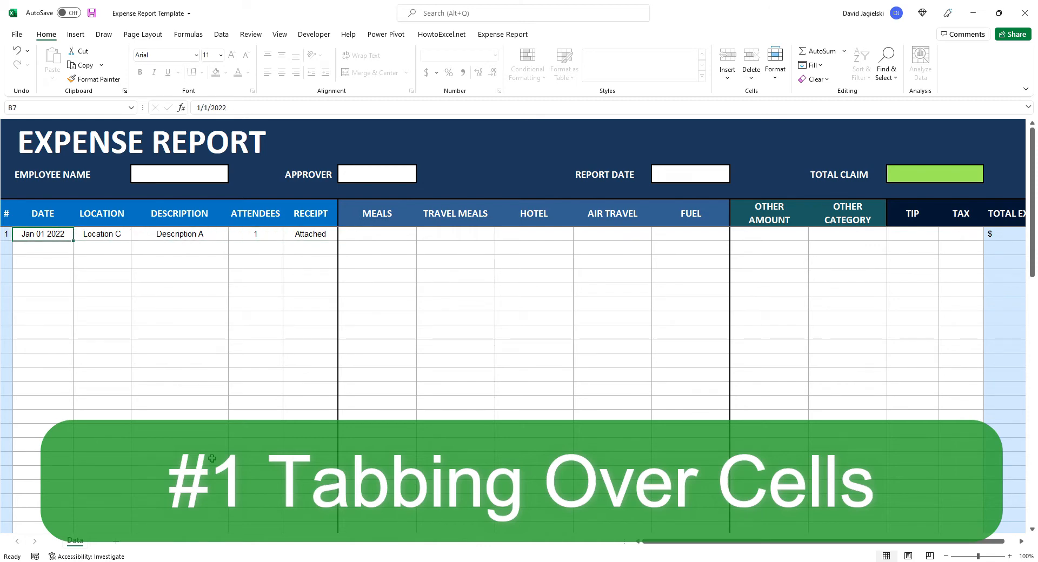
{"action": "key", "text": "Tab"}
{"action": "key", "text": "Tab"}
{"action": "key", "text": "Tab"}
{"action": "key", "text": "Tab"}
{"action": "key", "text": "Return"}
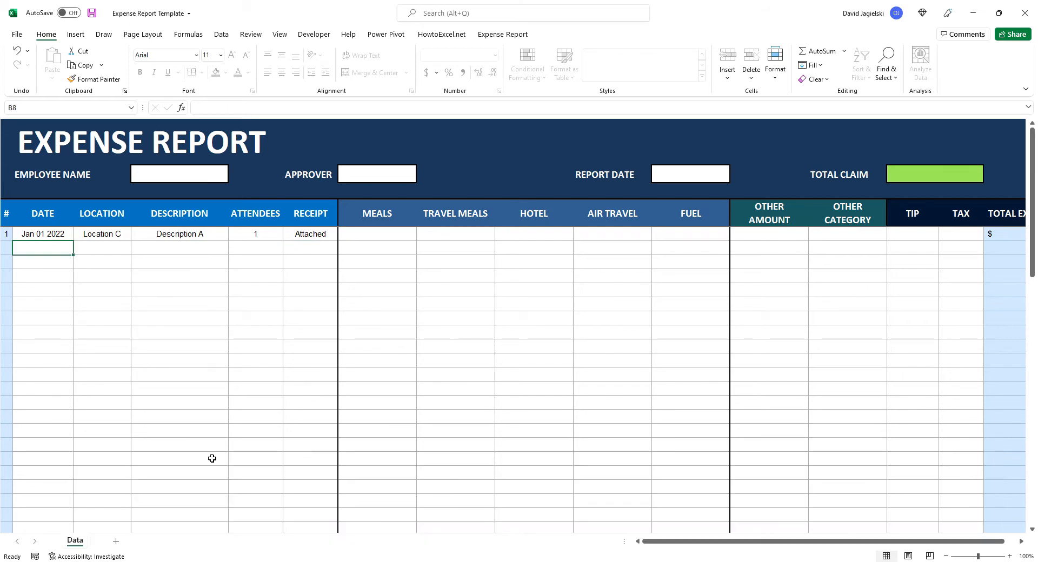
{"action": "key", "text": "Down"}
{"action": "key", "text": "Down"}
{"action": "key", "text": "Down"}
{"action": "key", "text": "Down"}
{"action": "key", "text": "Up"}
{"action": "key", "text": "Up"}
{"action": "key", "text": "Up"}
{"action": "key", "text": "Up"}
{"action": "key", "text": "Up"}
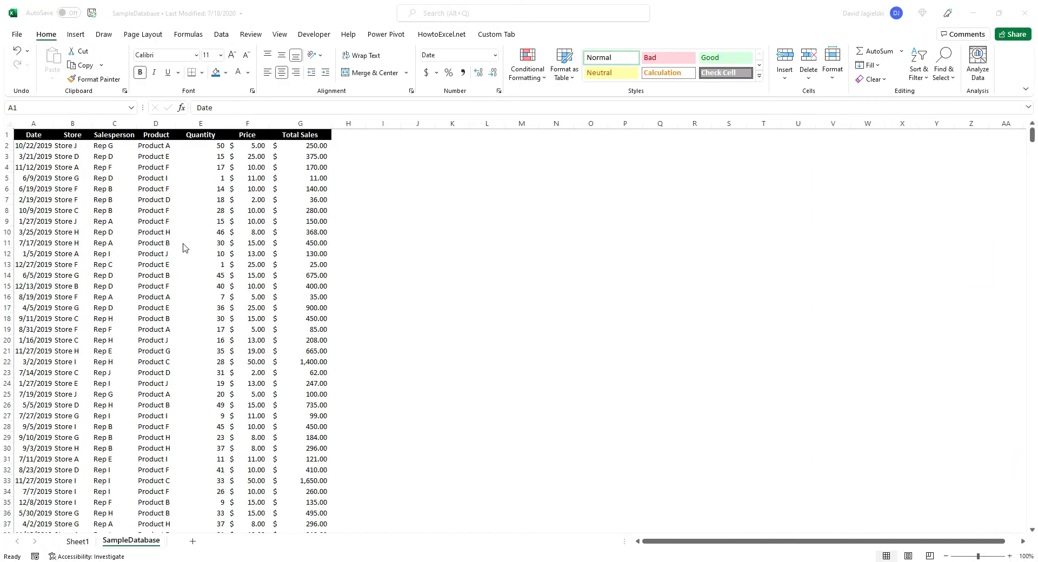
Turn the header filters of the SampleDatabase sales table on and off again
{"action": "left_click", "coordinate": [181, 238]}
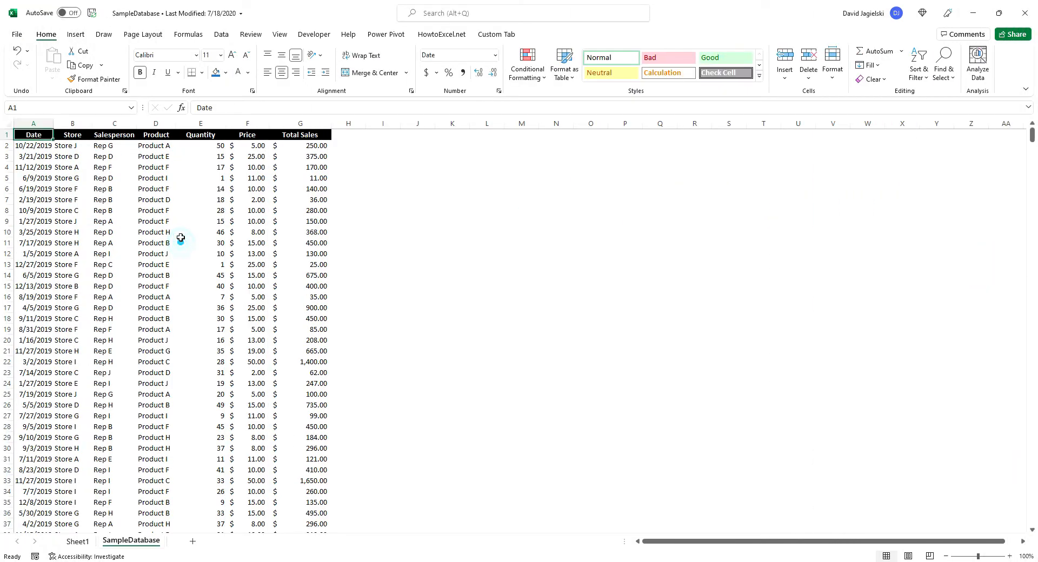
{"action": "left_click", "coordinate": [222, 35]}
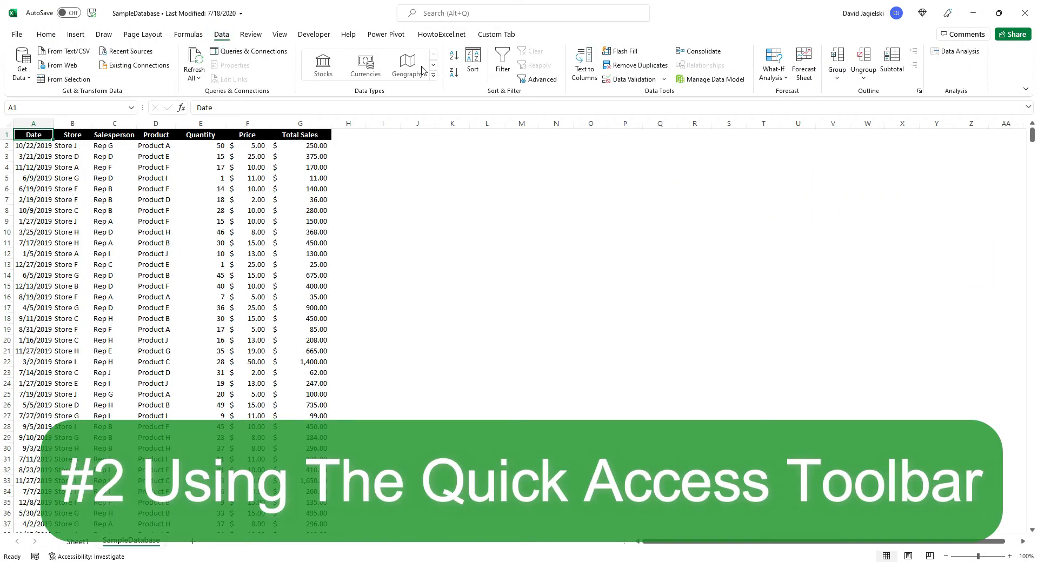
{"action": "left_click", "coordinate": [499, 74]}
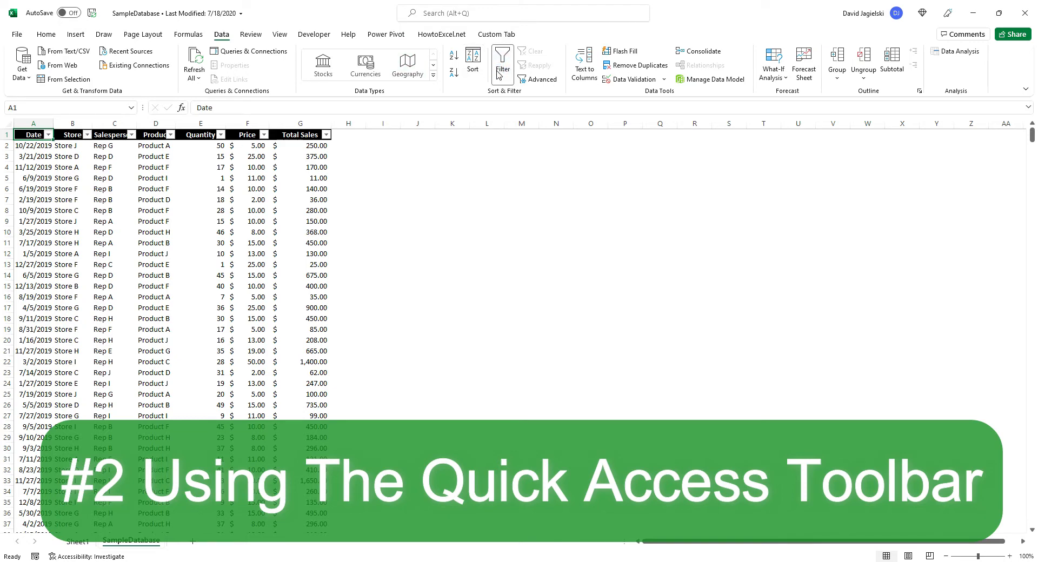
{"action": "left_click", "coordinate": [498, 80]}
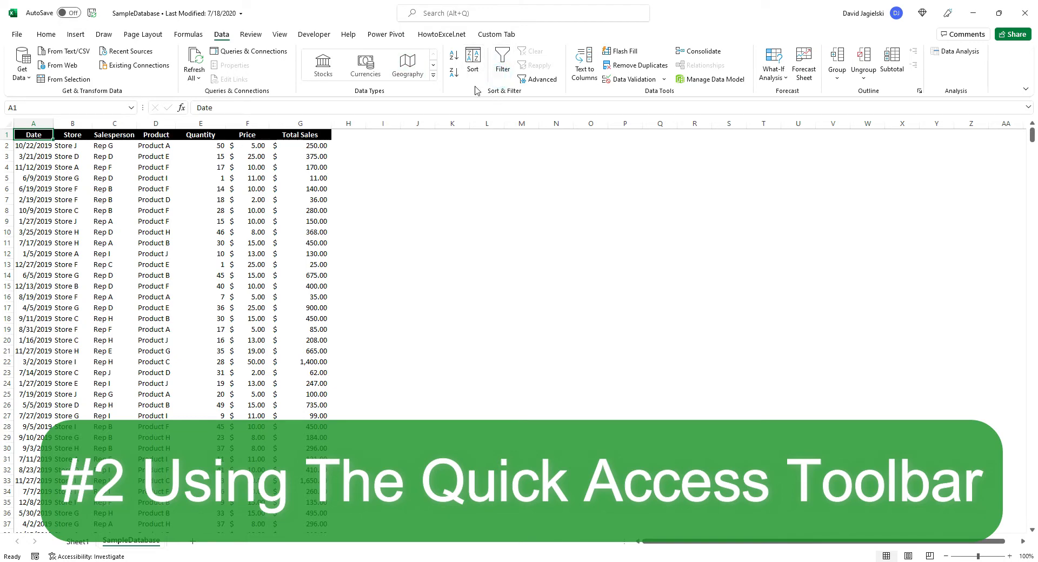
Add the Filter and Refresh All commands to the Quick Access Toolbar
{"action": "right_click", "coordinate": [502, 71]}
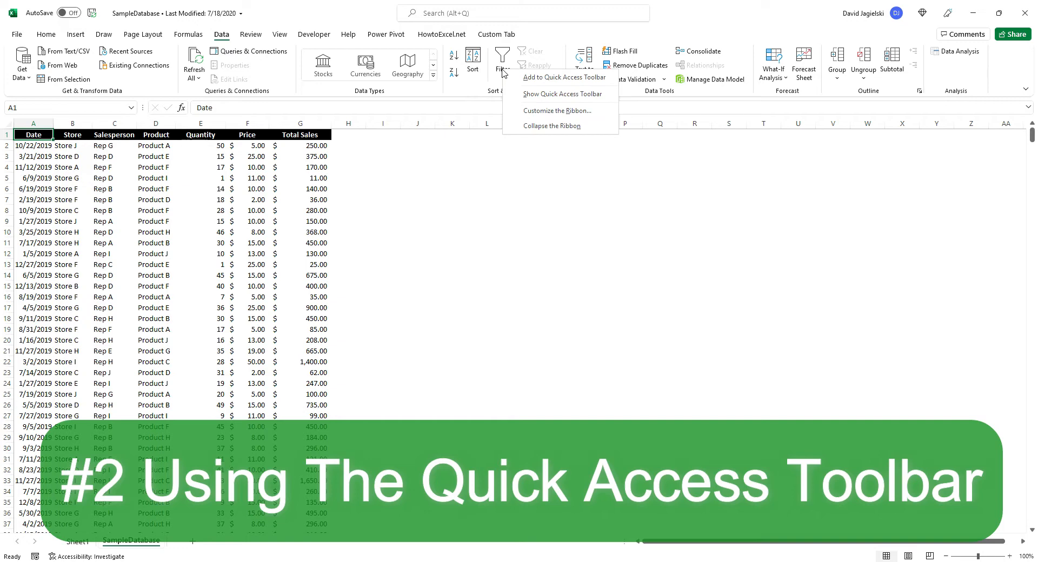
{"action": "left_click", "coordinate": [564, 77]}
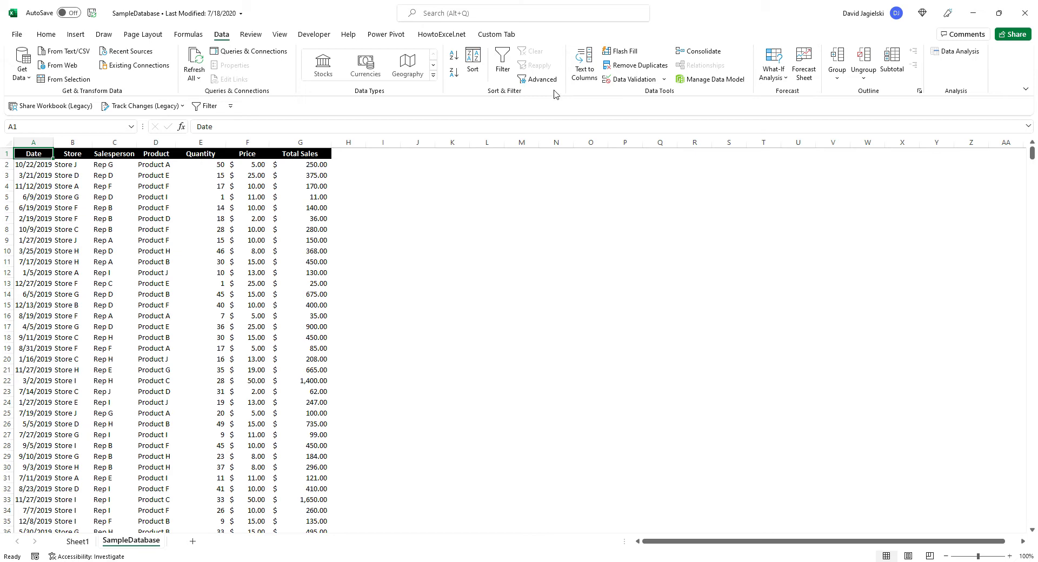
{"action": "right_click", "coordinate": [199, 59]}
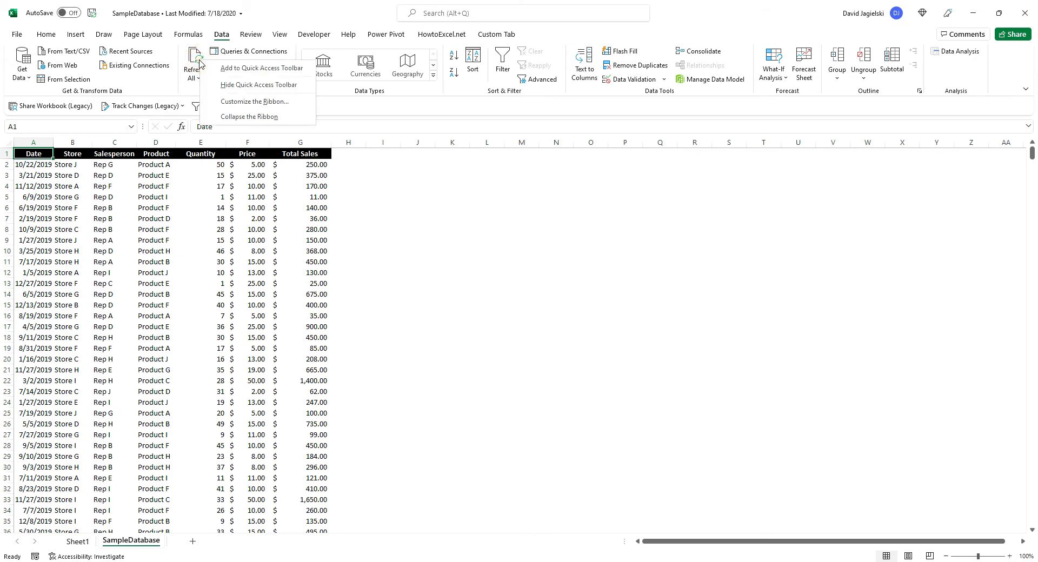
{"action": "left_click", "coordinate": [233, 64]}
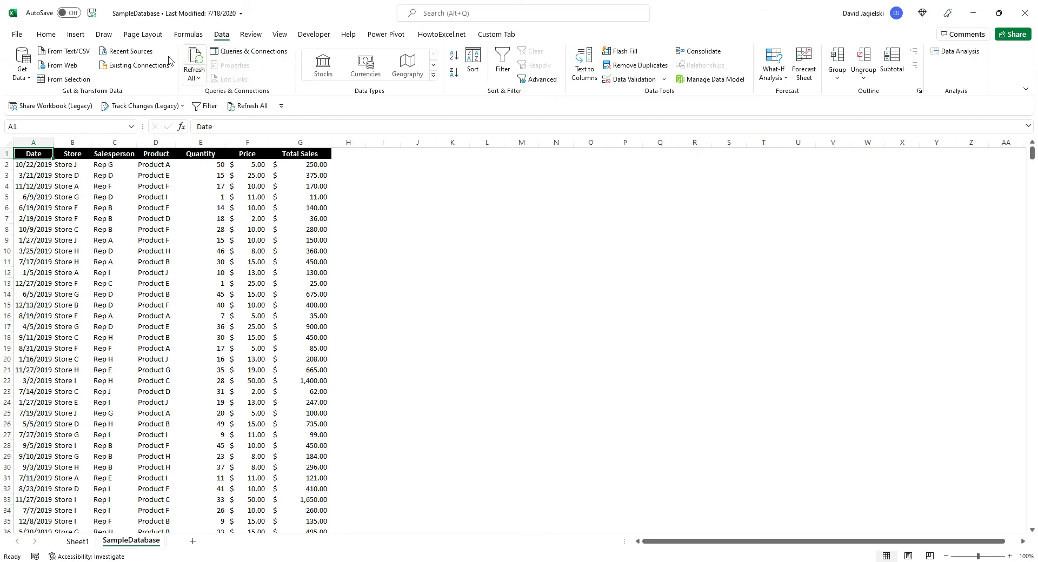
Add the Bold and New Comment commands to the Quick Access Toolbar
{"action": "left_click", "coordinate": [45, 35]}
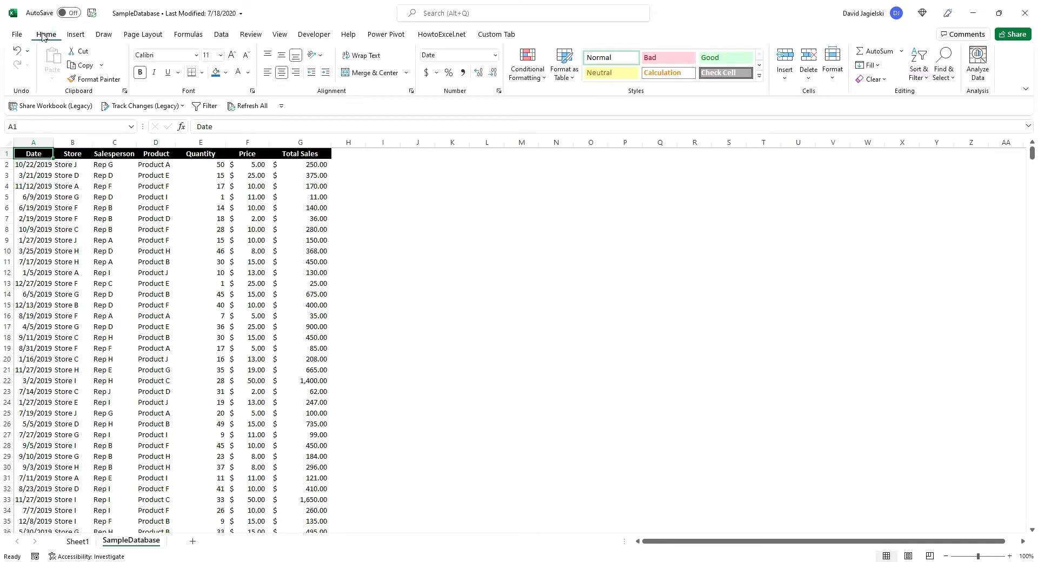
{"action": "right_click", "coordinate": [141, 76]}
{"action": "left_click", "coordinate": [161, 87]}
{"action": "left_click", "coordinate": [255, 38]}
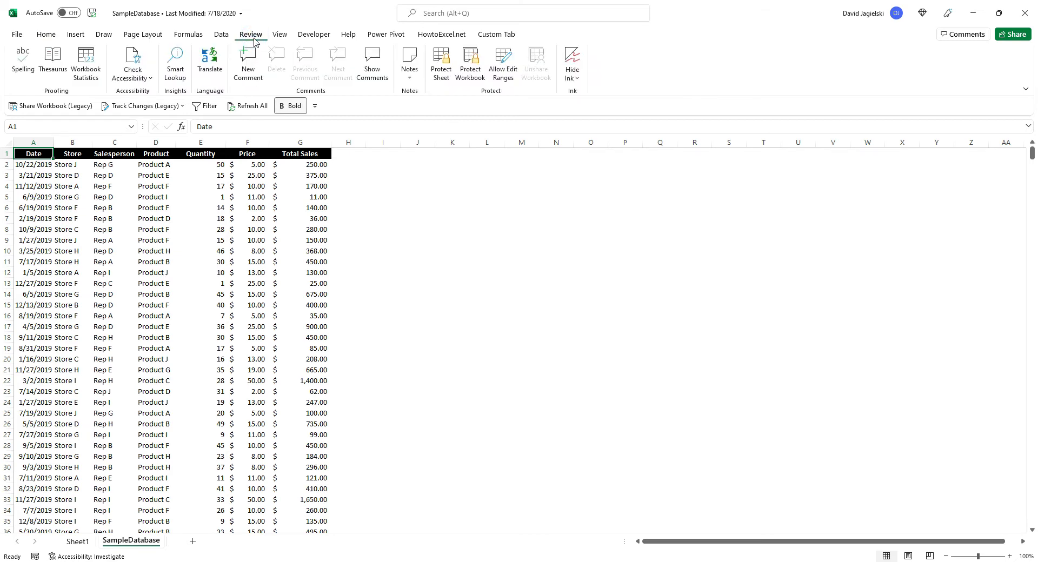
{"action": "right_click", "coordinate": [259, 64]}
{"action": "left_click", "coordinate": [279, 72]}
Turn on the sales table's header filters through the Filter shortcut in the Quick Access Toolbar
{"action": "left_click", "coordinate": [46, 35]}
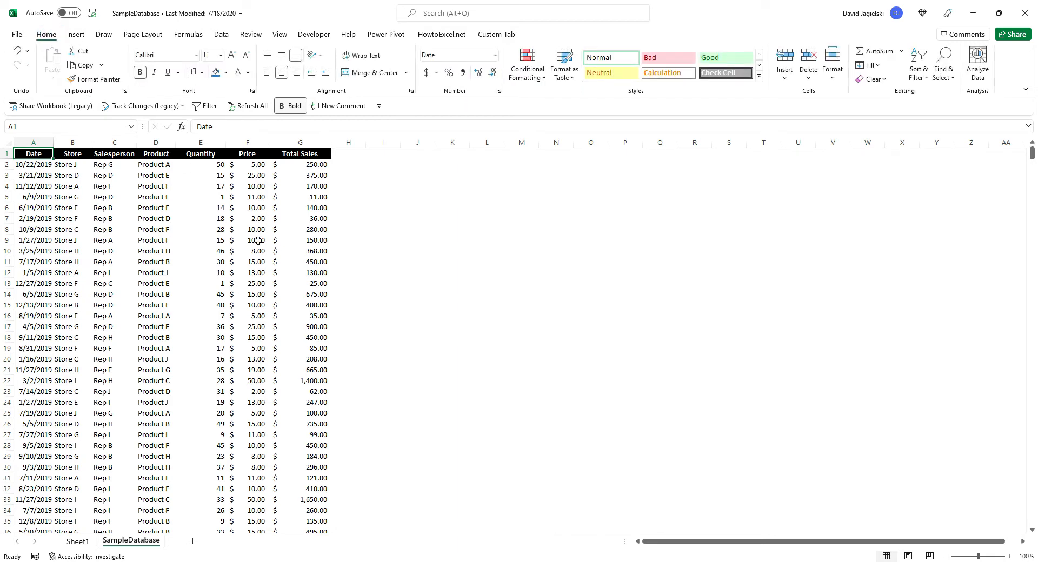
{"action": "left_click", "coordinate": [207, 106]}
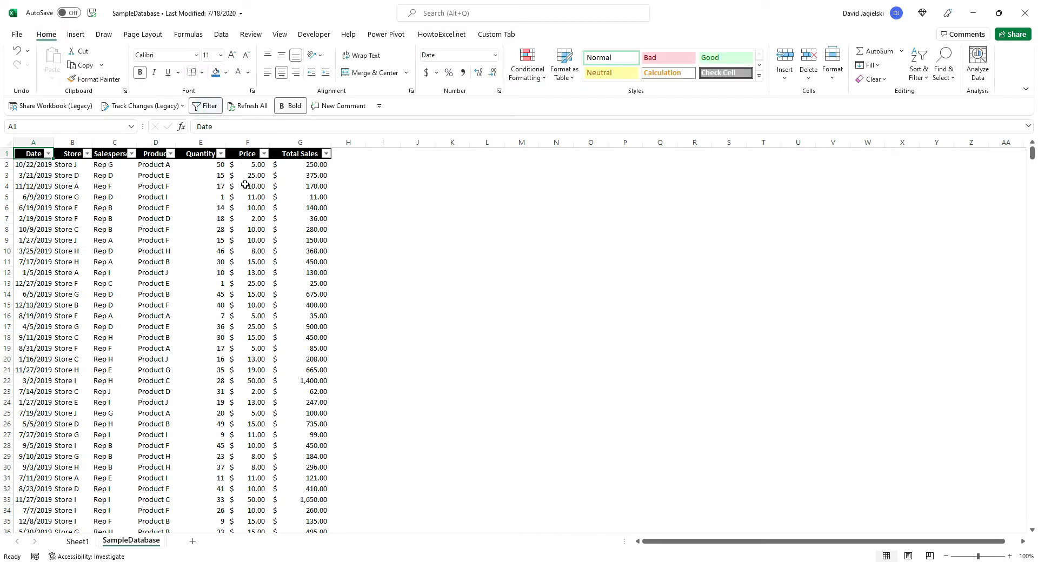
Start a new comment on cell E7 and discard it
{"action": "left_click", "coordinate": [214, 218]}
{"action": "left_click", "coordinate": [333, 111]}
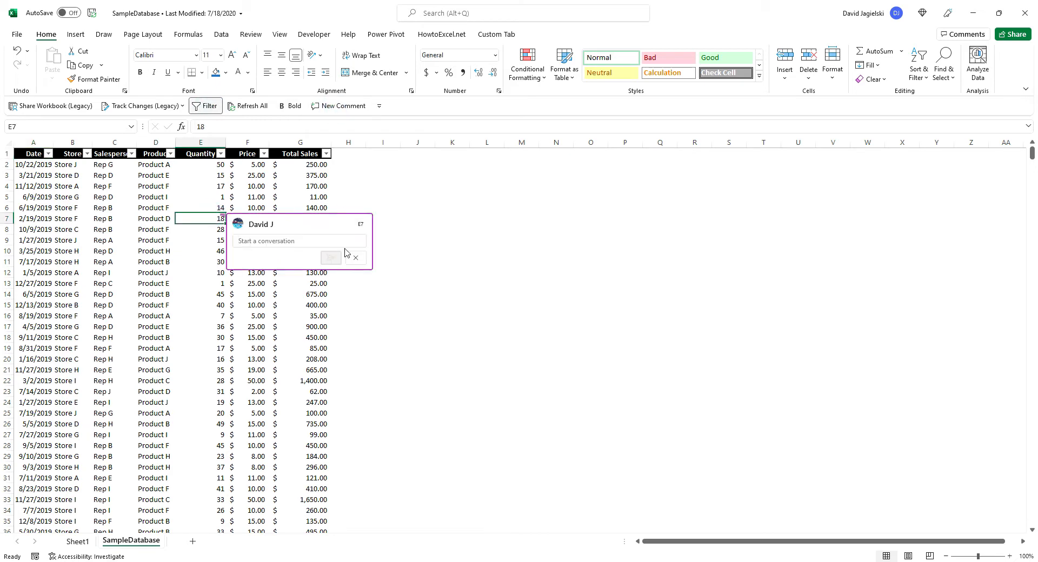
{"action": "left_click", "coordinate": [355, 258]}
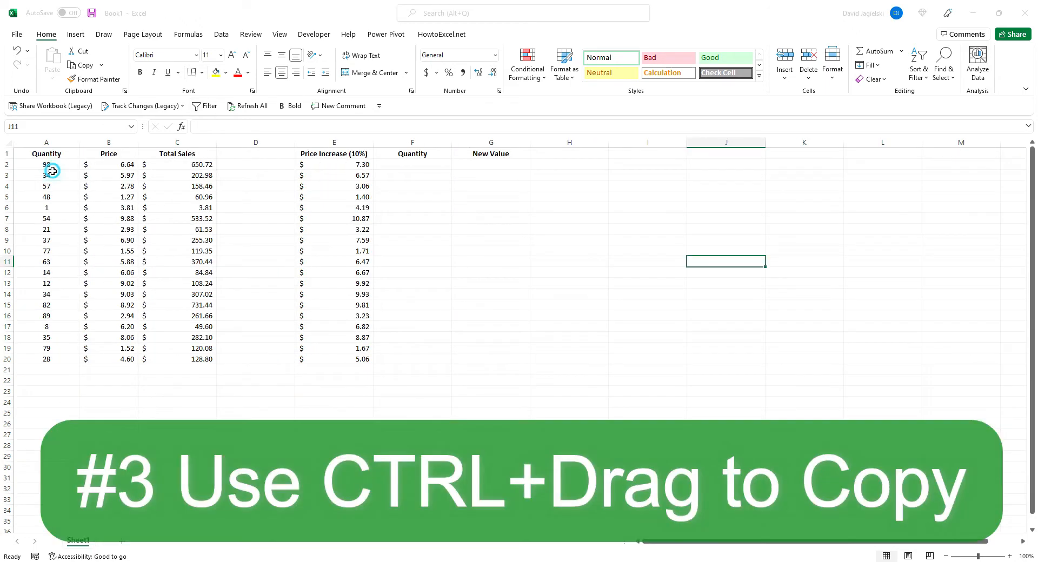
In Book1, copy the Quantity values in A2:A20 into the empty Quantity column at F2:F20
{"action": "left_click_drag", "start_coordinate": [51, 169], "coordinate": [55, 359]}
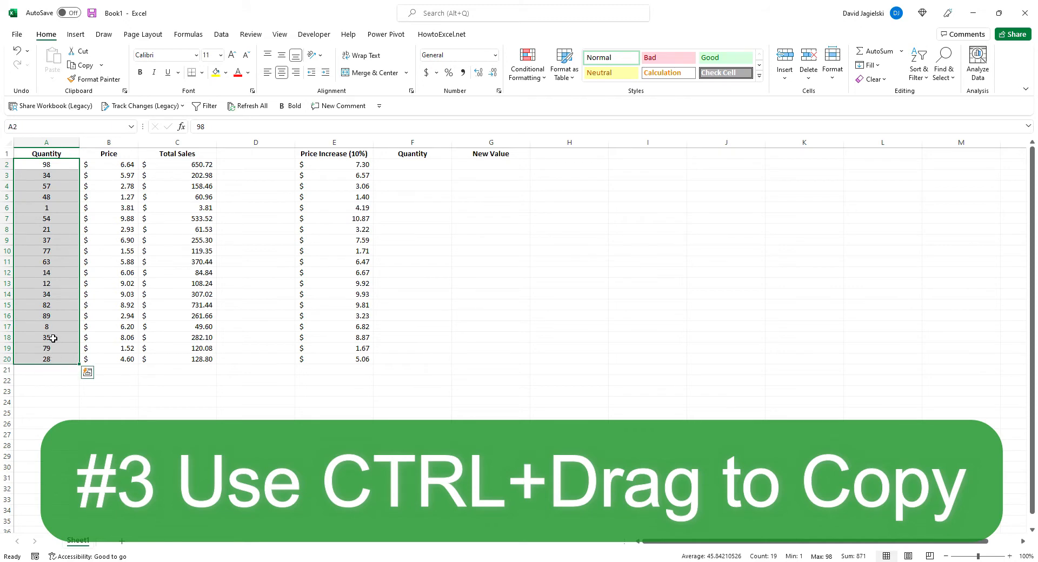
{"action": "left_click_drag", "start_coordinate": [79, 274], "coordinate": [405, 275]}
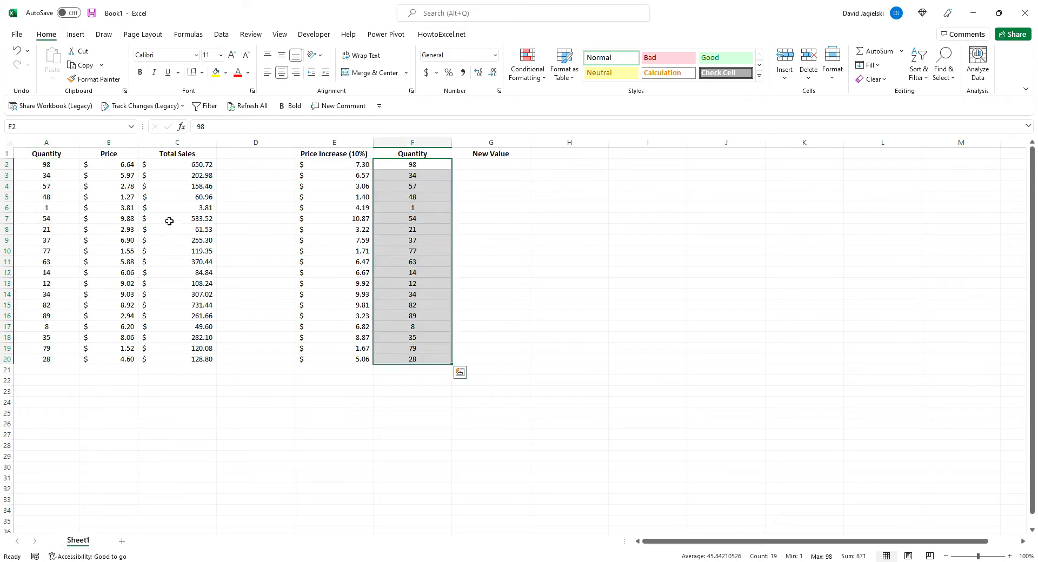
Copy the Total Sales formulas in C2:C20 into the New Value column at G2:G20 and check the formula in G10
{"action": "left_click_drag", "start_coordinate": [182, 165], "coordinate": [198, 352]}
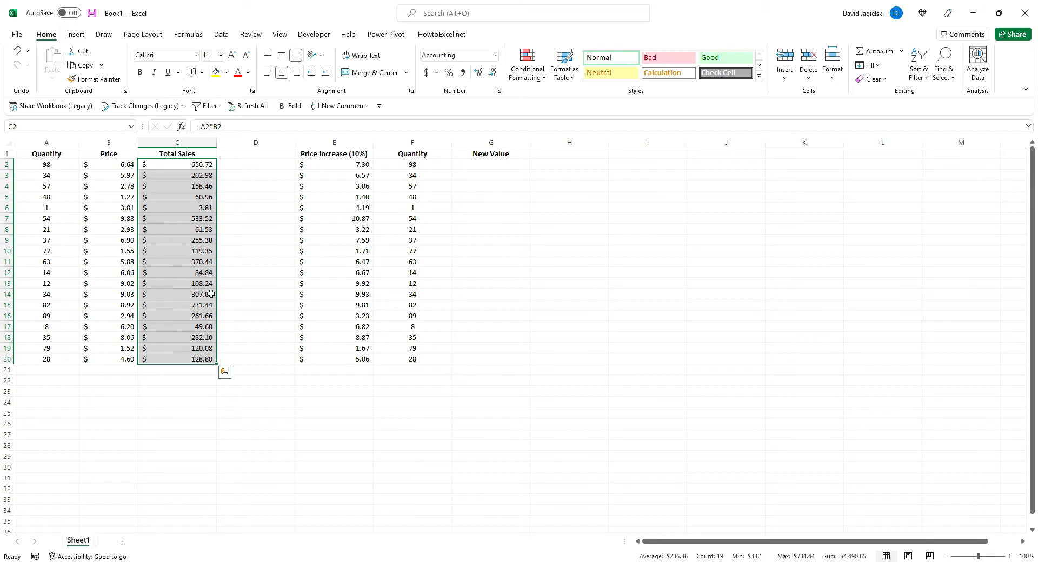
{"action": "left_click_drag", "start_coordinate": [218, 263], "coordinate": [477, 268]}
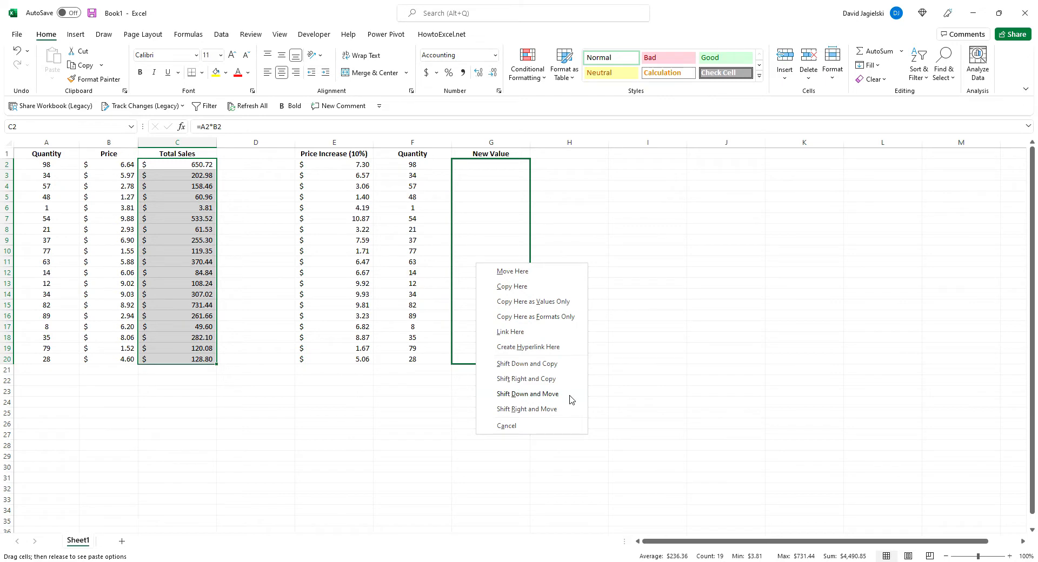
{"action": "left_click", "coordinate": [544, 286]}
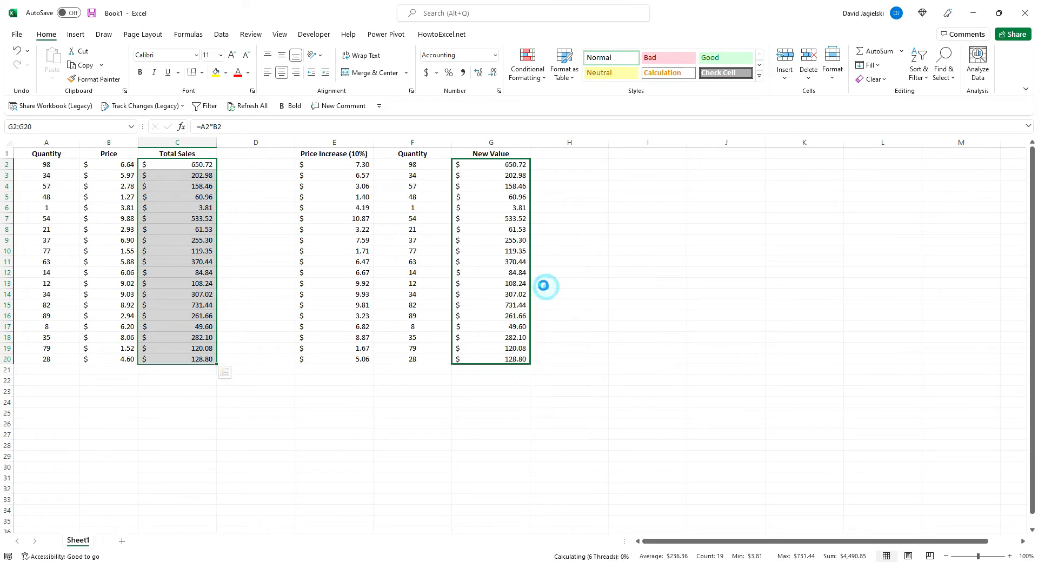
{"action": "left_click", "coordinate": [499, 250]}
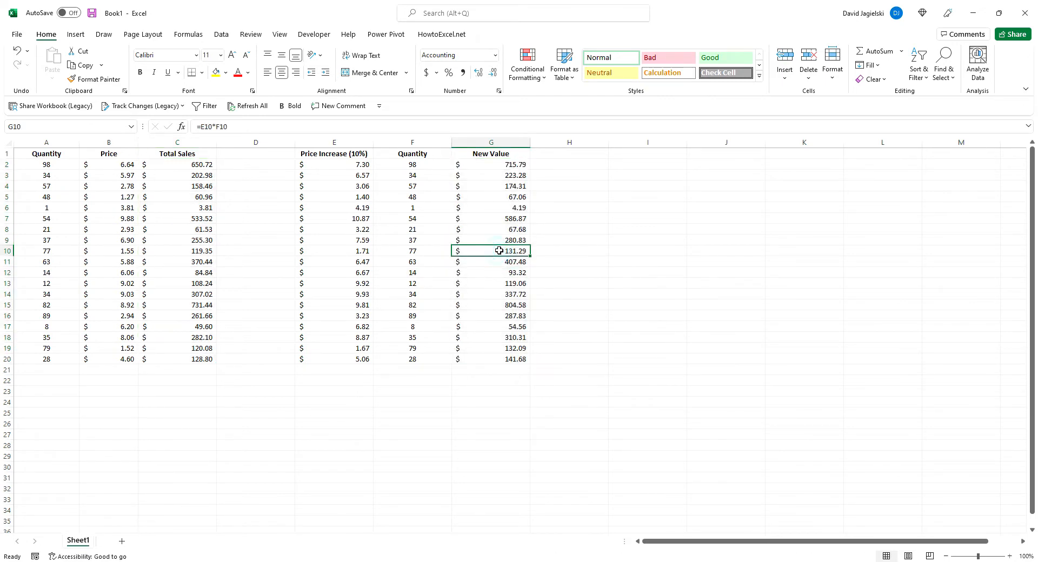
{"action": "left_click", "coordinate": [320, 125]}
{"action": "key", "text": "Escape"}
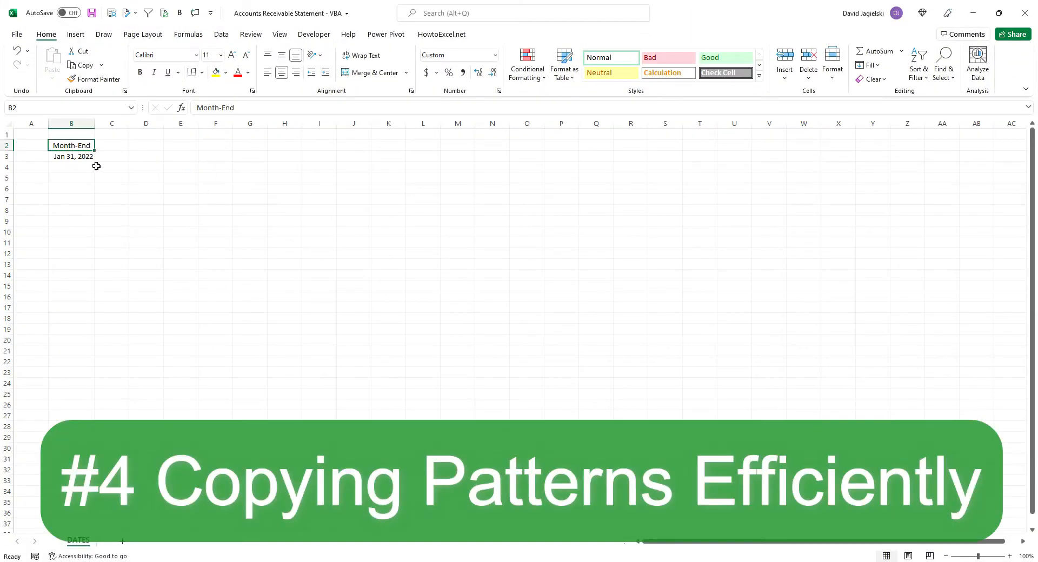
Fill the first month-end date in B3 down to B14 and clear the filled dates in B4:B14
{"action": "left_click", "coordinate": [82, 156]}
{"action": "left_click_drag", "start_coordinate": [95, 163], "coordinate": [82, 285]}
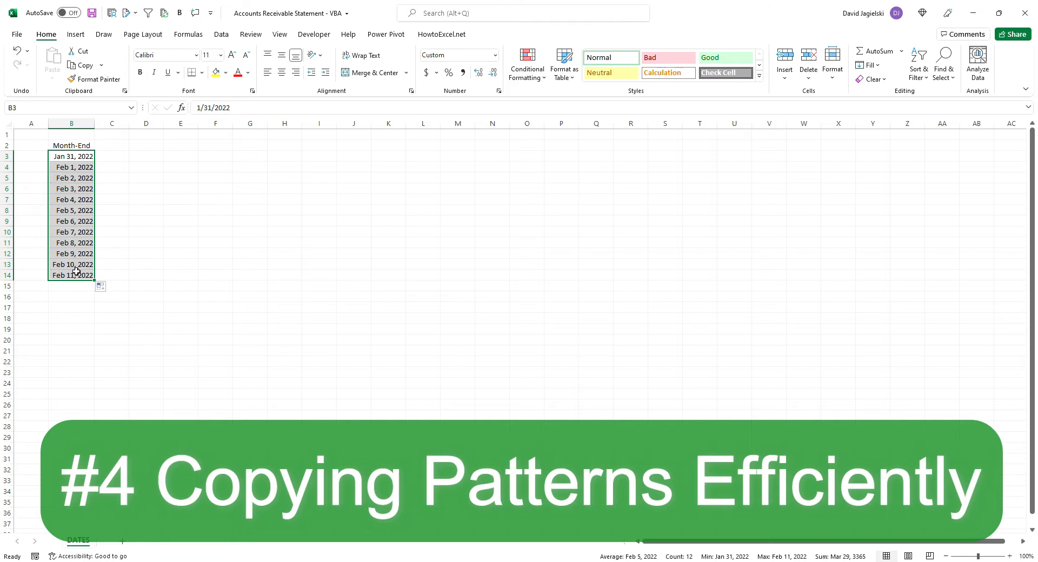
{"action": "left_click_drag", "start_coordinate": [76, 273], "coordinate": [73, 165]}
{"action": "key", "text": "Delete"}
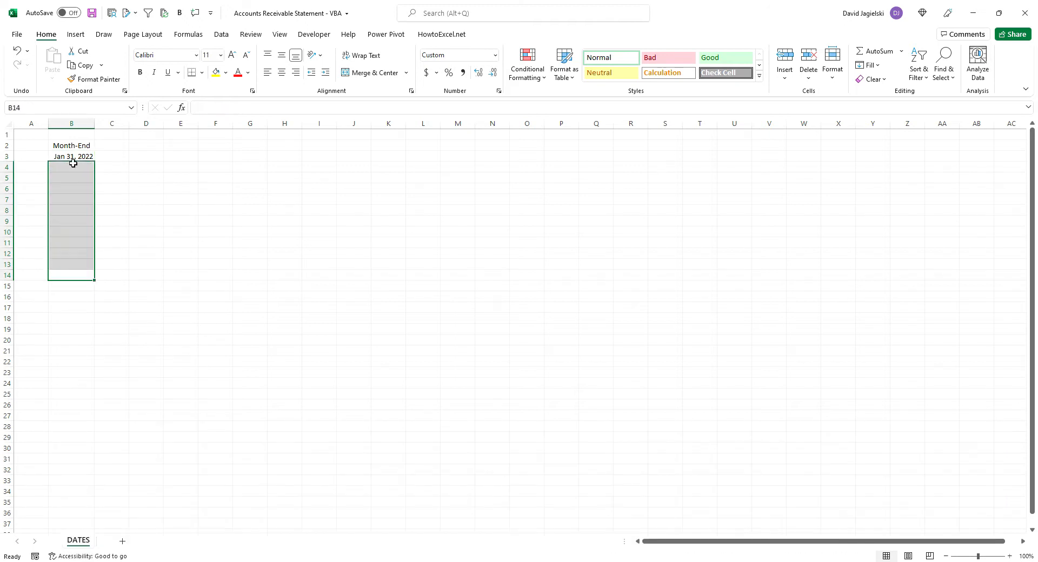
Enter Feb 28, 2022 as the second month-end date in B4
{"action": "left_click", "coordinate": [73, 164]}
{"action": "type", "text": "fe"}
{"action": "key", "text": "Return"}
Fill the date in B4 down to B15 and clear the filled dates in B5:B15
{"action": "left_click", "coordinate": [96, 167]}
{"action": "left_click_drag", "start_coordinate": [95, 173], "coordinate": [96, 295]}
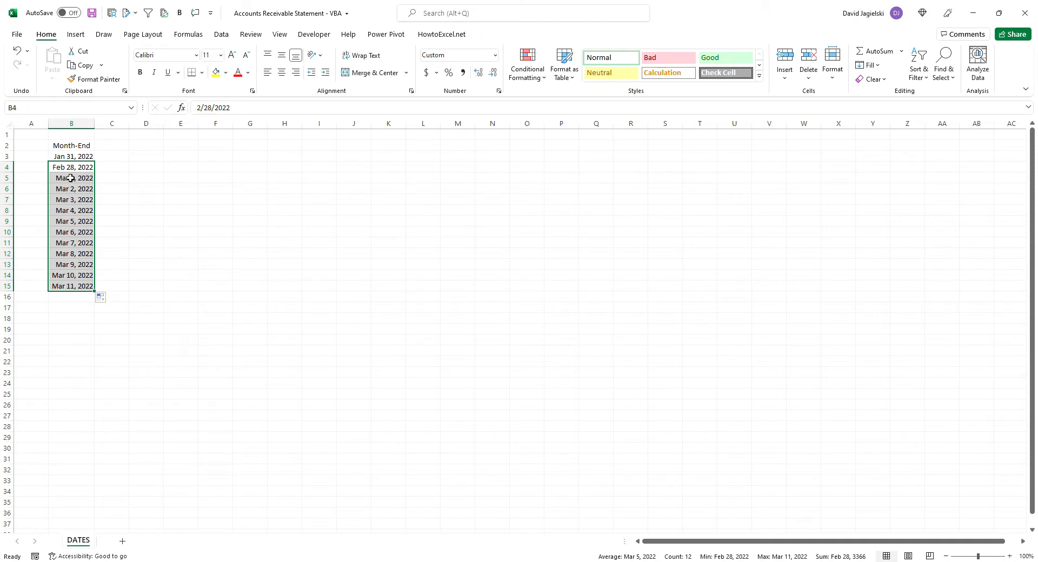
{"action": "left_click_drag", "start_coordinate": [75, 177], "coordinate": [86, 288]}
{"action": "key", "text": "Delete"}
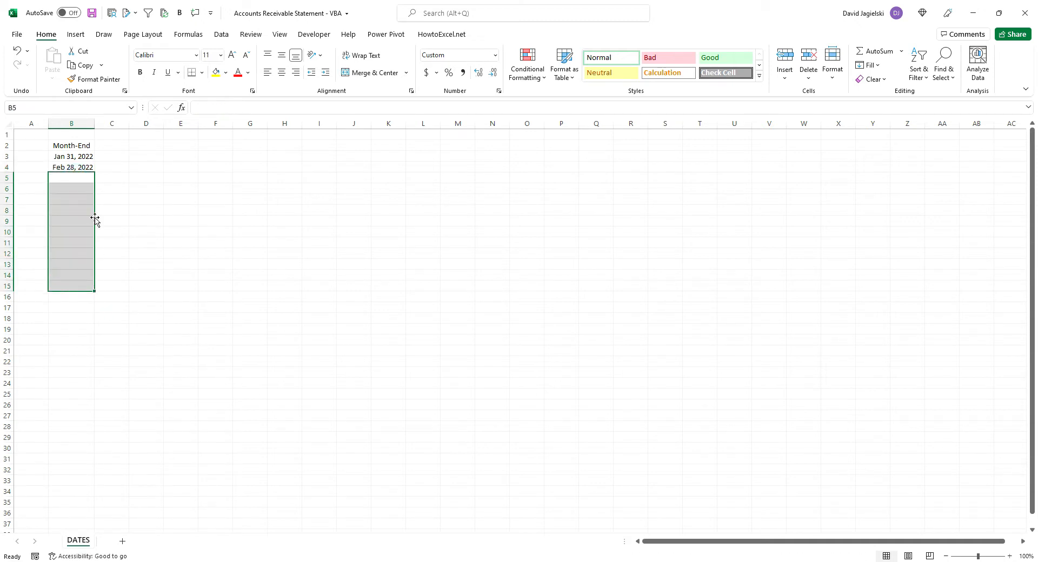
Fill the pattern of the two month-end dates in B3:B4 down to B16 and clear the filled dates
{"action": "left_click_drag", "start_coordinate": [76, 157], "coordinate": [96, 301]}
{"action": "left_click", "coordinate": [118, 297]}
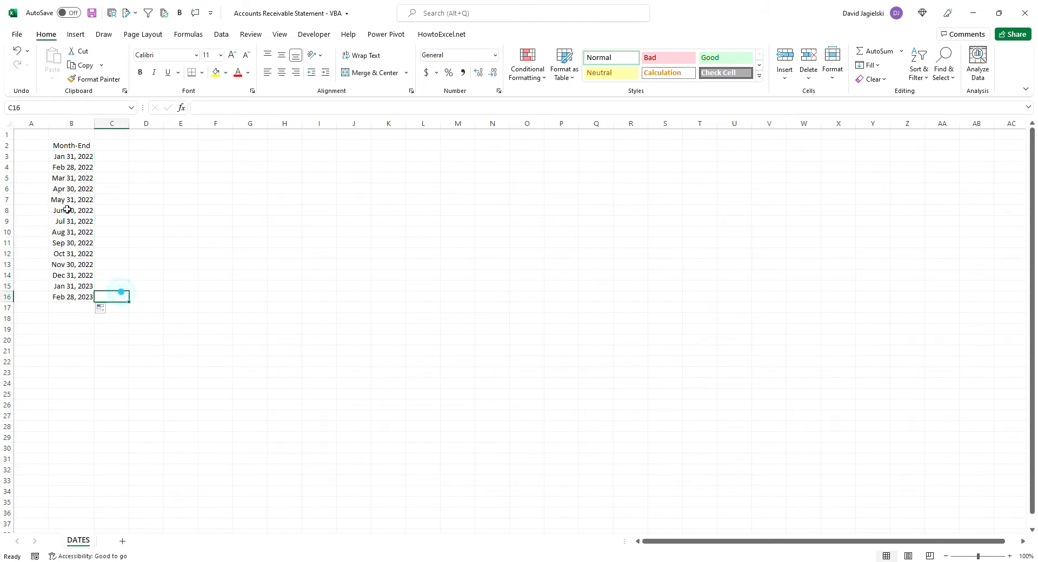
{"action": "left_click", "coordinate": [79, 295]}
{"action": "left_click_drag", "start_coordinate": [79, 295], "coordinate": [80, 175]}
{"action": "key", "text": "Delete"}
{"action": "left_click", "coordinate": [79, 168]}
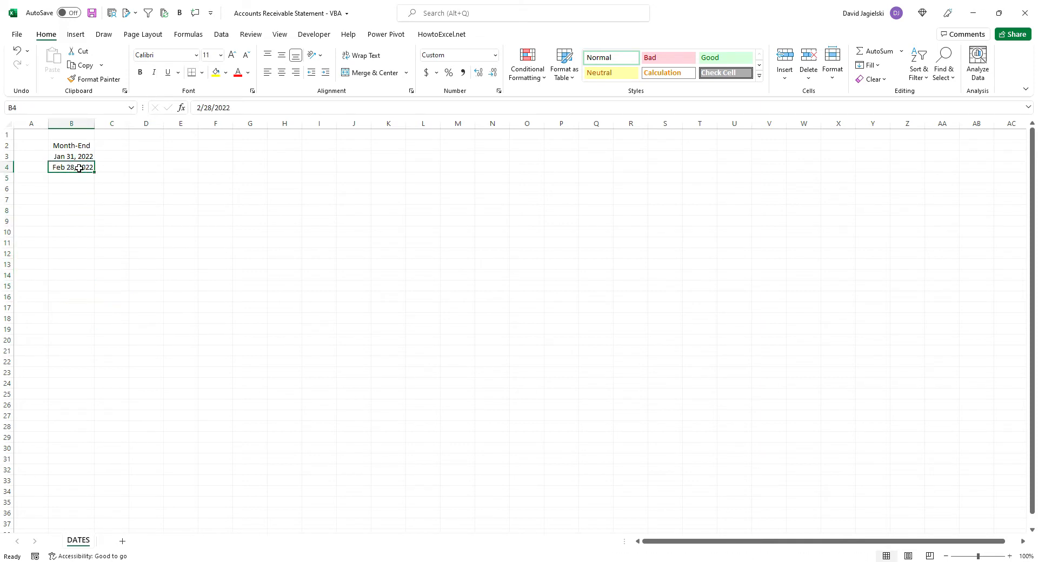
Fill B3 down to B18 as a date series in columns, using Month as the date unit
{"action": "left_click", "coordinate": [81, 157]}
{"action": "left_click_drag", "start_coordinate": [96, 162], "coordinate": [88, 323]}
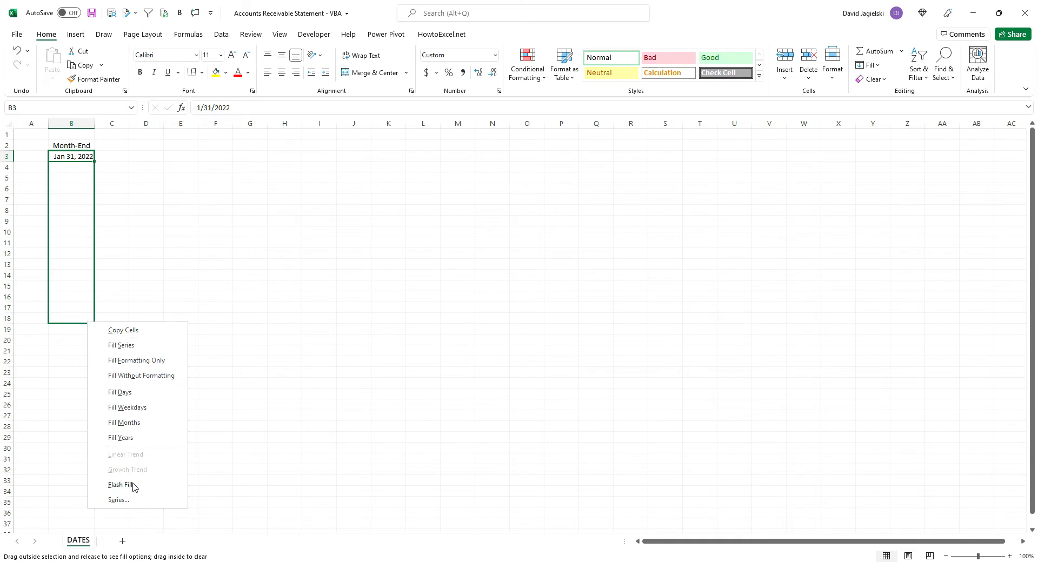
{"action": "left_click", "coordinate": [119, 500]}
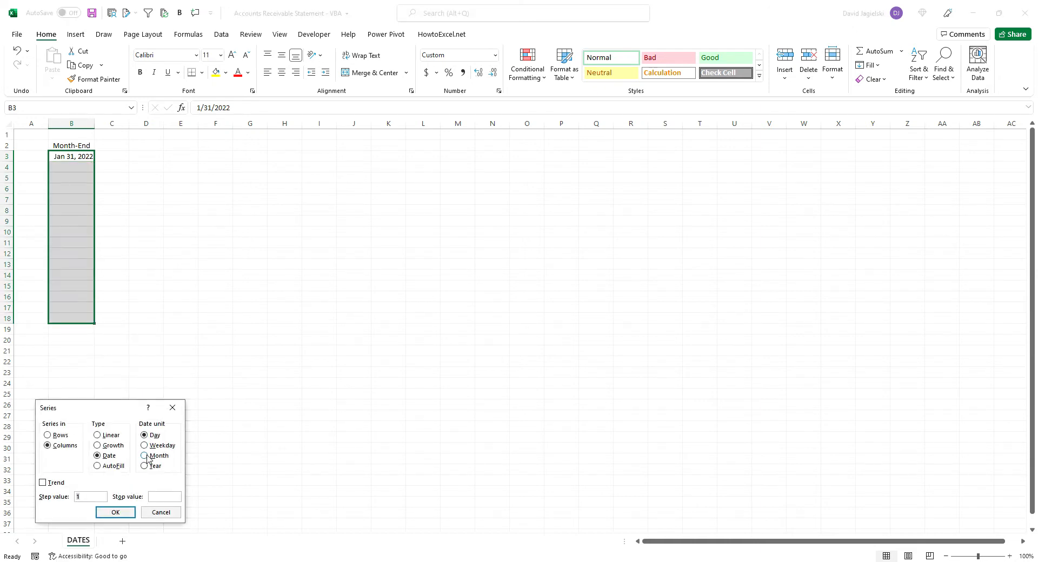
{"action": "left_click", "coordinate": [147, 459]}
{"action": "left_click", "coordinate": [123, 513]}
{"action": "left_click", "coordinate": [121, 252]}
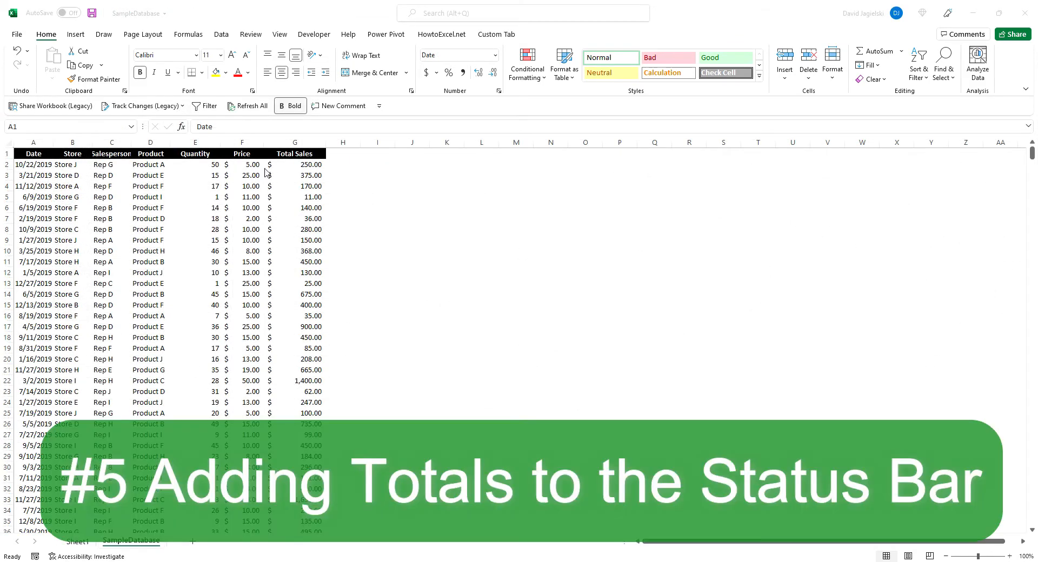
Add Sum, Maximum, Minimum, Count and Average to the status bar for the Total Sales column and check the Quantity column's totals
{"action": "left_click", "coordinate": [295, 142]}
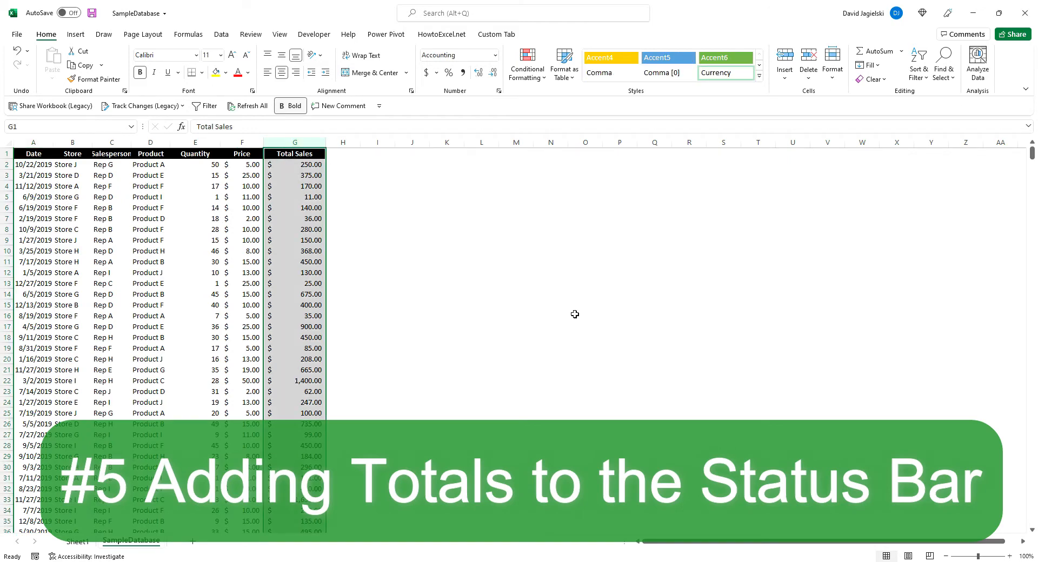
{"action": "right_click", "coordinate": [785, 559]}
{"action": "left_click", "coordinate": [835, 483]}
{"action": "left_click", "coordinate": [833, 468]}
{"action": "left_click", "coordinate": [831, 452]}
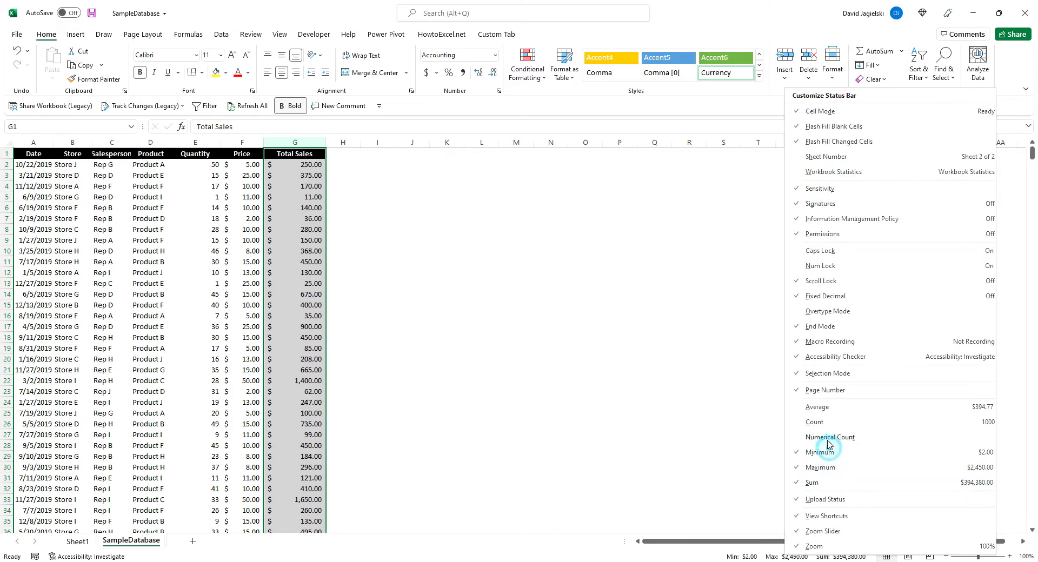
{"action": "left_click", "coordinate": [815, 422]}
{"action": "left_click", "coordinate": [817, 407]}
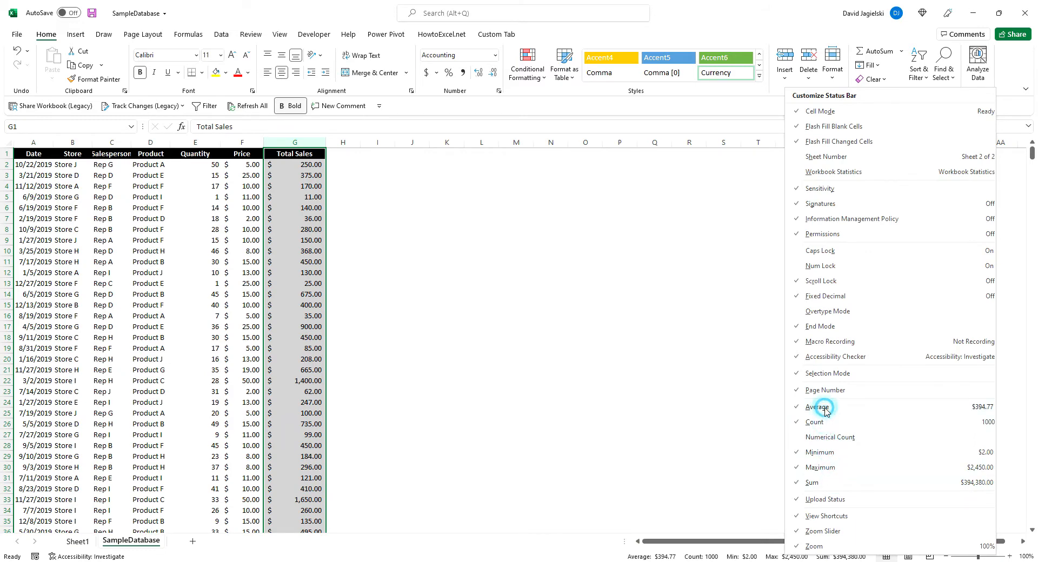
{"action": "left_click", "coordinate": [633, 409]}
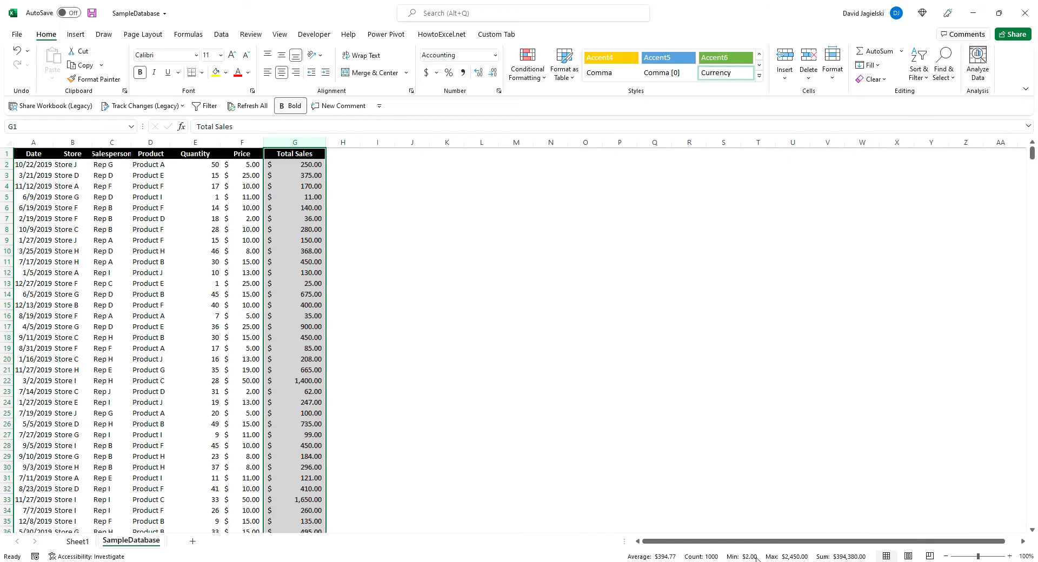
{"action": "left_click", "coordinate": [201, 144]}
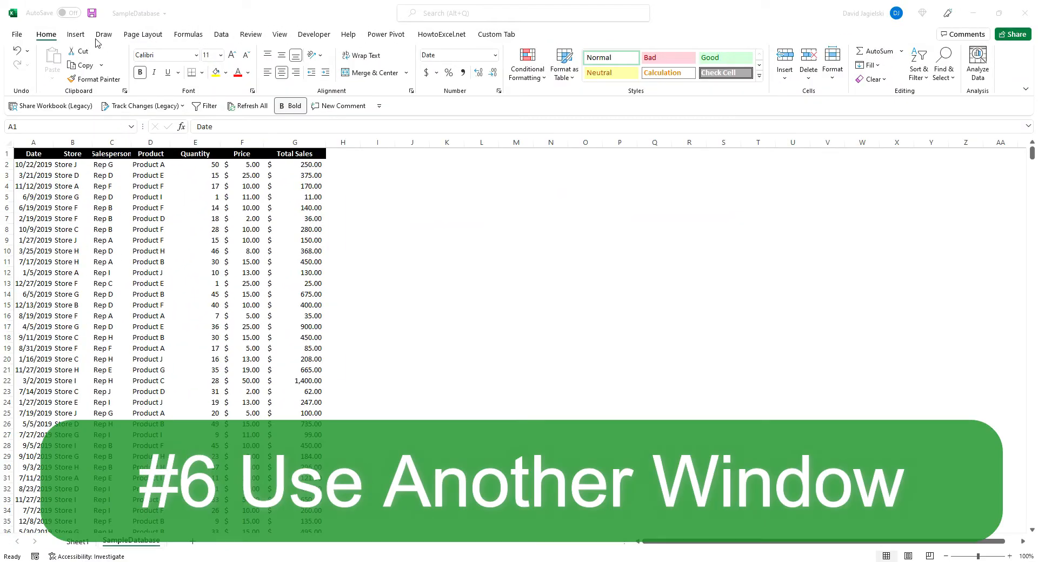
Open the workbook in a second window and move it over the first so both are visible
{"action": "left_click", "coordinate": [279, 35]}
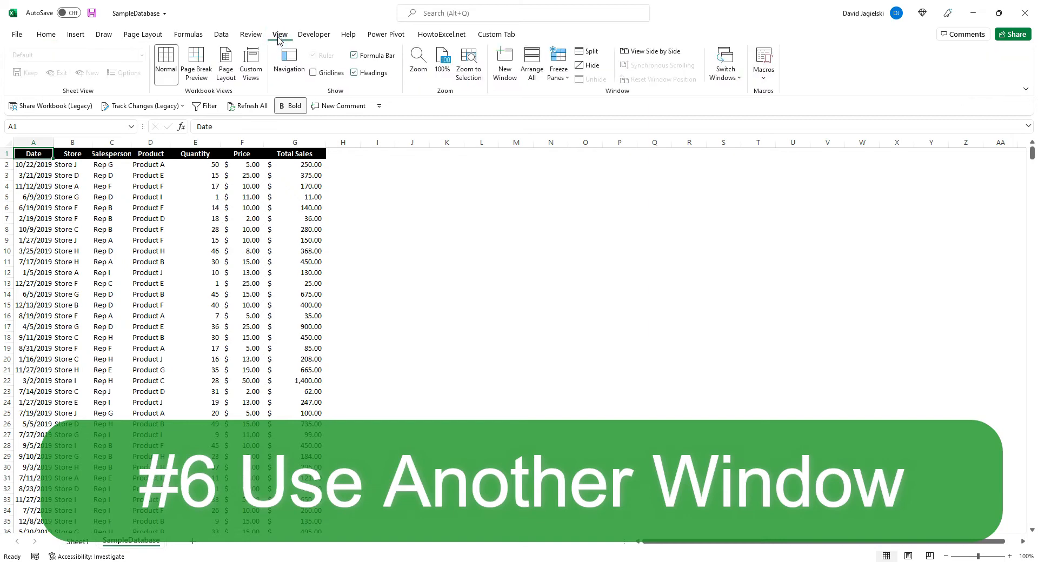
{"action": "left_click", "coordinate": [506, 70]}
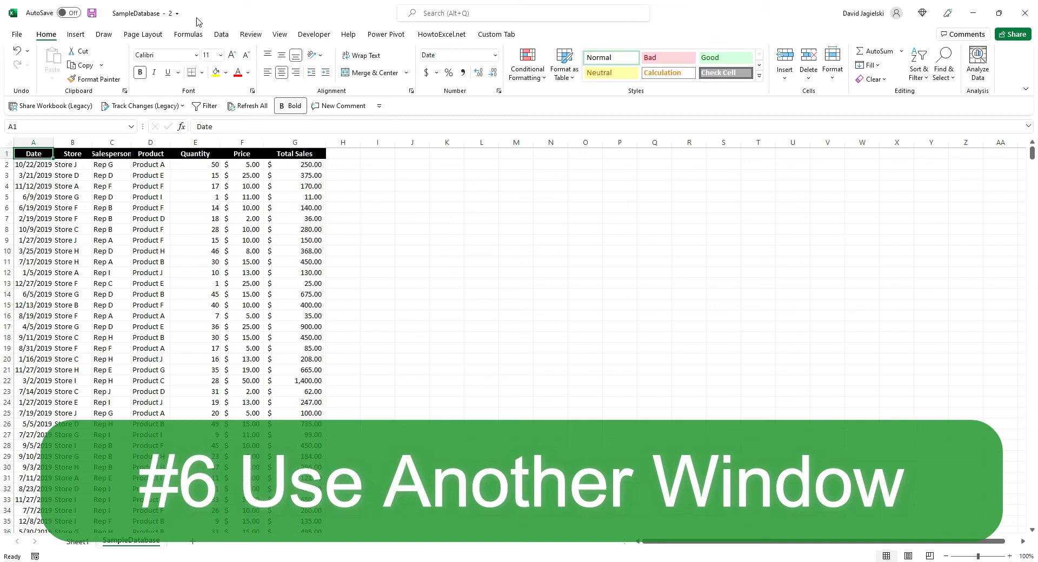
{"action": "left_click_drag", "start_coordinate": [206, 9], "coordinate": [598, 63]}
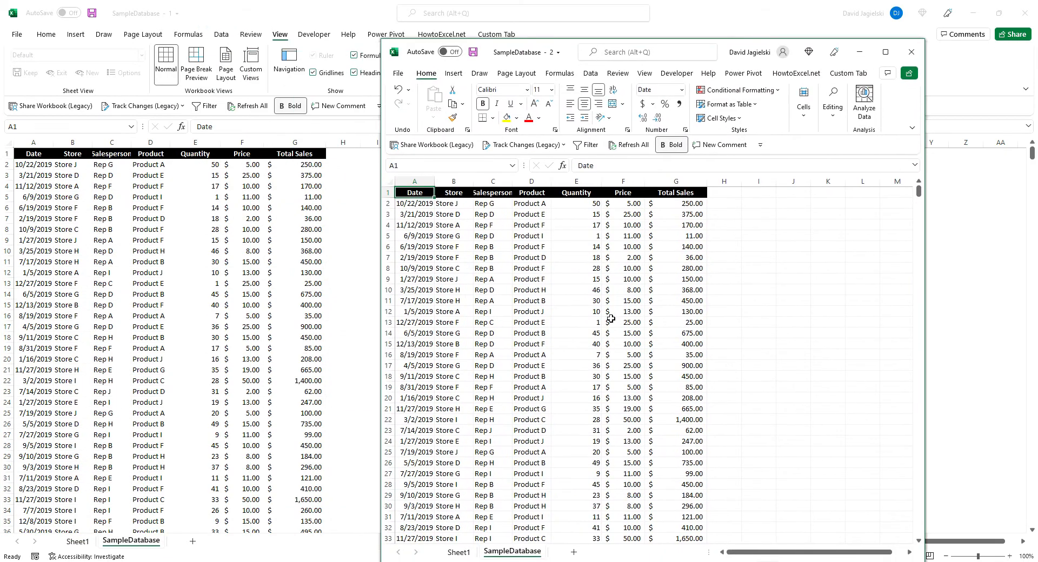
Browse the SampleDatabase sheet and the Sheet1 pivot table in the second window, independently of the first window
{"action": "scroll", "coordinate": [611, 320], "scroll_direction": "down", "scroll_amount": 20}
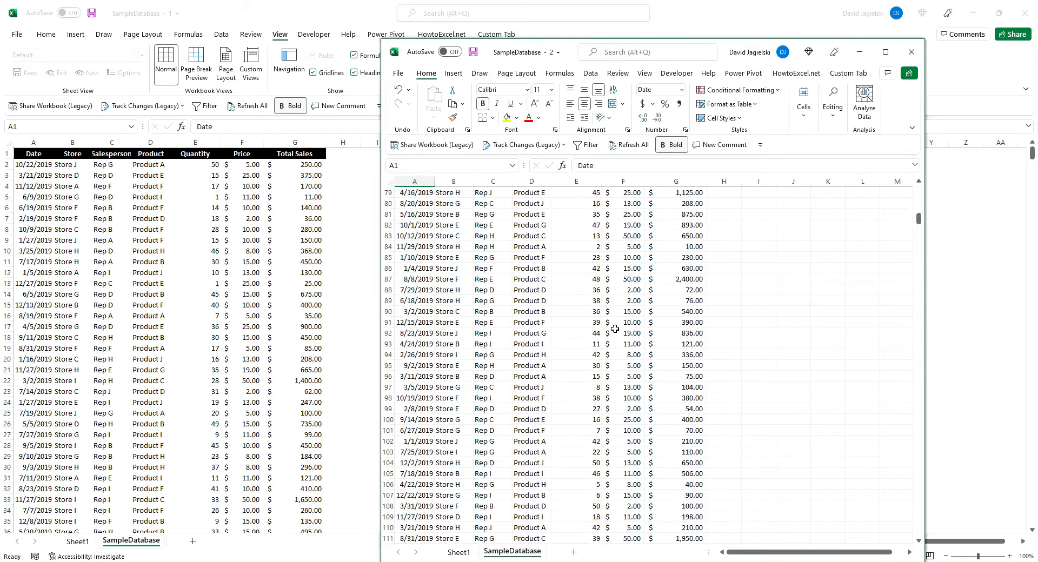
{"action": "left_click", "coordinate": [464, 553]}
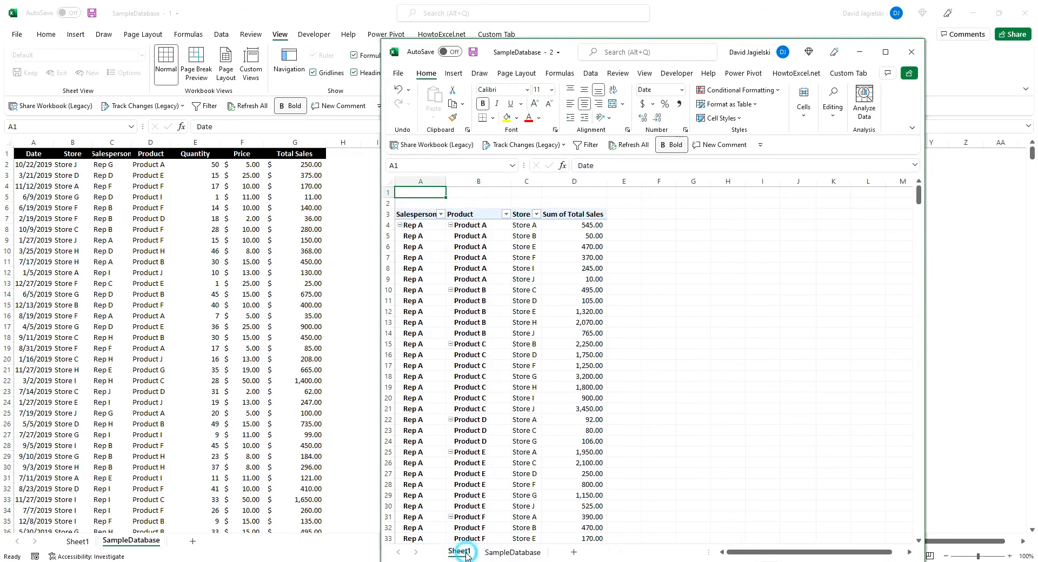
{"action": "scroll", "coordinate": [534, 403], "scroll_direction": "down", "scroll_amount": 1}
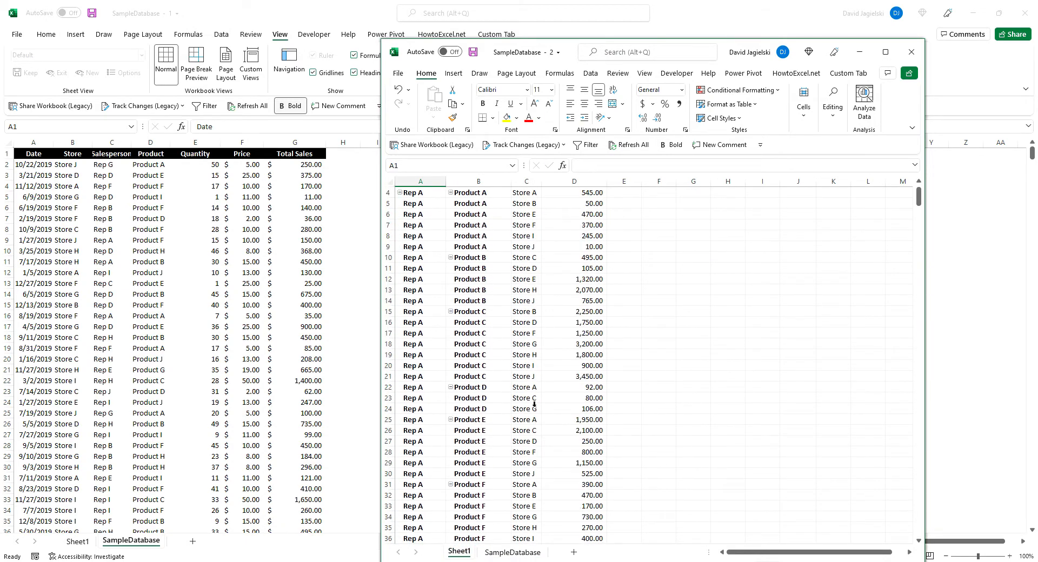
{"action": "scroll", "coordinate": [534, 404], "scroll_direction": "up", "scroll_amount": 1}
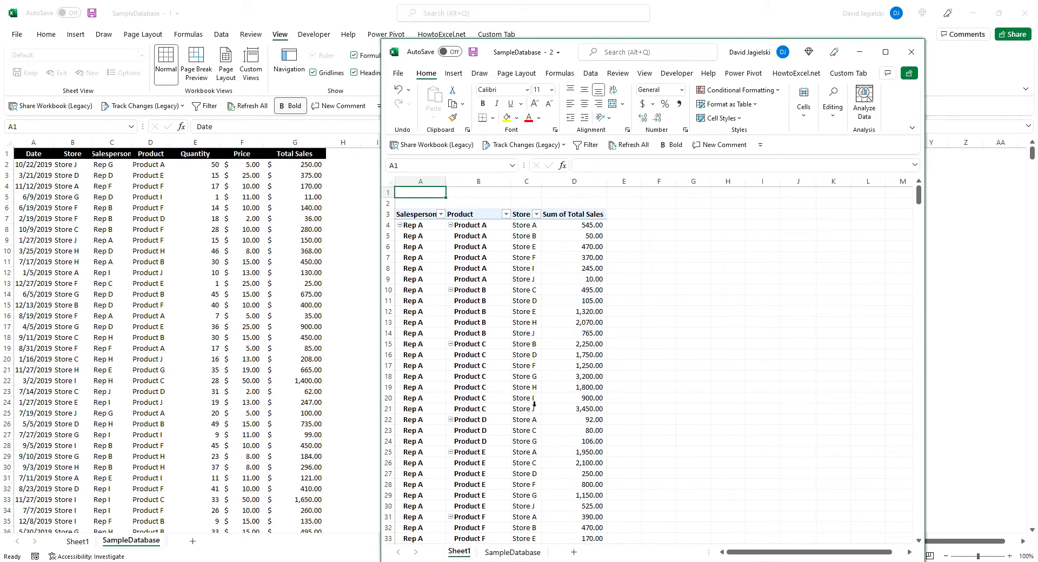
{"action": "left_click", "coordinate": [513, 552]}
{"action": "scroll", "coordinate": [551, 311], "scroll_direction": "down", "scroll_amount": 5}
{"action": "scroll", "coordinate": [551, 311], "scroll_direction": "up", "scroll_amount": 16}
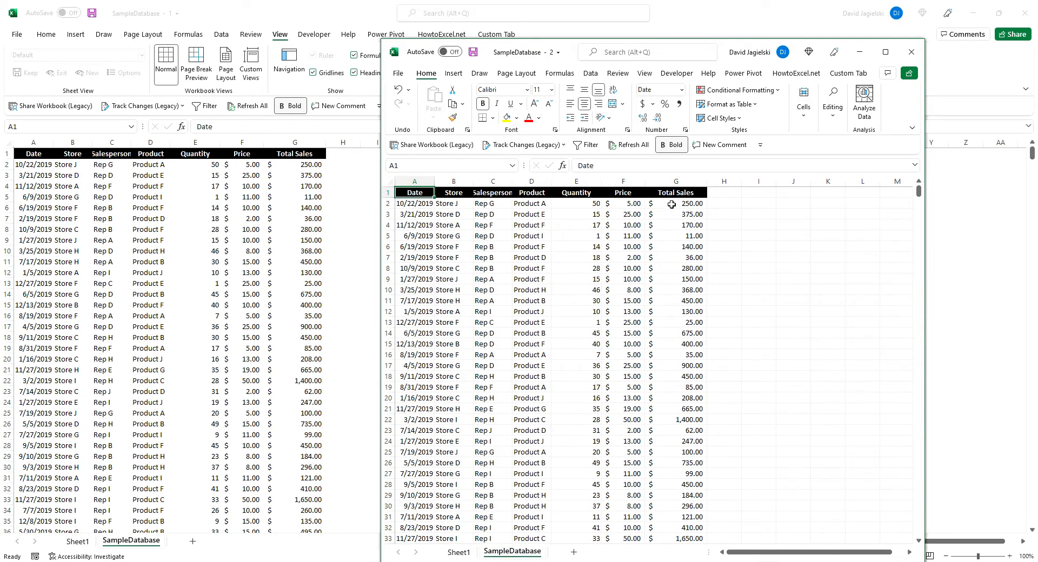
Set the Quantity in E2 to 55 in the second window and return to the first window
{"action": "left_click", "coordinate": [586, 208]}
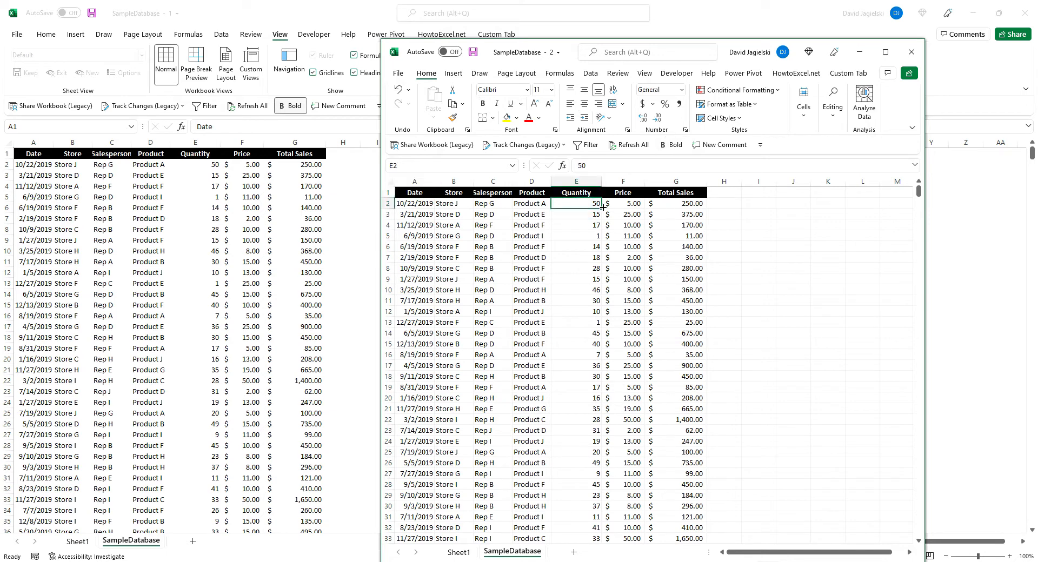
{"action": "type", "text": "55"}
{"action": "key", "text": "Return"}
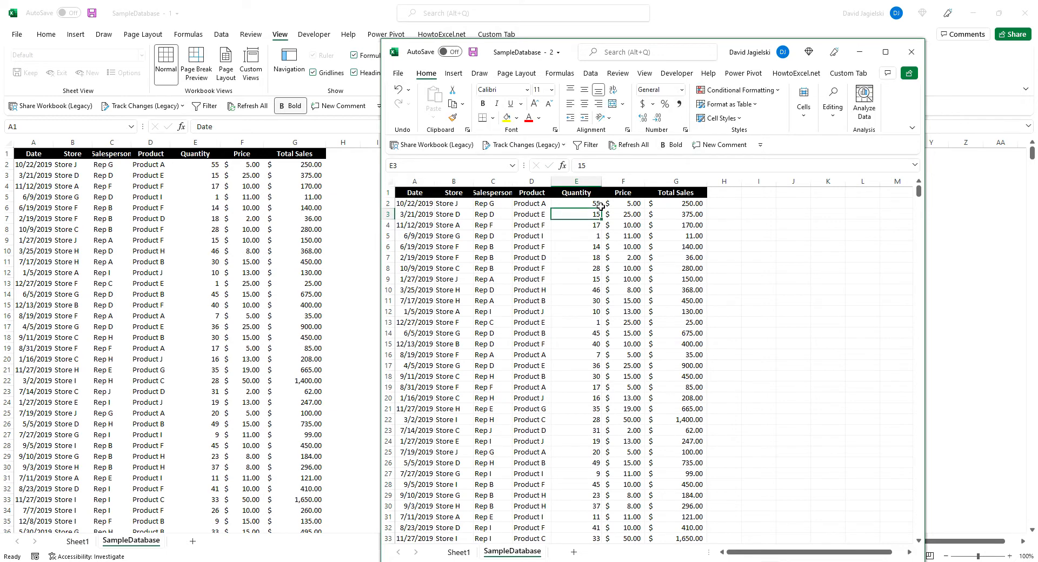
{"action": "left_click", "coordinate": [288, 223]}
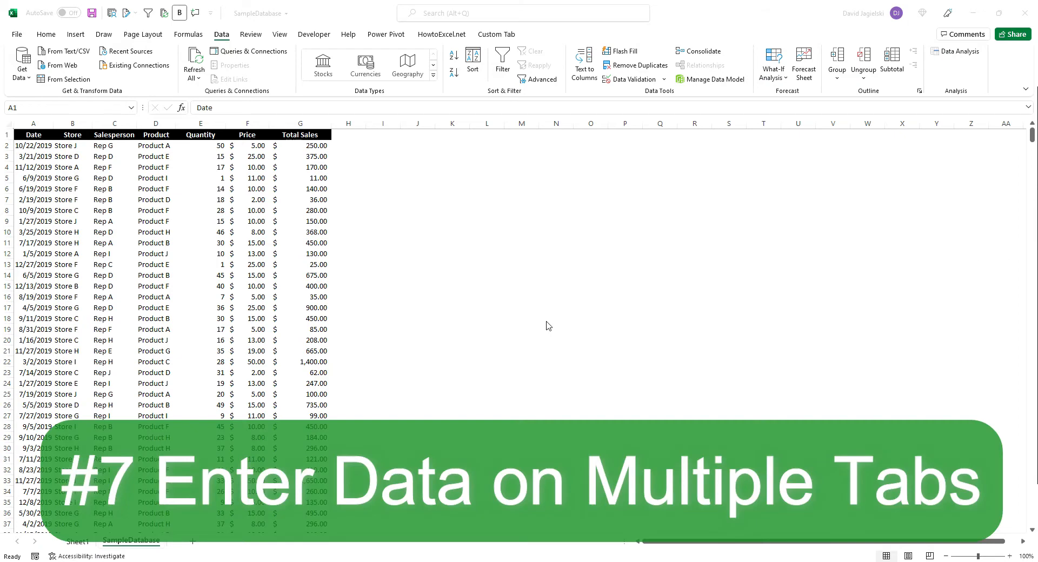
Create a copy of the SampleDatabase sheet at the end of the workbook
{"action": "left_click", "coordinate": [152, 541]}
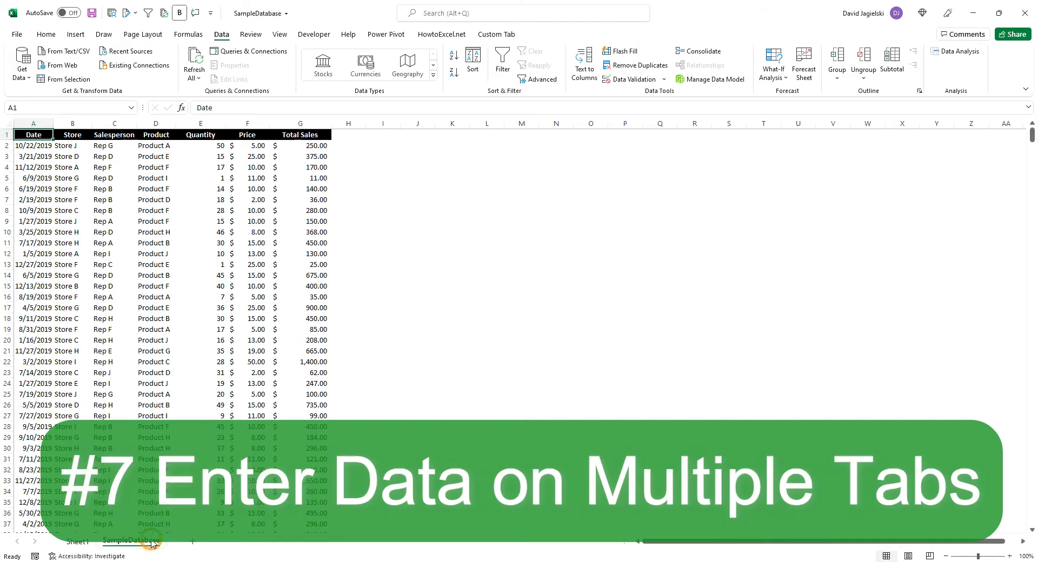
{"action": "right_click", "coordinate": [153, 541]}
{"action": "left_click", "coordinate": [198, 434]}
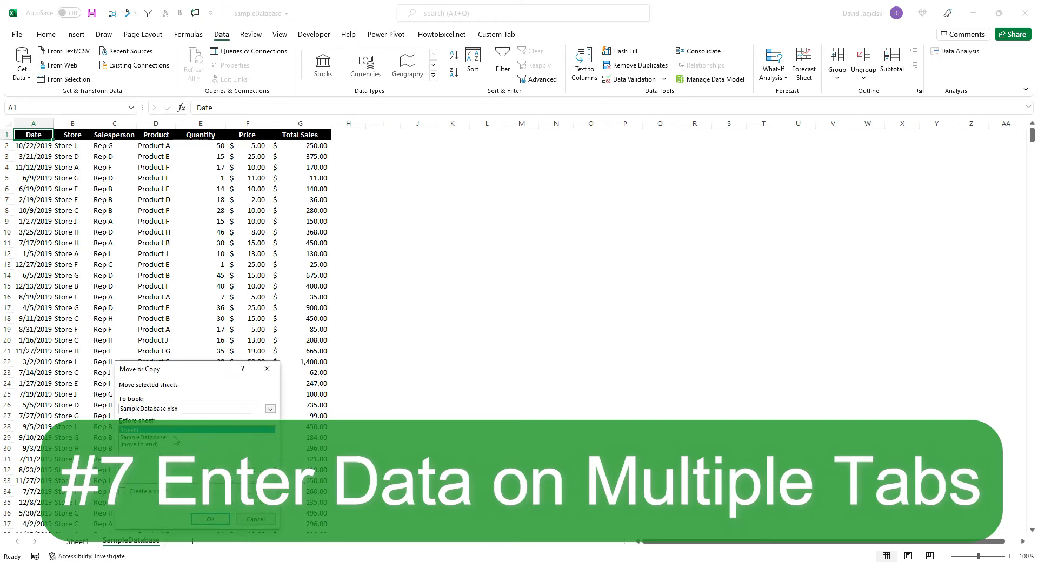
{"action": "left_click", "coordinate": [141, 493]}
{"action": "left_click", "coordinate": [149, 444]}
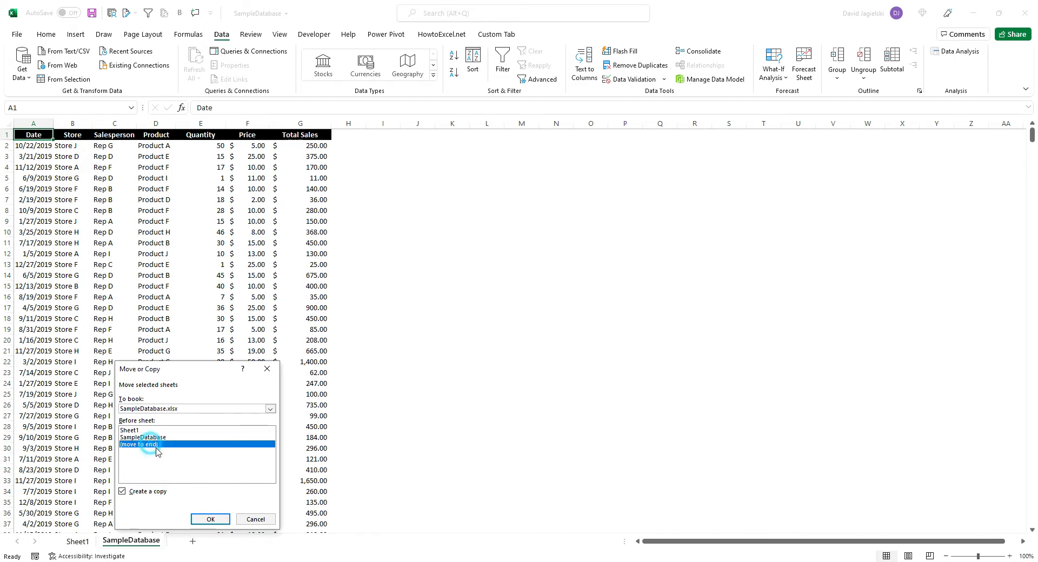
{"action": "left_click", "coordinate": [205, 519]}
Copy the SampleDatabase (2) sheet to the end of the workbook as a third data sheet
{"action": "left_click", "coordinate": [212, 541]}
{"action": "right_click", "coordinate": [212, 541]}
{"action": "left_click", "coordinate": [258, 436]}
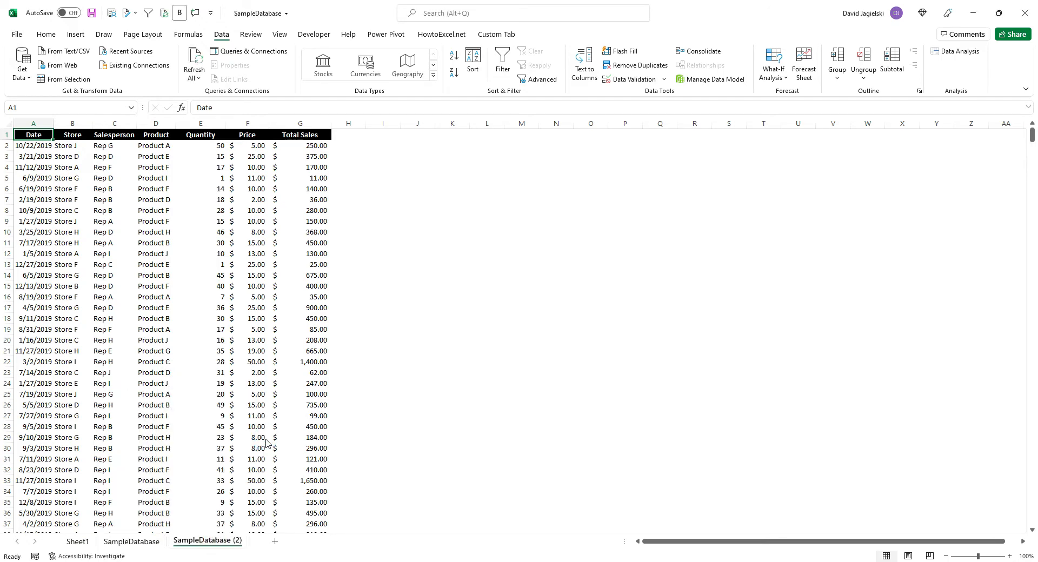
{"action": "left_click", "coordinate": [229, 495]}
{"action": "left_click", "coordinate": [232, 456]}
{"action": "left_click", "coordinate": [267, 523]}
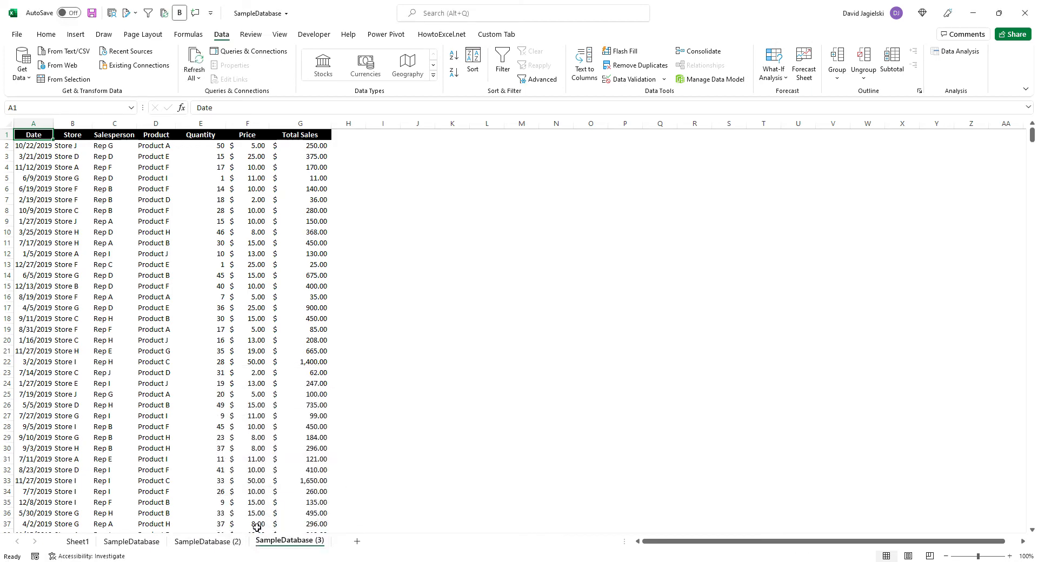
Group the three SampleDatabase sheets and give their header cells A1:G1 a yellow fill and black text
{"action": "left_click", "coordinate": [139, 541], "text": "shift"}
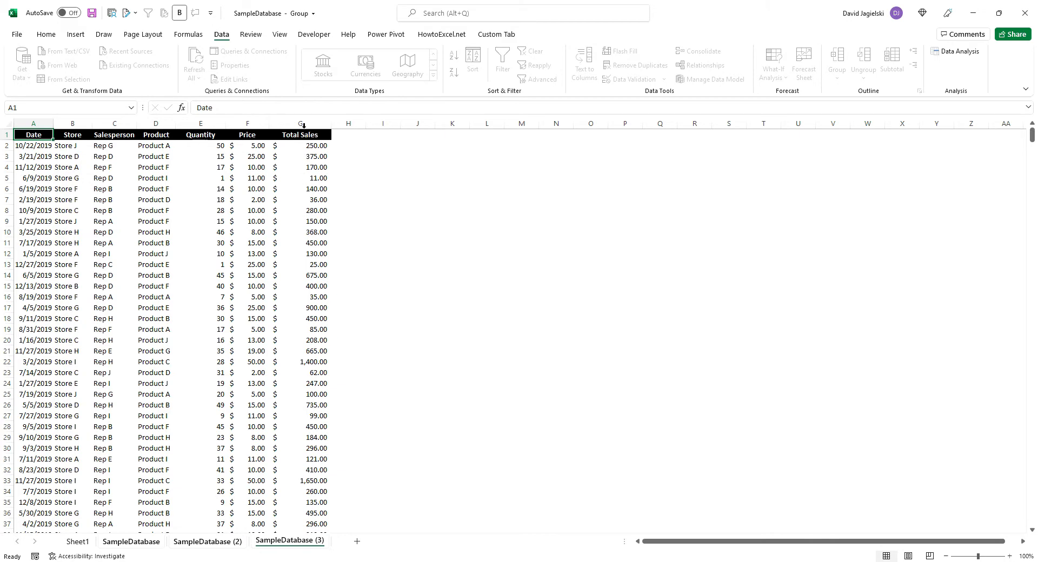
{"action": "left_click_drag", "start_coordinate": [300, 135], "coordinate": [33, 135]}
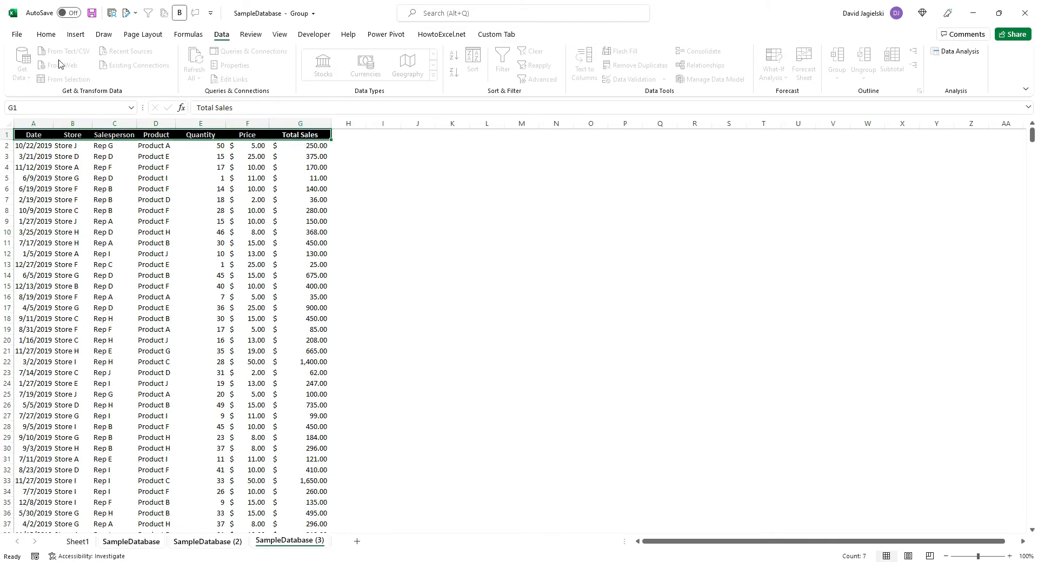
{"action": "left_click", "coordinate": [45, 34]}
{"action": "left_click", "coordinate": [216, 74]}
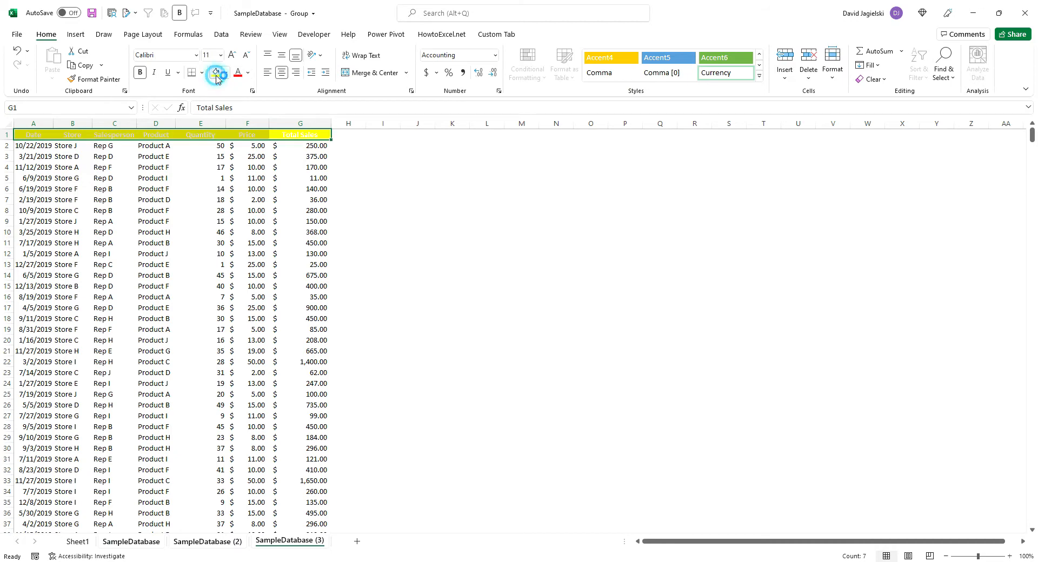
{"action": "left_click", "coordinate": [248, 74]}
{"action": "left_click", "coordinate": [254, 92]}
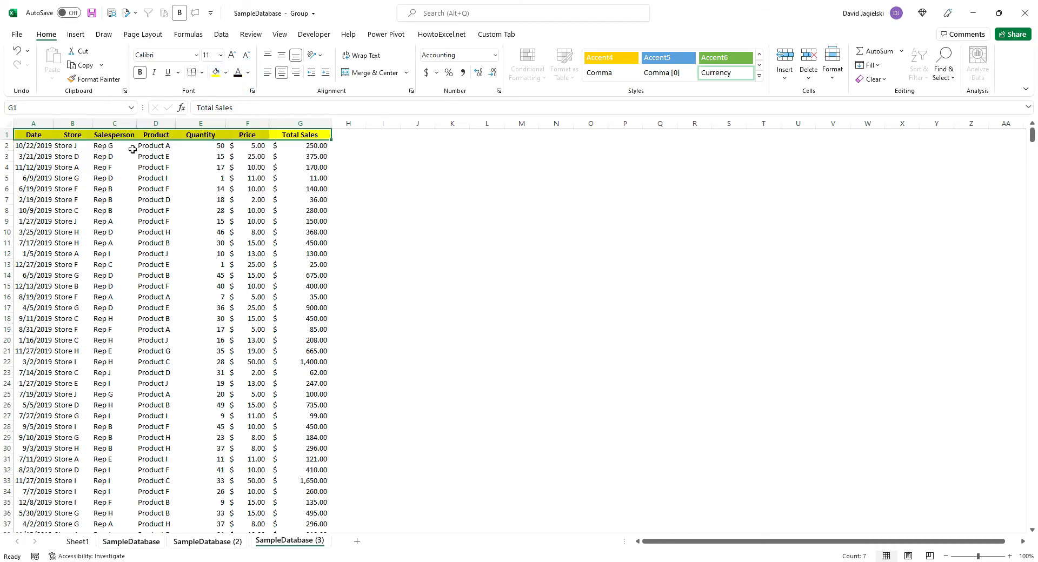
Increase the height of header row 1 on the grouped sheets and middle-align its text vertically
{"action": "left_click", "coordinate": [6, 135]}
{"action": "right_click", "coordinate": [7, 135]}
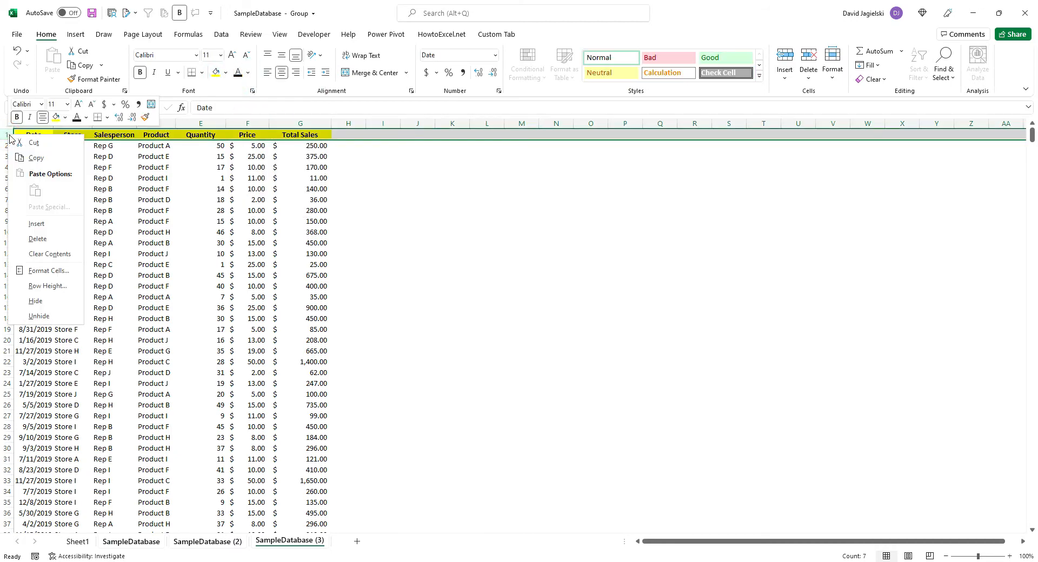
{"action": "left_click", "coordinate": [46, 286]}
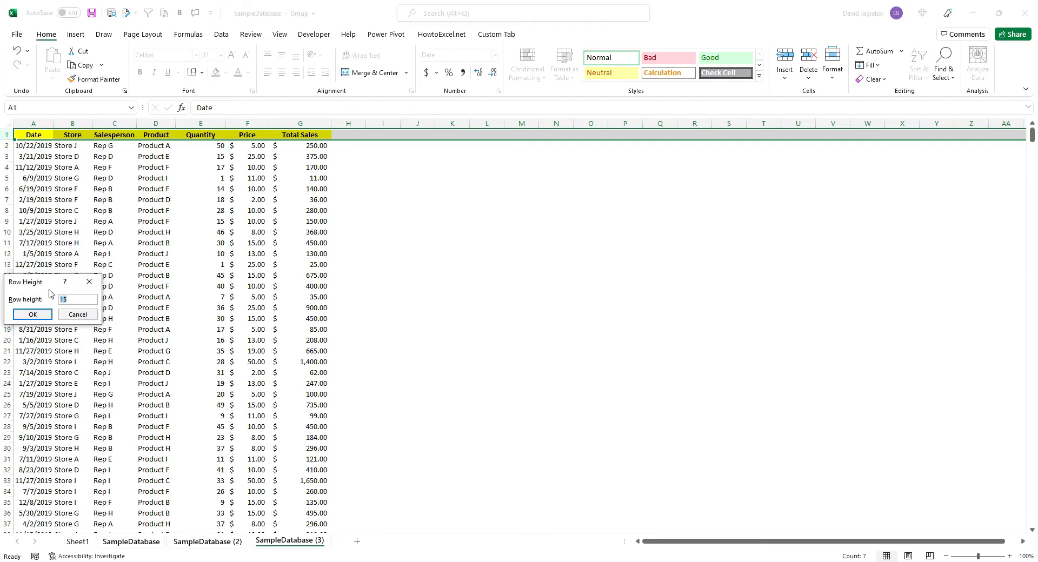
{"action": "key", "text": "Return"}
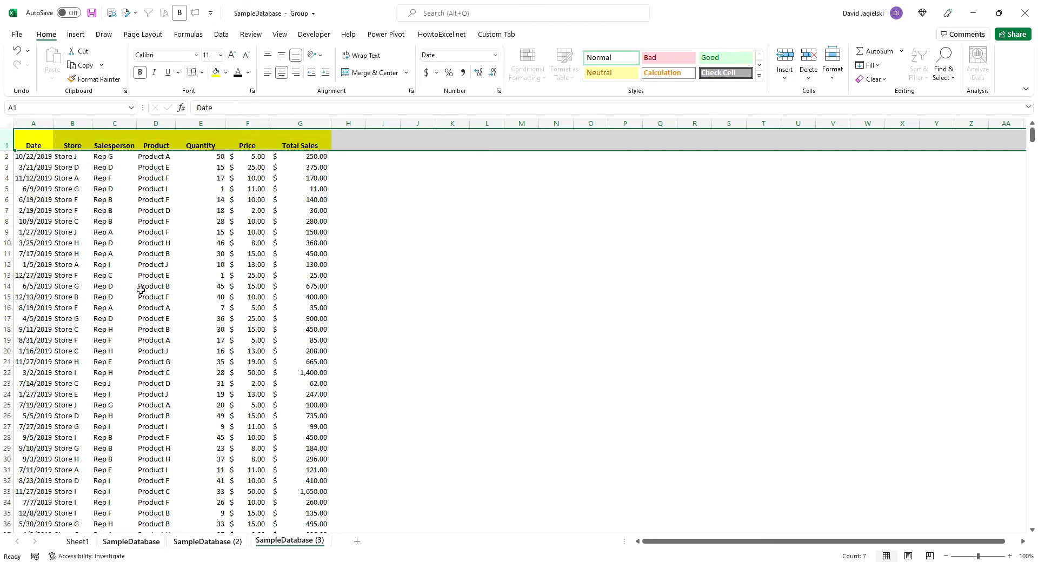
{"action": "left_click", "coordinate": [281, 55]}
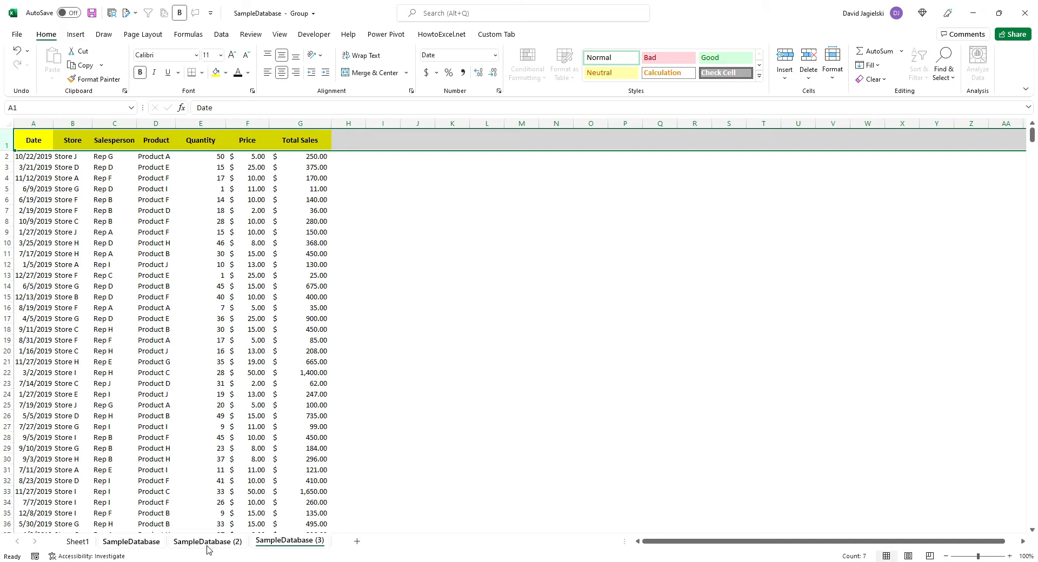
Ungroup the sheets and check the header formatting on each of the three SampleDatabase sheets
{"action": "left_click", "coordinate": [78, 541]}
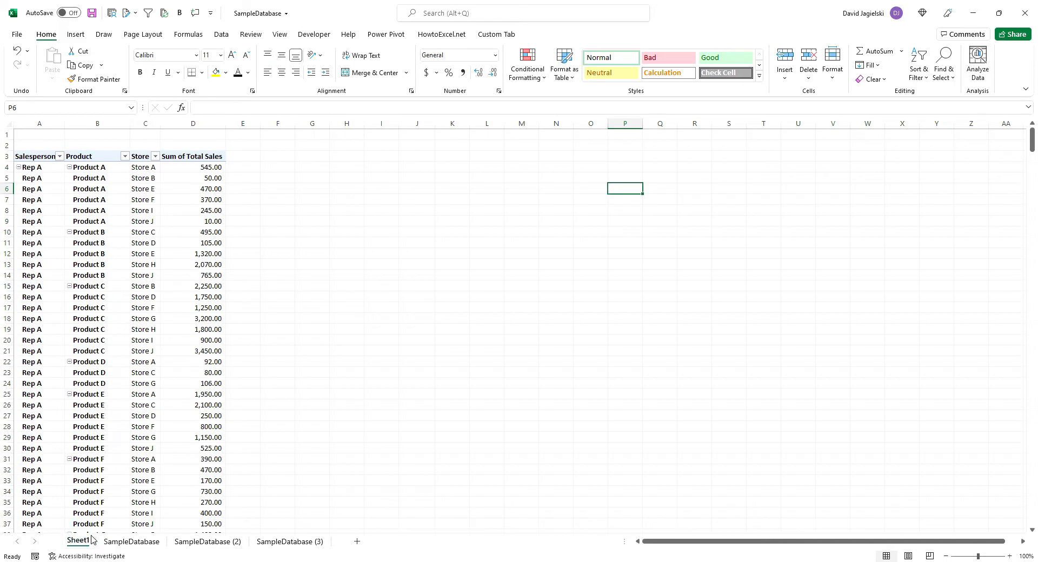
{"action": "left_click", "coordinate": [120, 542]}
{"action": "left_click", "coordinate": [210, 541]}
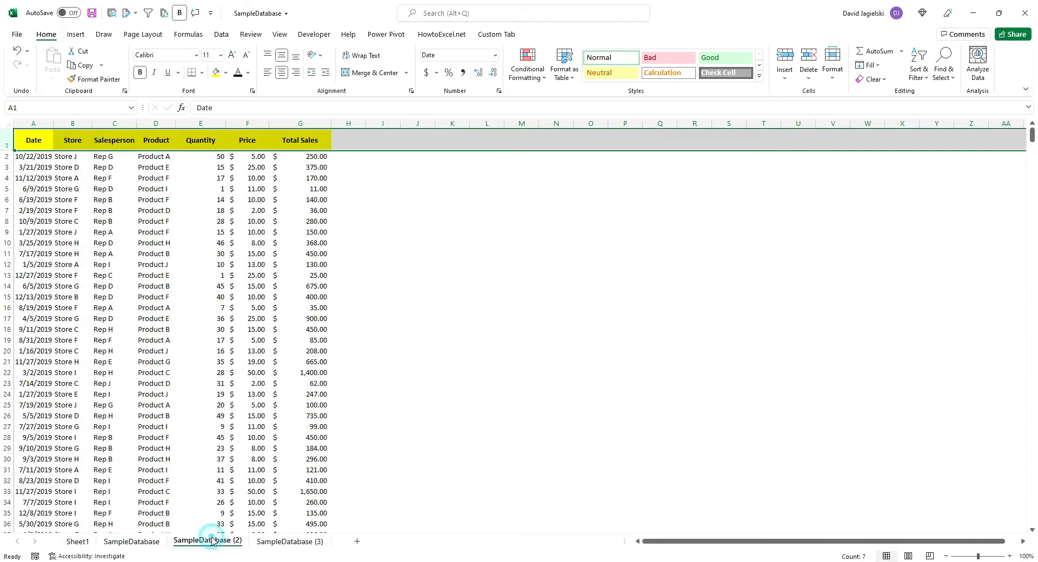
{"action": "left_click", "coordinate": [279, 543]}
{"action": "left_click", "coordinate": [417, 373]}
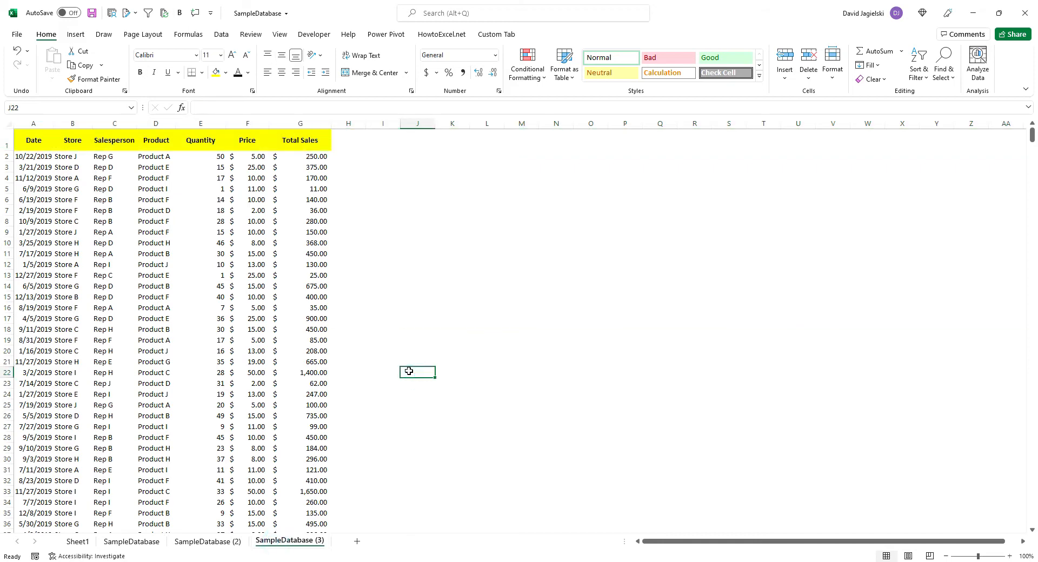
Group the three SampleDatabase sheets and enter =AVERAGE(G:G) in cell I2 to average the Total Sales column
{"action": "left_click", "coordinate": [137, 542], "text": "shift"}
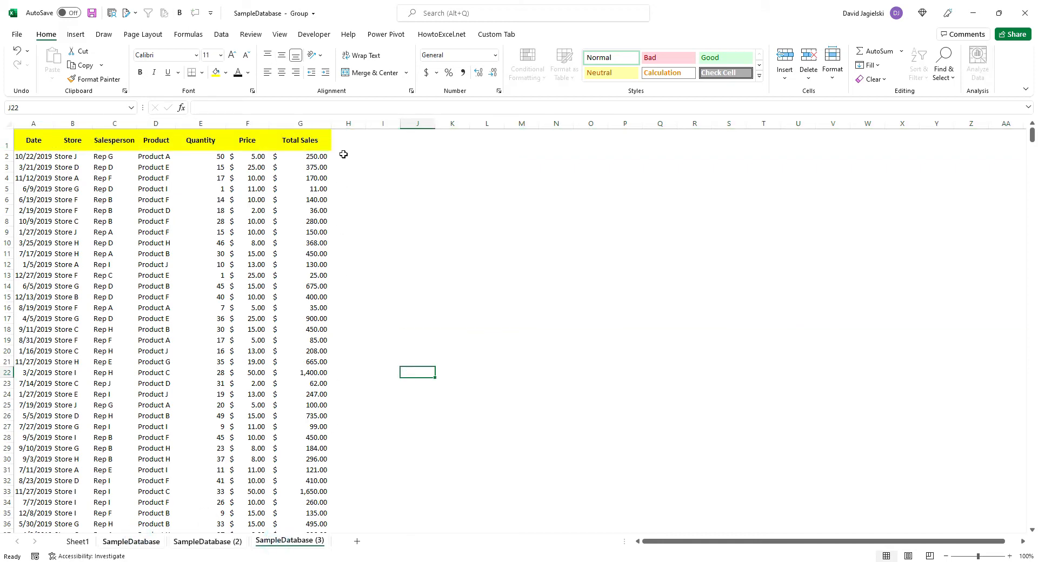
{"action": "left_click", "coordinate": [387, 157]}
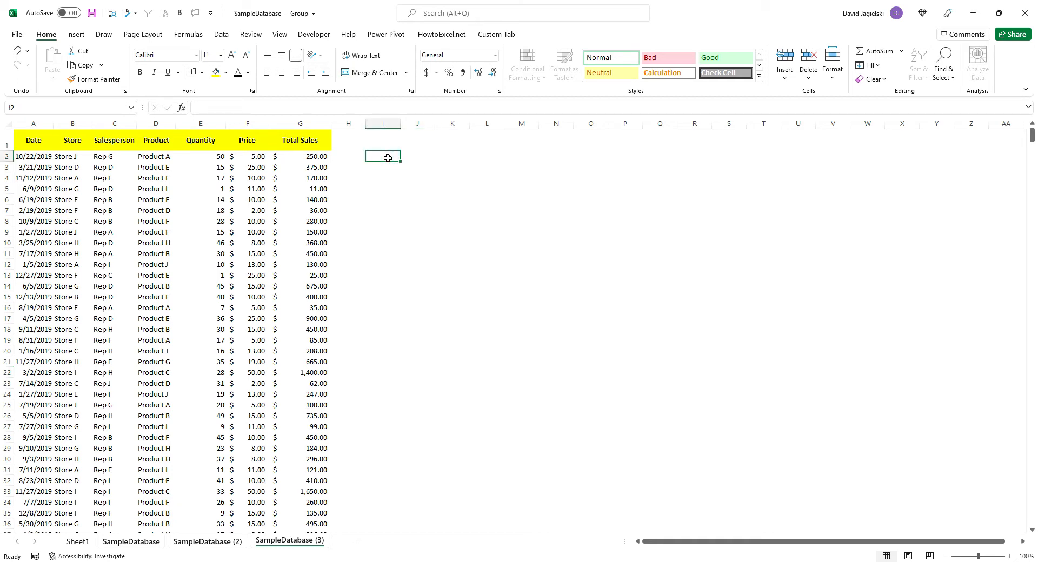
{"action": "type", "text": "=average("}
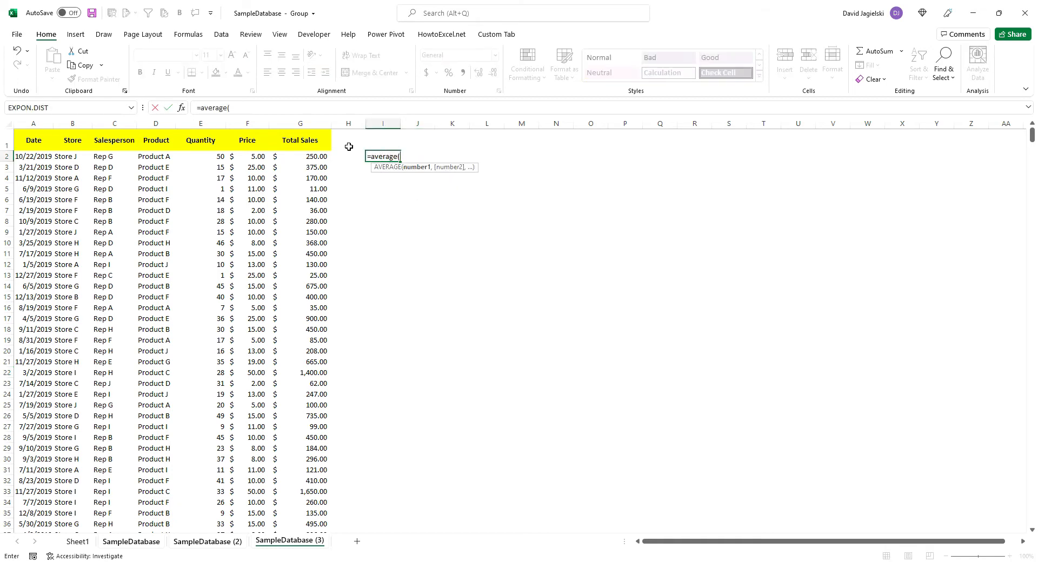
{"action": "left_click", "coordinate": [321, 123]}
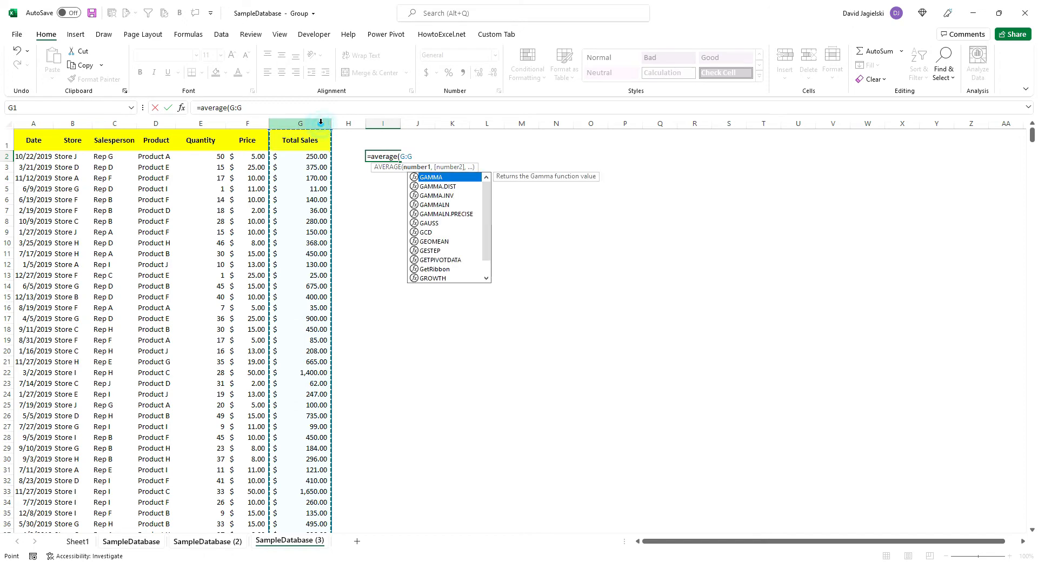
{"action": "key", "text": "Return"}
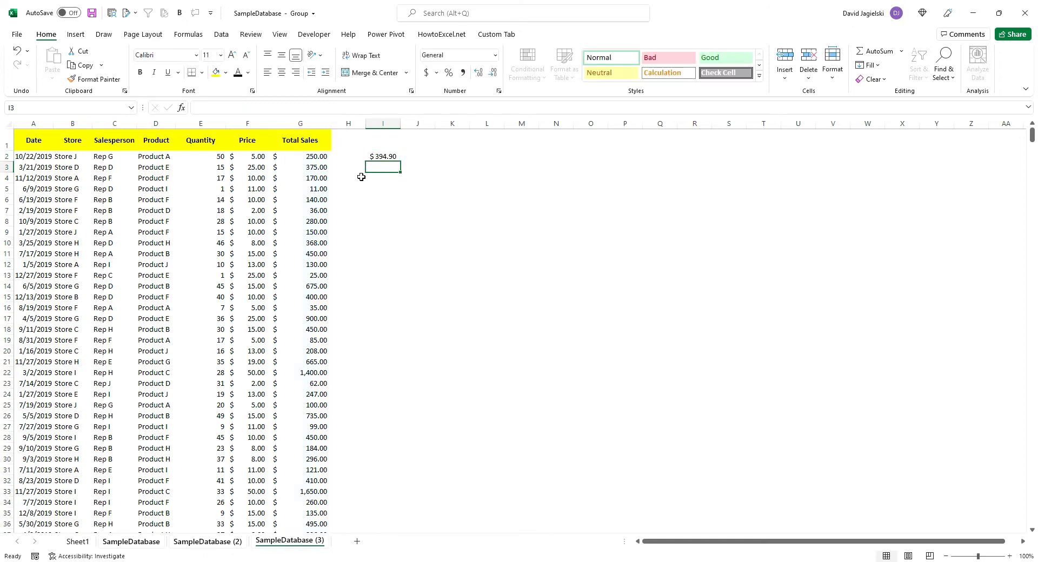
Ungroup the sheets and check the AVERAGE formula in cell I2 on each of the three SampleDatabase sheets
{"action": "left_click", "coordinate": [78, 541]}
{"action": "left_click", "coordinate": [130, 542]}
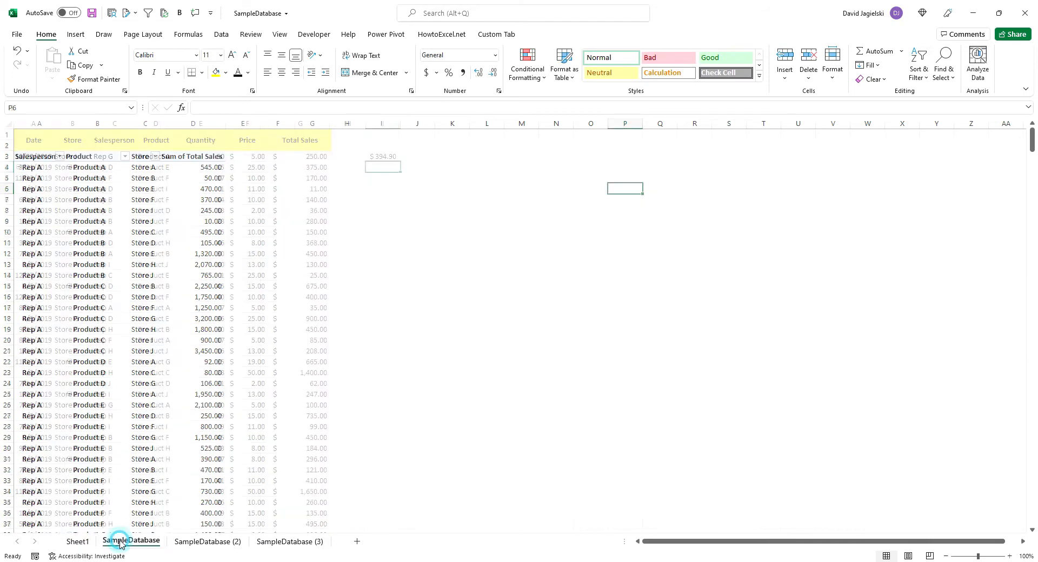
{"action": "left_click", "coordinate": [218, 541]}
{"action": "left_click", "coordinate": [287, 541]}
{"action": "left_click", "coordinate": [388, 157]}
{"action": "left_click", "coordinate": [213, 541]}
{"action": "left_click", "coordinate": [395, 156]}
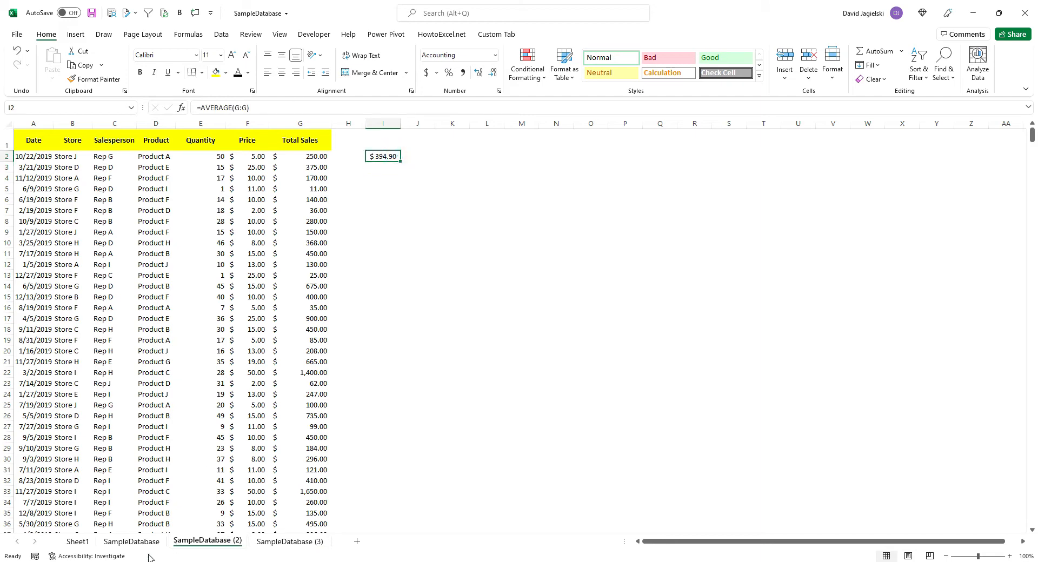
{"action": "left_click", "coordinate": [132, 541]}
{"action": "left_click", "coordinate": [391, 155]}
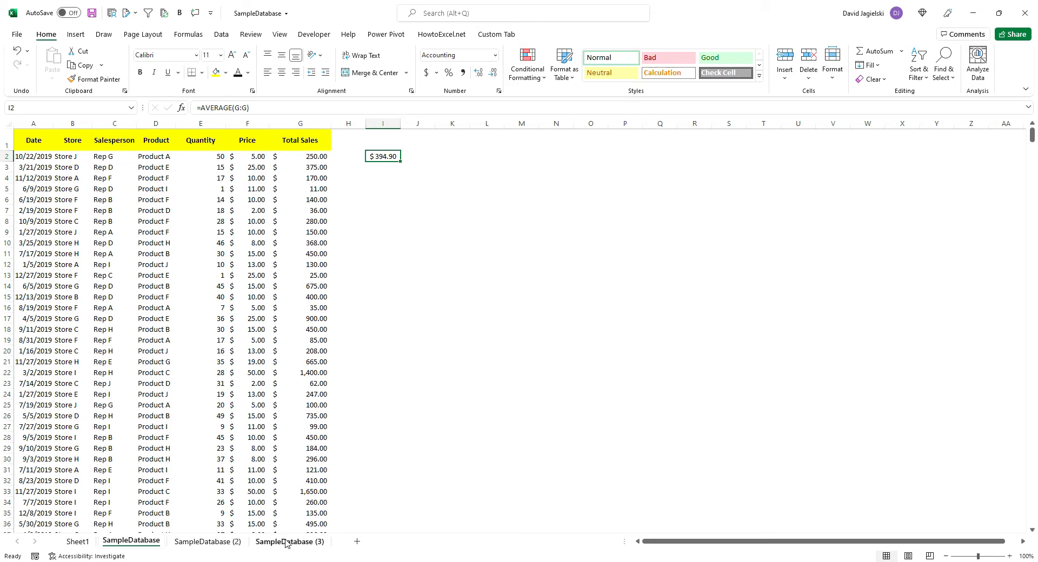
{"action": "left_click", "coordinate": [225, 542], "text": "ctrl"}
{"action": "left_click", "coordinate": [273, 546], "text": "ctrl"}
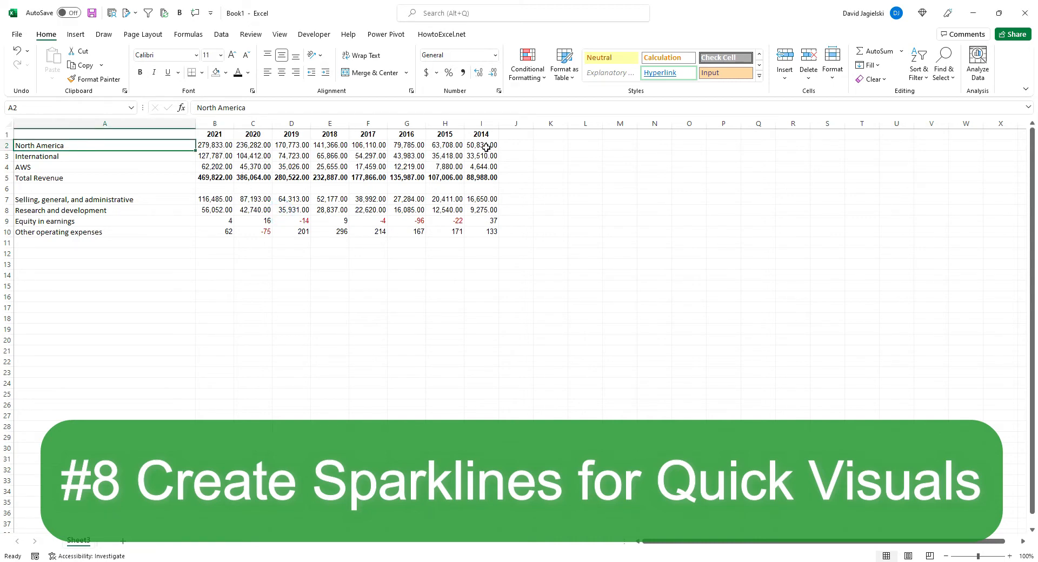
Create a line sparkline in J2 from the North America figures in B2:I2 and fill it down to J10
{"action": "left_click_drag", "start_coordinate": [228, 148], "coordinate": [470, 147]}
{"action": "left_click", "coordinate": [79, 36]}
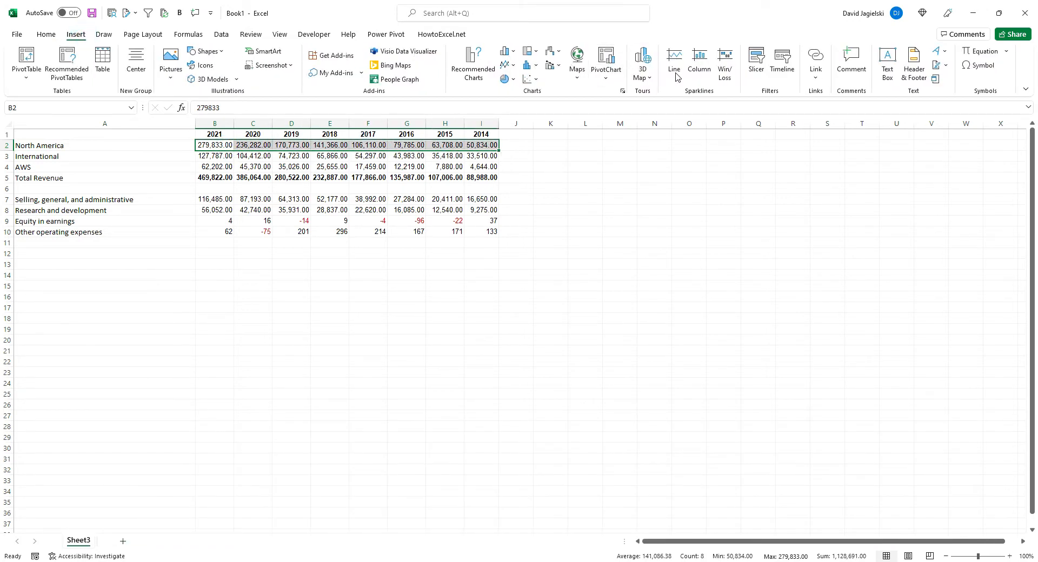
{"action": "left_click", "coordinate": [675, 69]}
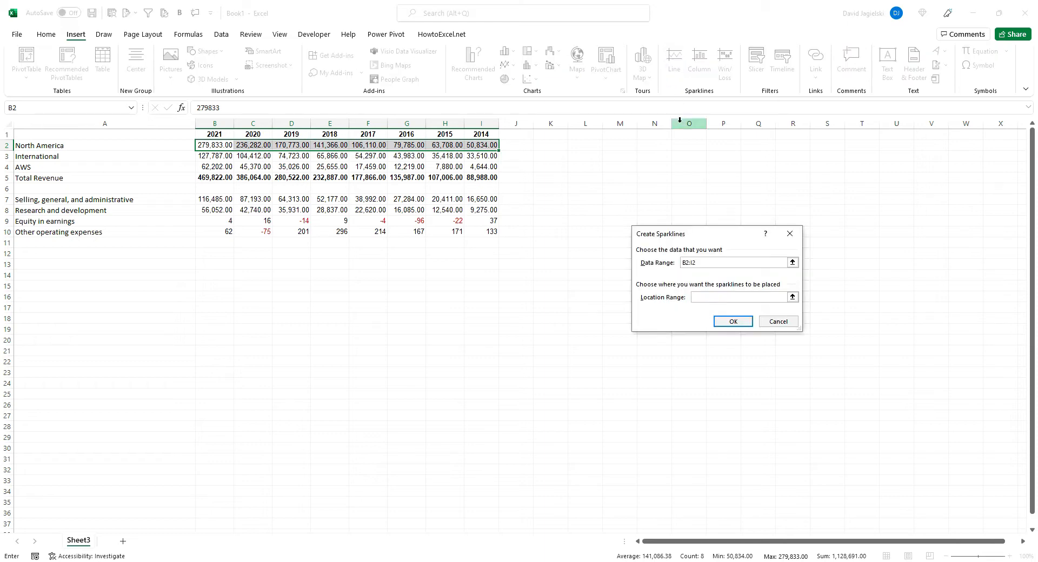
{"action": "left_click", "coordinate": [795, 301]}
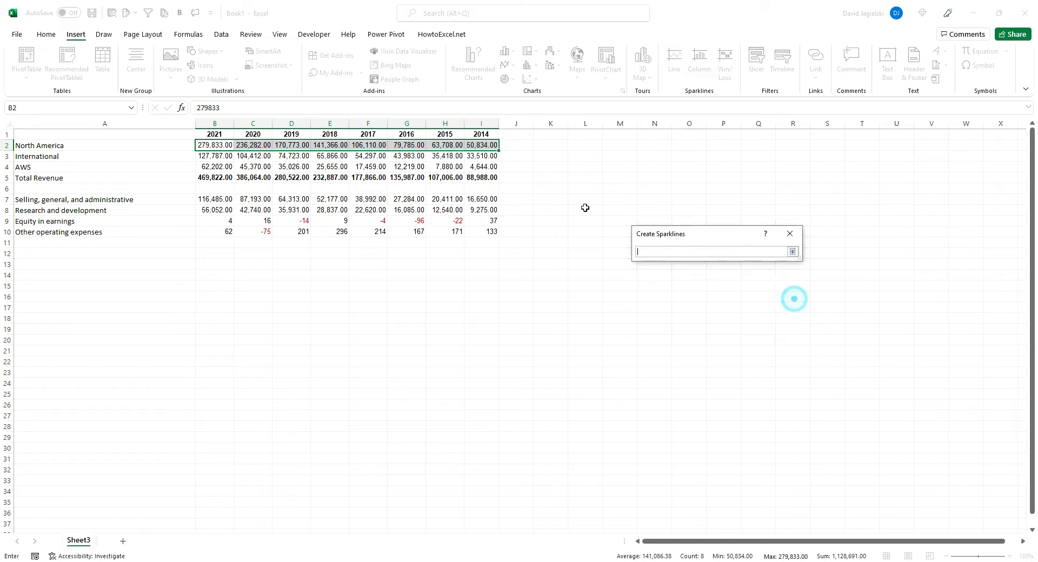
{"action": "left_click", "coordinate": [509, 146]}
{"action": "key", "text": "Return"}
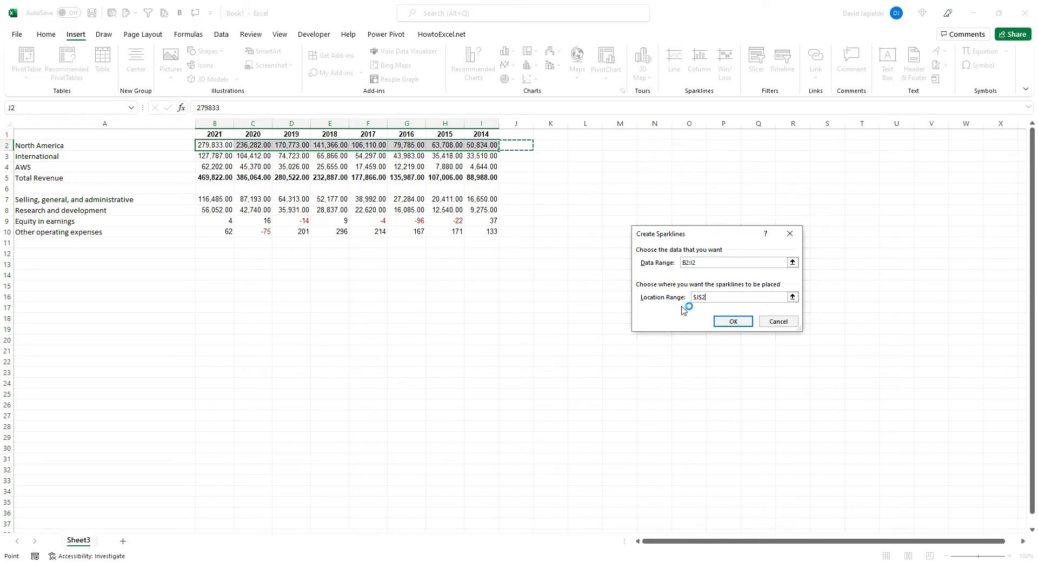
{"action": "left_click", "coordinate": [740, 322]}
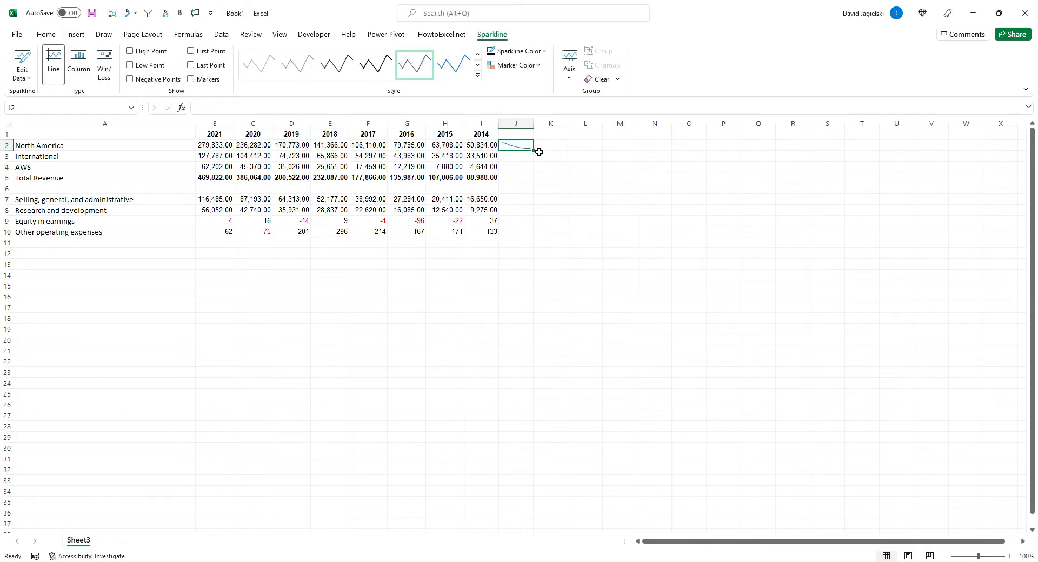
{"action": "left_click_drag", "start_coordinate": [533, 153], "coordinate": [536, 233]}
{"action": "left_click", "coordinate": [540, 265]}
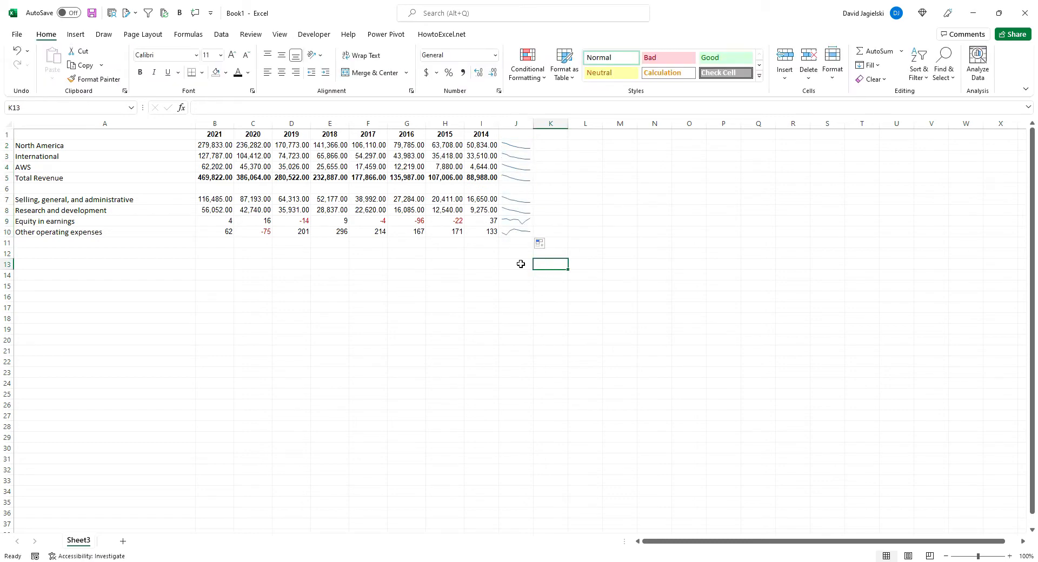
Change the sparklines in J2:J10 to the Column type
{"action": "left_click_drag", "start_coordinate": [519, 146], "coordinate": [524, 234]}
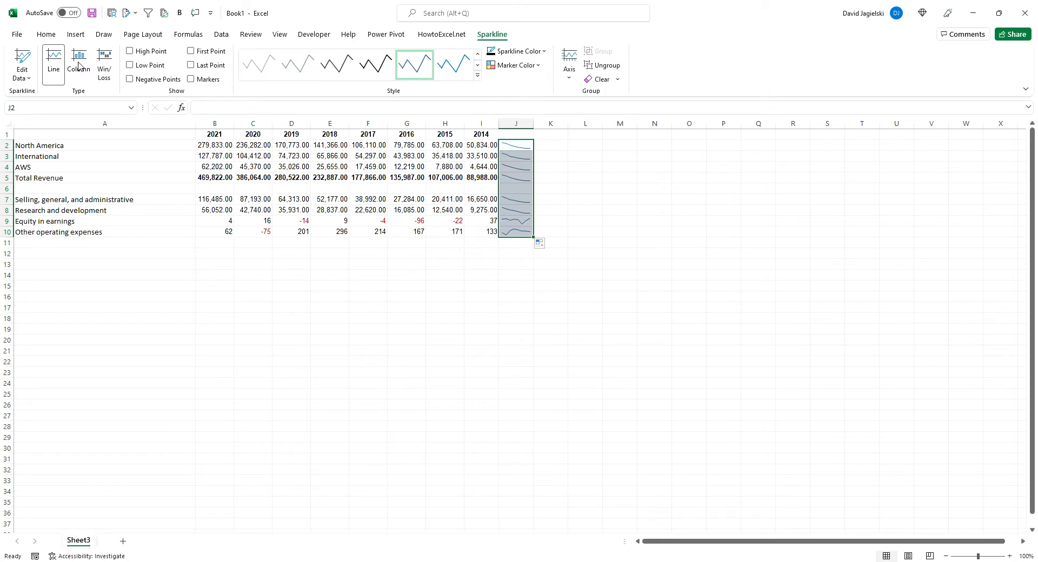
{"action": "left_click", "coordinate": [78, 64]}
{"action": "left_click", "coordinate": [557, 310]}
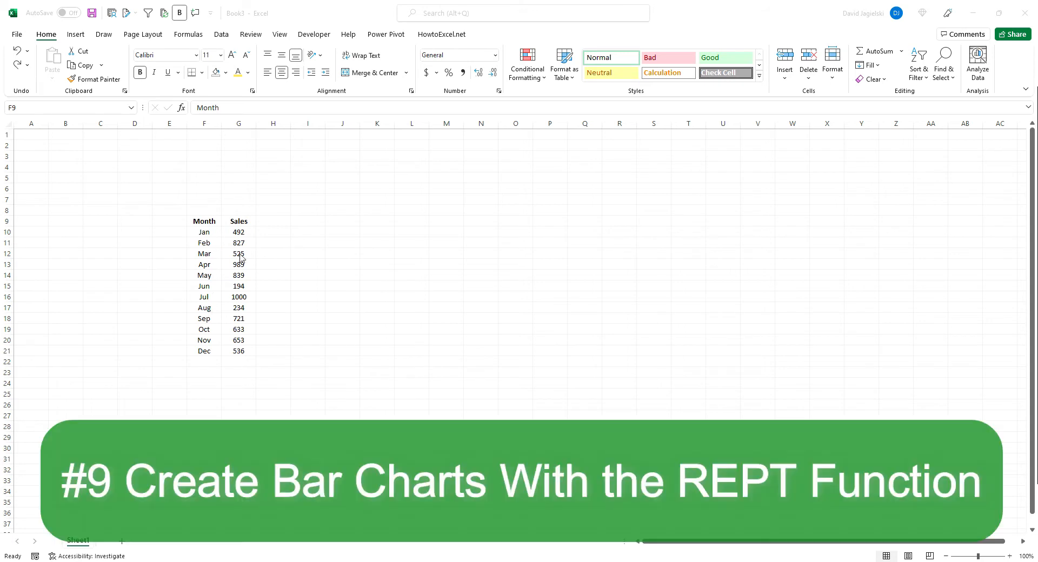
Enter =REPT("|",G10) in cell H10 to draw a bar for the January sales
{"action": "left_click", "coordinate": [268, 227]}
{"action": "left_click", "coordinate": [278, 232]}
{"action": "type", "text": "="}
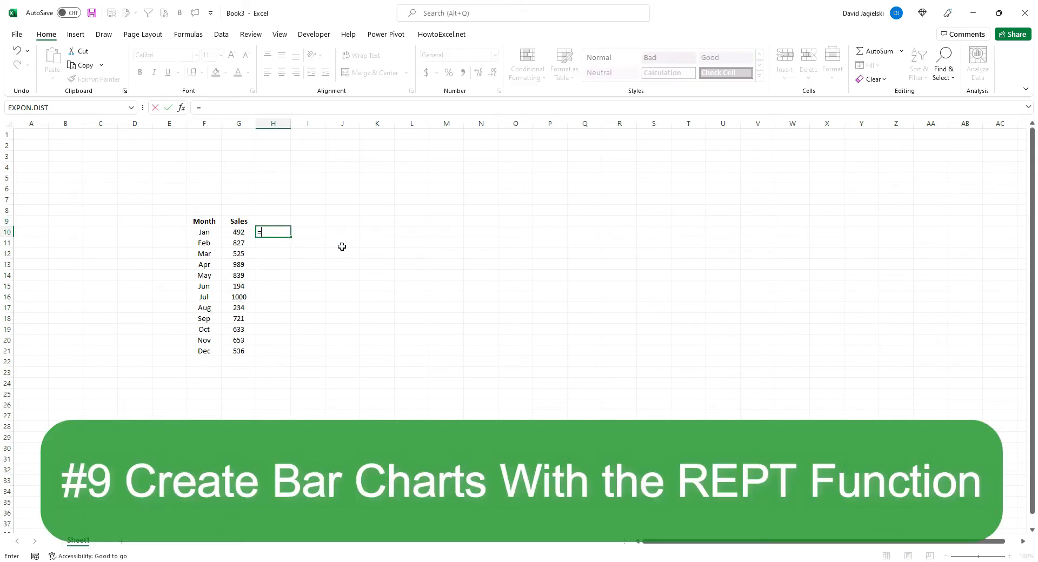
{"action": "type", "text": "rept"}
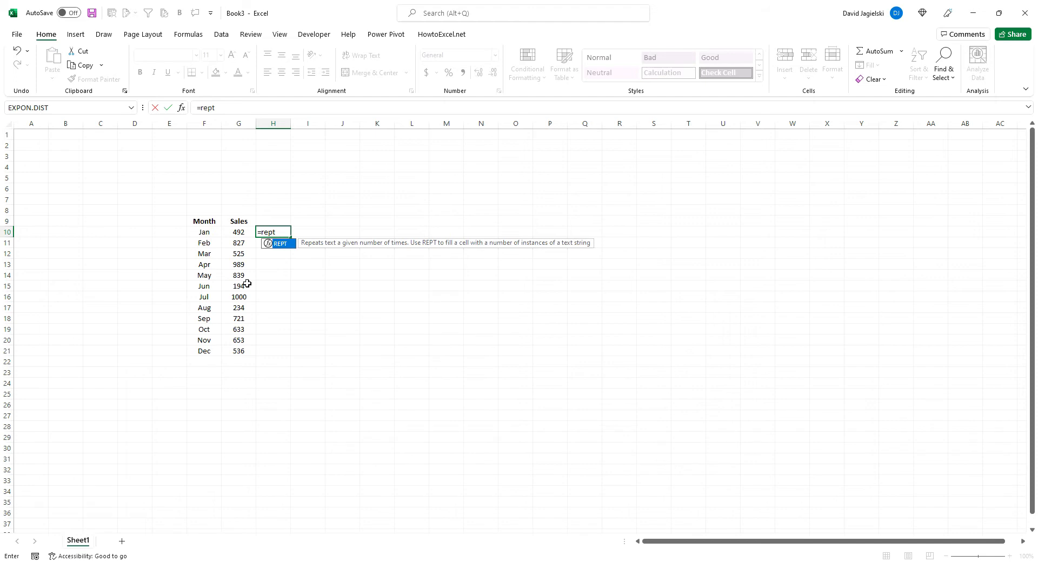
{"action": "type", "text": "(\"|"}
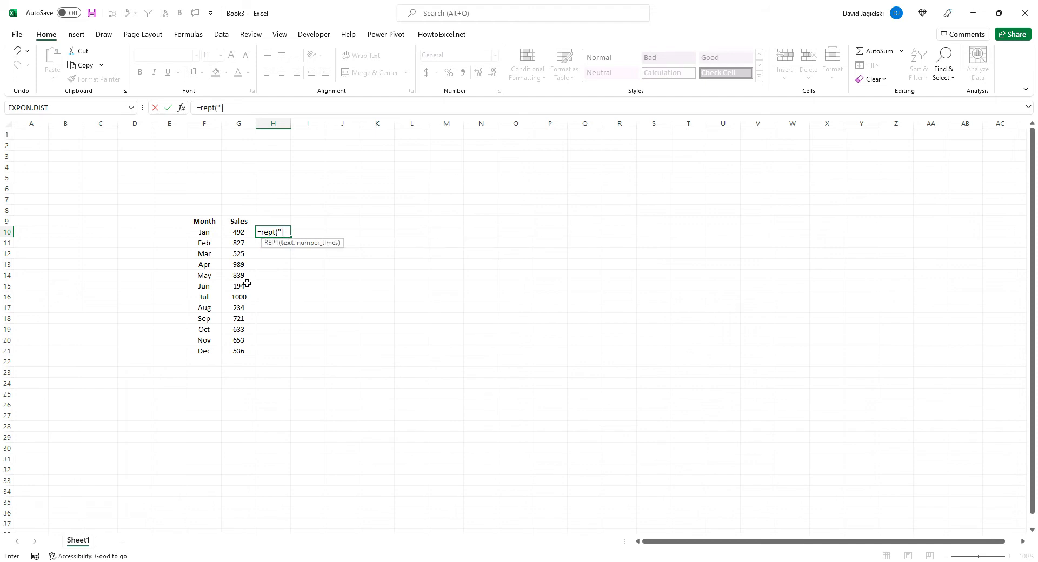
{"action": "type", "text": "\","}
{"action": "left_click", "coordinate": [239, 232]}
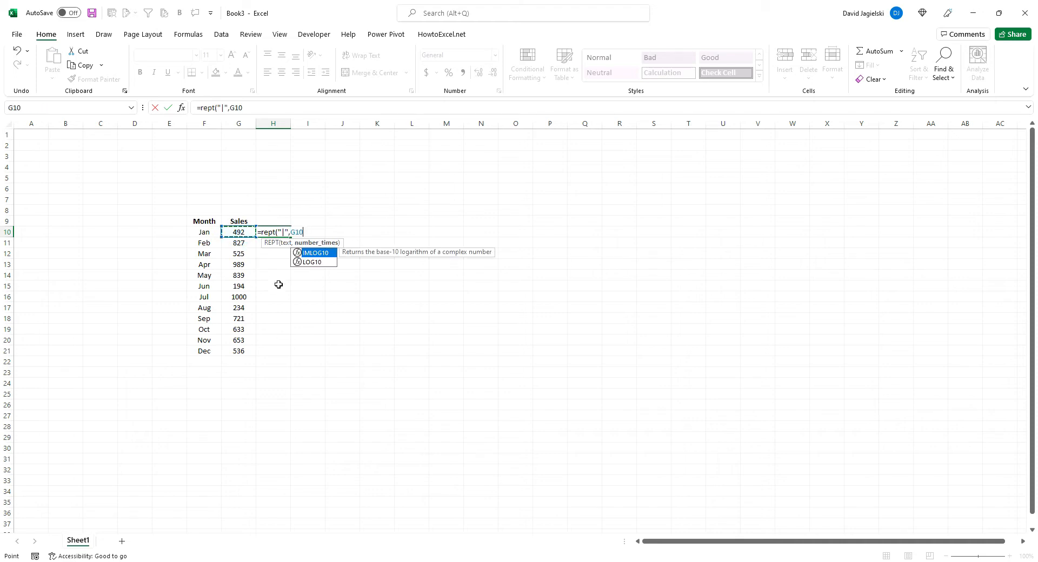
{"action": "type", "text": ")"}
{"action": "key", "text": "ctrl+Return"}
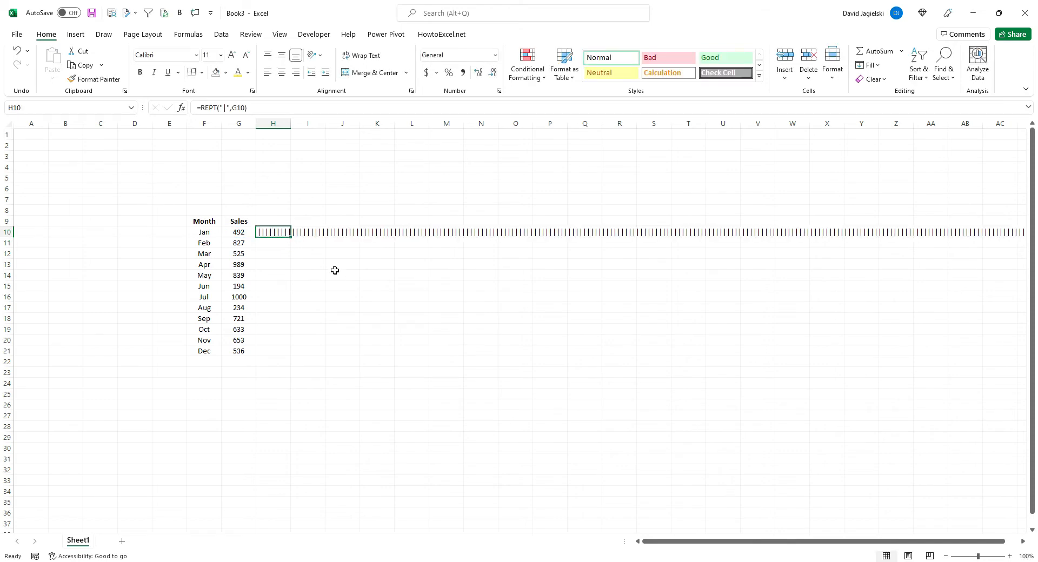
Scale down the January bar by changing the H10 formula to =REPT("|",G10/10)
{"action": "left_click", "coordinate": [245, 110]}
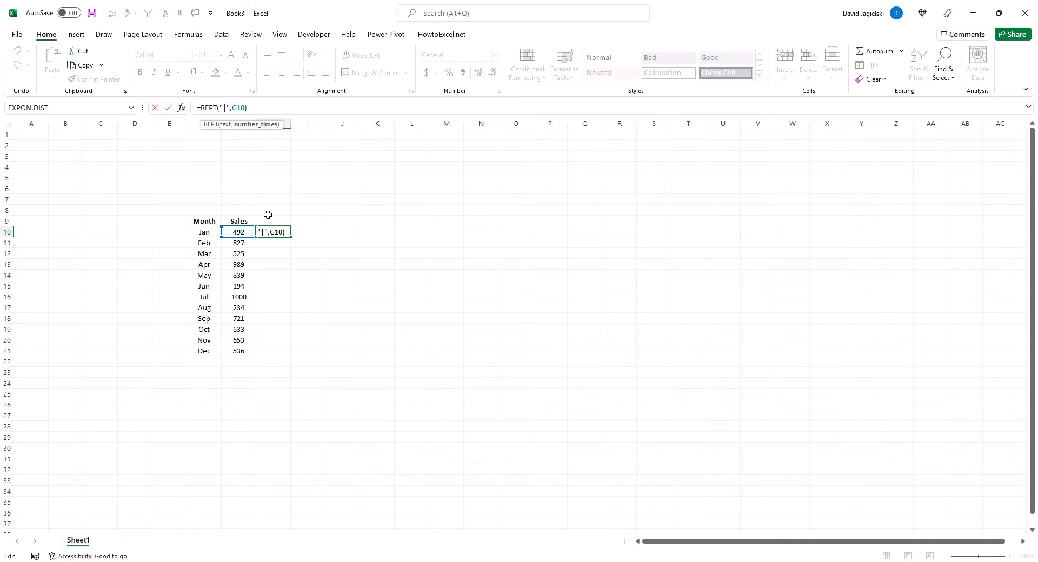
{"action": "type", "text": "/10"}
{"action": "key", "text": "Return"}
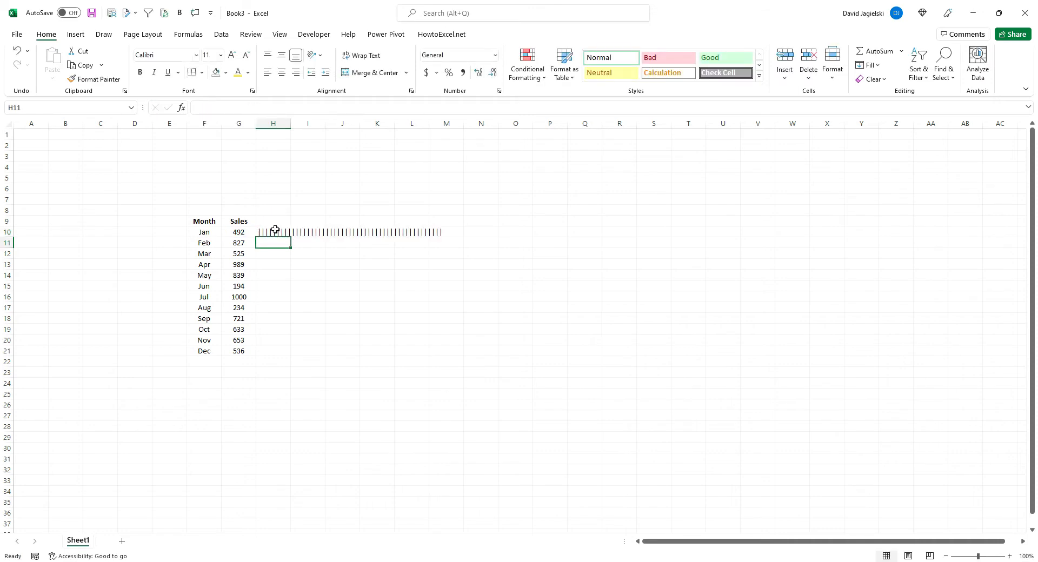
Set the font of H10 to Britannic Bold and fill the bar formula down through December in H21
{"action": "left_click", "coordinate": [274, 231]}
{"action": "left_click", "coordinate": [163, 55]}
{"action": "type", "text": "Britannic Bold"}
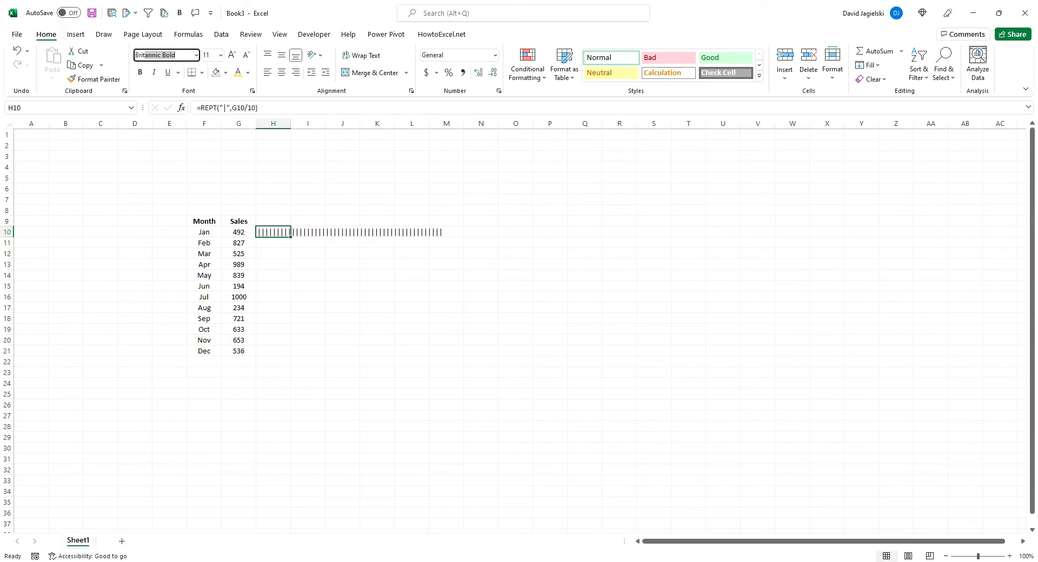
{"action": "key", "text": "Return"}
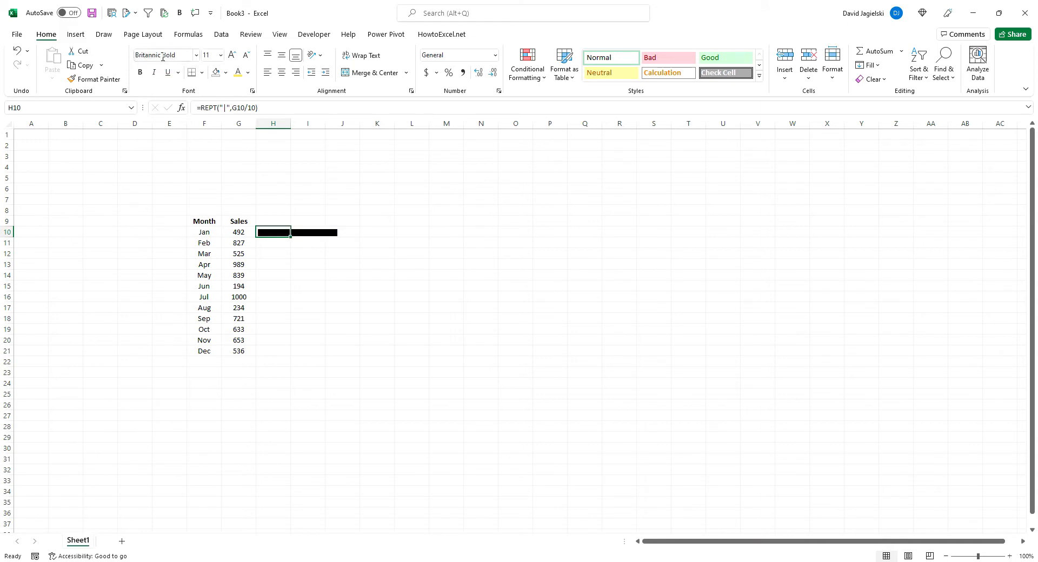
{"action": "double_click", "coordinate": [291, 237]}
{"action": "left_click", "coordinate": [385, 199]}
Colour the REPT bars in H10:H21 with a dark blue font colour
{"action": "left_click_drag", "start_coordinate": [273, 233], "coordinate": [274, 352]}
{"action": "left_click", "coordinate": [250, 75]}
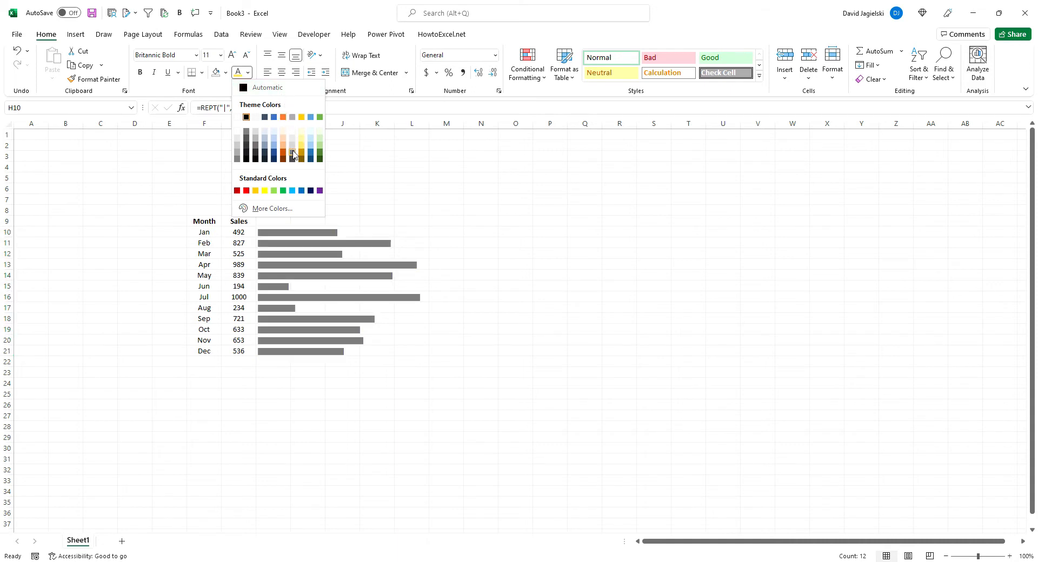
{"action": "left_click", "coordinate": [274, 154]}
{"action": "left_click", "coordinate": [381, 170]}
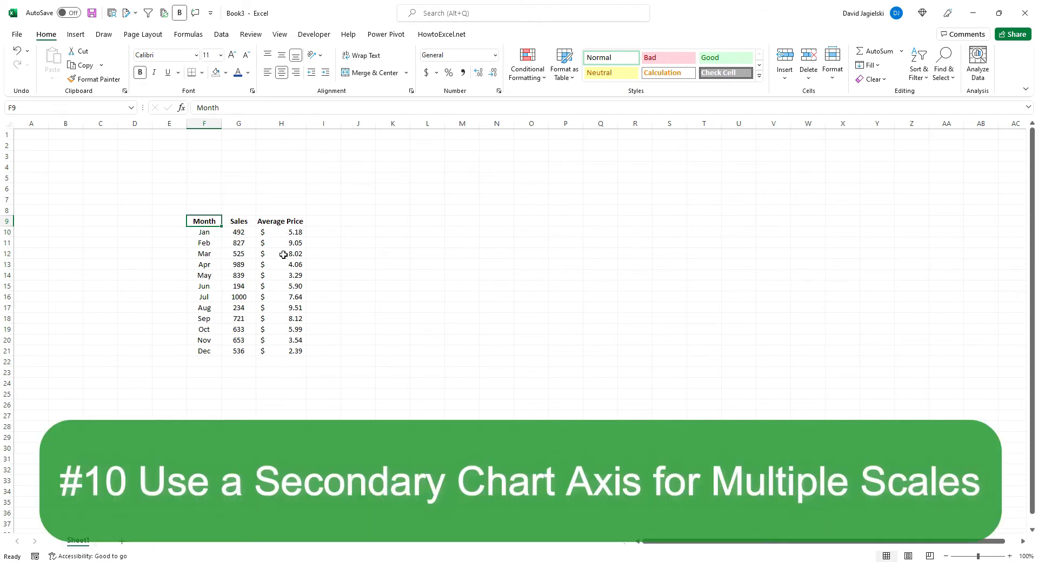
Insert a Clustered Column - Line combo chart of the monthly table with Average Price on the secondary axis
{"action": "left_click", "coordinate": [76, 34]}
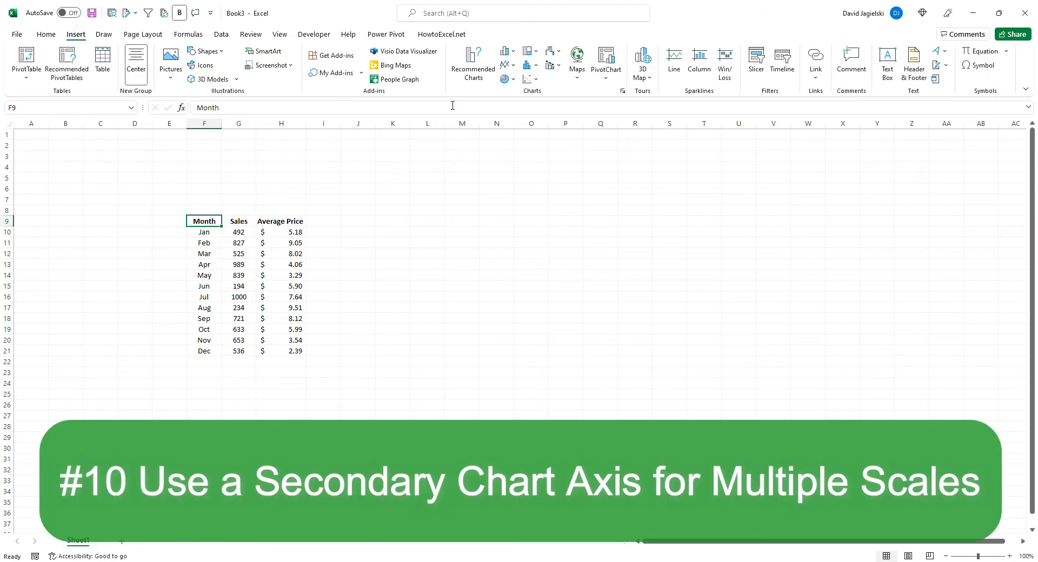
{"action": "left_click", "coordinate": [623, 92]}
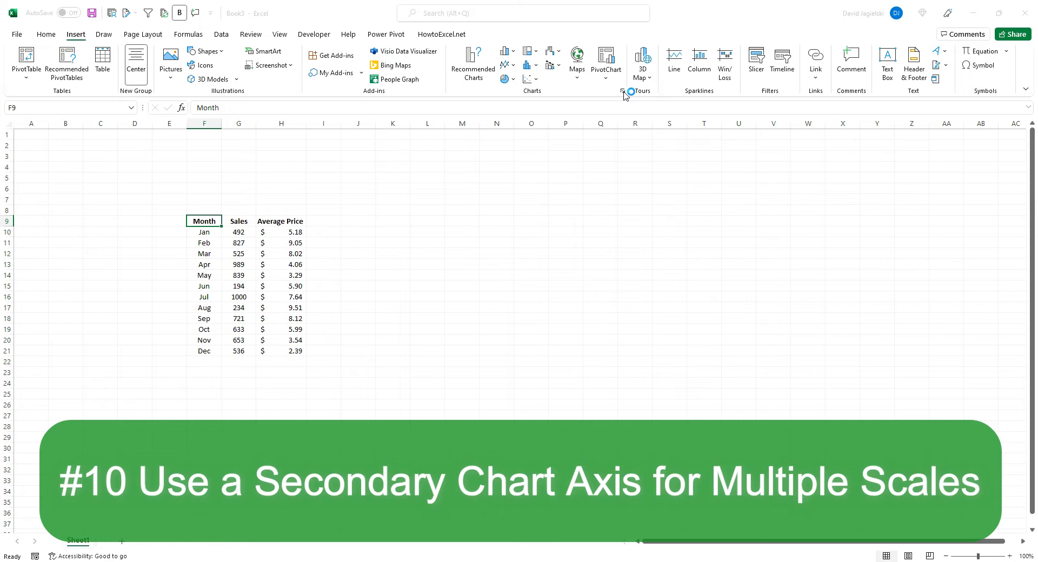
{"action": "left_click", "coordinate": [438, 147]}
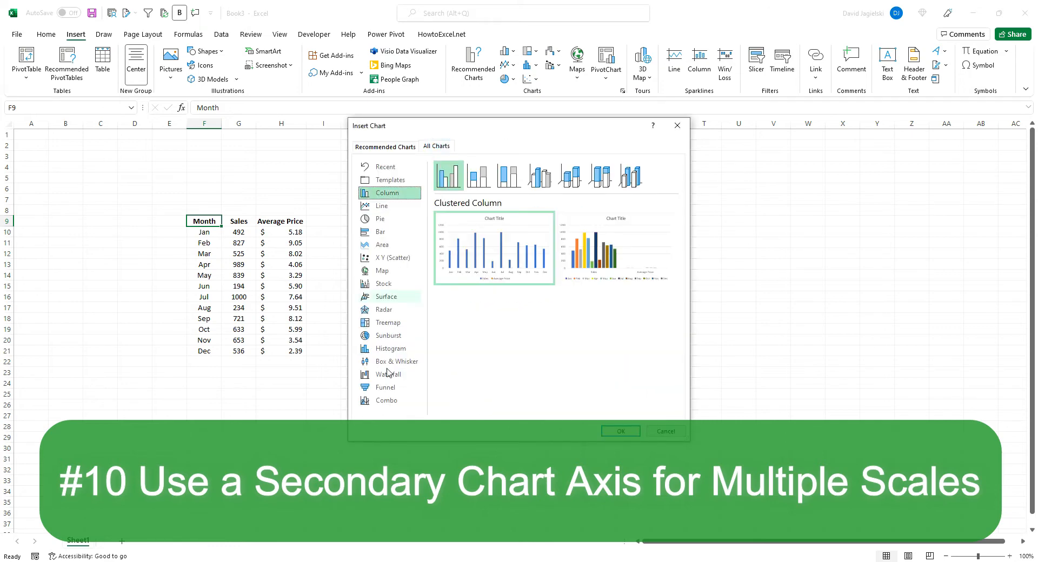
{"action": "left_click", "coordinate": [393, 402]}
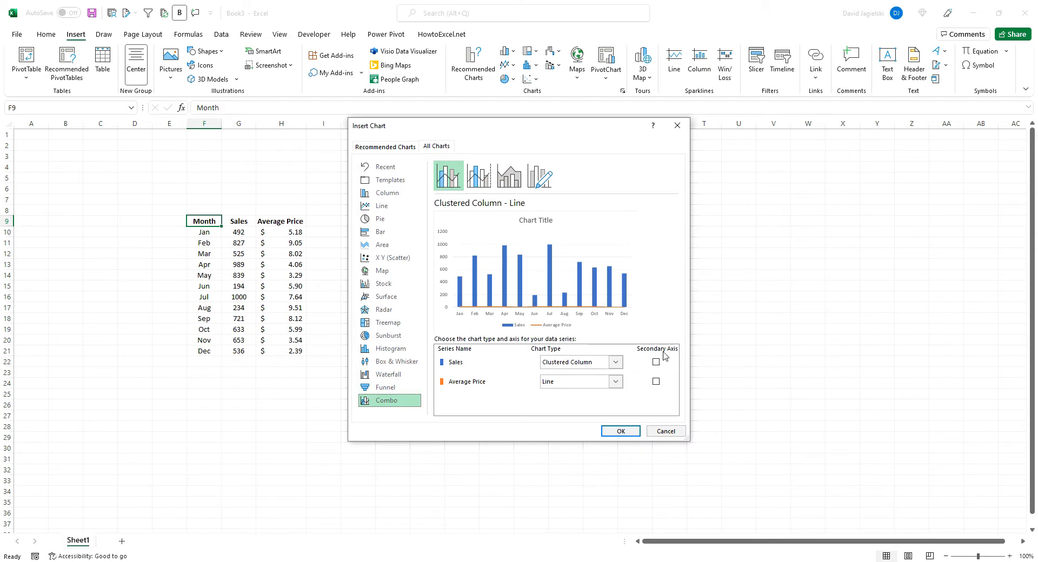
{"action": "left_click", "coordinate": [656, 383]}
{"action": "left_click", "coordinate": [628, 433]}
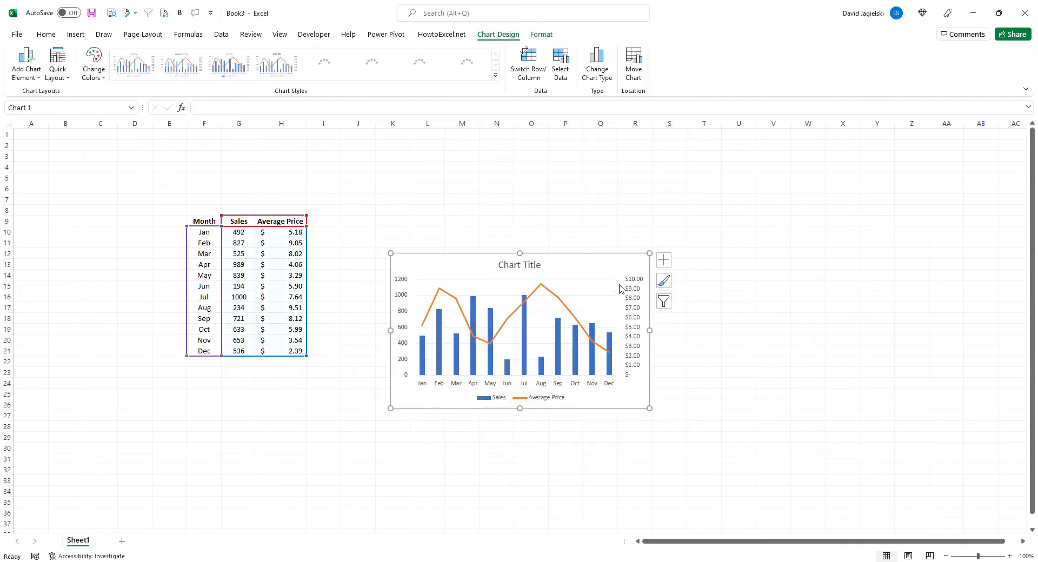
Move the combo chart up beside the data table and enlarge it from its lower corner
{"action": "left_click_drag", "start_coordinate": [591, 269], "coordinate": [534, 223]}
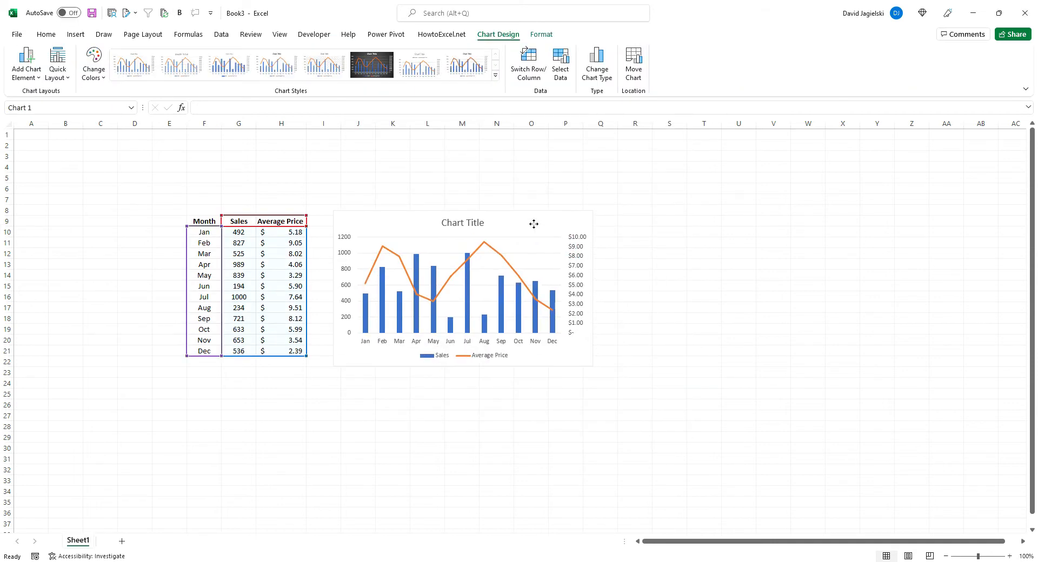
{"action": "left_click_drag", "start_coordinate": [593, 366], "coordinate": [647, 405]}
Open the Sales series' formatting options and switch its plotting to the secondary axis and back to primary
{"action": "right_click", "coordinate": [607, 367]}
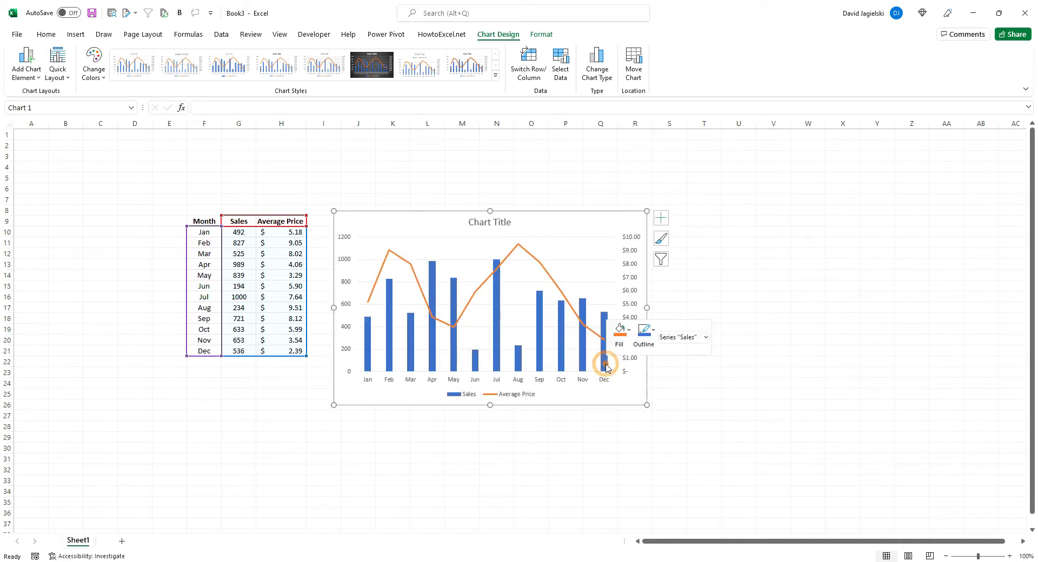
{"action": "left_click", "coordinate": [660, 480]}
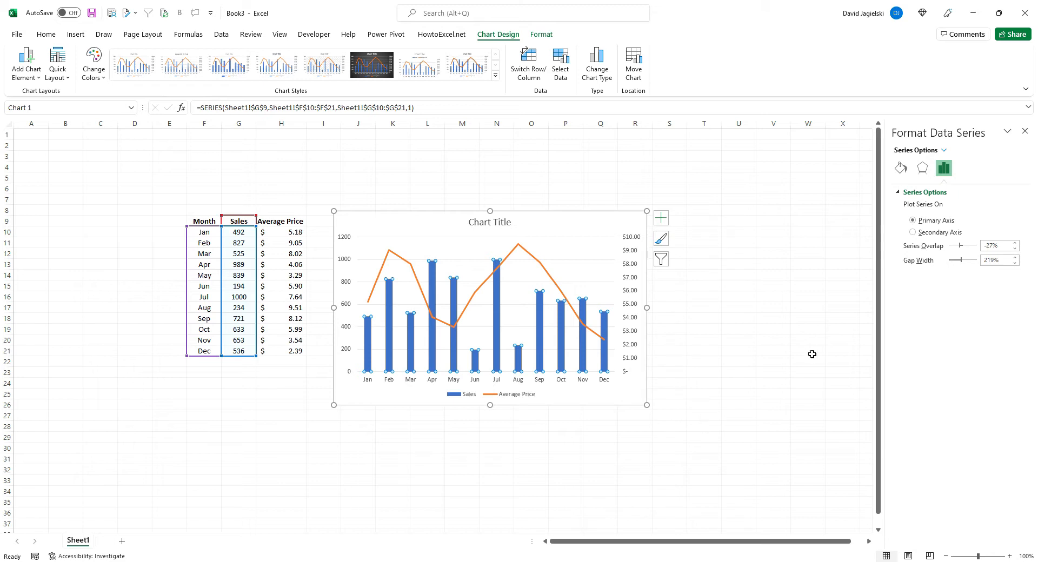
{"action": "left_click", "coordinate": [929, 233]}
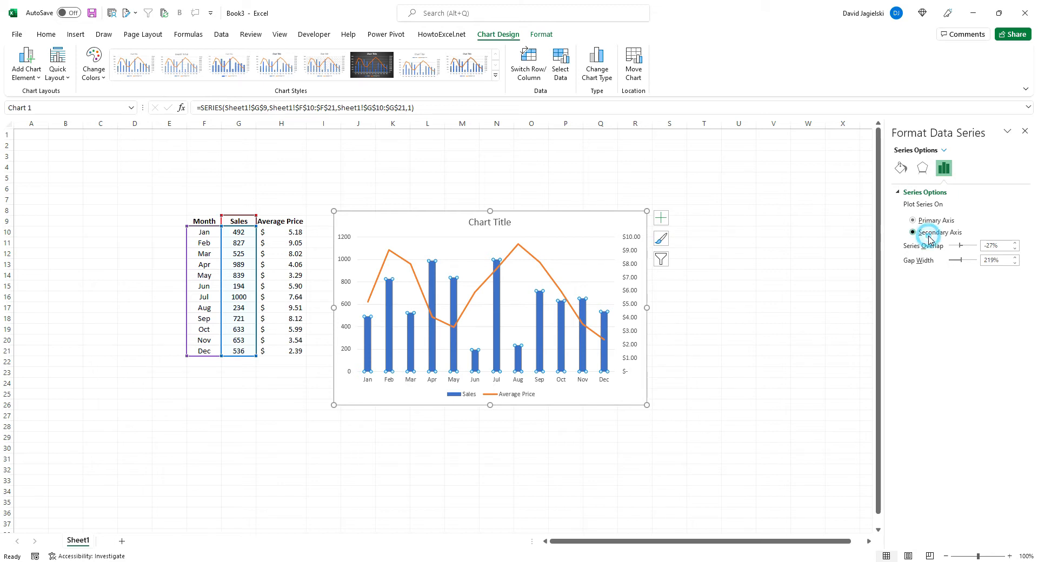
{"action": "left_click", "coordinate": [927, 222]}
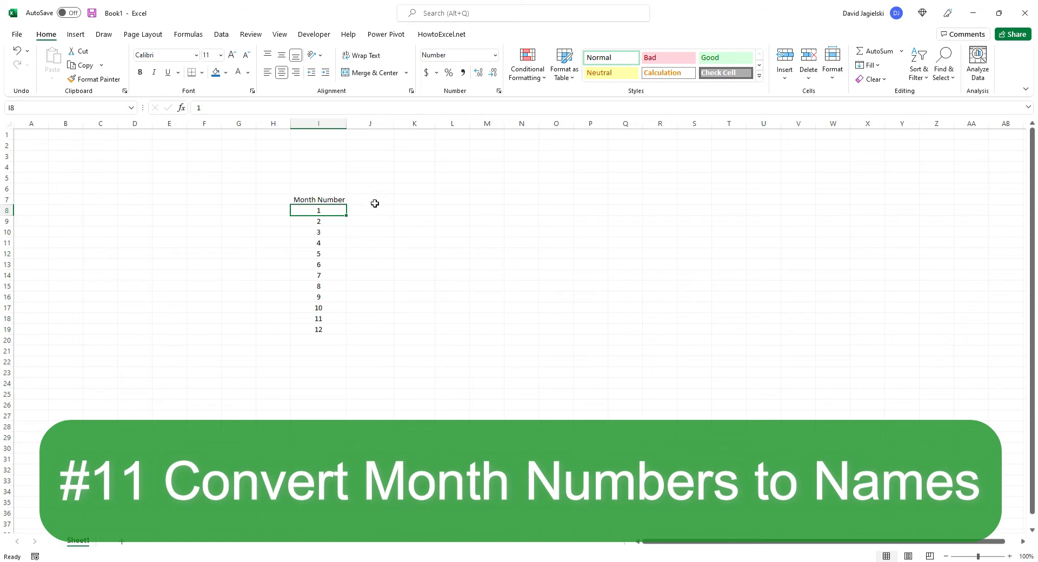
Enter the multiplier 28 in cell K5 above the month number list
{"action": "left_click", "coordinate": [415, 179]}
{"action": "type", "text": "28"}
{"action": "key", "text": "ctrl+Return"}
Enter =I8*$K$5 in J8 to multiply the month number by the fixed multiplier, and fill it down to J19
{"action": "left_click", "coordinate": [372, 212]}
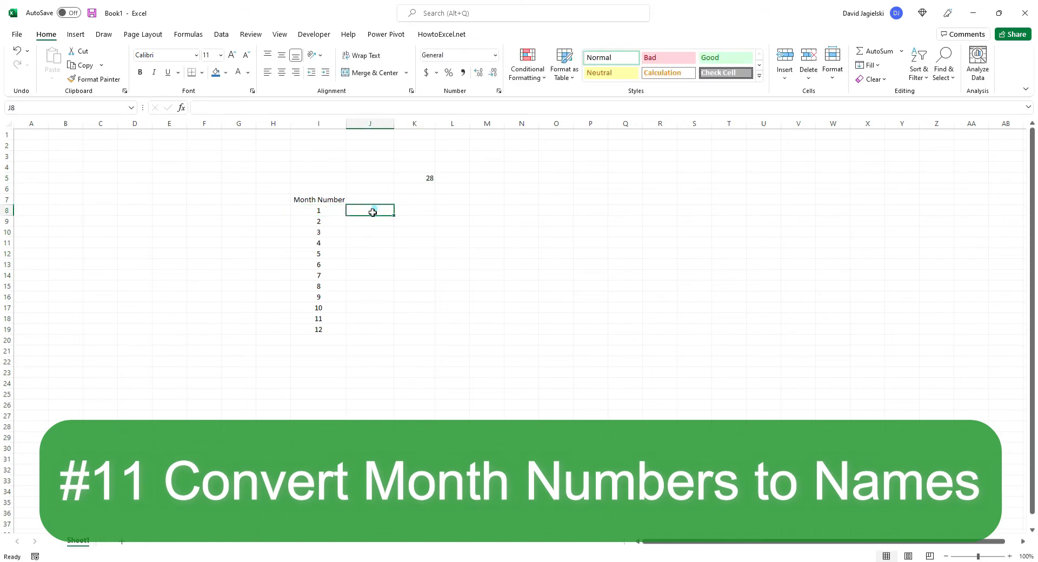
{"action": "type", "text": "="}
{"action": "key", "text": "Left"}
{"action": "type", "text": "*"}
{"action": "left_click", "coordinate": [430, 178]}
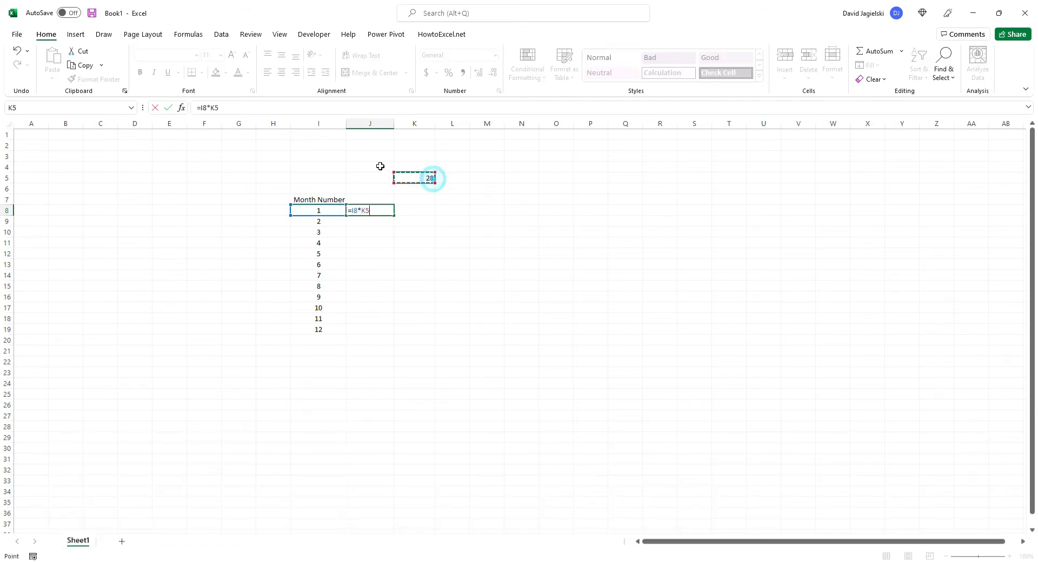
{"action": "left_click", "coordinate": [216, 108]}
{"action": "key", "text": "F4"}
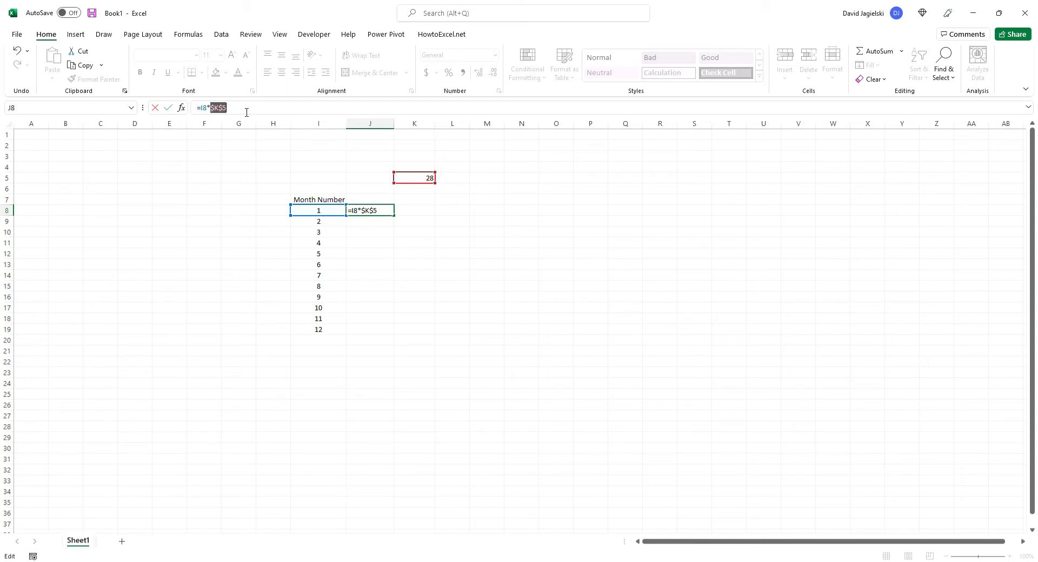
{"action": "key", "text": "Return"}
{"action": "left_click", "coordinate": [387, 211]}
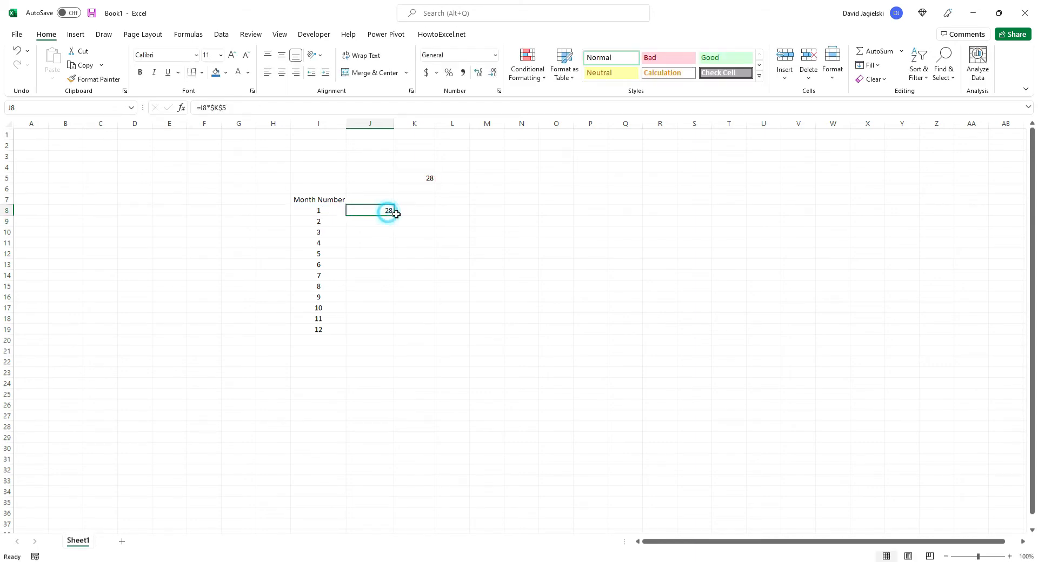
{"action": "double_click", "coordinate": [394, 216]}
Convert the J8 value to a full month name in K8 with =TEXT(J8,"MMMM") and fill it down to K19
{"action": "left_click", "coordinate": [426, 210]}
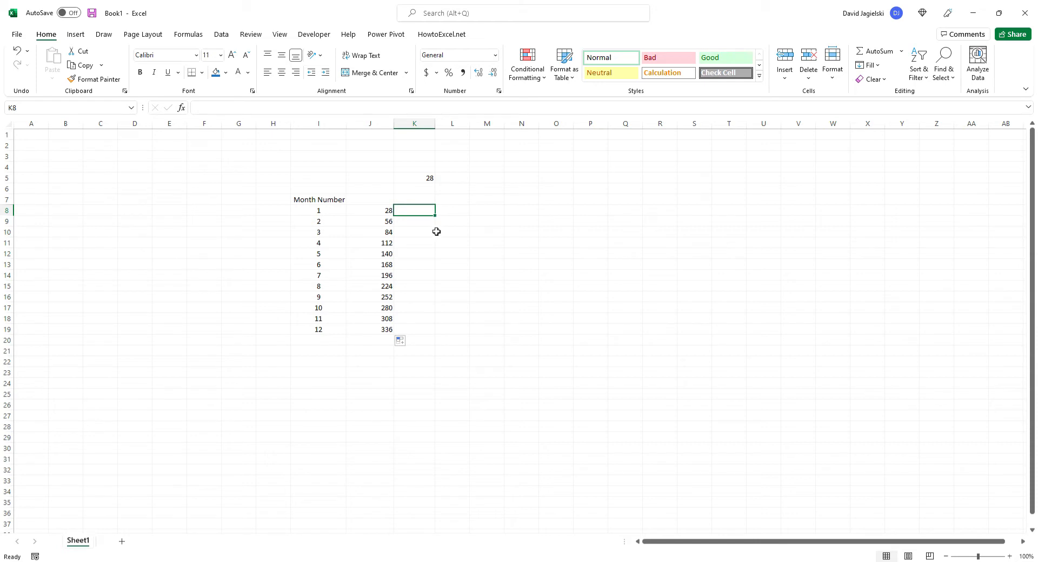
{"action": "type", "text": "=te"}
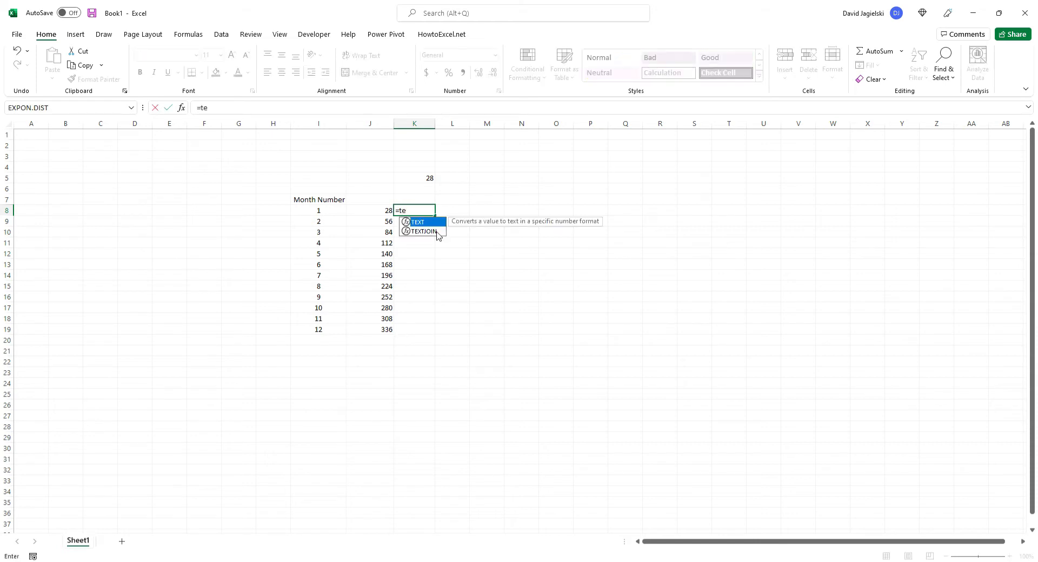
{"action": "type", "text": "xt("}
{"action": "key", "text": "Left"}
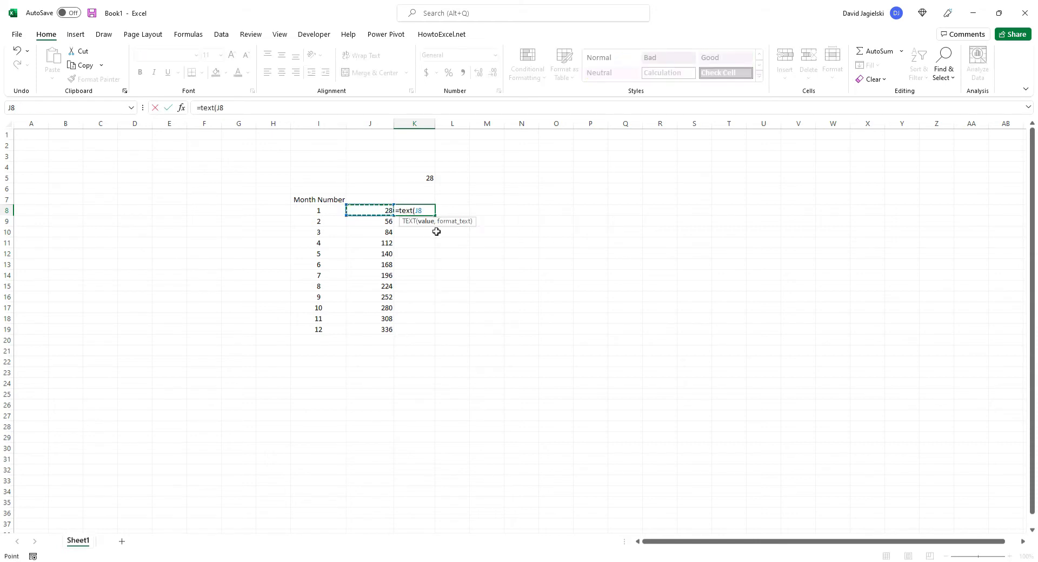
{"action": "type", "text": ",\"MM"}
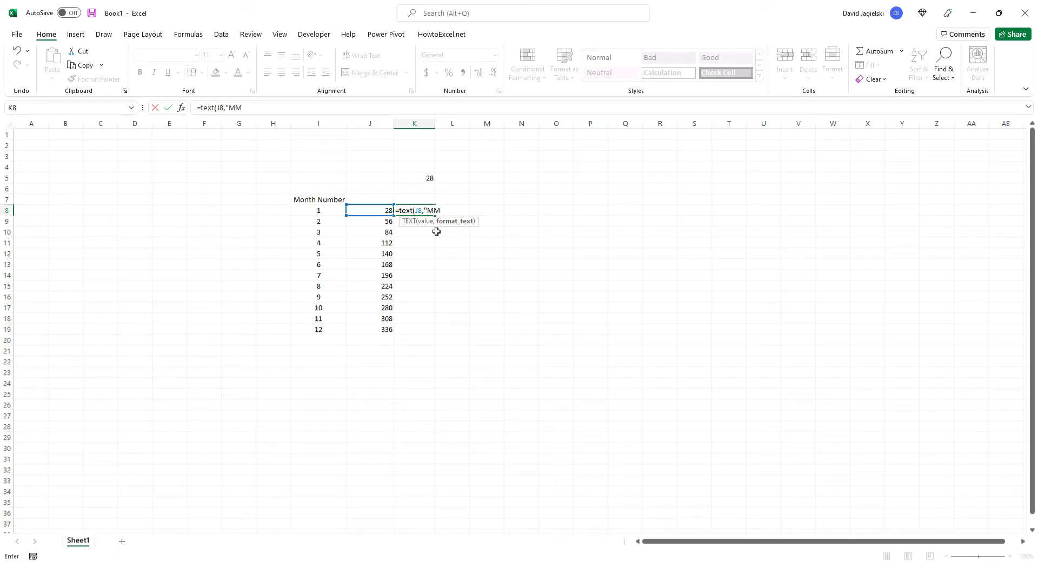
{"action": "type", "text": "MM\")"}
{"action": "key", "text": "Return"}
{"action": "key", "text": "Up"}
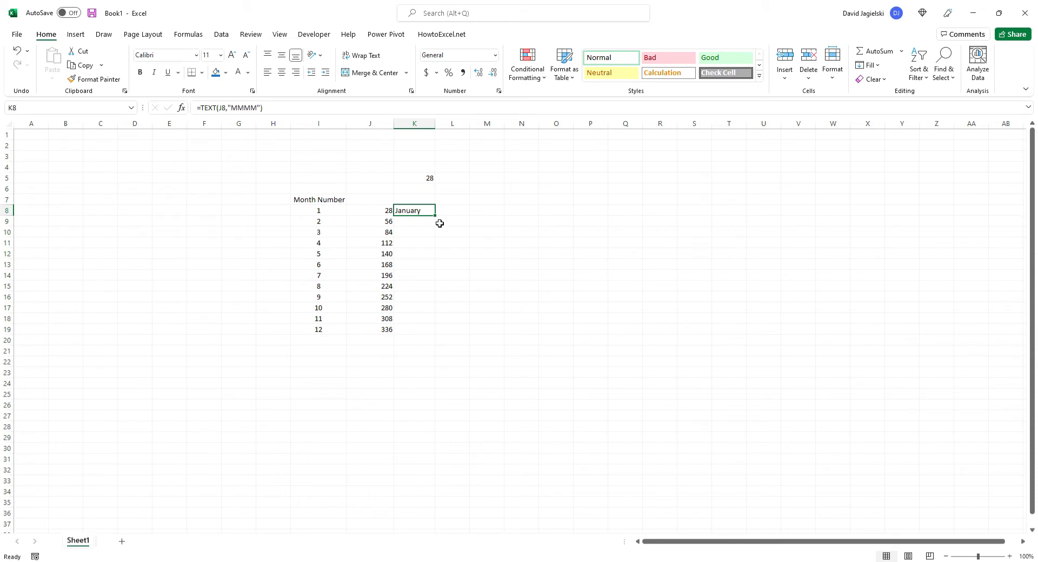
{"action": "double_click", "coordinate": [434, 217]}
{"action": "left_click", "coordinate": [483, 298]}
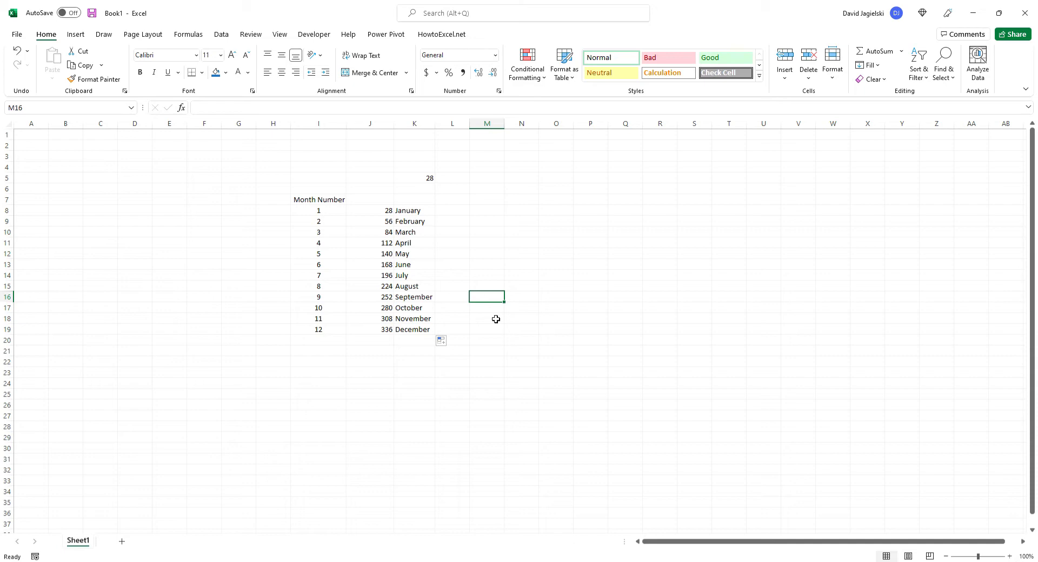
Test the month name formulas with the K5 multiplier set to 29, 30 and 31 in turn
{"action": "left_click", "coordinate": [431, 179]}
{"action": "type", "text": "29"}
{"action": "key", "text": "Return"}
{"action": "key", "text": "Up"}
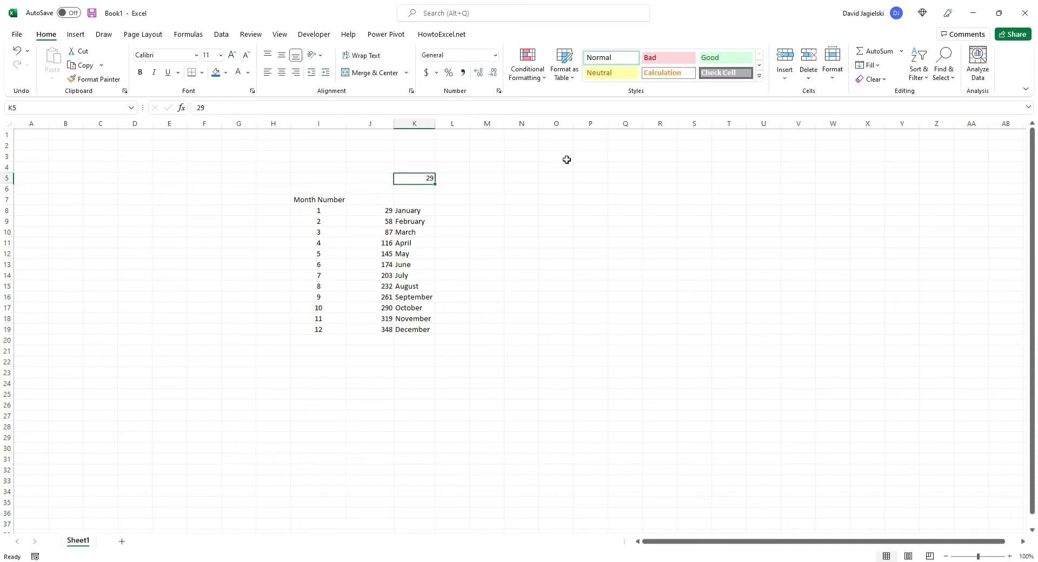
{"action": "type", "text": "30"}
{"action": "key", "text": "Return"}
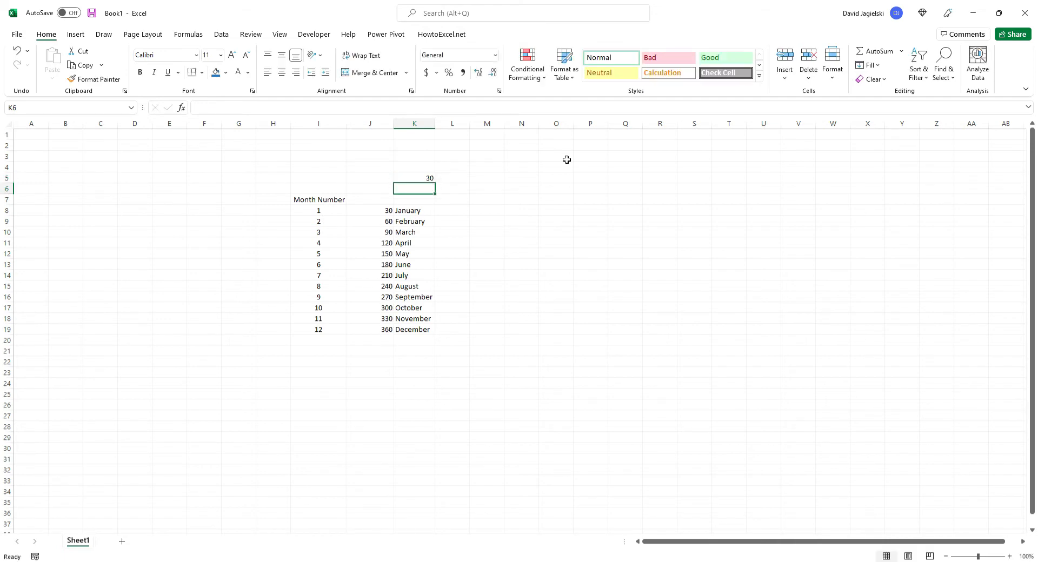
{"action": "key", "text": "Up"}
{"action": "type", "text": "31"}
{"action": "key", "text": "Return"}
{"action": "key", "text": "Up"}
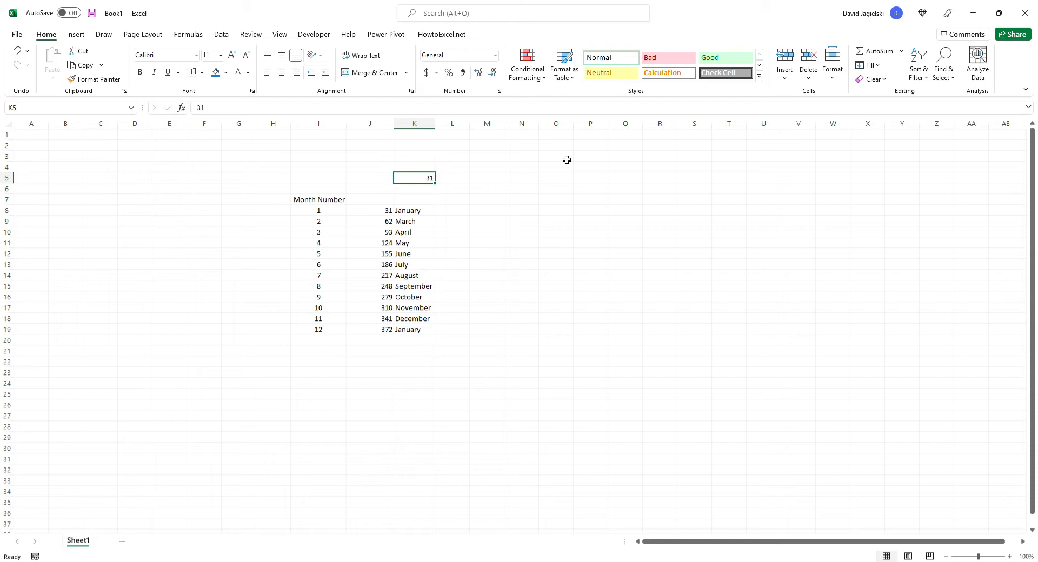
Test the month name formulas with the K5 multiplier set to 28 and 27
{"action": "type", "text": "28"}
{"action": "key", "text": "Return"}
{"action": "key", "text": "Up"}
{"action": "type", "text": "27"}
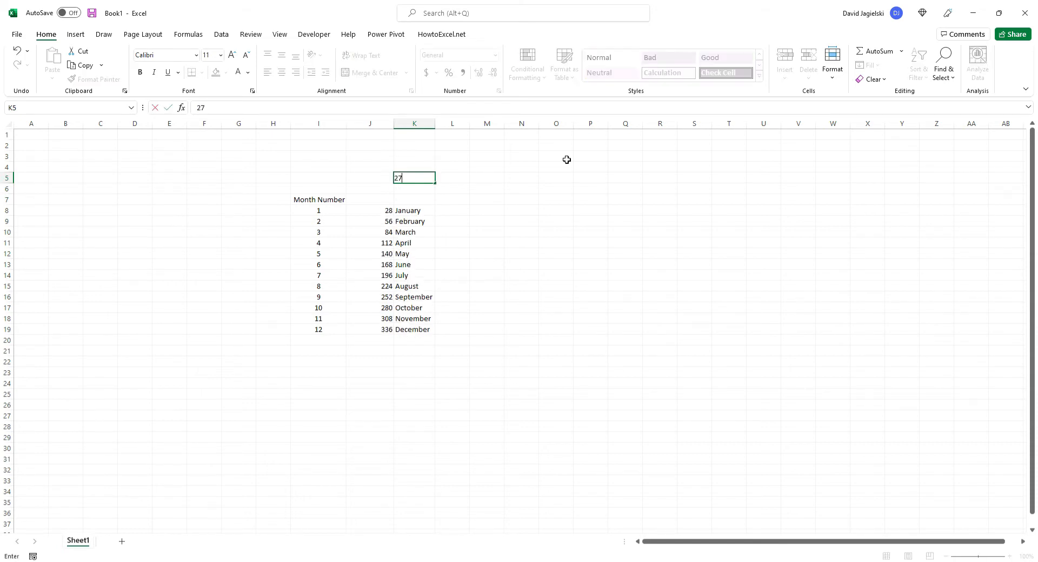
{"action": "key", "text": "Return"}
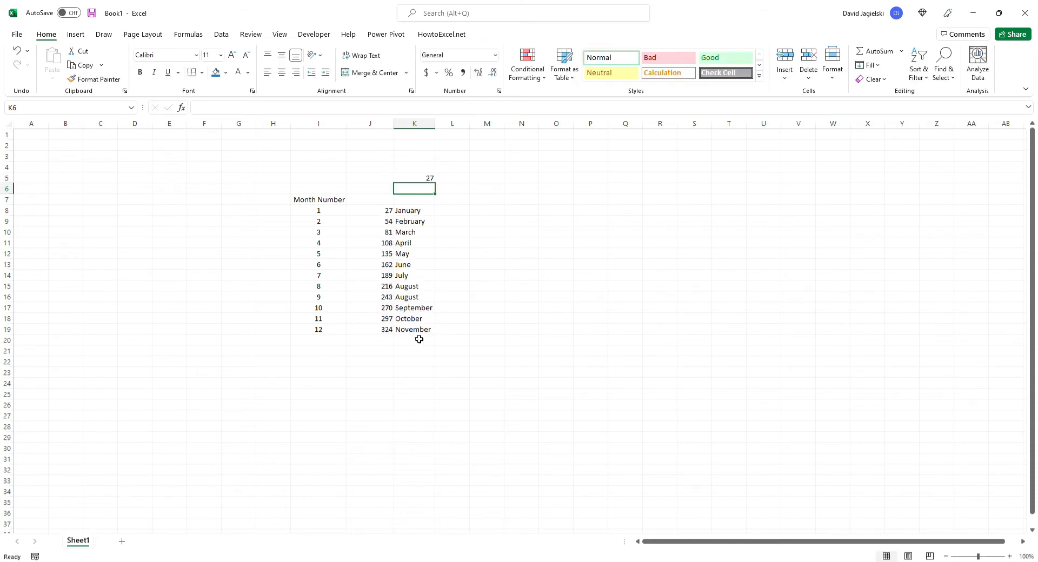
Return the K5 multiplier to 28 and change it once more to 29
{"action": "key", "text": "Up"}
{"action": "type", "text": "28"}
{"action": "key", "text": "ctrl+Return"}
{"action": "type", "text": "29"}
{"action": "key", "text": "Return"}
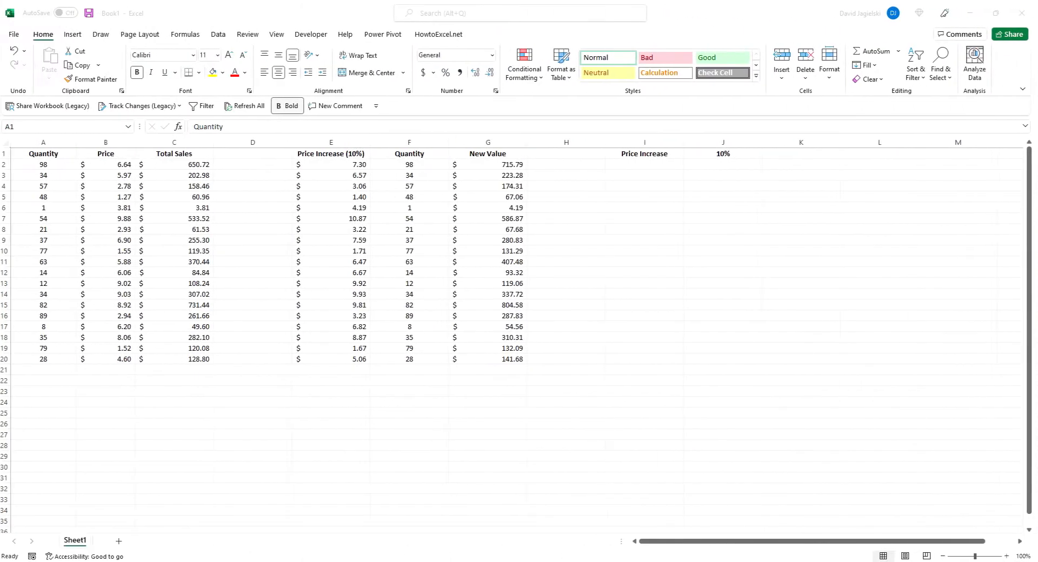
Inspect how the Price Increase formulas in E2 and E8 reference the percentage cell J1
{"action": "left_click", "coordinate": [348, 166]}
{"action": "left_click", "coordinate": [289, 129]}
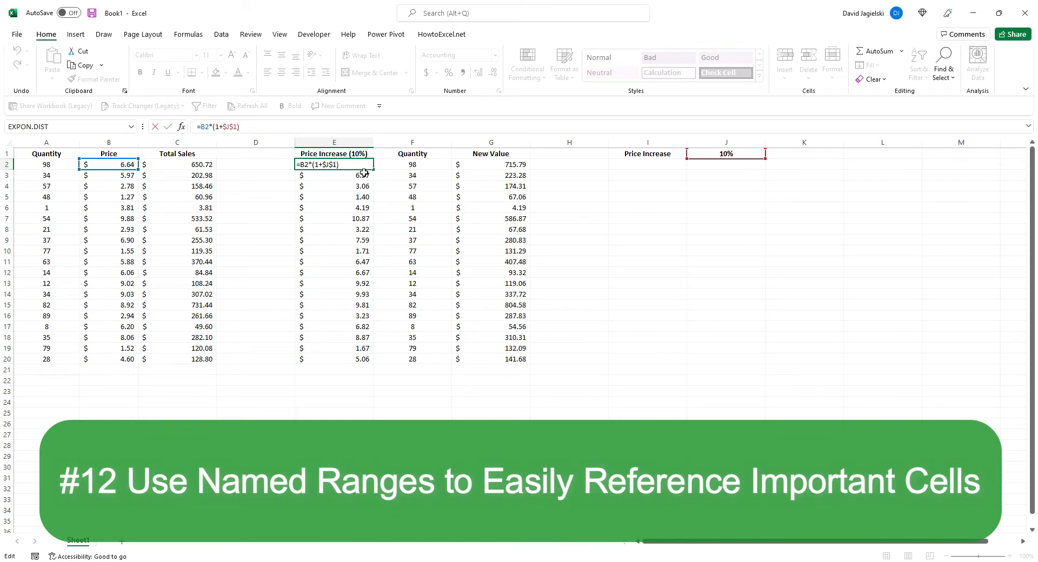
{"action": "key", "text": "Escape"}
{"action": "left_click", "coordinate": [358, 194]}
{"action": "left_click", "coordinate": [346, 226]}
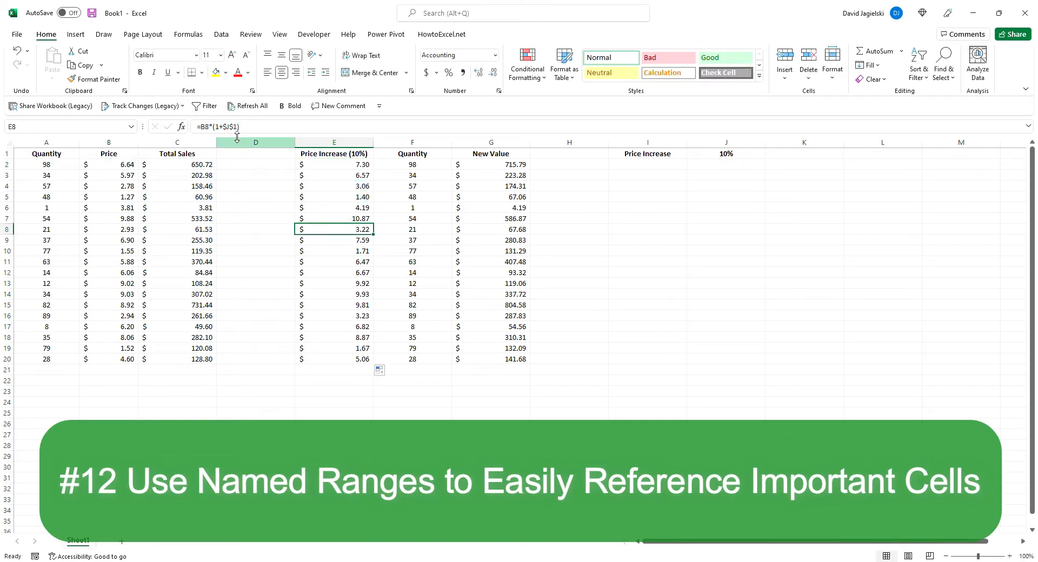
Name the 10% percentage cell J1 PriceIncrease
{"action": "left_click", "coordinate": [721, 154]}
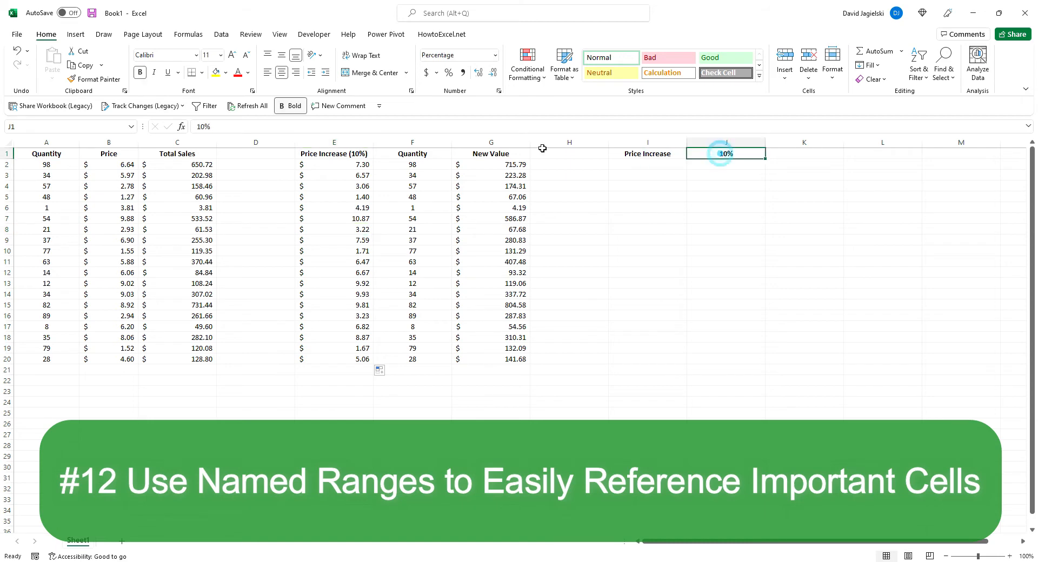
{"action": "left_click", "coordinate": [86, 125]}
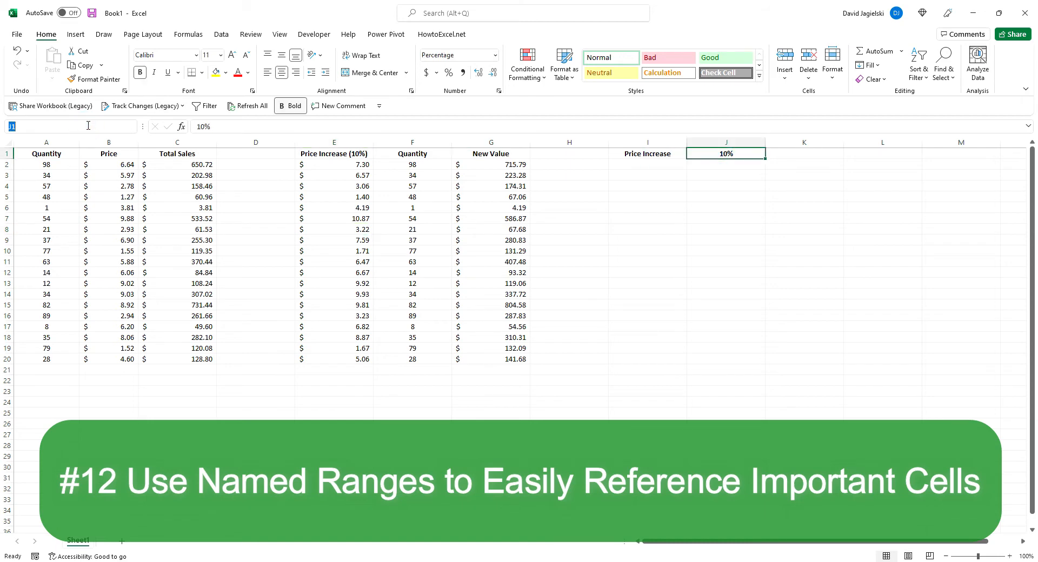
{"action": "type", "text": "PriceIncrease"}
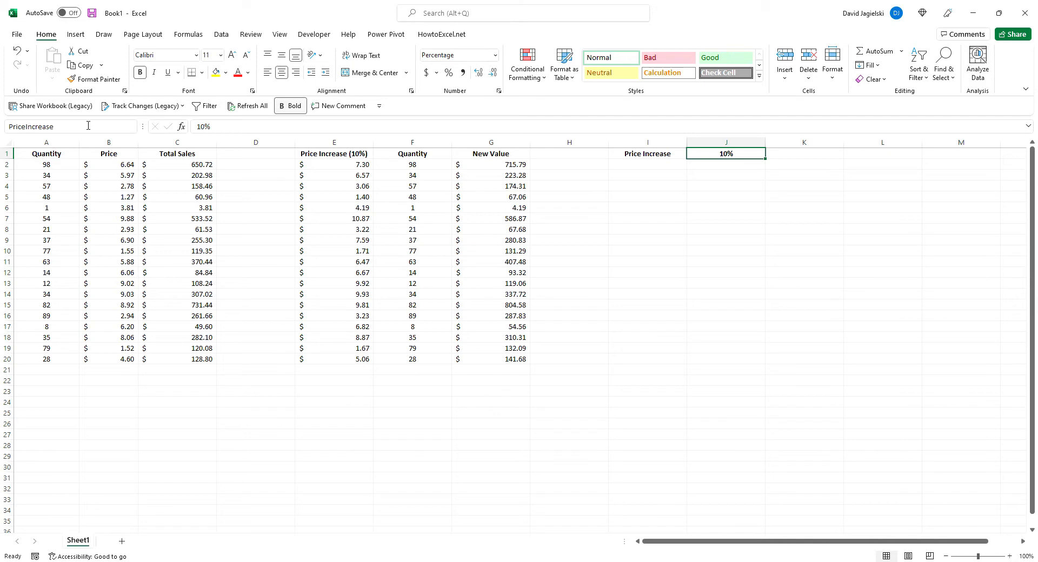
{"action": "key", "text": "Return"}
Replace the $J$1 reference in E2's formula with the named range, giving =B2*(1+PriceIncrease)
{"action": "left_click", "coordinate": [322, 162]}
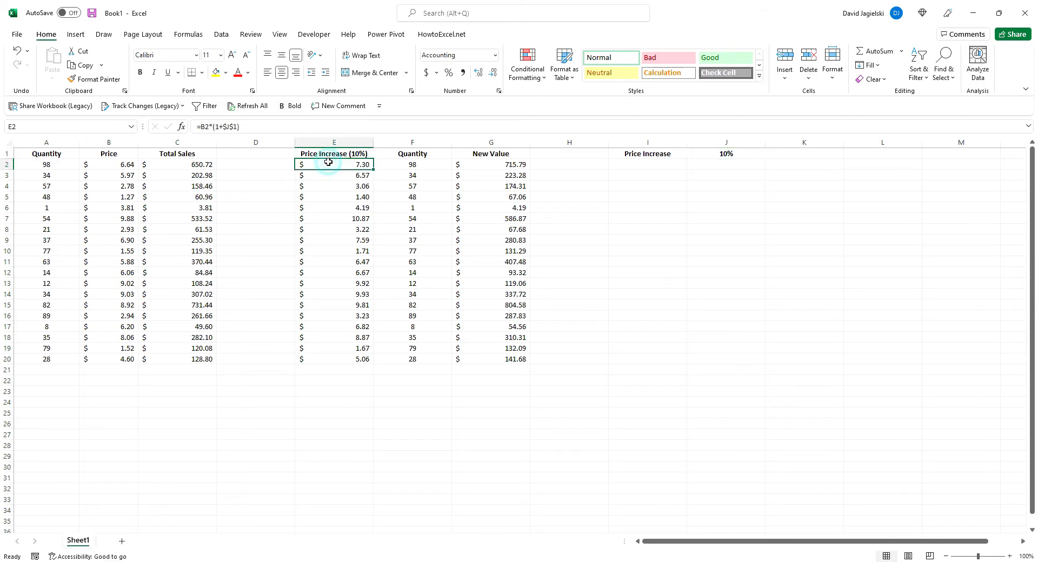
{"action": "left_click", "coordinate": [238, 126]}
{"action": "key", "text": "BackSpace"}
{"action": "key", "text": "BackSpace"}
{"action": "key", "text": "BackSpace"}
{"action": "type", "text": "PriceI"}
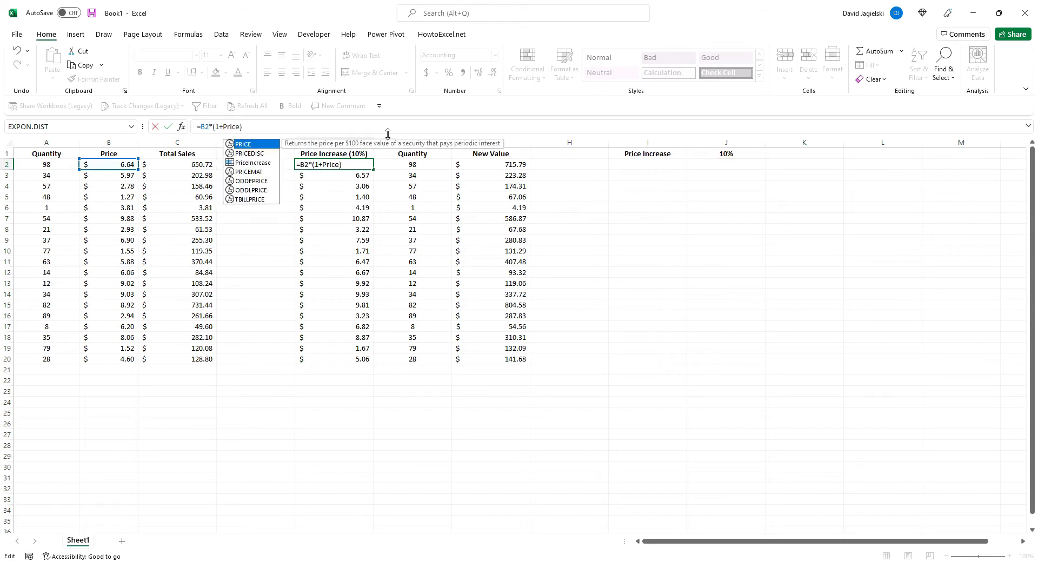
{"action": "type", "text": "nc"}
{"action": "key", "text": "Tab"}
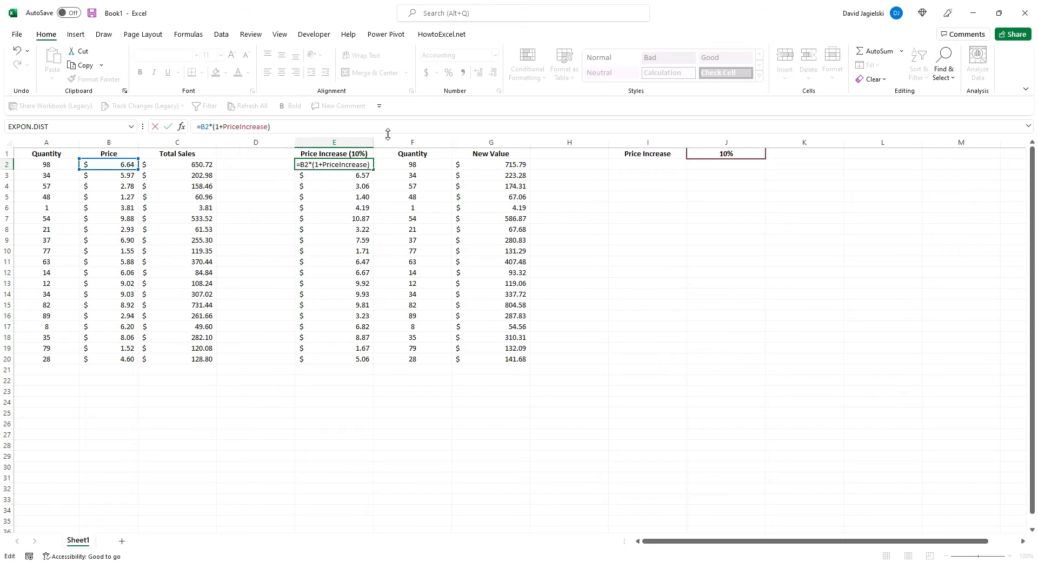
{"action": "key", "text": "Return"}
{"action": "key", "text": "Up"}
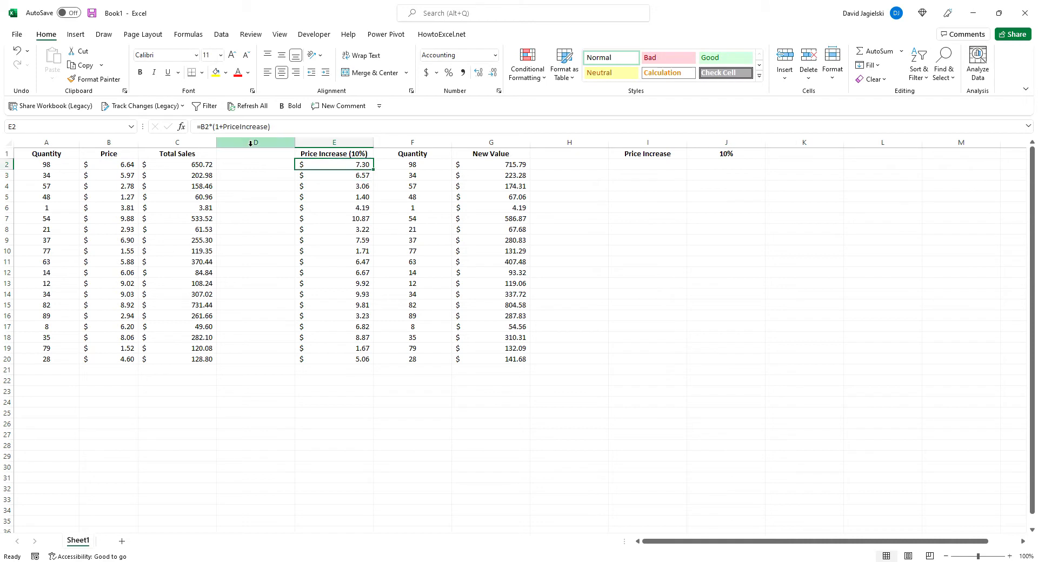
Fill the E2 formula down the Price Increase column to E20 and check the references in E6
{"action": "double_click", "coordinate": [374, 169]}
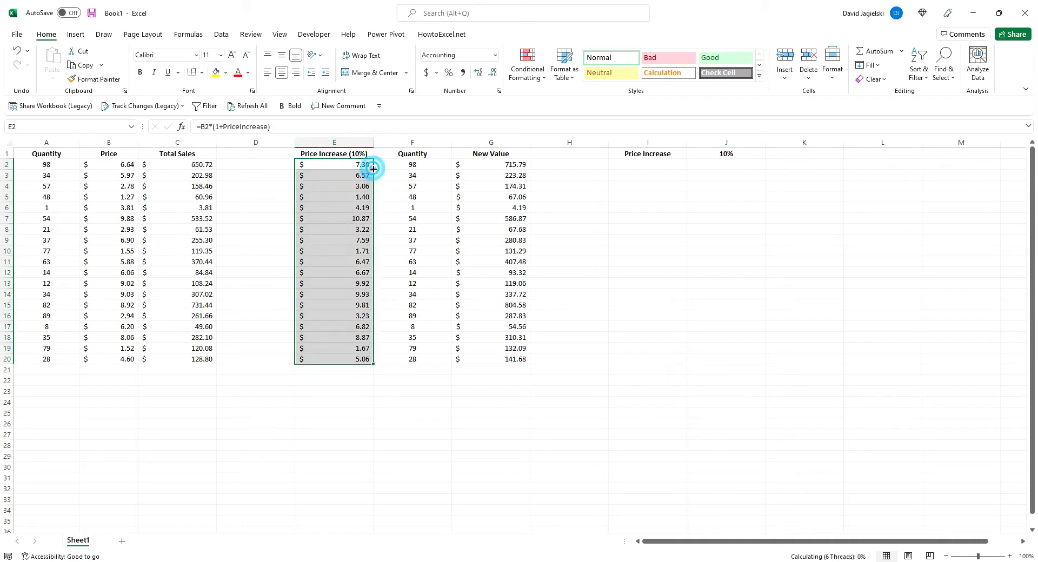
{"action": "left_click", "coordinate": [359, 208]}
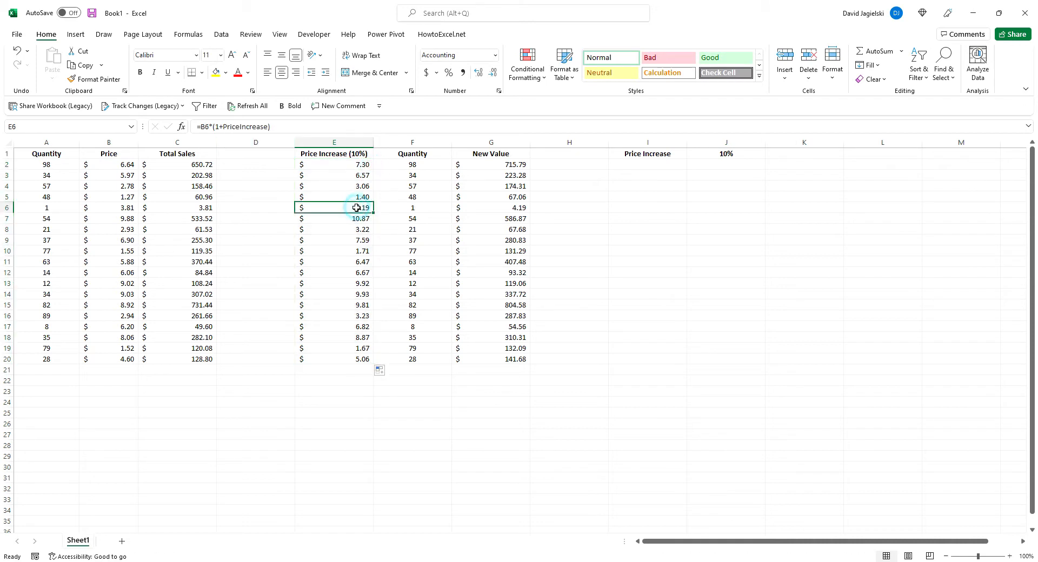
{"action": "left_click", "coordinate": [300, 129]}
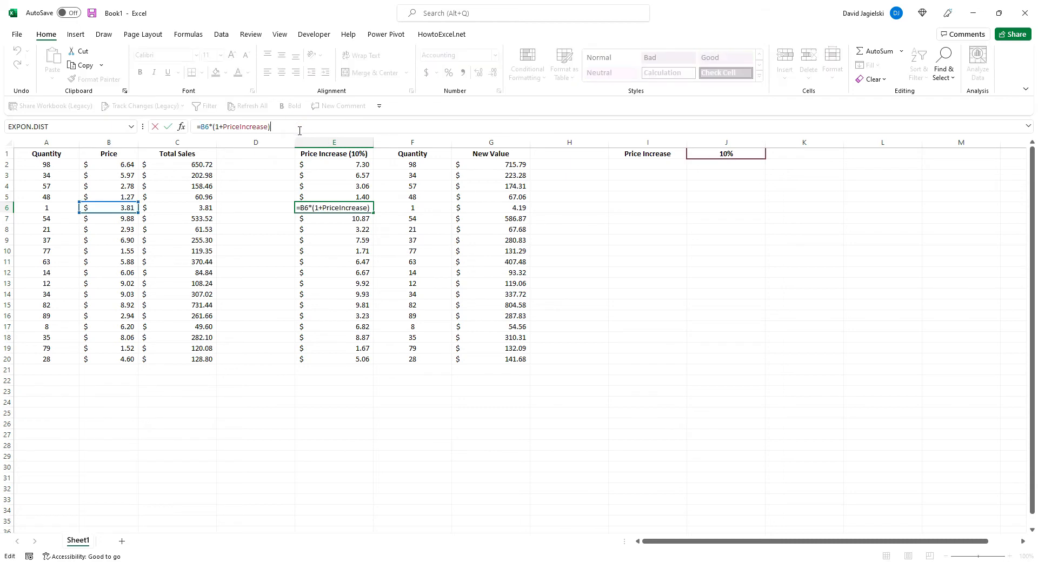
{"action": "key", "text": "Escape"}
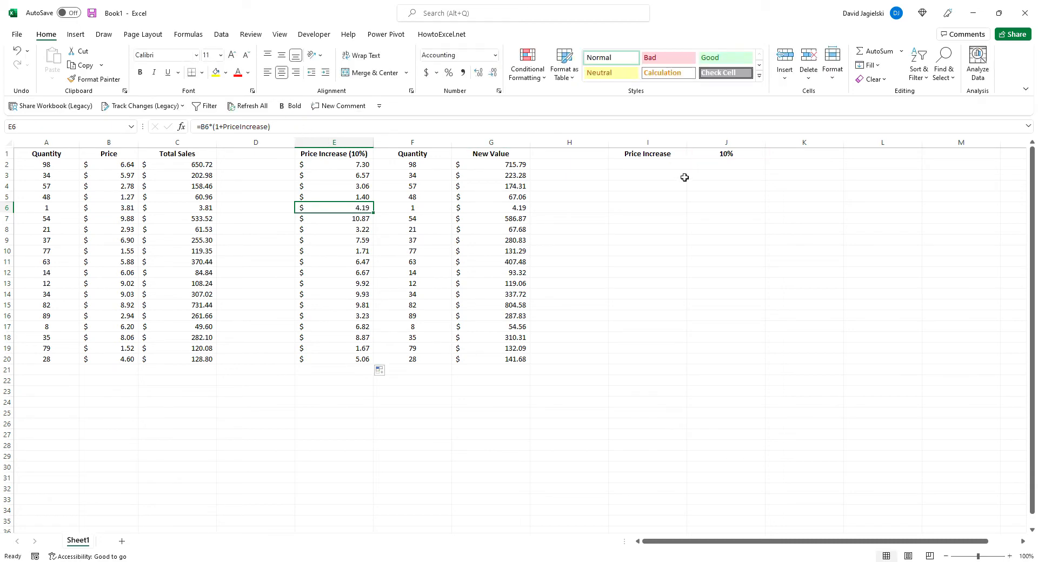
Open the Name Manager and move it beside the price data to review the PriceIncrease named range
{"action": "left_click", "coordinate": [188, 35]}
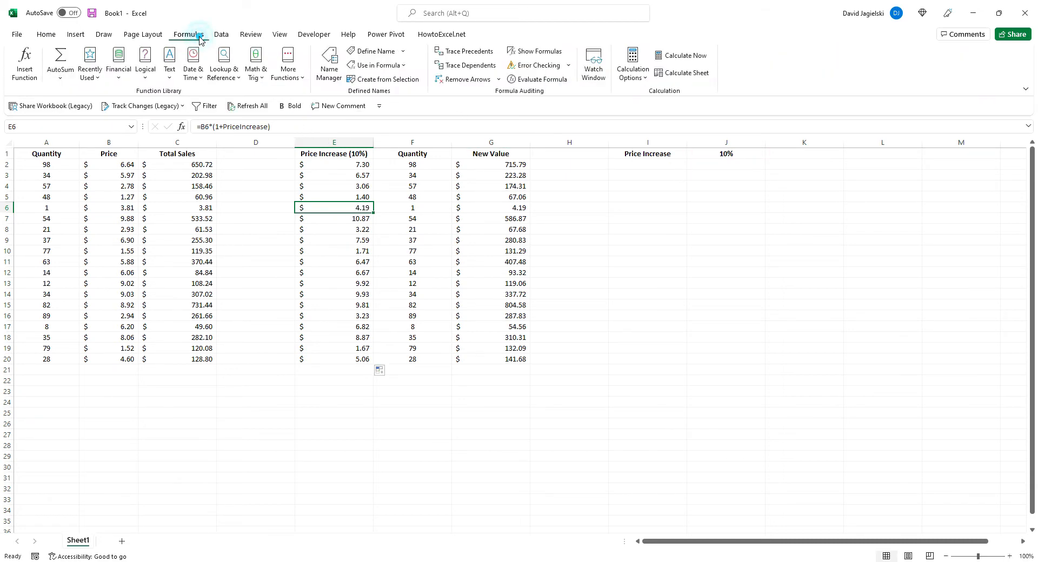
{"action": "left_click", "coordinate": [330, 61]}
{"action": "left_click_drag", "start_coordinate": [175, 331], "coordinate": [622, 206]}
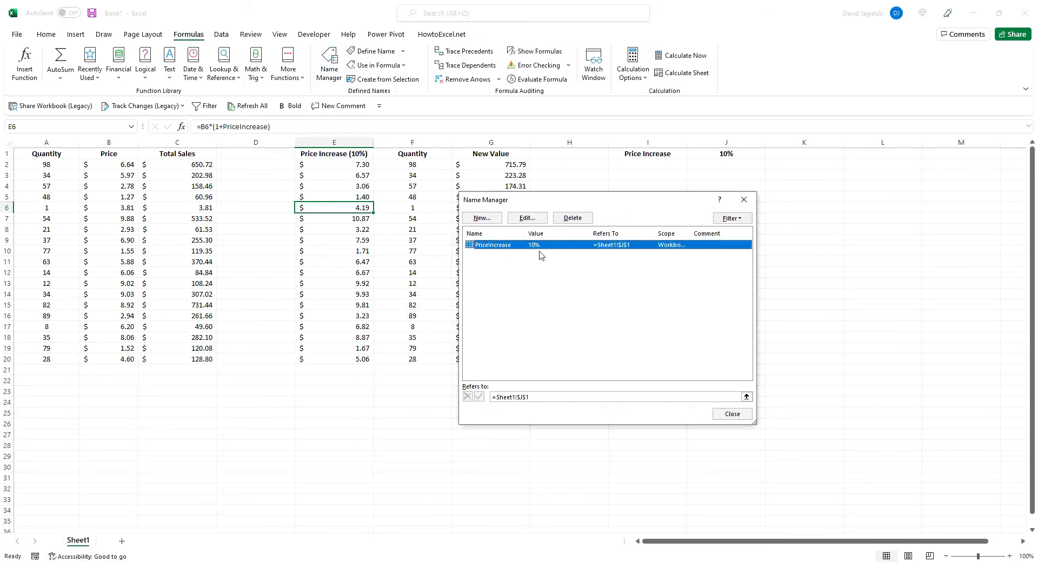
Review the PriceIncrease name's definition and cell reference in Edit Name, and close the Name Manager
{"action": "left_click", "coordinate": [527, 217]}
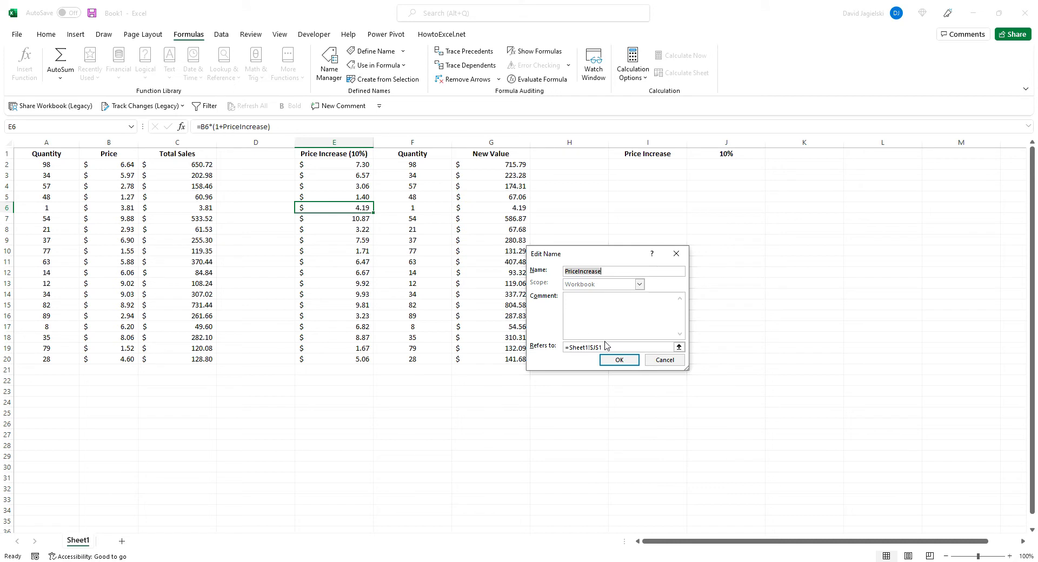
{"action": "left_click", "coordinate": [608, 273]}
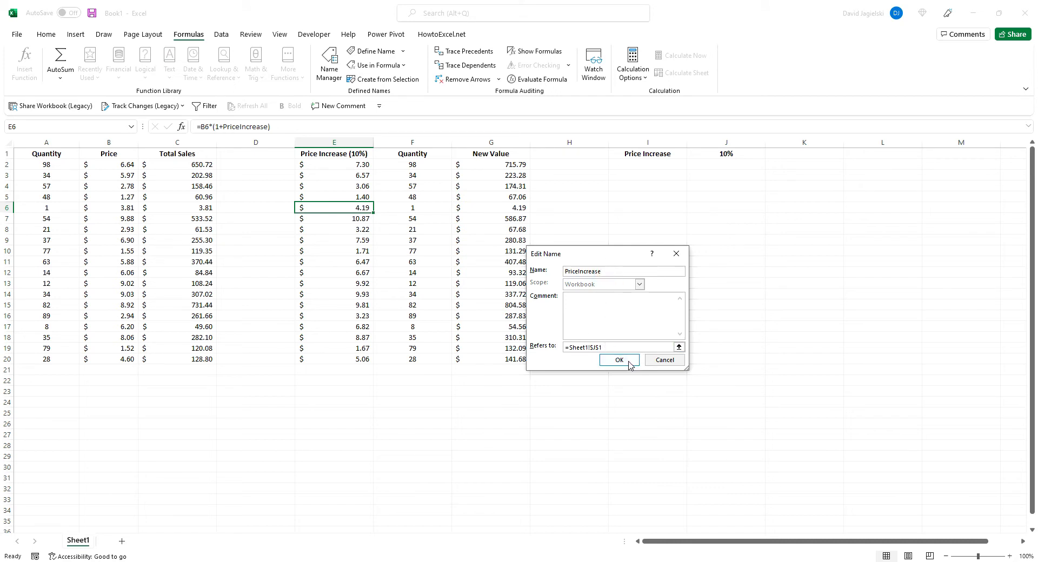
{"action": "left_click", "coordinate": [598, 347]}
{"action": "left_click", "coordinate": [638, 363]}
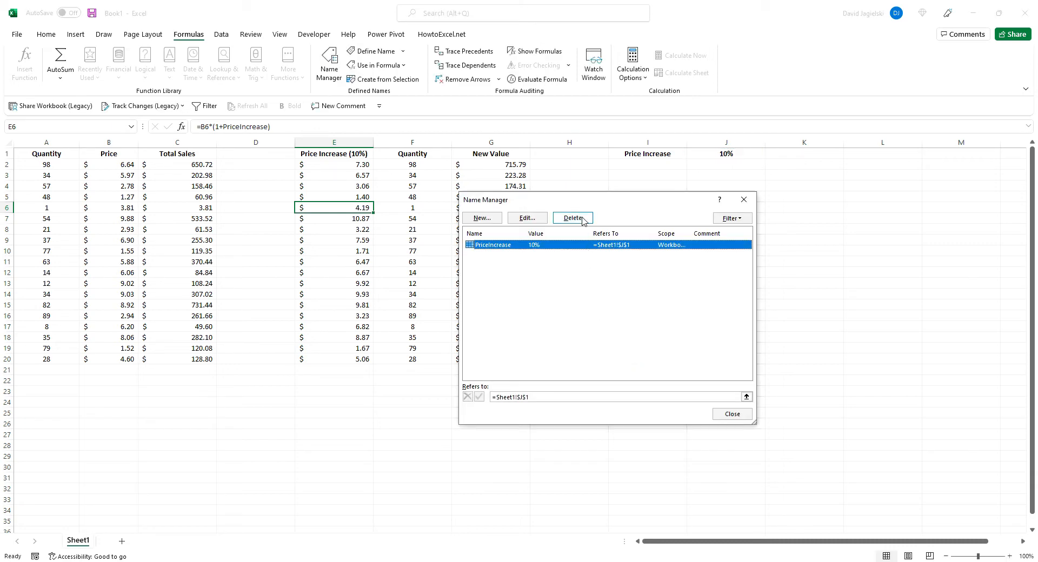
{"action": "left_click", "coordinate": [732, 414]}
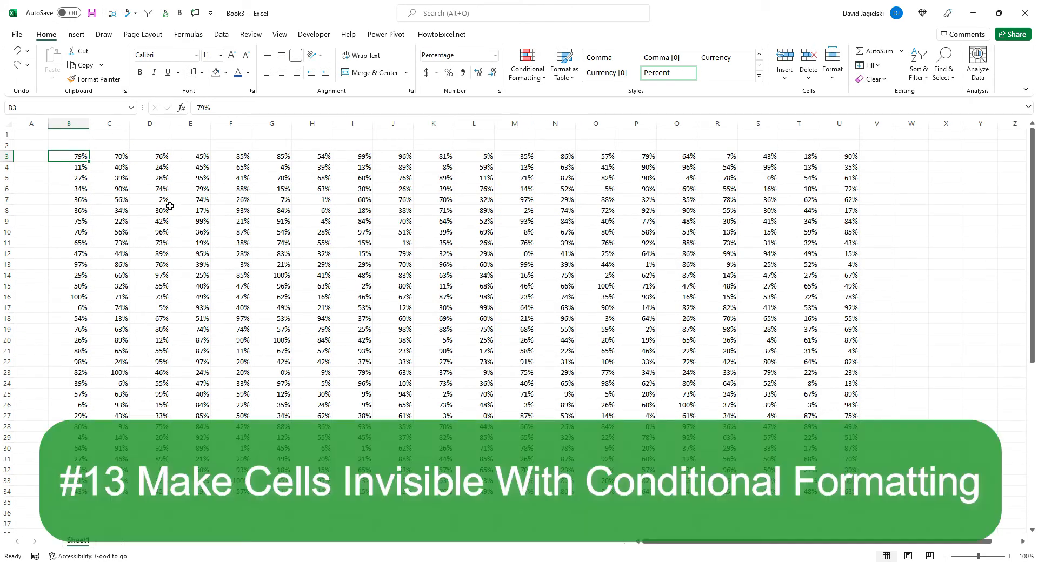
Apply the custom number format ;;; to cell B3 to hide its value, and undo it
{"action": "right_click", "coordinate": [82, 157]}
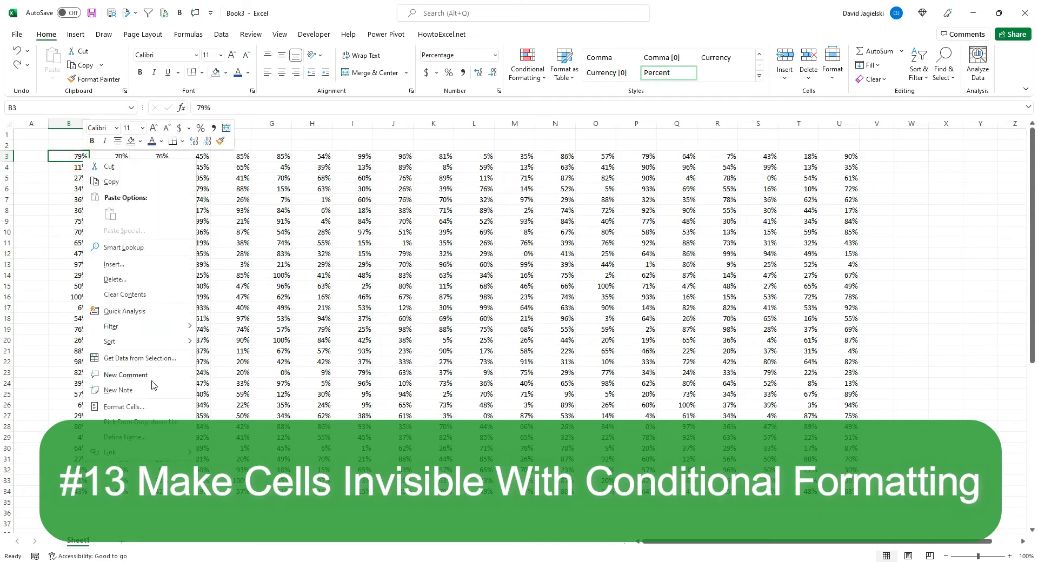
{"action": "left_click", "coordinate": [155, 409]}
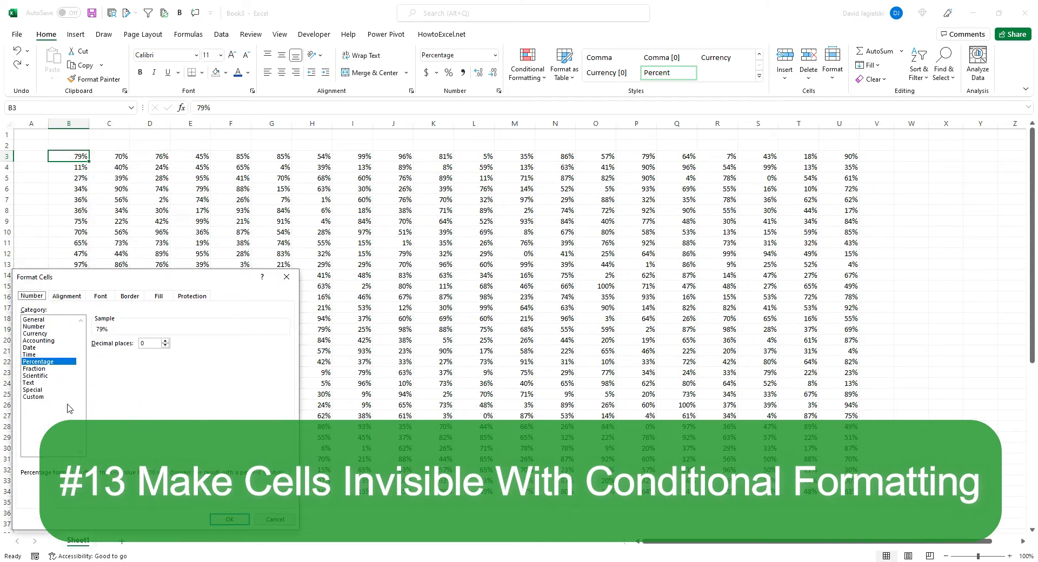
{"action": "left_click", "coordinate": [48, 398]}
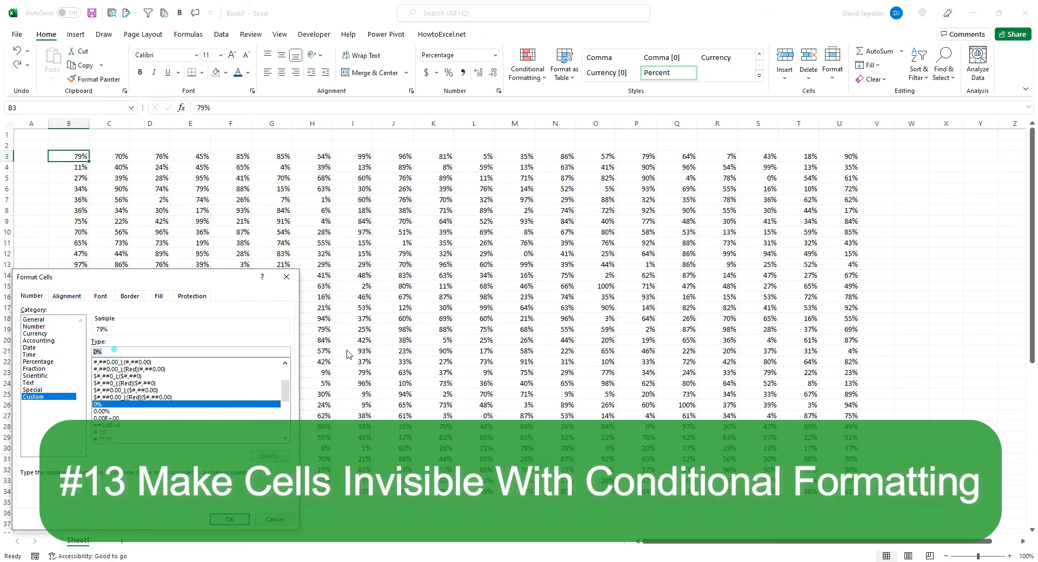
{"action": "type", "text": ";;;"}
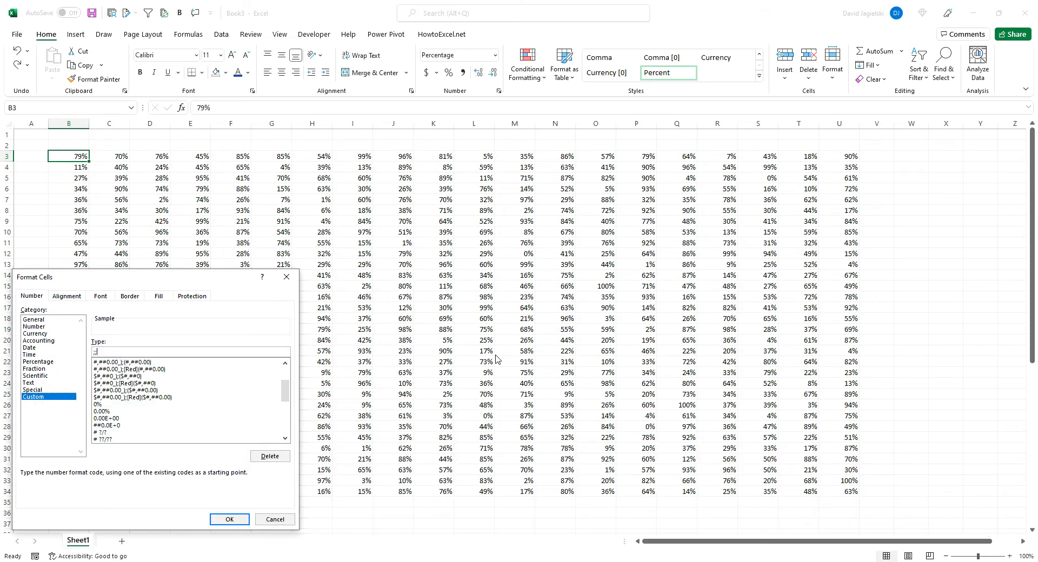
{"action": "left_click", "coordinate": [229, 519]}
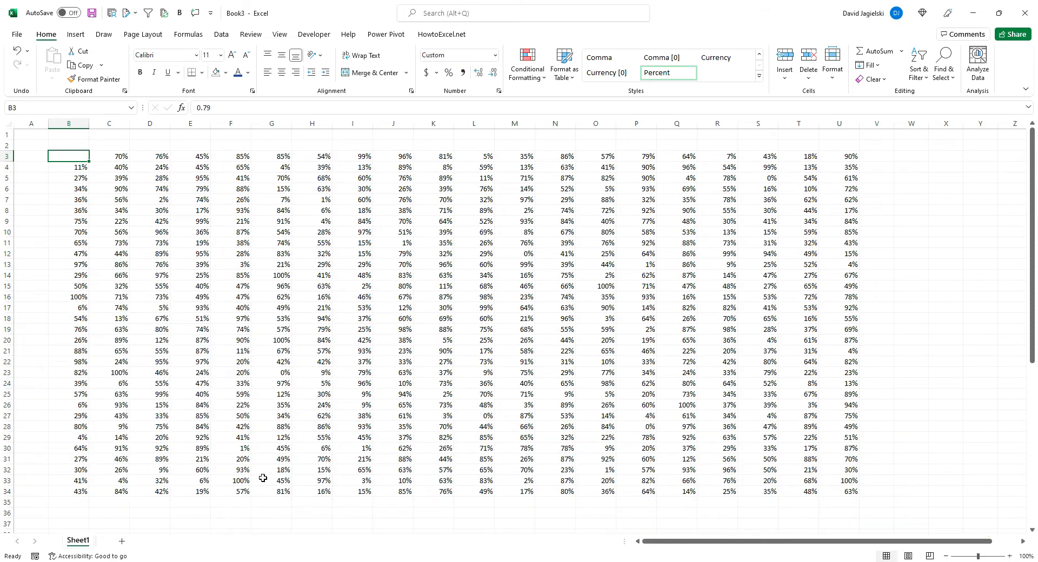
{"action": "key", "text": "ctrl+z"}
Begin a formula-based conditional formatting rule for B3:U34 with the condition =B3<0.5
{"action": "left_click", "coordinate": [850, 488], "text": "shift"}
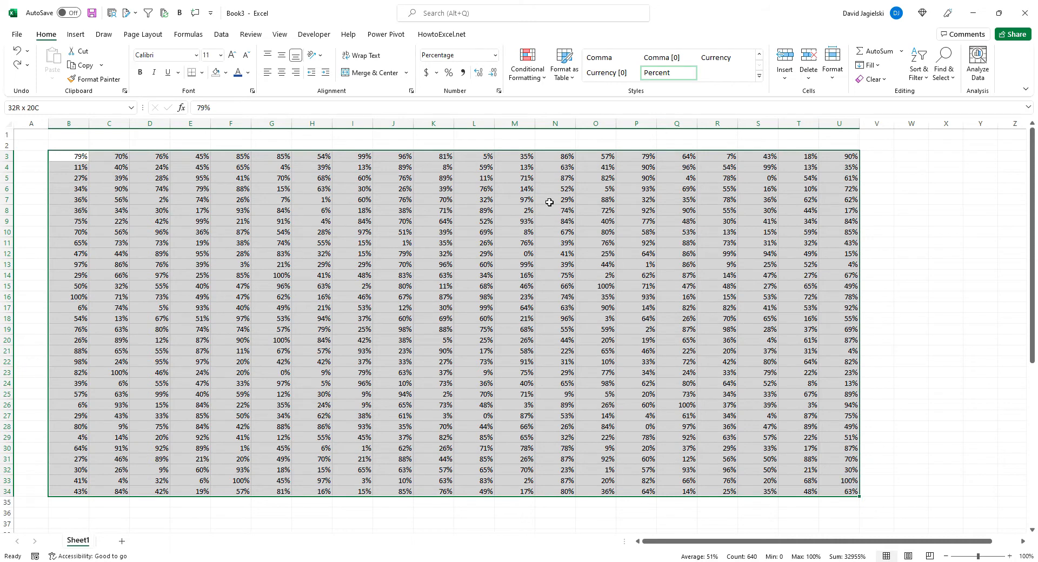
{"action": "left_click", "coordinate": [541, 81]}
{"action": "left_click", "coordinate": [569, 227]}
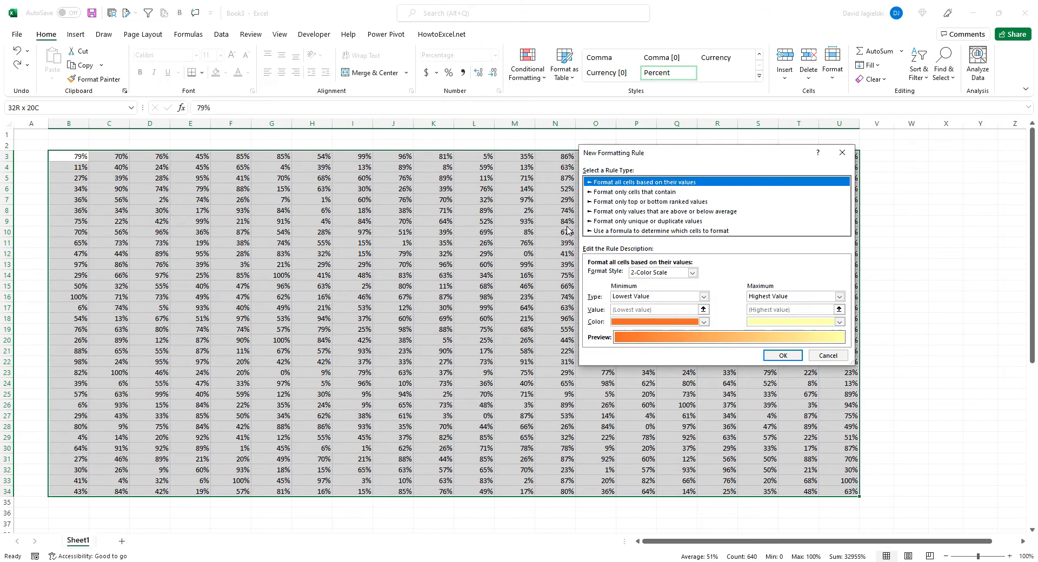
{"action": "left_click", "coordinate": [620, 232]}
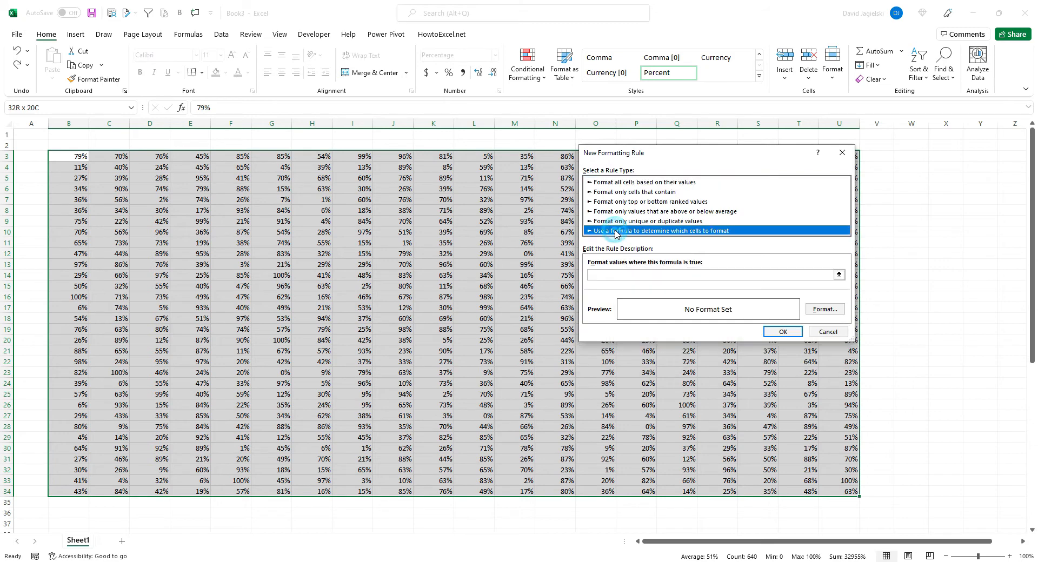
{"action": "left_click", "coordinate": [626, 274]}
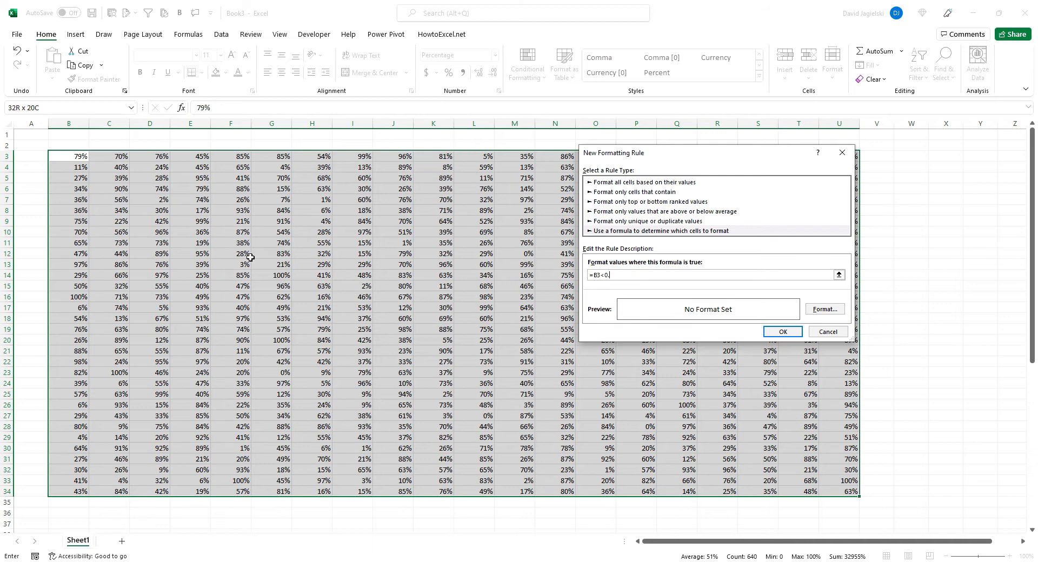
Give the rule the custom number format ;;; and apply it to hide the percentages below 50%
{"action": "left_click", "coordinate": [825, 309]}
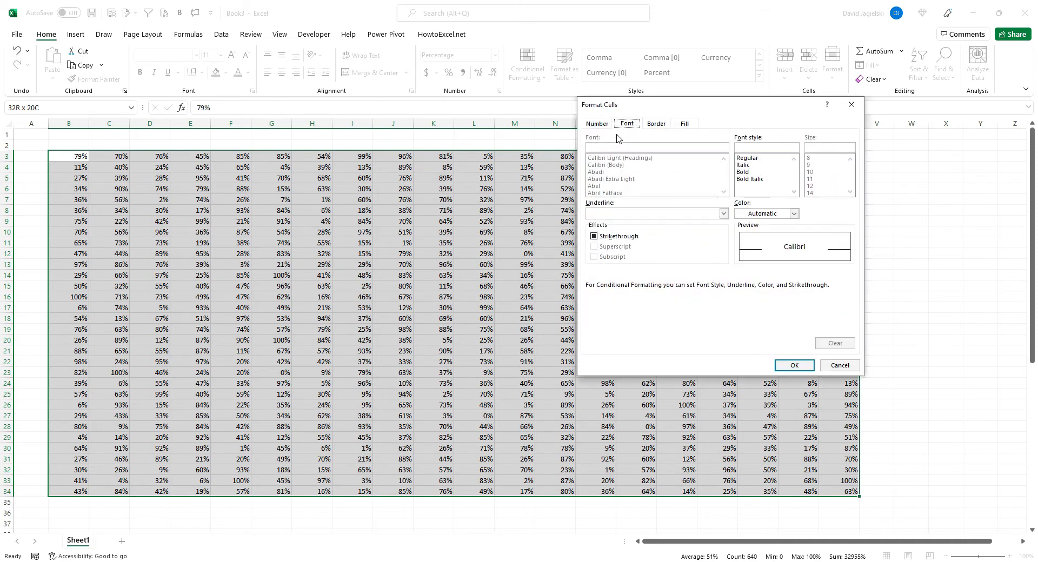
{"action": "left_click", "coordinate": [603, 124]}
{"action": "left_click", "coordinate": [600, 223]}
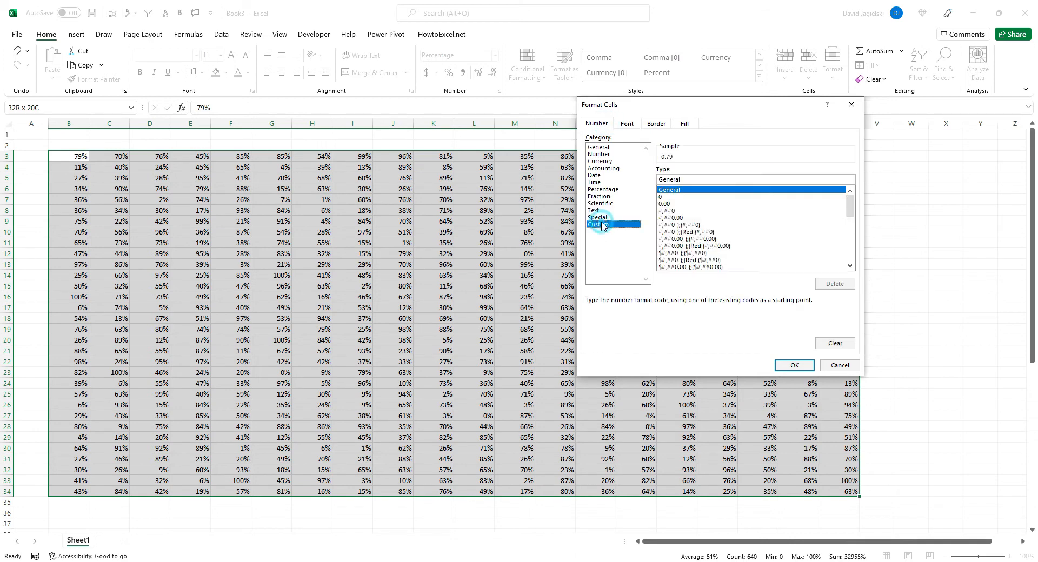
{"action": "double_click", "coordinate": [686, 179]}
{"action": "type", "text": ";;;"}
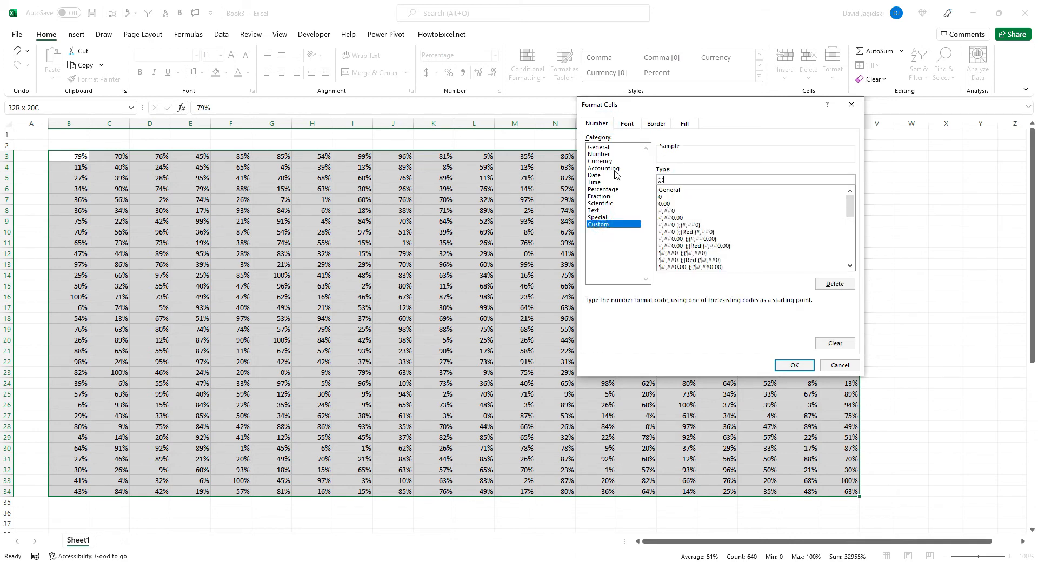
{"action": "left_click", "coordinate": [794, 366]}
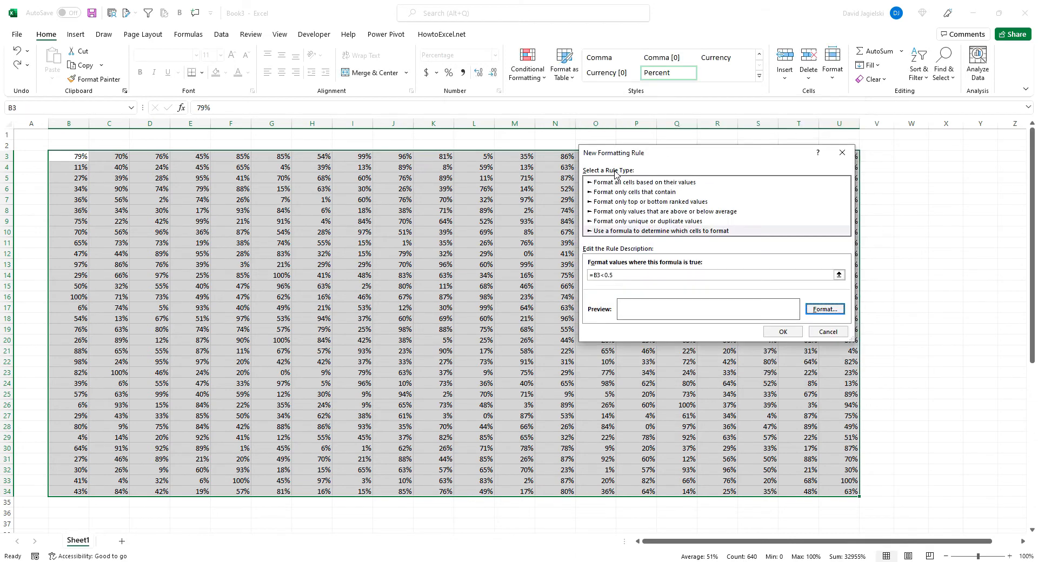
{"action": "left_click", "coordinate": [783, 332]}
{"action": "left_click", "coordinate": [636, 352]}
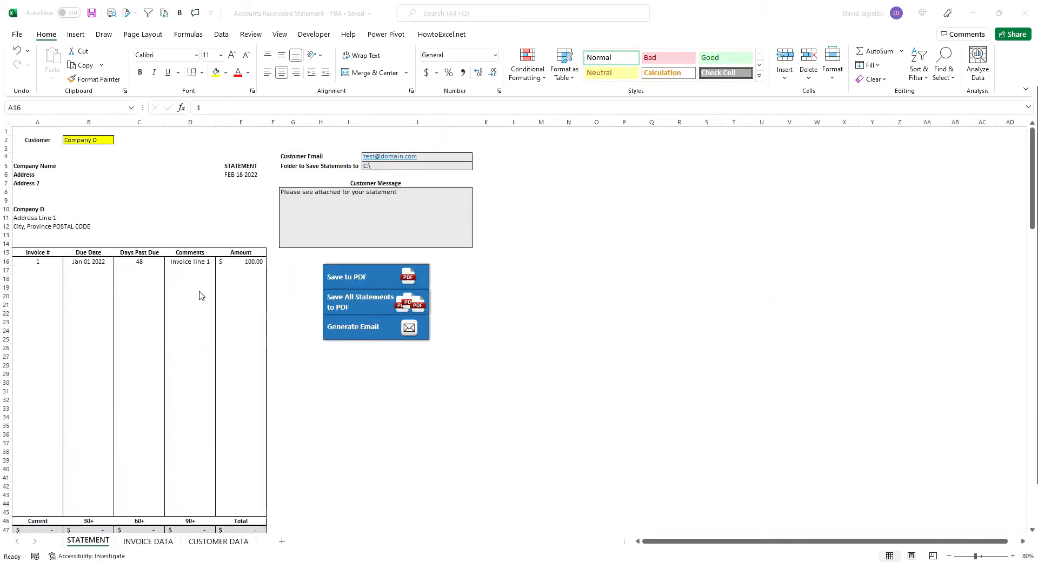
Extend the comment in D16 to read Invoice line 1 Invoice Line 2, and wrap the cell's text
{"action": "left_click", "coordinate": [194, 262]}
{"action": "left_click", "coordinate": [267, 107]}
{"action": "key", "text": "alt+Return"}
{"action": "type", "text": "Invoice Line"}
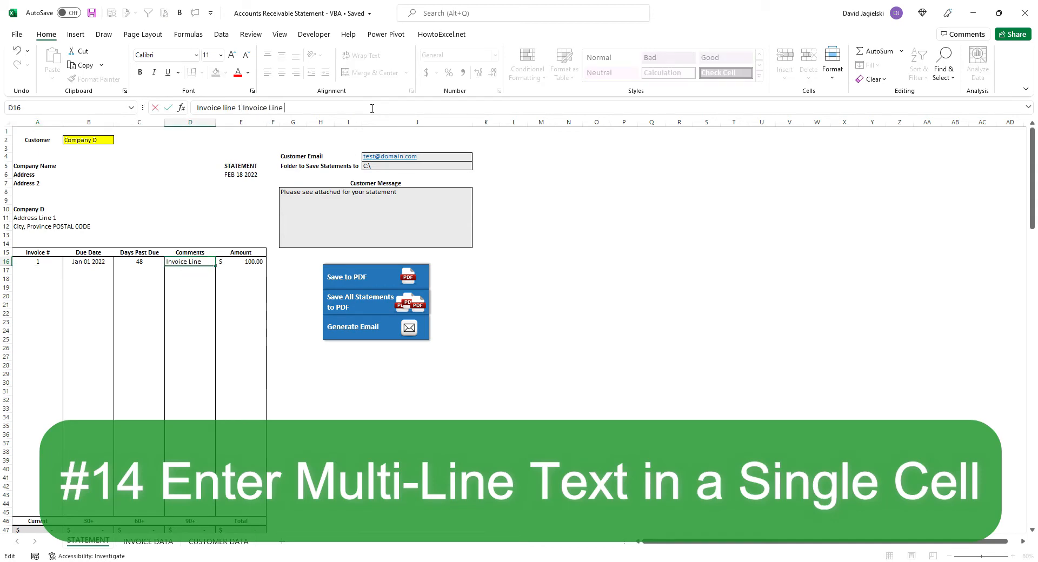
{"action": "key", "text": "Return"}
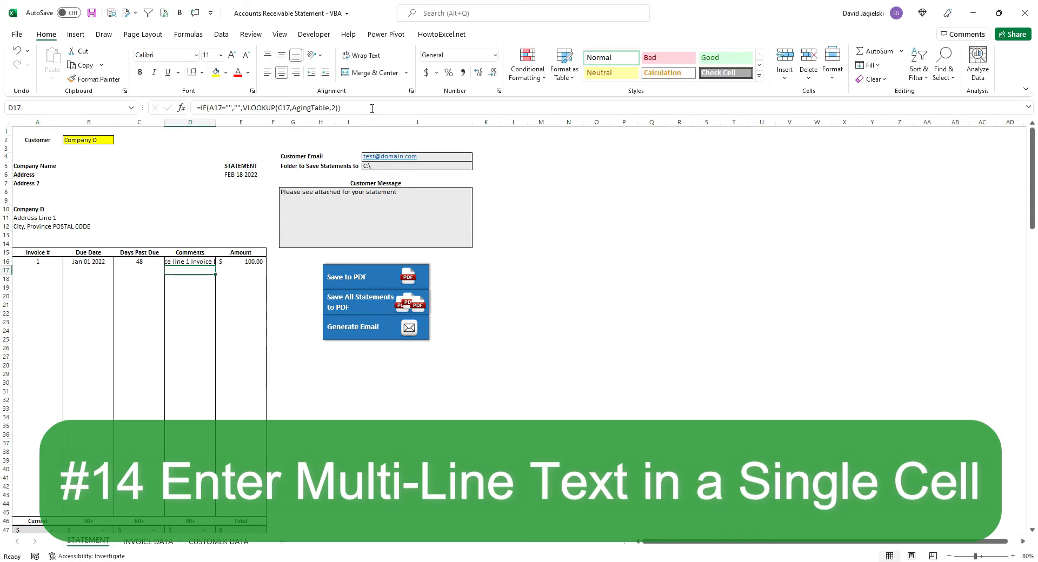
{"action": "key", "text": "Up"}
{"action": "left_click", "coordinate": [366, 55]}
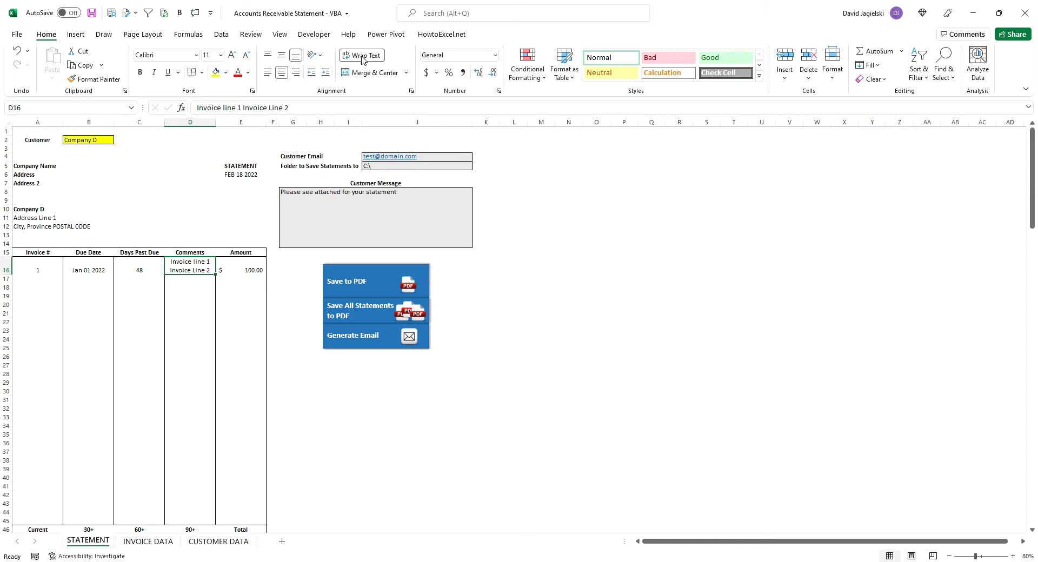
Insert a line break in D16 between Invoice line 1 and Invoice Line 2
{"action": "left_click", "coordinate": [240, 104]}
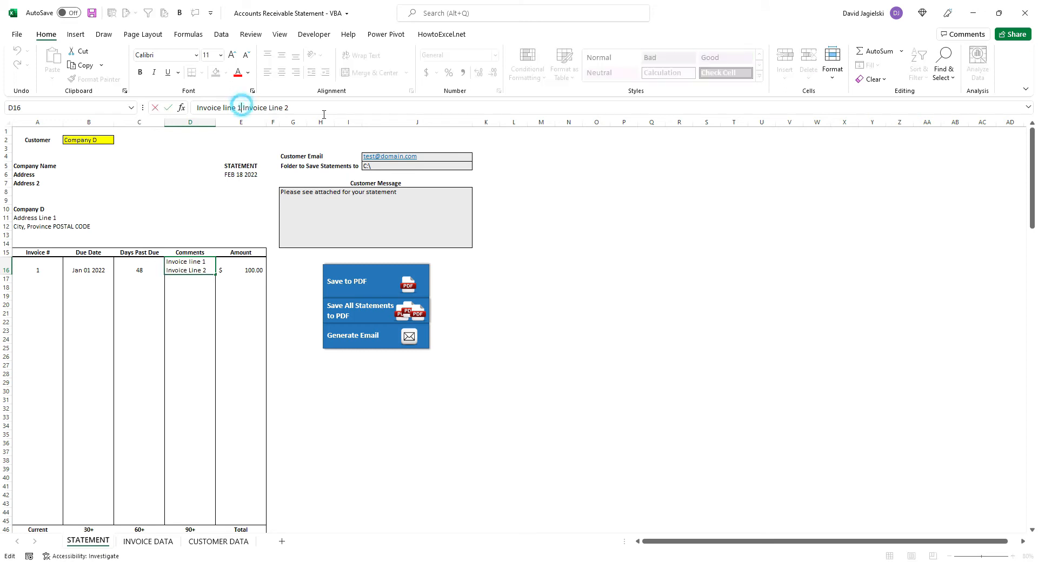
{"action": "key", "text": "alt+Return"}
{"action": "key", "text": "Return"}
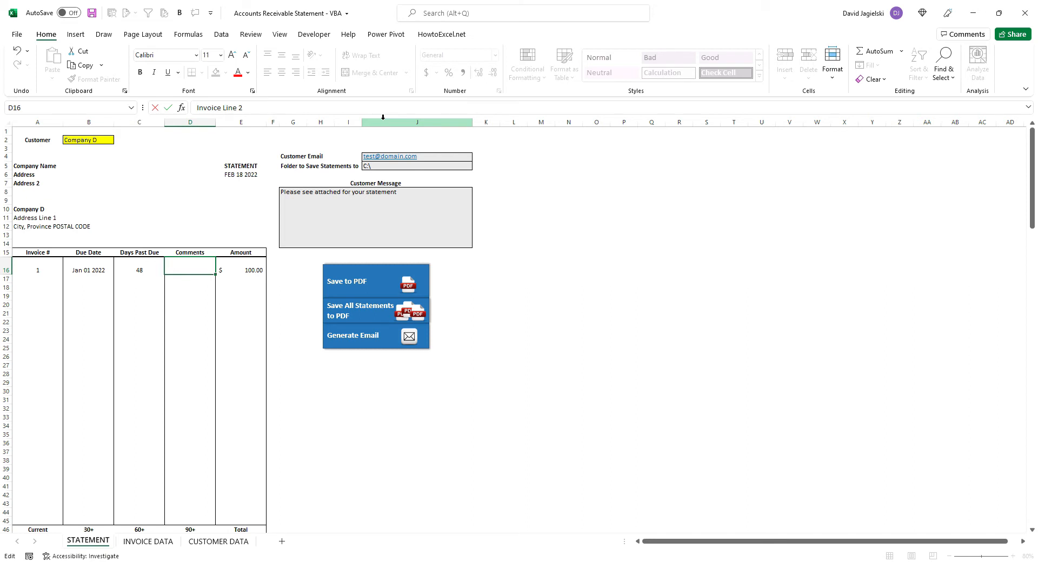
{"action": "key", "text": "Up"}
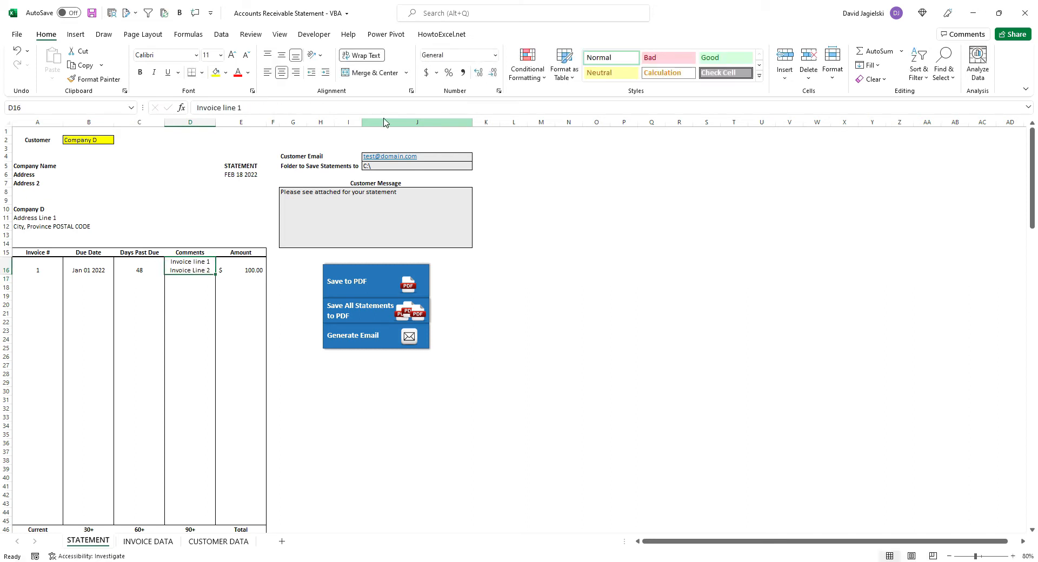
Middle-align the contents of the invoice row A16:E16 vertically
{"action": "key", "text": "Left"}
{"action": "key", "text": "Left"}
{"action": "key", "text": "Left"}
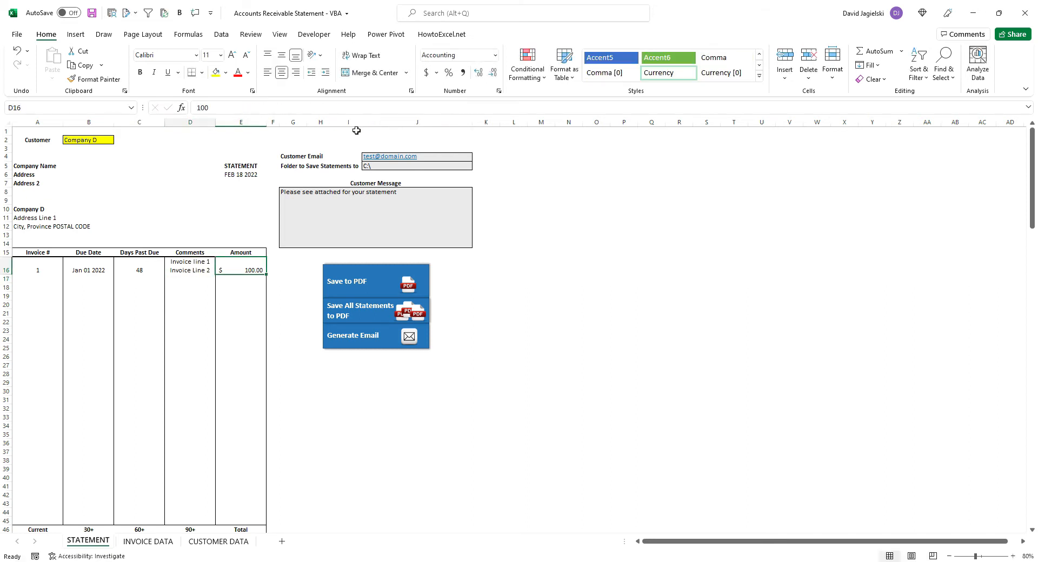
{"action": "left_click_drag", "start_coordinate": [247, 265], "coordinate": [46, 270]}
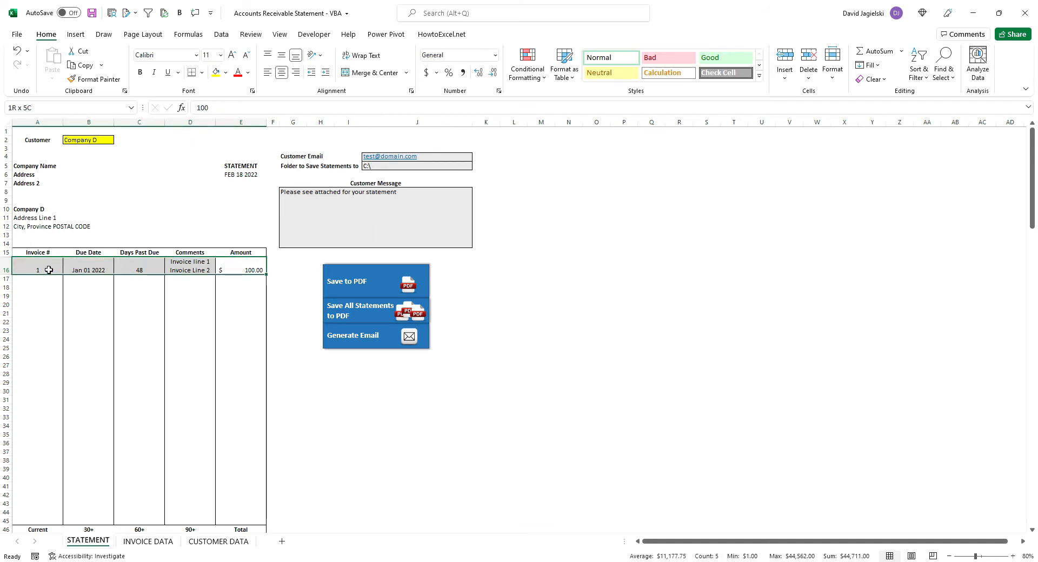
{"action": "left_click", "coordinate": [283, 60]}
Expand the formula bar for D16 and add Invoice Line 3 as a new line in the cell
{"action": "left_click", "coordinate": [45, 266]}
{"action": "key", "text": "Right"}
{"action": "key", "text": "Right"}
{"action": "key", "text": "Right"}
{"action": "left_click", "coordinate": [312, 106]}
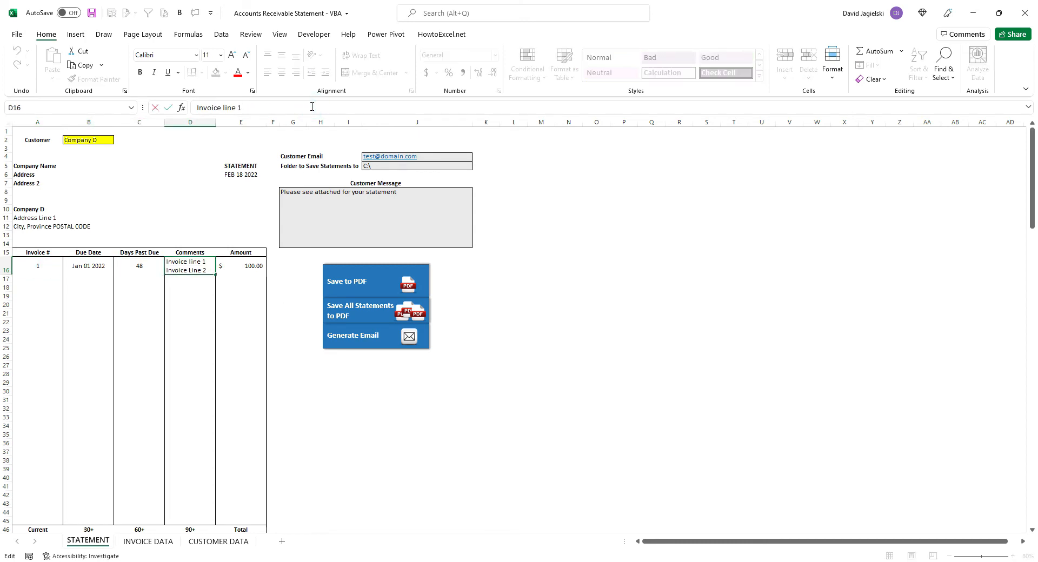
{"action": "left_click", "coordinate": [1028, 108]}
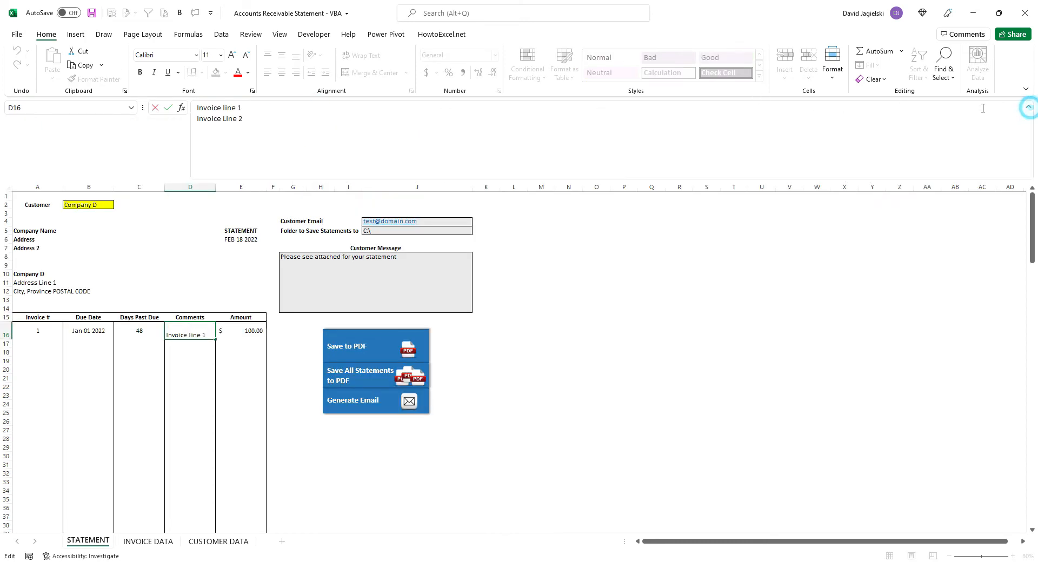
{"action": "left_click", "coordinate": [248, 118]}
{"action": "key", "text": "alt+Return"}
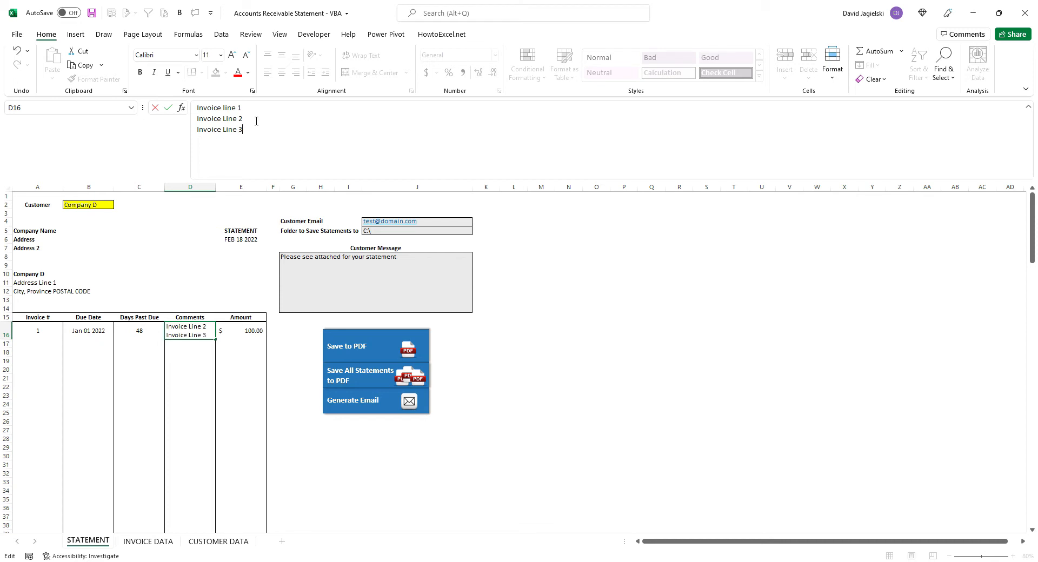
{"action": "key", "text": "Return"}
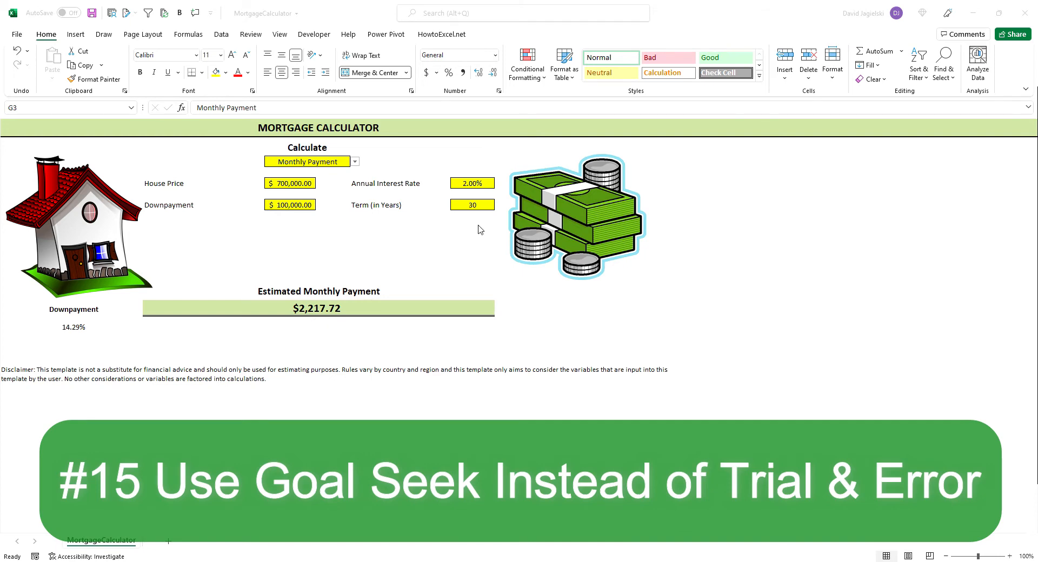
Try an annual interest rate of 1% in the mortgage calculator's J5, and change it to 1.5%
{"action": "left_click", "coordinate": [472, 184]}
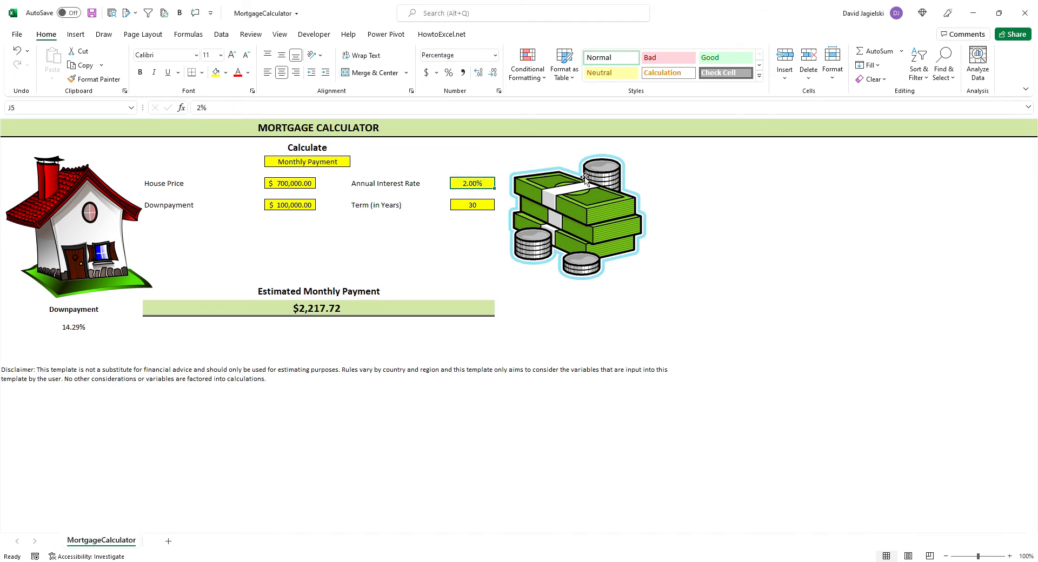
{"action": "type", "text": "1"}
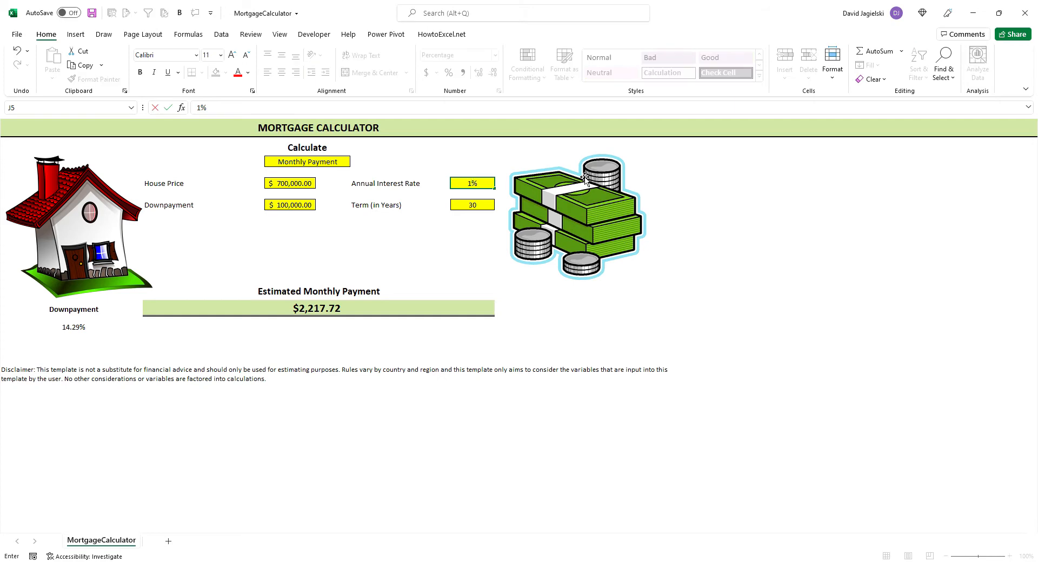
{"action": "key", "text": "ctrl+Return"}
{"action": "type", "text": "1.5"}
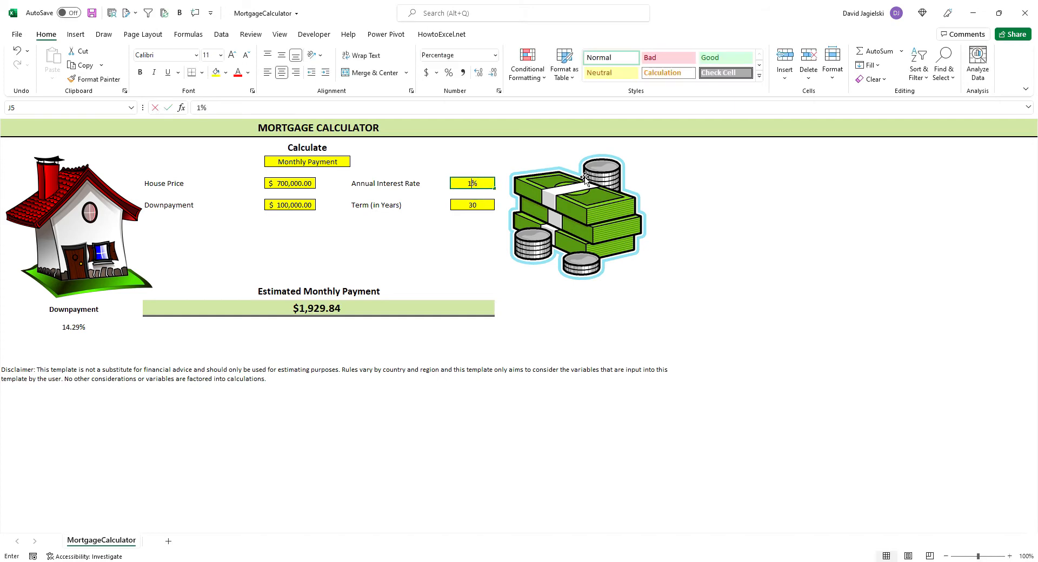
{"action": "key", "text": "Return"}
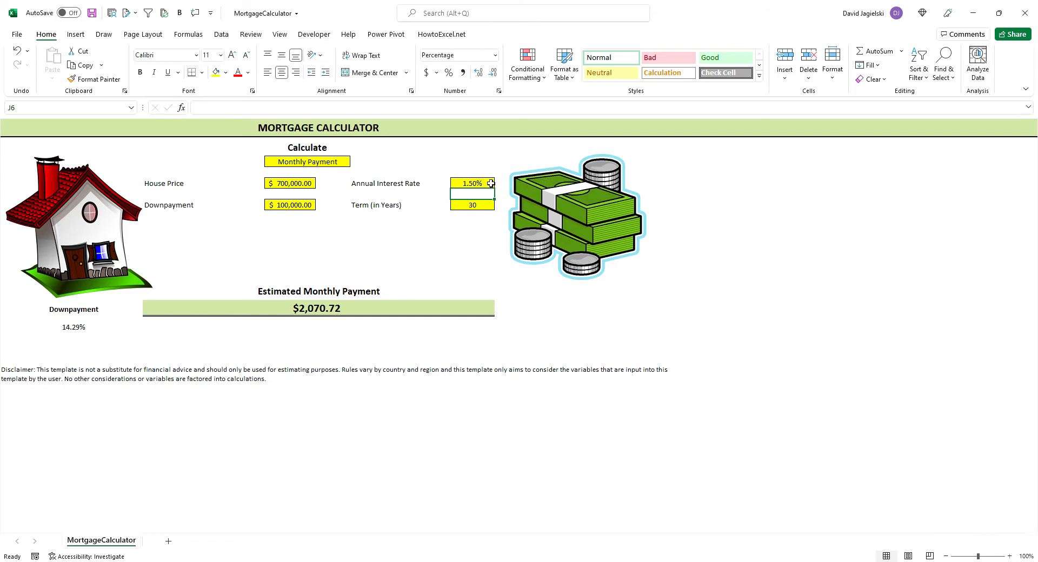
Run Goal Seek to bring the monthly payment in F17 to 2000 by changing the interest rate in J5, and accept the solution
{"action": "left_click", "coordinate": [219, 35]}
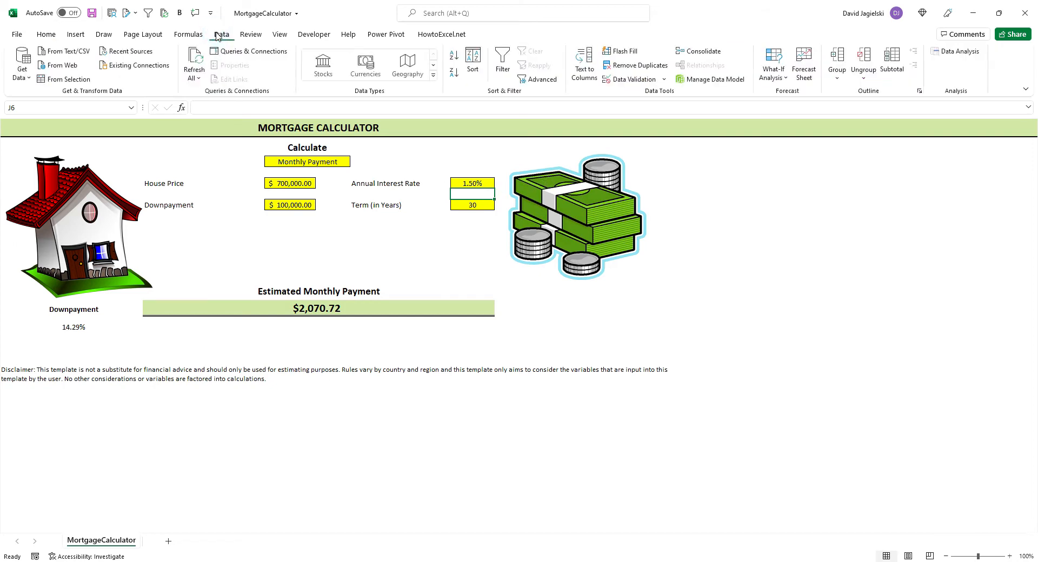
{"action": "left_click", "coordinate": [776, 81]}
{"action": "left_click", "coordinate": [793, 110]}
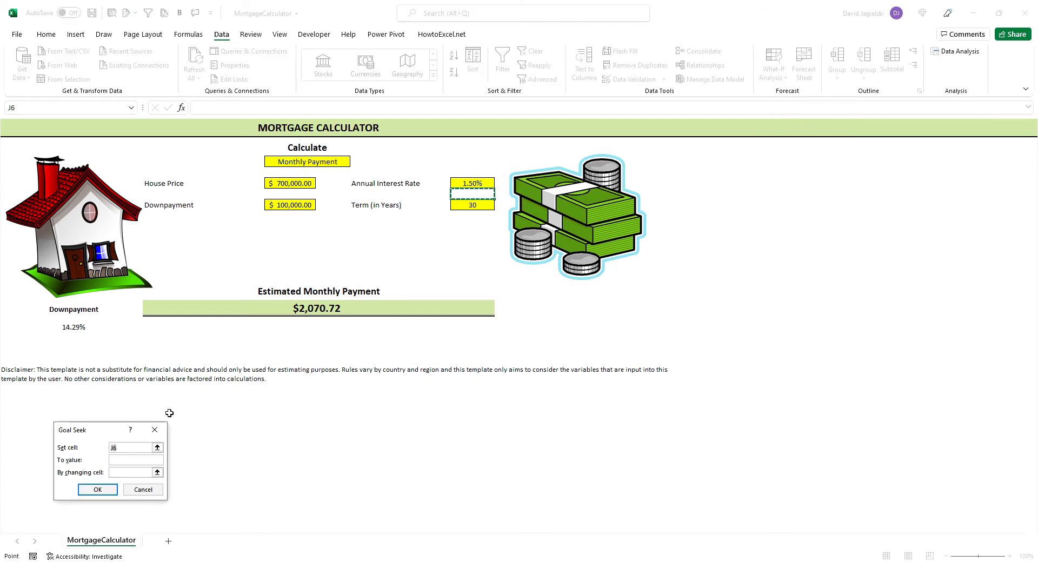
{"action": "key", "text": "BackSpace"}
{"action": "left_click", "coordinate": [301, 309]}
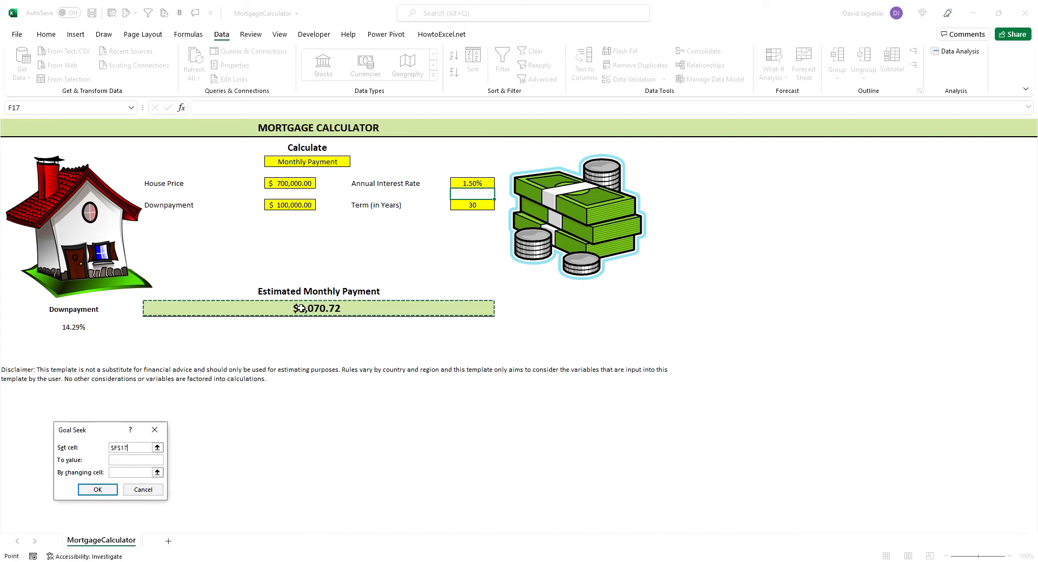
{"action": "left_click", "coordinate": [122, 461]}
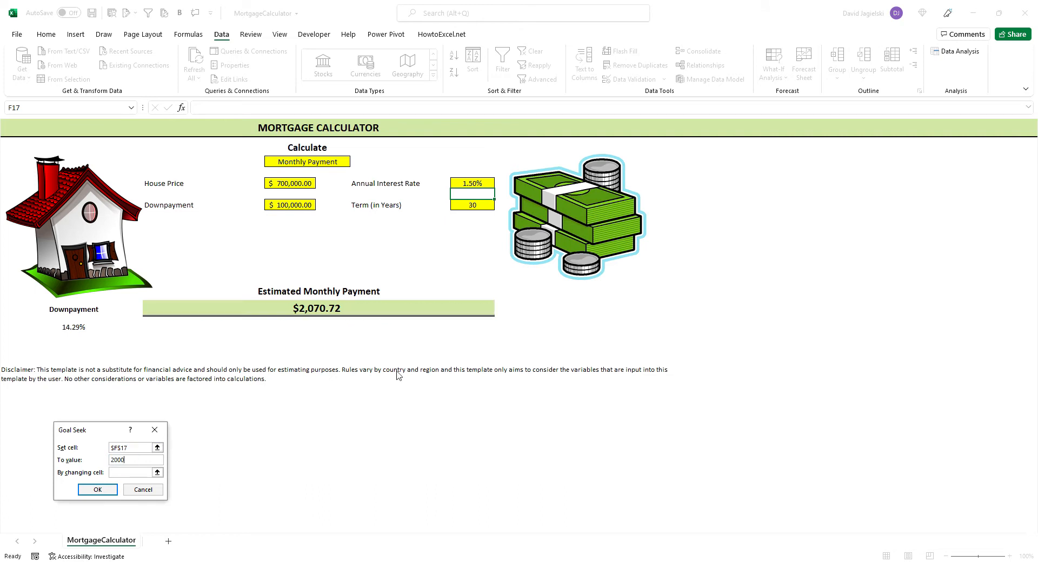
{"action": "left_click", "coordinate": [157, 473]}
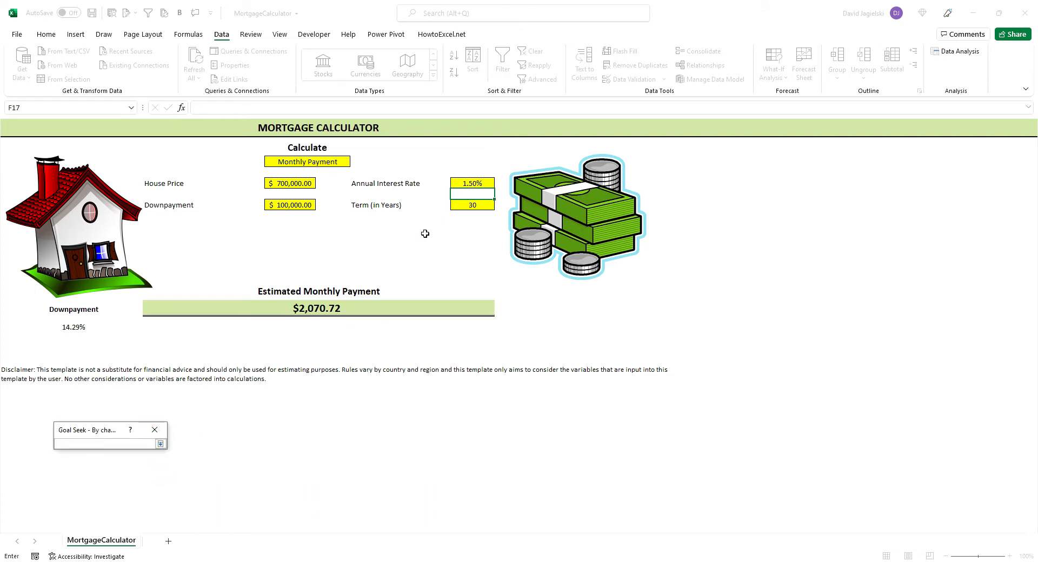
{"action": "left_click", "coordinate": [472, 184]}
{"action": "key", "text": "Return"}
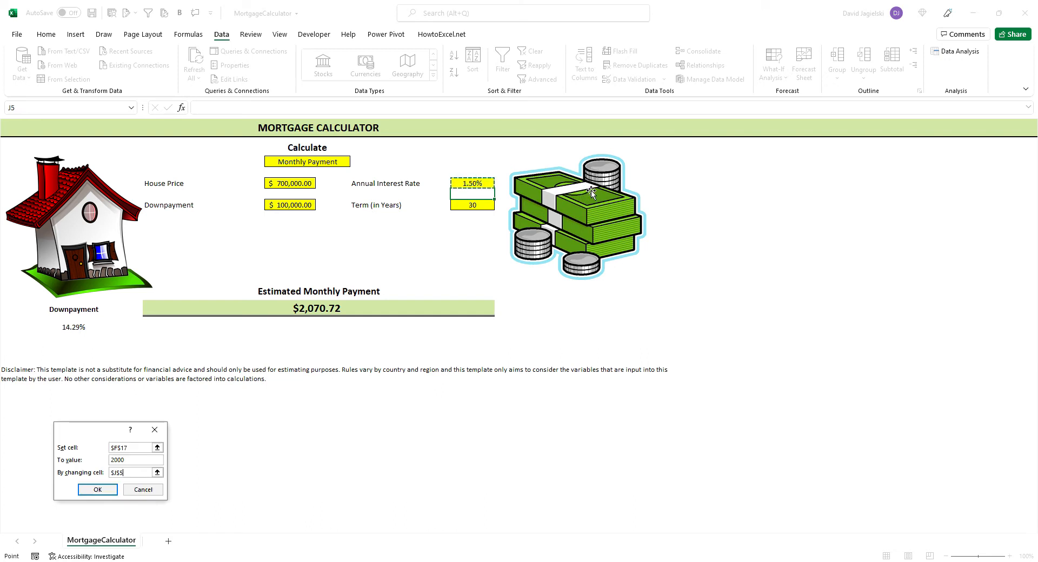
{"action": "left_click", "coordinate": [99, 491]}
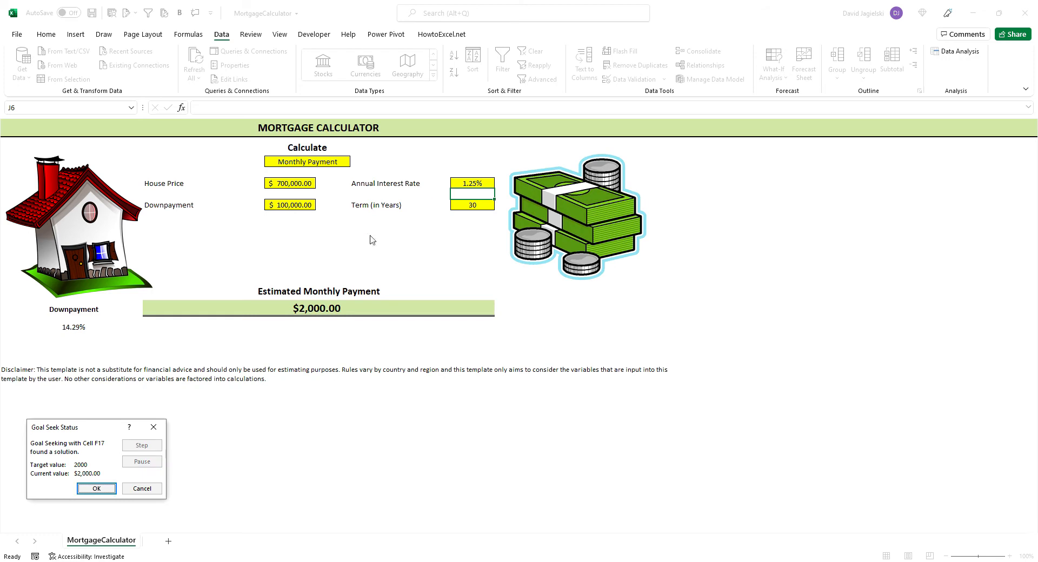
{"action": "left_click", "coordinate": [96, 490]}
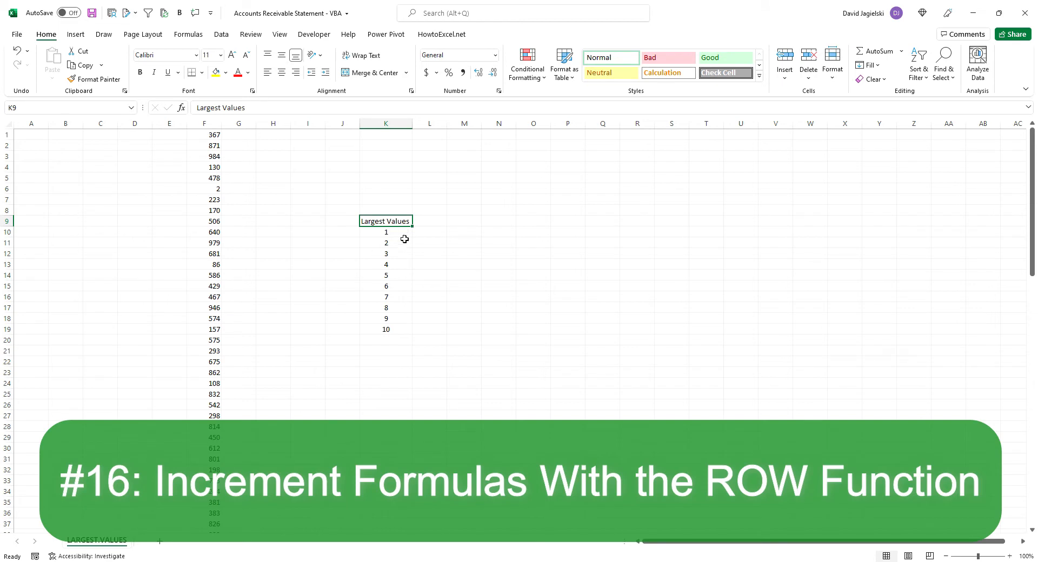
Try a MAX formula over column F in L10, beside the first rank under Largest Values
{"action": "left_click", "coordinate": [425, 234]}
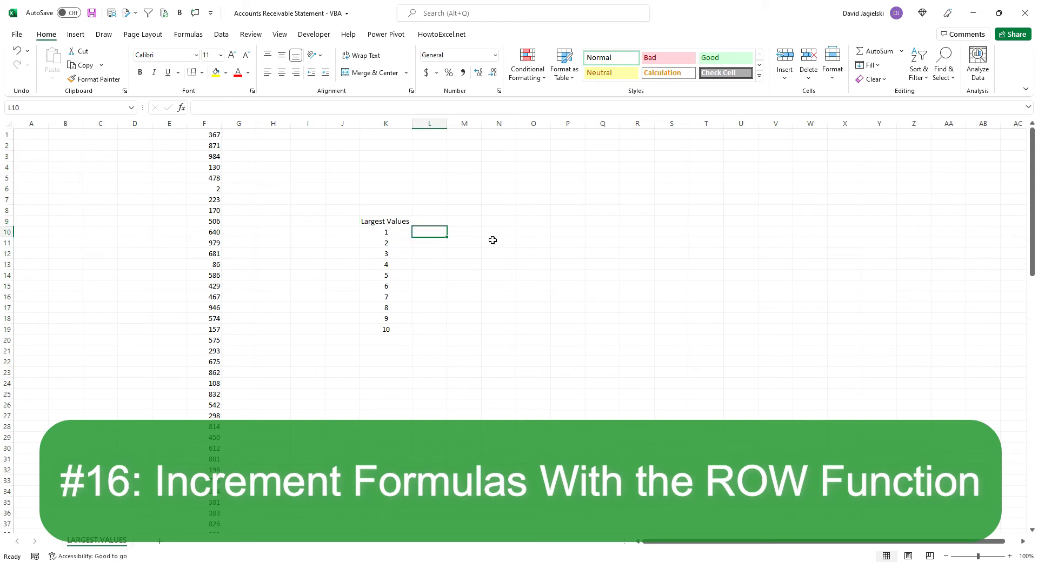
{"action": "type", "text": "=max("}
{"action": "left_click", "coordinate": [205, 124]}
{"action": "key", "text": "Return"}
{"action": "key", "text": "Up"}
Enter =LARGE(F:F,1) in L10 as the formula for the largest value in column F
{"action": "type", "text": "="}
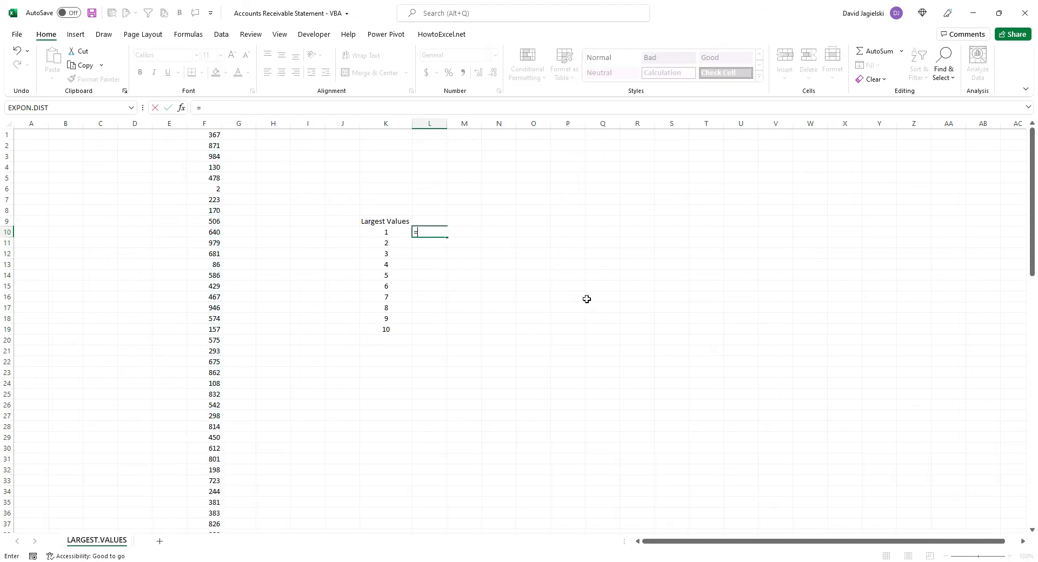
{"action": "type", "text": "large("}
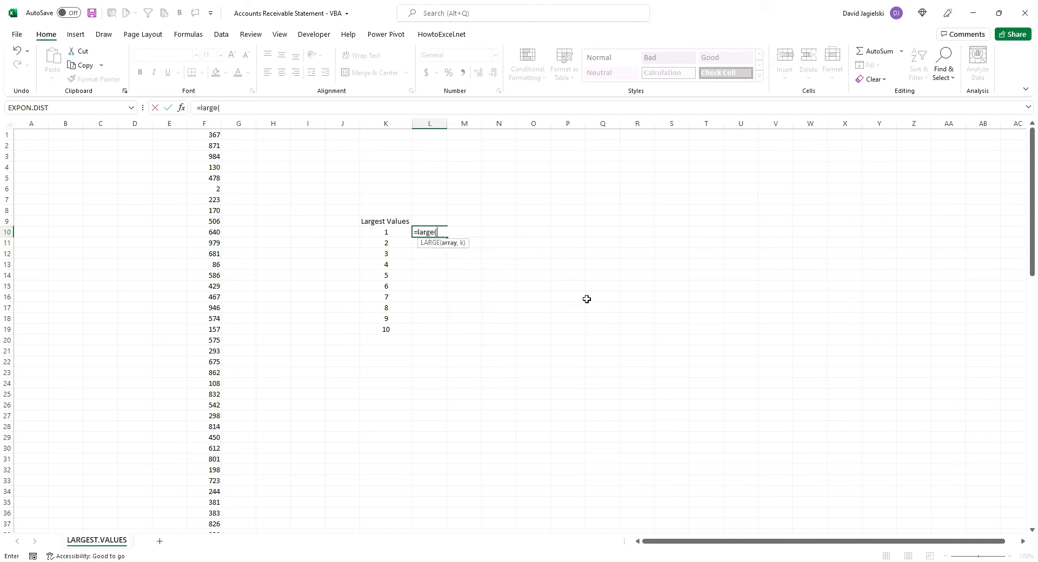
{"action": "left_click", "coordinate": [203, 120]}
{"action": "type", "text": ",1)"}
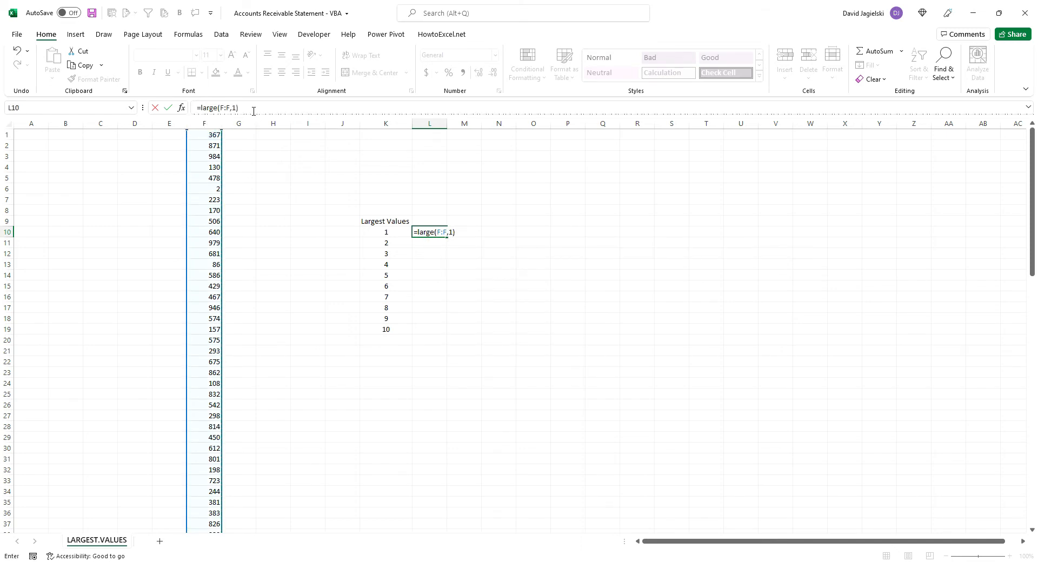
{"action": "key", "text": "Return"}
{"action": "key", "text": "Up"}
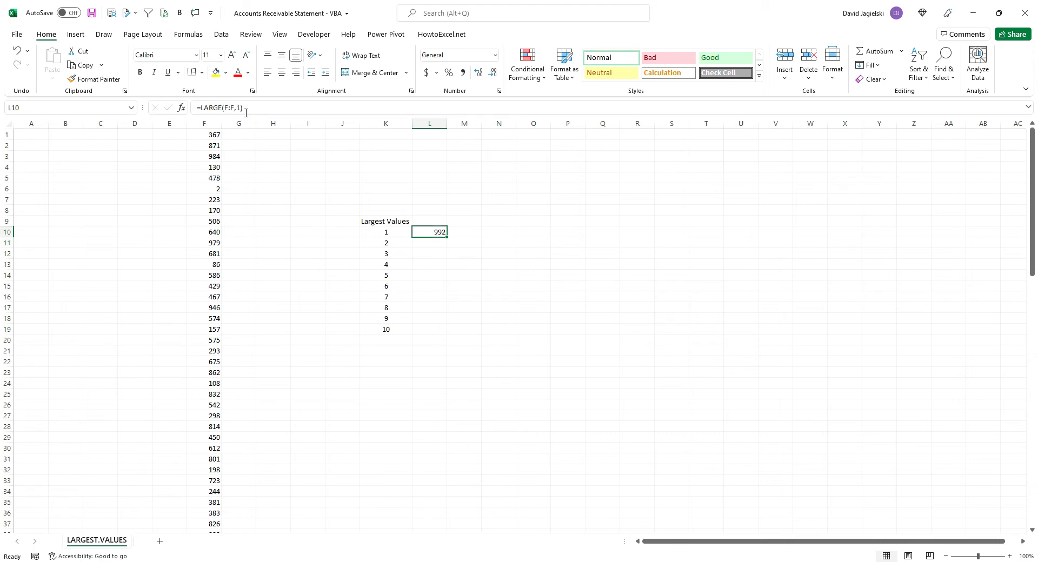
Replace the fixed rank in L10 so the formula is =LARGE(F:F,ROW(A1)), and copy it down to L11
{"action": "left_click", "coordinate": [242, 108]}
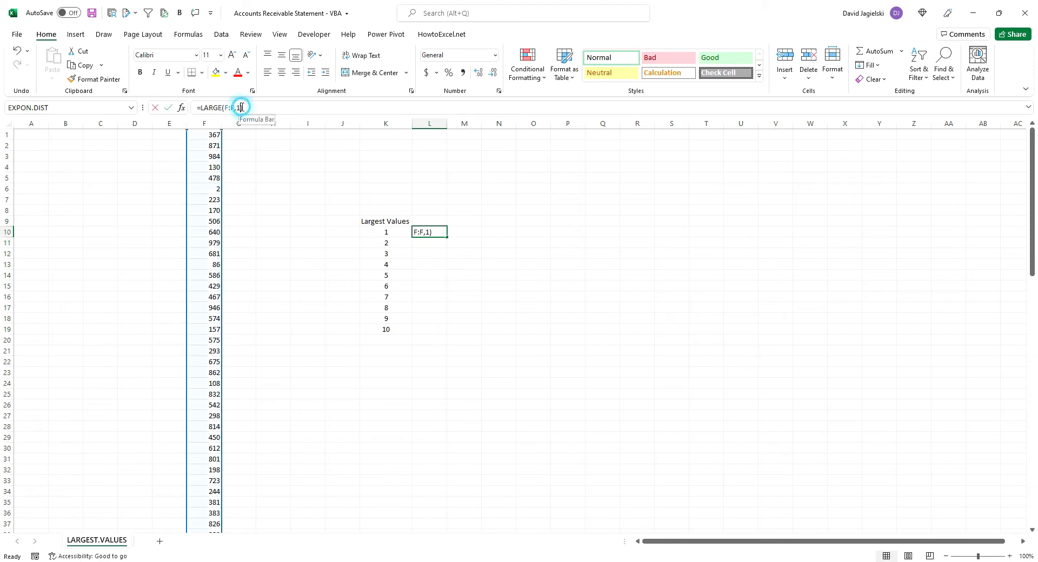
{"action": "key", "text": "BackSpace"}
{"action": "type", "text": "ROW(A1"}
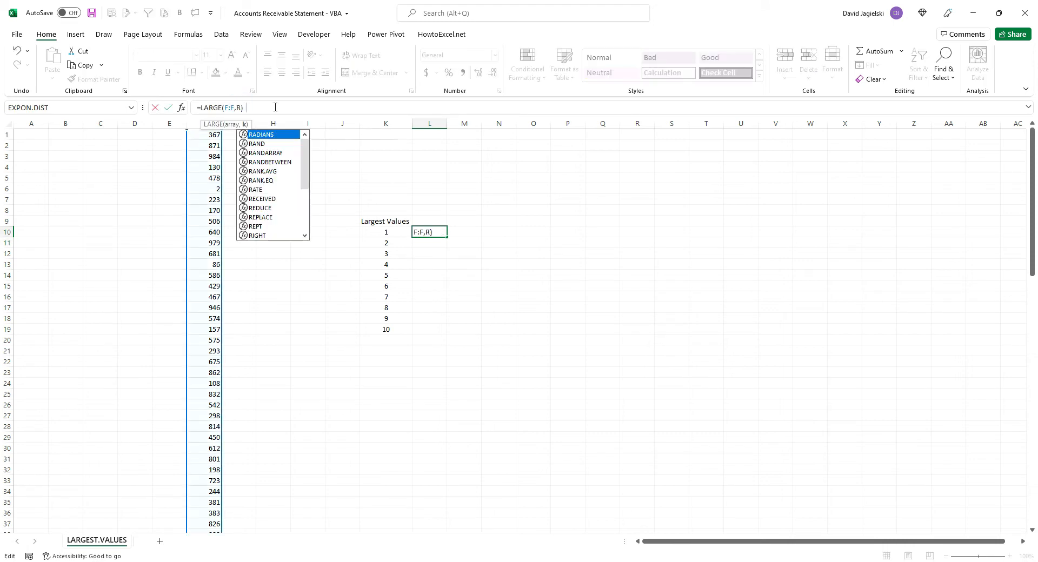
{"action": "type", "text": "))"}
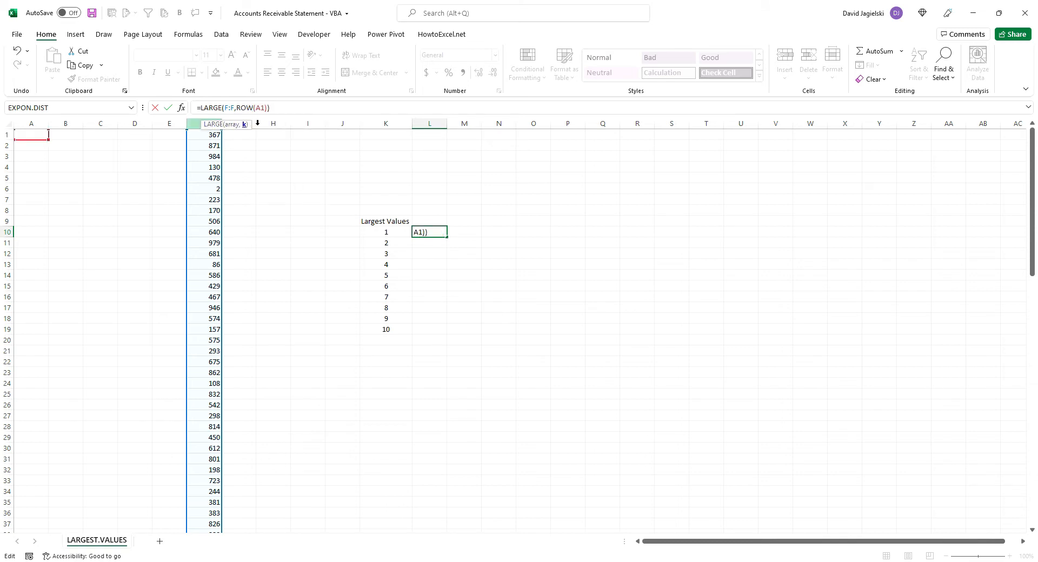
{"action": "key", "text": "ctrl+Return"}
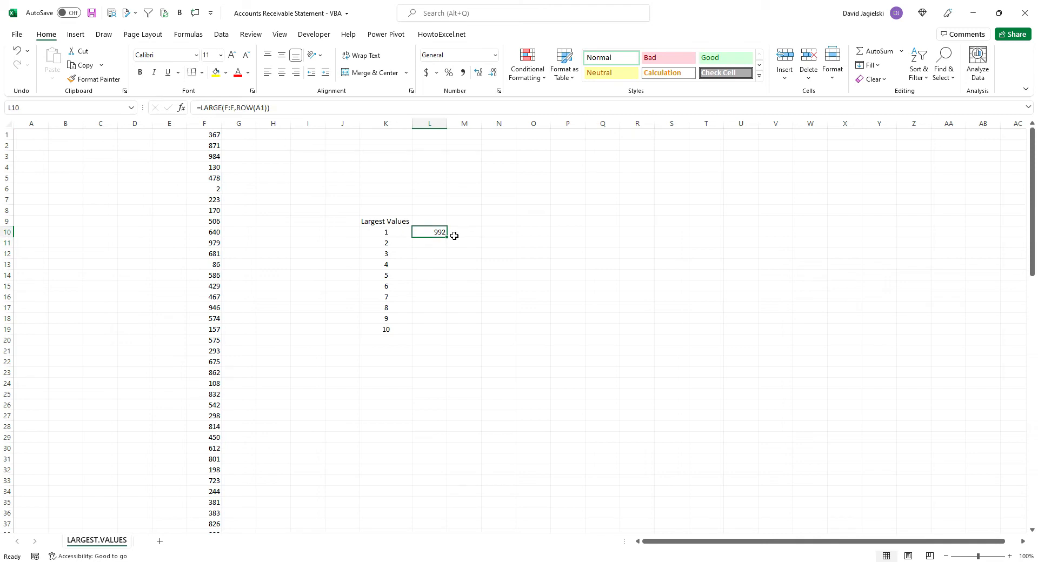
{"action": "left_click_drag", "start_coordinate": [448, 237], "coordinate": [448, 249]}
{"action": "key", "text": "Down"}
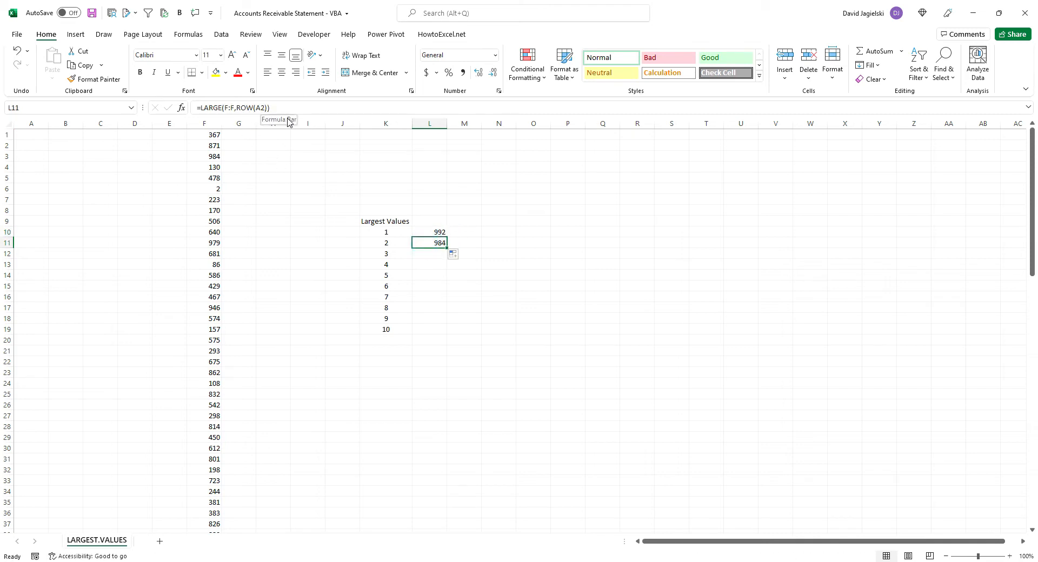
Evaluate the formula in L11 one stage to check how ROW(A2) resolves, and close the evaluation
{"action": "left_click", "coordinate": [188, 34]}
{"action": "left_click", "coordinate": [554, 81]}
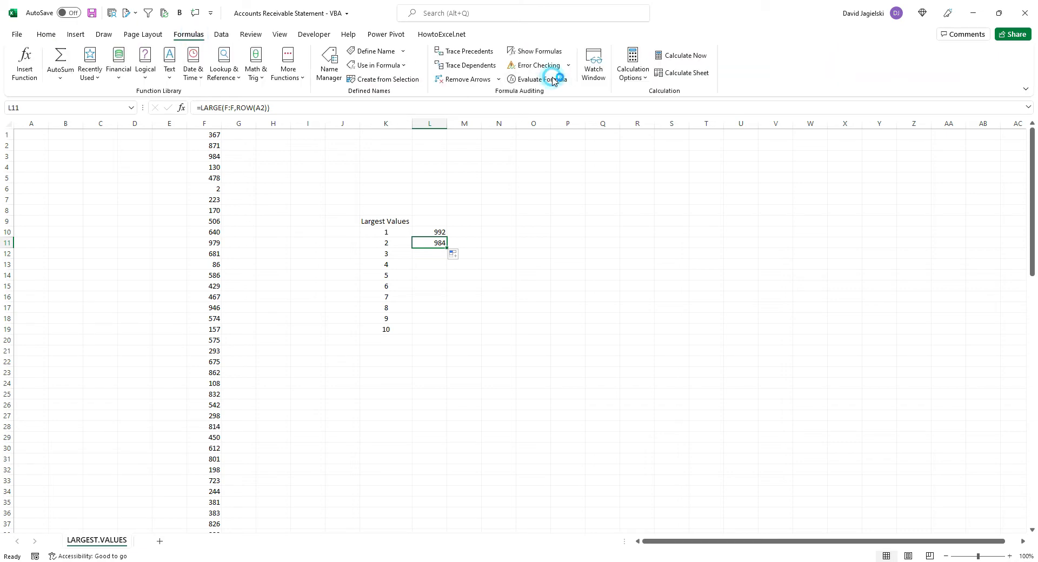
{"action": "left_click_drag", "start_coordinate": [210, 416], "coordinate": [538, 299]}
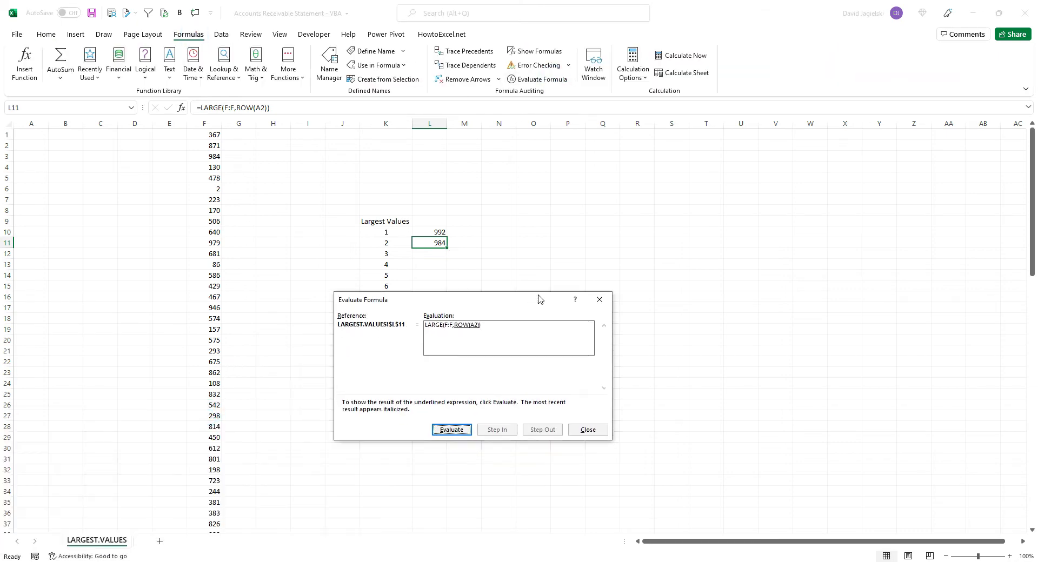
{"action": "key", "text": "Return"}
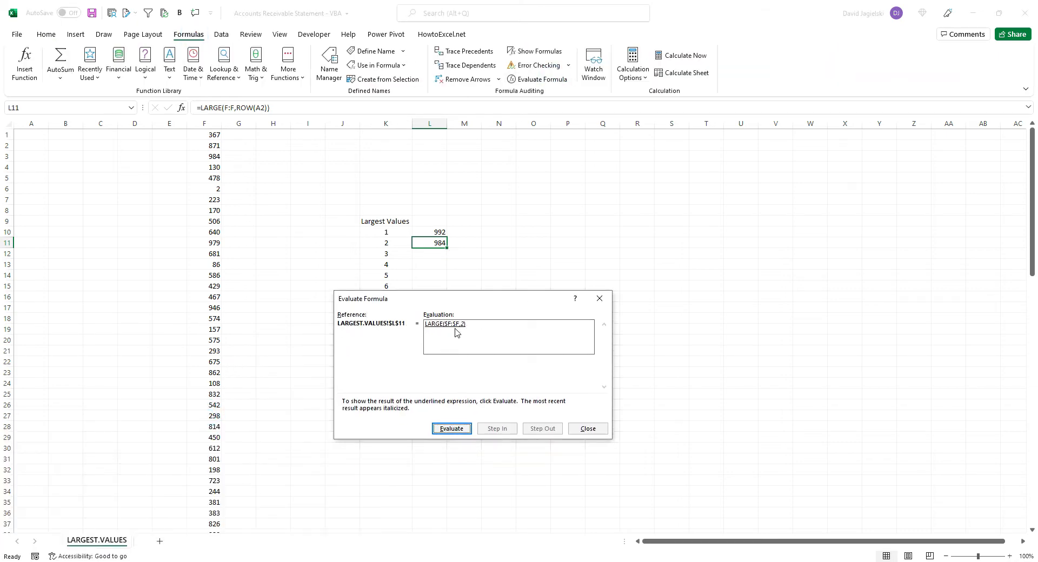
{"action": "left_click", "coordinate": [590, 429]}
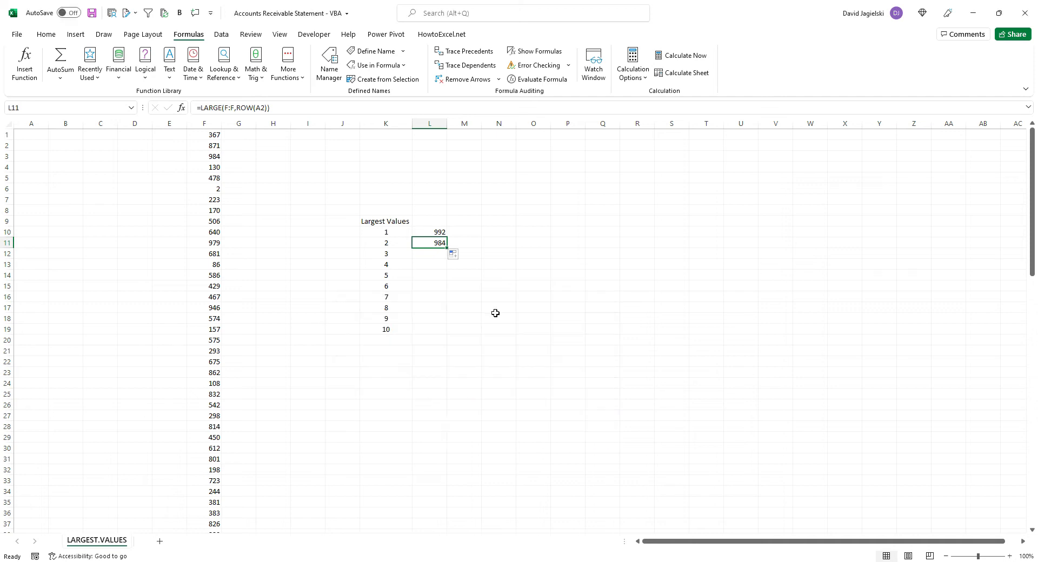
Fill the LARGE formula down beside the ranks to L19, and extend it further down to L31
{"action": "double_click", "coordinate": [448, 248]}
{"action": "left_click", "coordinate": [437, 308]}
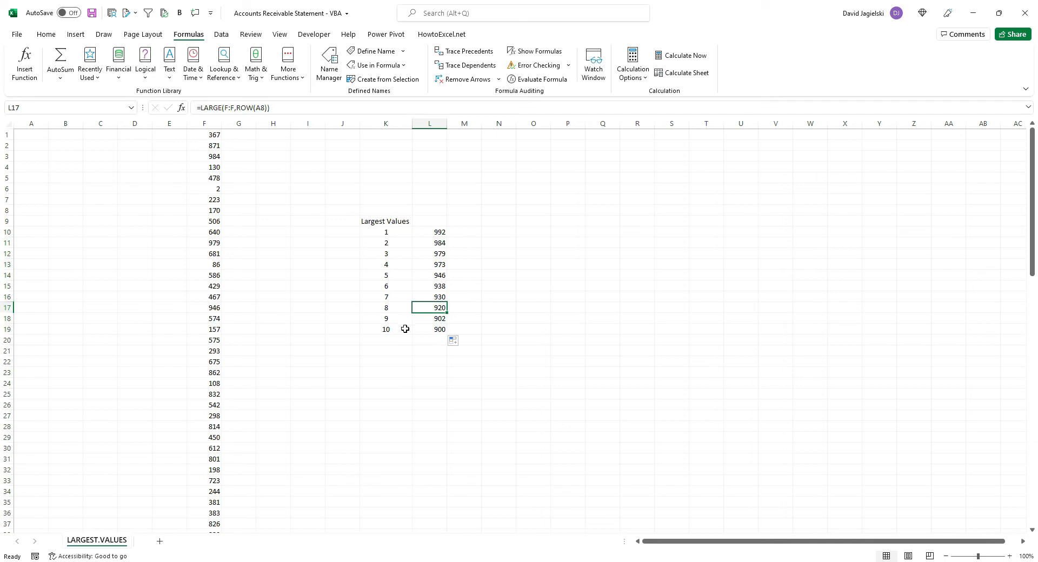
{"action": "left_click", "coordinate": [436, 330]}
{"action": "left_click_drag", "start_coordinate": [447, 335], "coordinate": [448, 461]}
{"action": "left_click", "coordinate": [442, 460]}
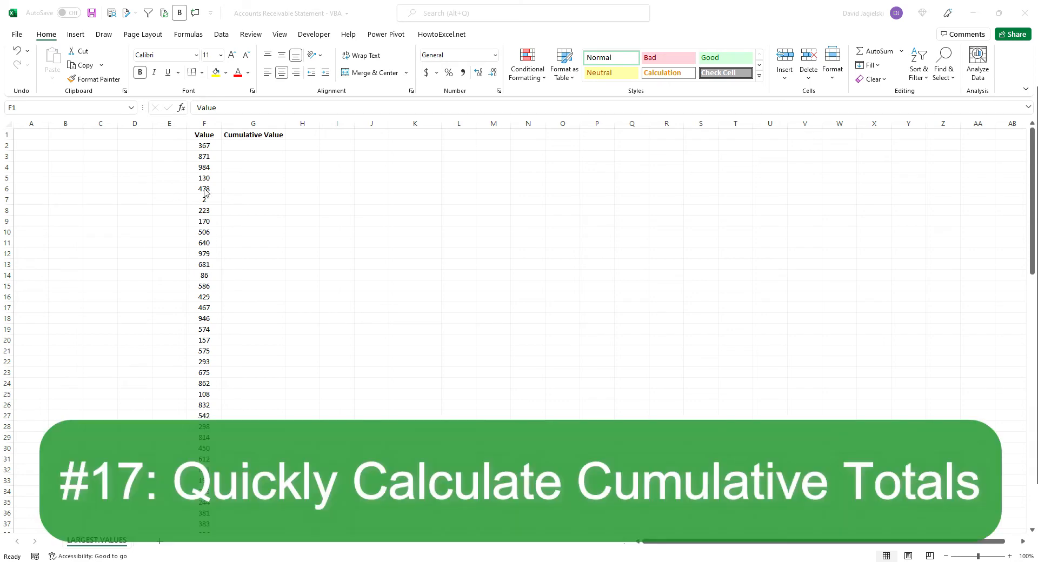
Enter =SUM(F2:F2) in G2 under Cumulative Value
{"action": "left_click", "coordinate": [258, 149]}
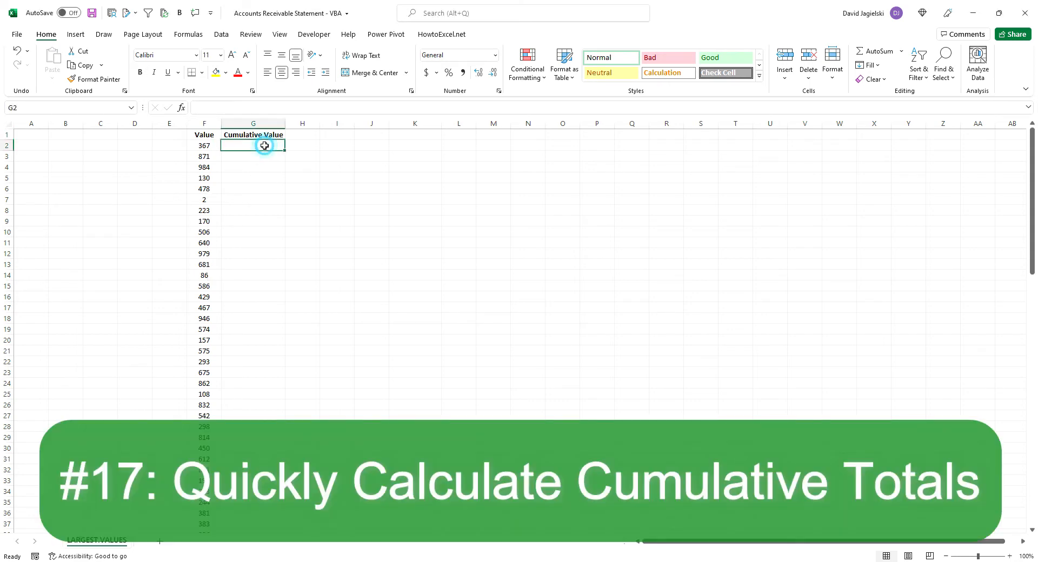
{"action": "type", "text": "=sum("}
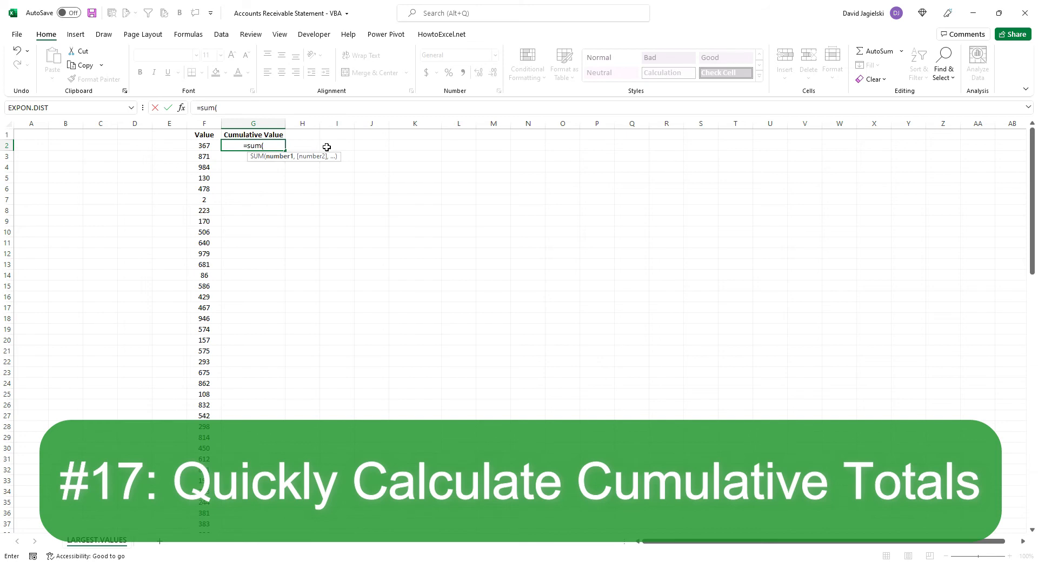
{"action": "left_click", "coordinate": [207, 146]}
{"action": "key", "text": "F8"}
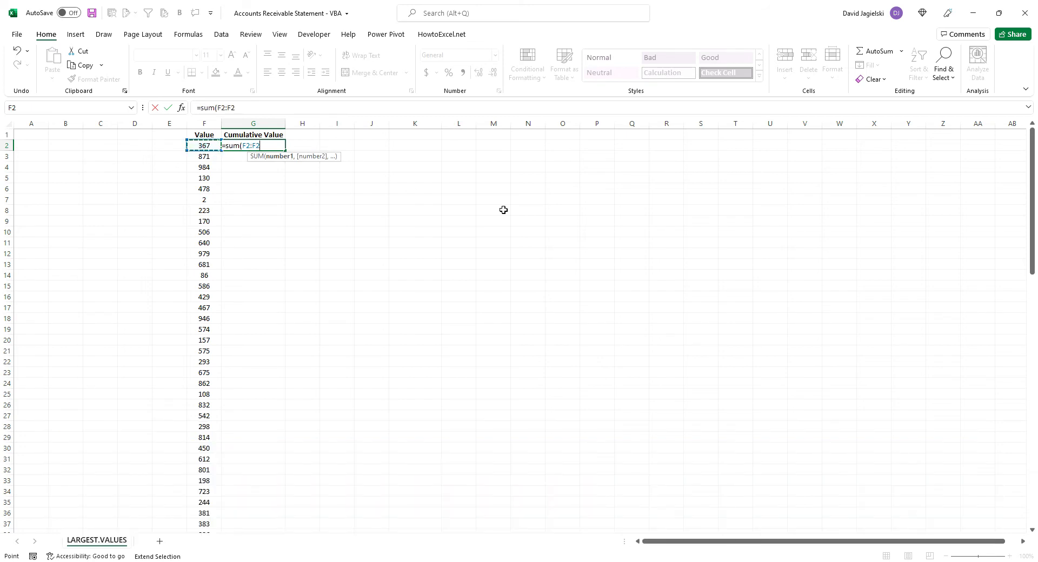
{"action": "type", "text": ")"}
{"action": "key", "text": "Return"}
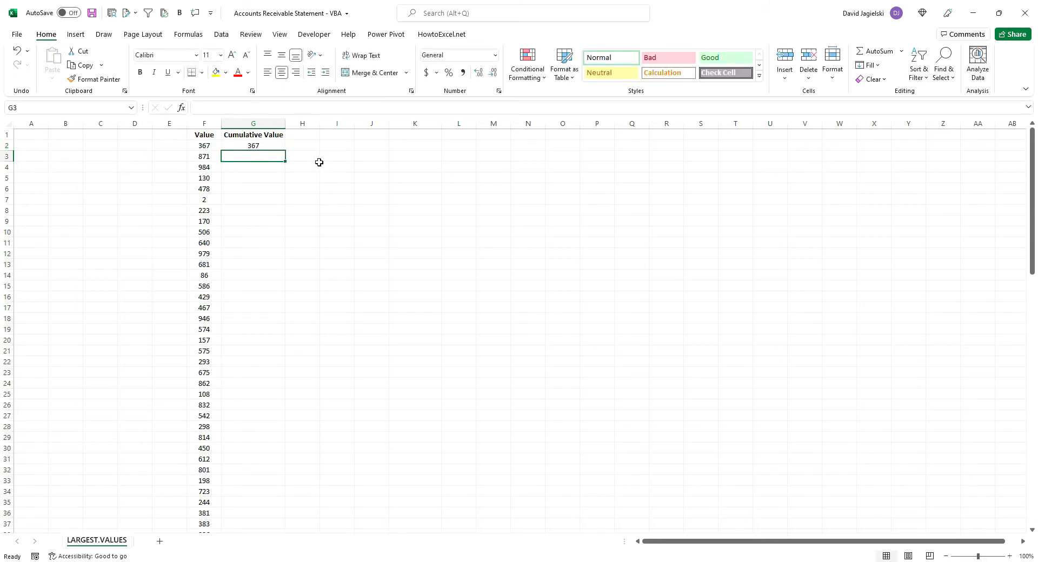
Copy the fully relative SUM formula from G2 to G3 and inspect its references
{"action": "left_click", "coordinate": [283, 144]}
{"action": "left_click_drag", "start_coordinate": [285, 151], "coordinate": [284, 160]}
{"action": "left_click", "coordinate": [276, 158]}
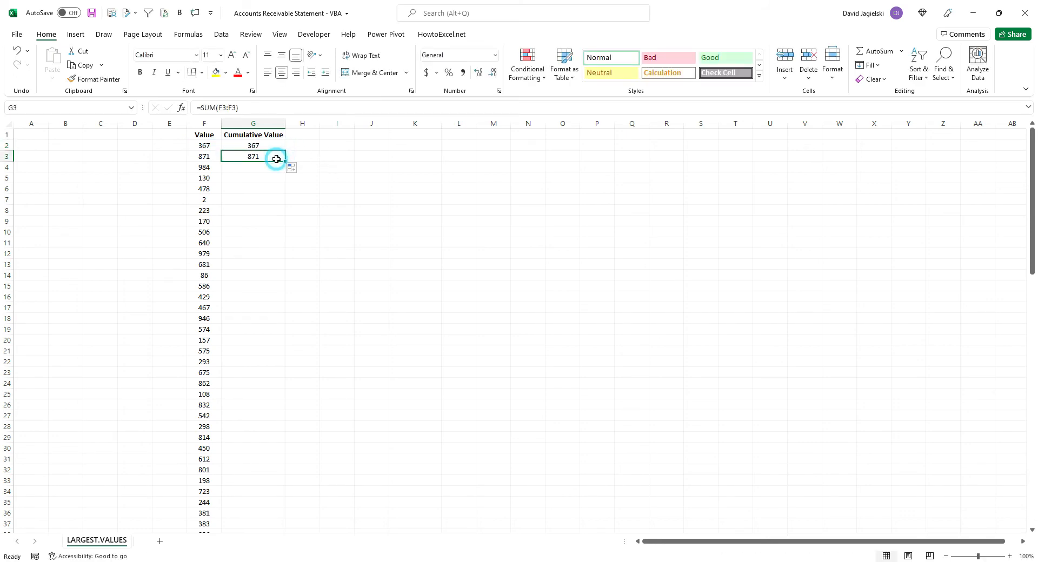
{"action": "left_click", "coordinate": [264, 110]}
Make the starting reference in G2 absolute so the formula is =SUM($F$2:F2)
{"action": "left_click", "coordinate": [265, 143]}
{"action": "left_click", "coordinate": [224, 106]}
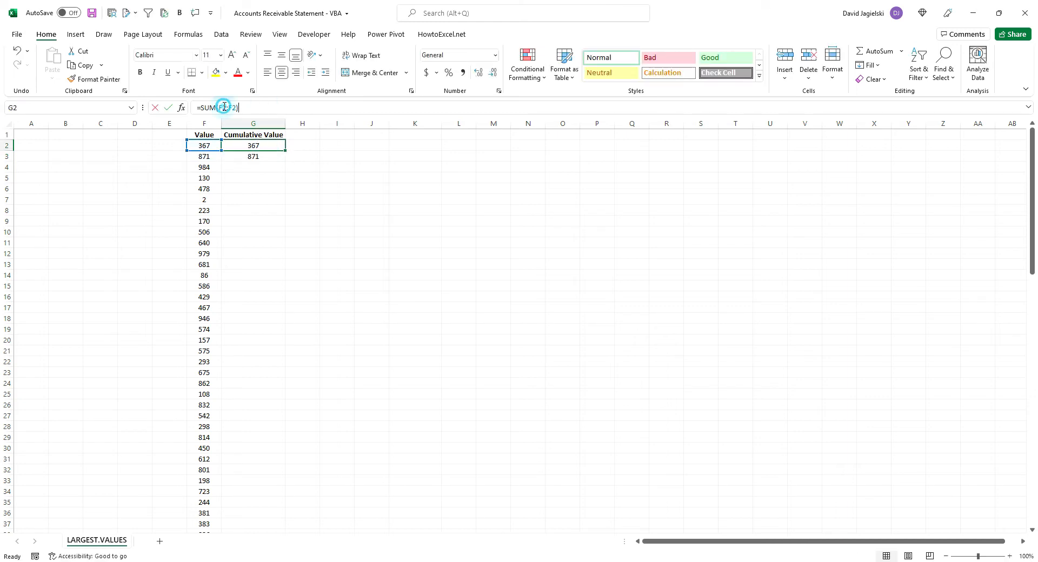
{"action": "double_click", "coordinate": [224, 108]}
{"action": "key", "text": "F4"}
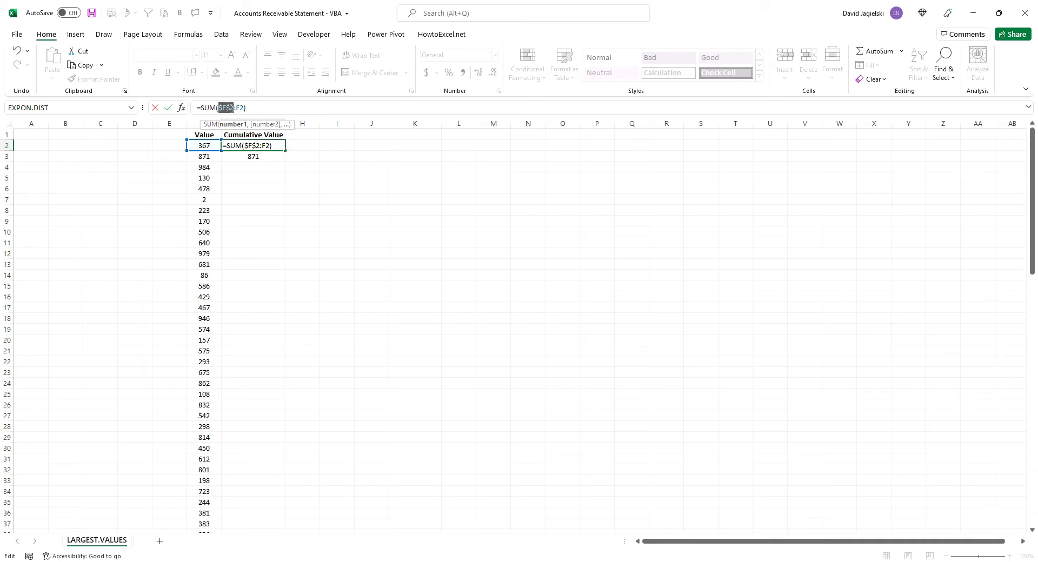
{"action": "key", "text": "Return"}
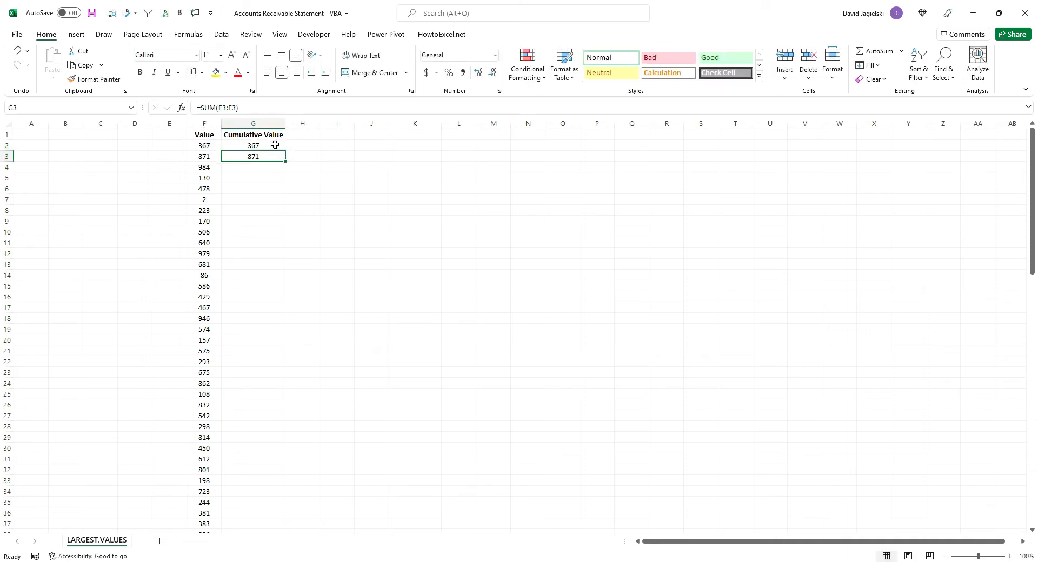
Copy the anchored SUM formula from G2 to G3 and check the range it covers
{"action": "left_click", "coordinate": [275, 145]}
{"action": "left_click_drag", "start_coordinate": [285, 151], "coordinate": [270, 155]}
{"action": "left_click", "coordinate": [270, 156]}
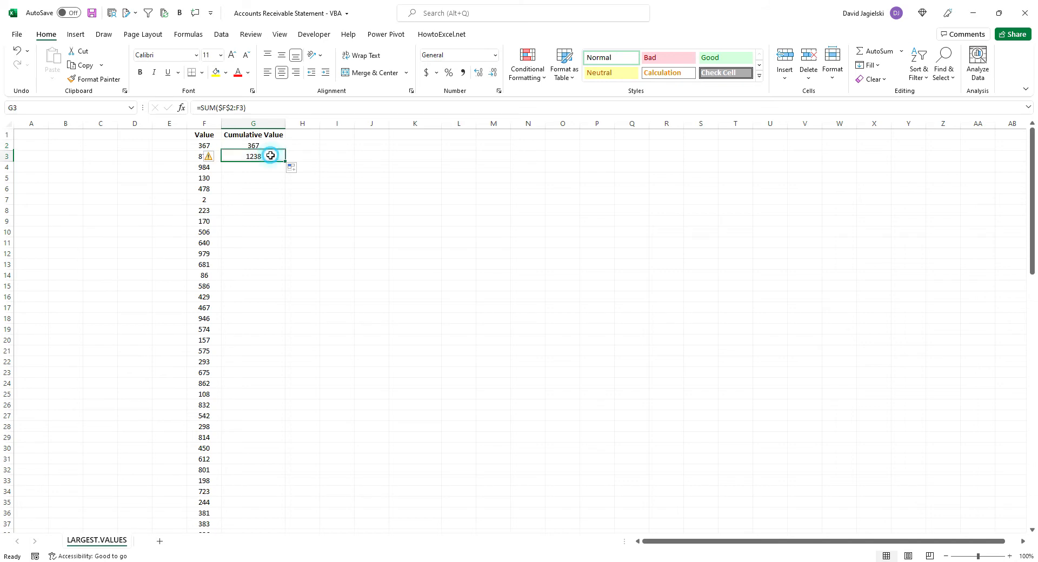
{"action": "left_click", "coordinate": [261, 108]}
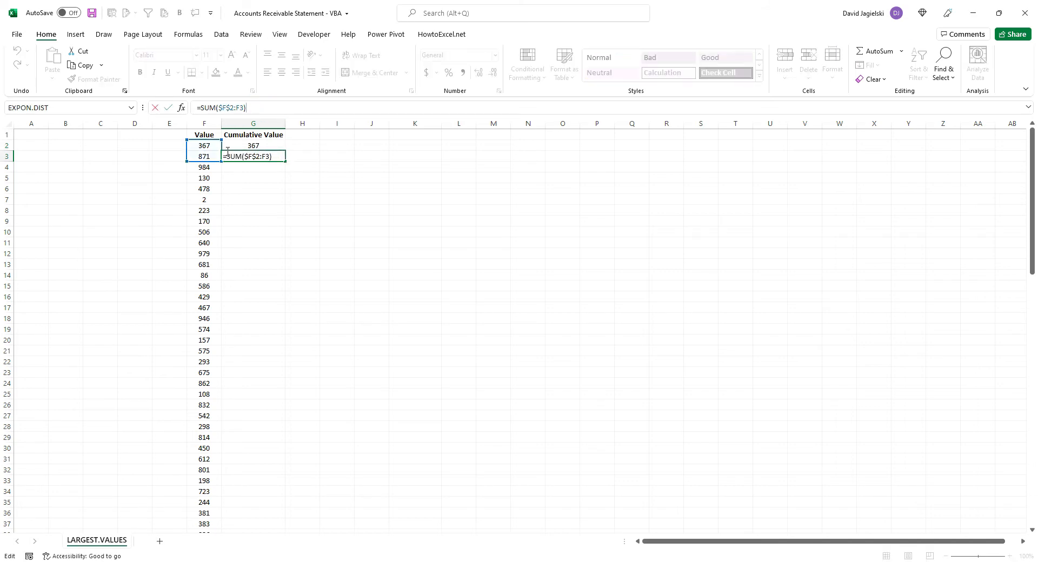
{"action": "key", "text": "Escape"}
{"action": "left_click", "coordinate": [281, 156]}
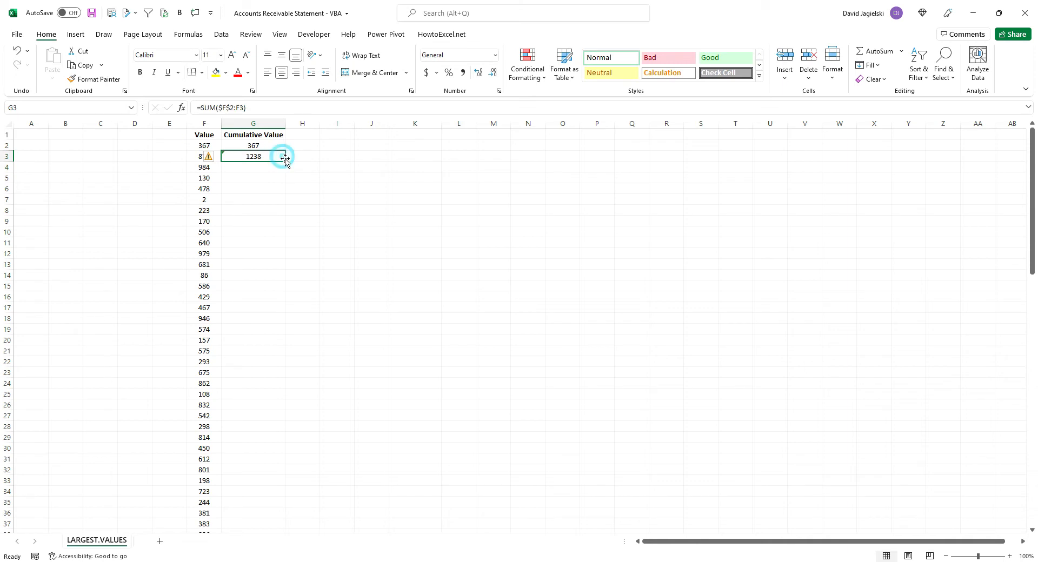
Fill the cumulative formula from G3 down to G36 and check the range used in G19
{"action": "left_click_drag", "start_coordinate": [286, 161], "coordinate": [273, 518]}
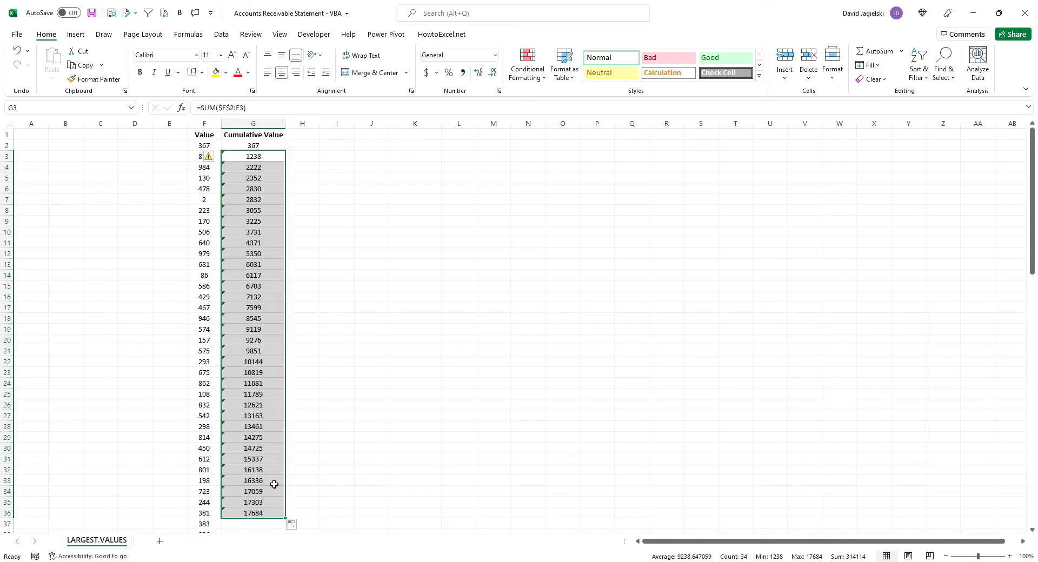
{"action": "left_click", "coordinate": [261, 327]}
{"action": "key", "text": "F2"}
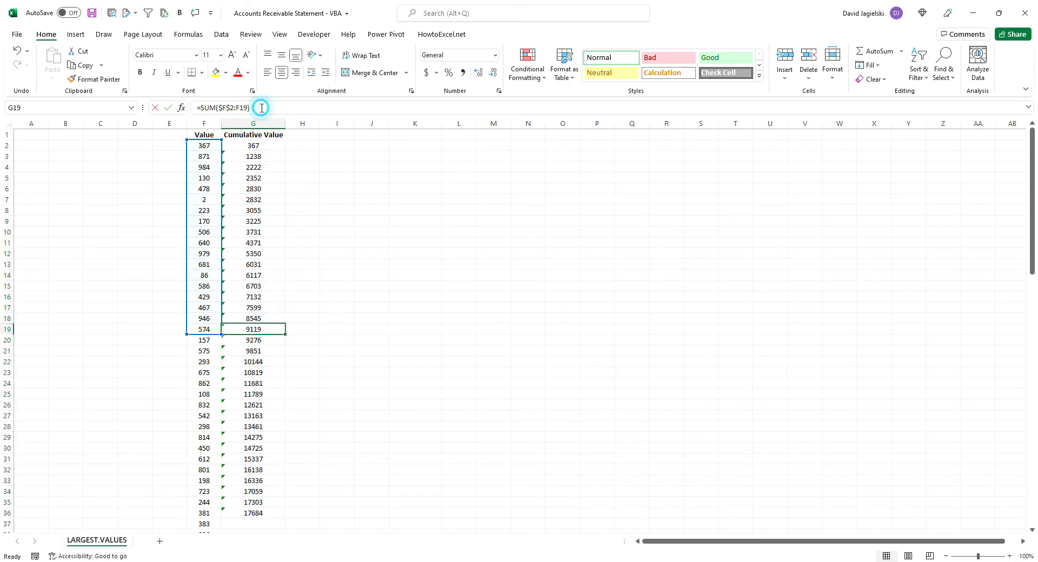
Check the range covered by the cumulative SUM formula in G36
{"action": "left_click", "coordinate": [253, 512]}
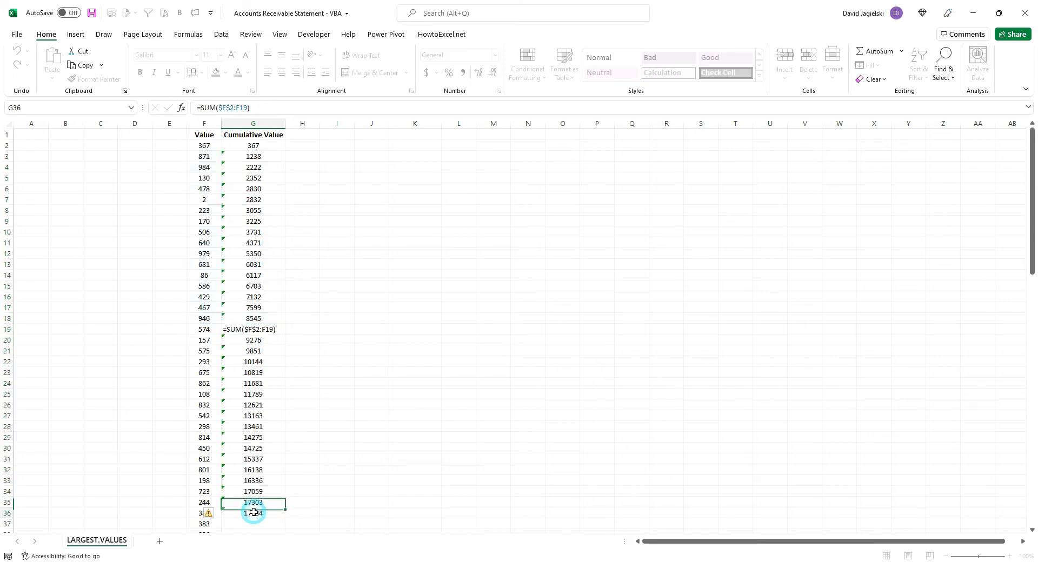
{"action": "left_click", "coordinate": [263, 109]}
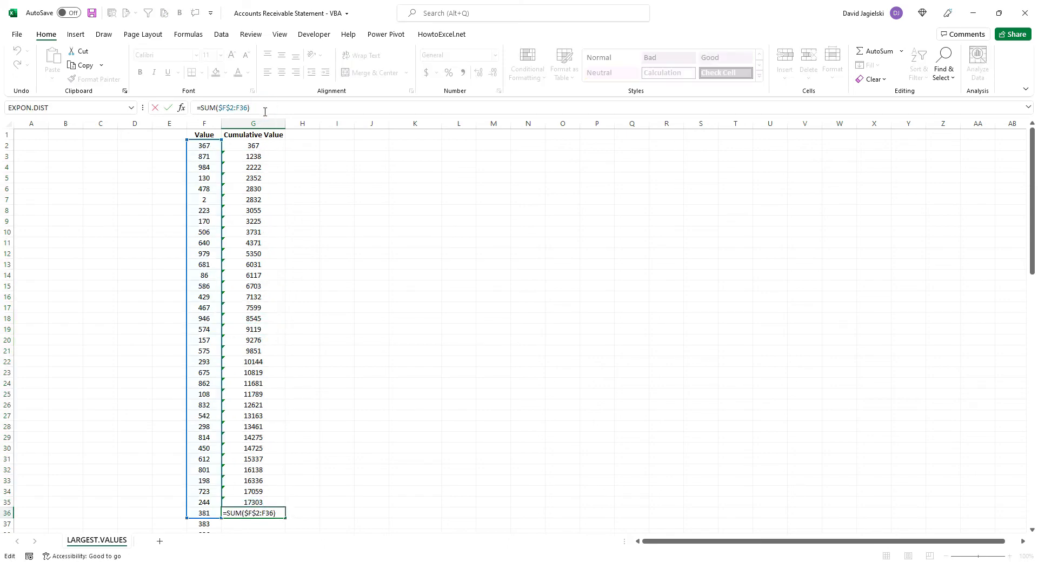
{"action": "key", "text": "Return"}
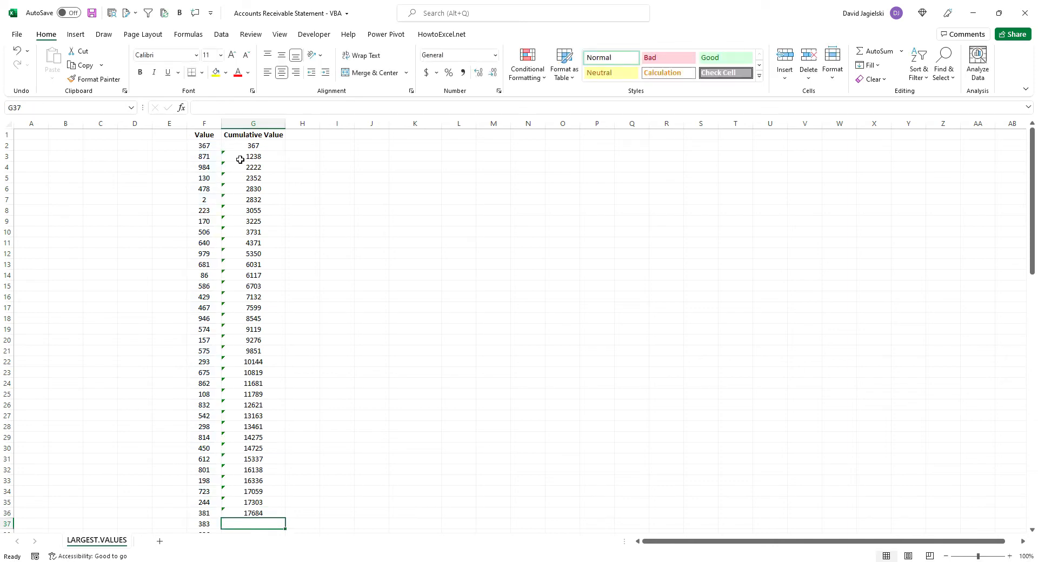
Ignore the formula error flags on the cumulative values in G3:G36
{"action": "left_click_drag", "start_coordinate": [245, 156], "coordinate": [253, 512]}
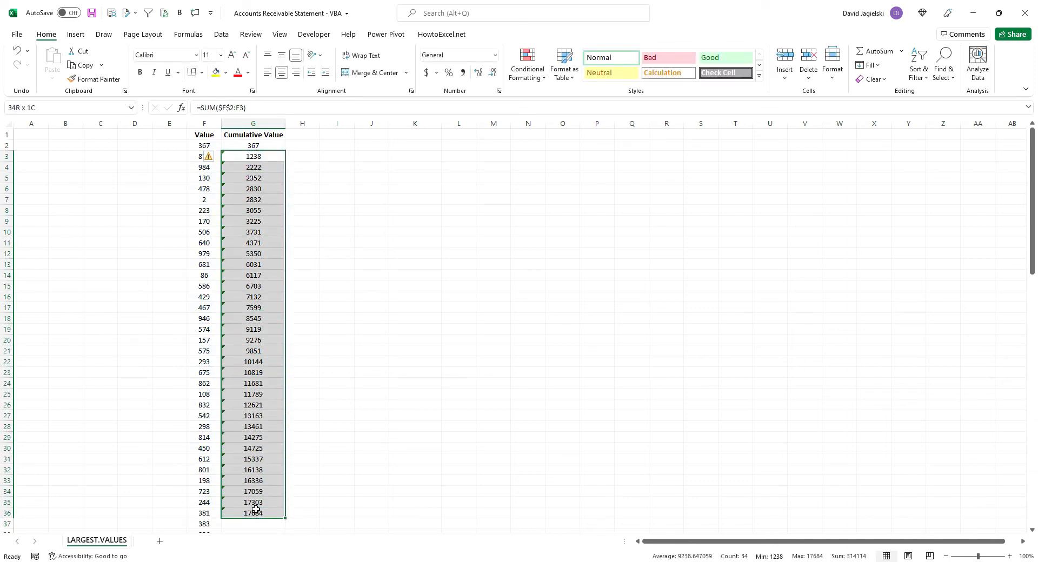
{"action": "left_click", "coordinate": [209, 156]}
{"action": "left_click", "coordinate": [183, 206]}
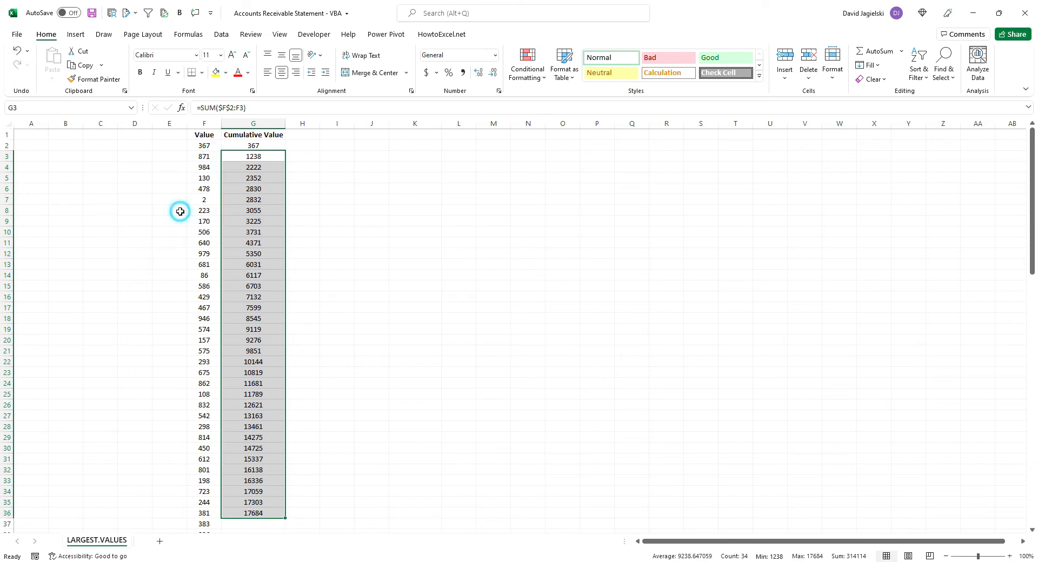
{"action": "left_click", "coordinate": [335, 218]}
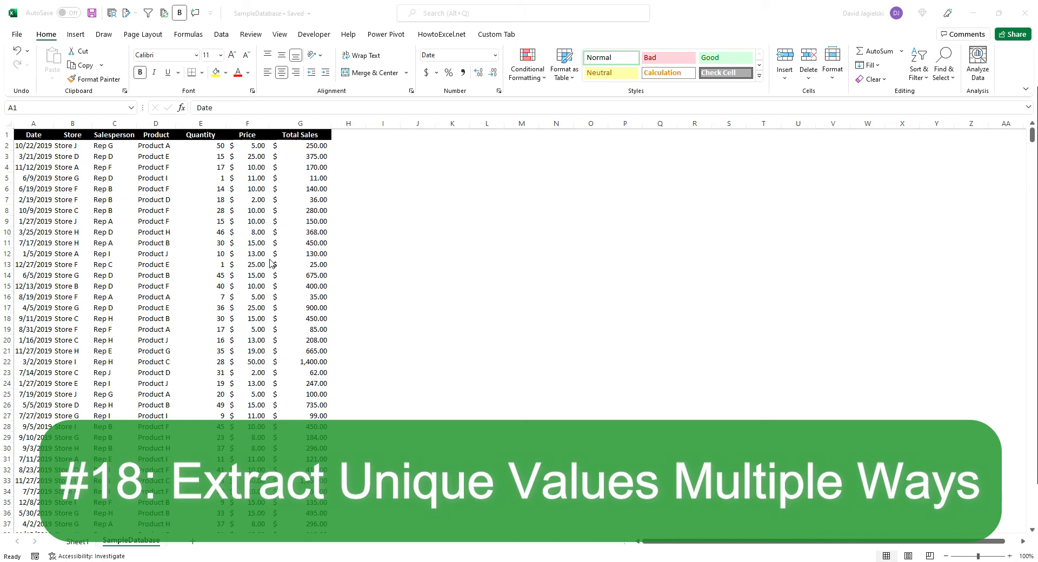
Extract the unique products into L3 with the formula =UNIQUE(D:D)
{"action": "left_click", "coordinate": [484, 158]}
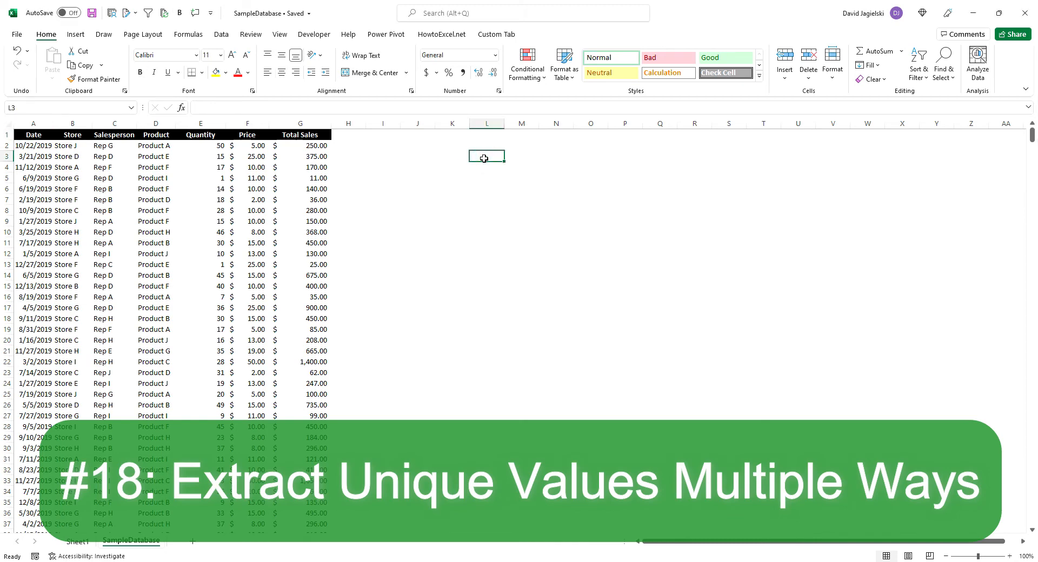
{"action": "type", "text": "=unique"}
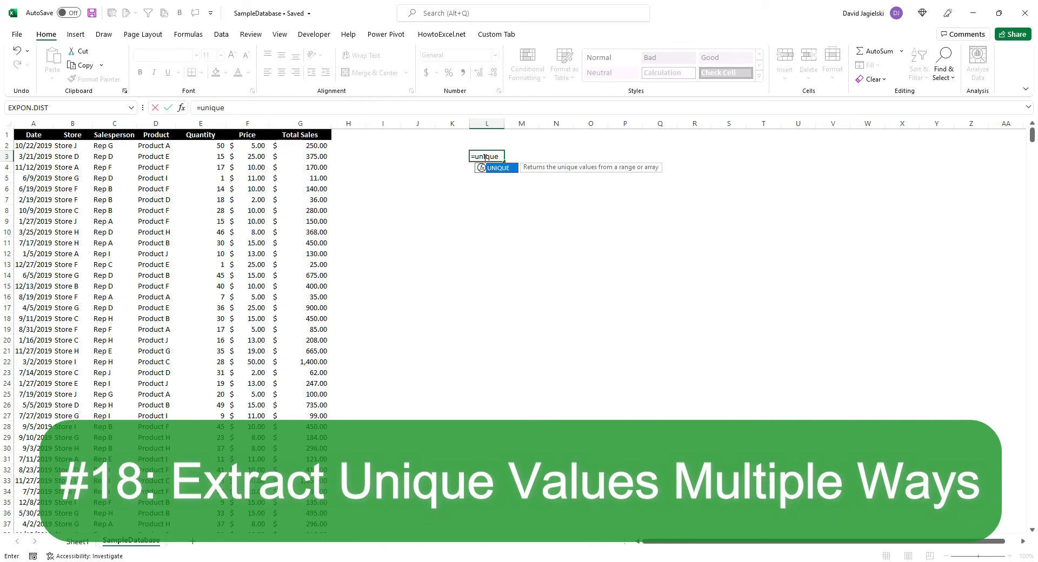
{"action": "key", "text": "Tab"}
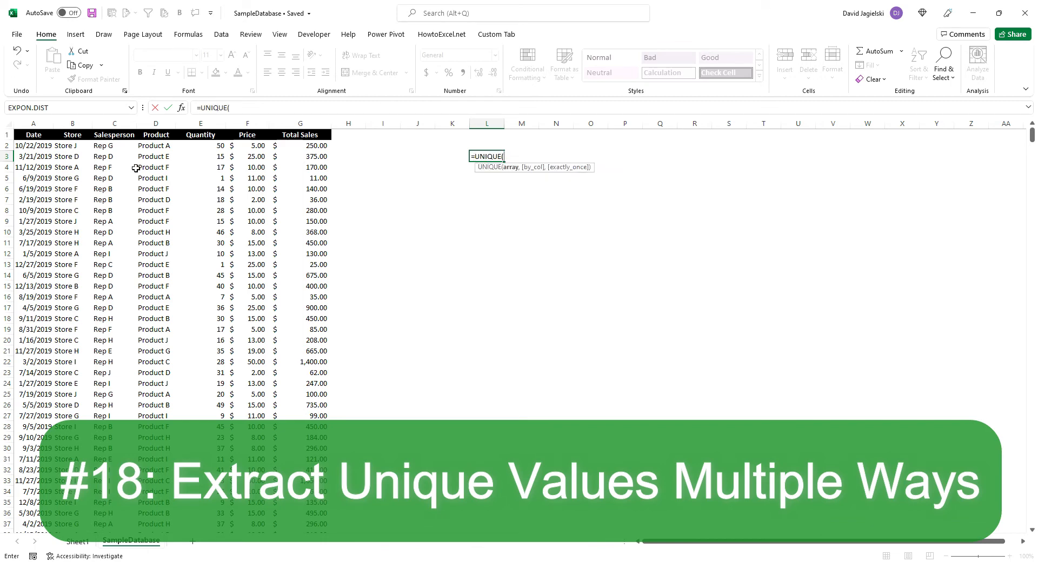
{"action": "left_click", "coordinate": [155, 125]}
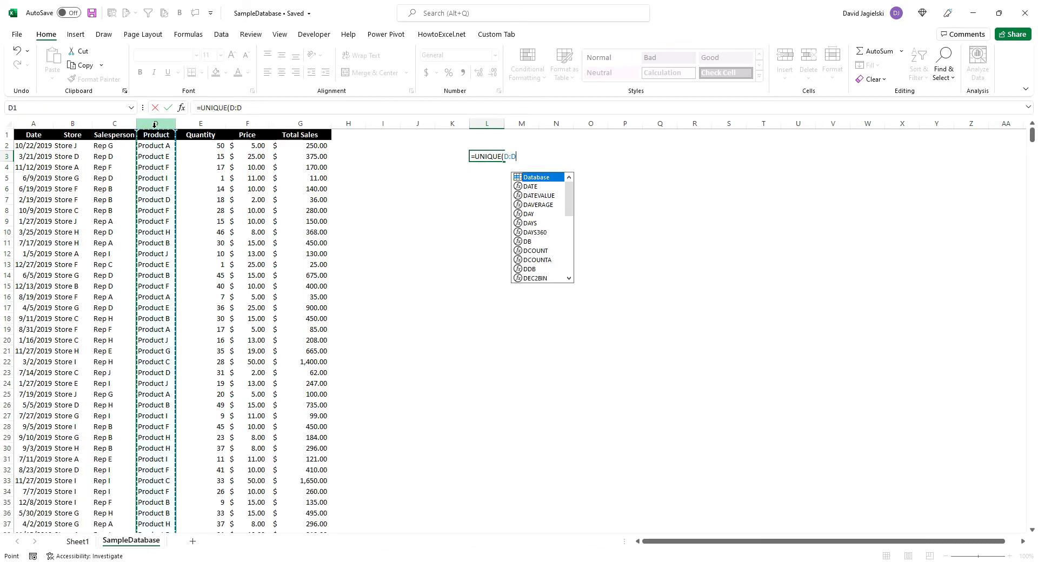
{"action": "key", "text": "Return"}
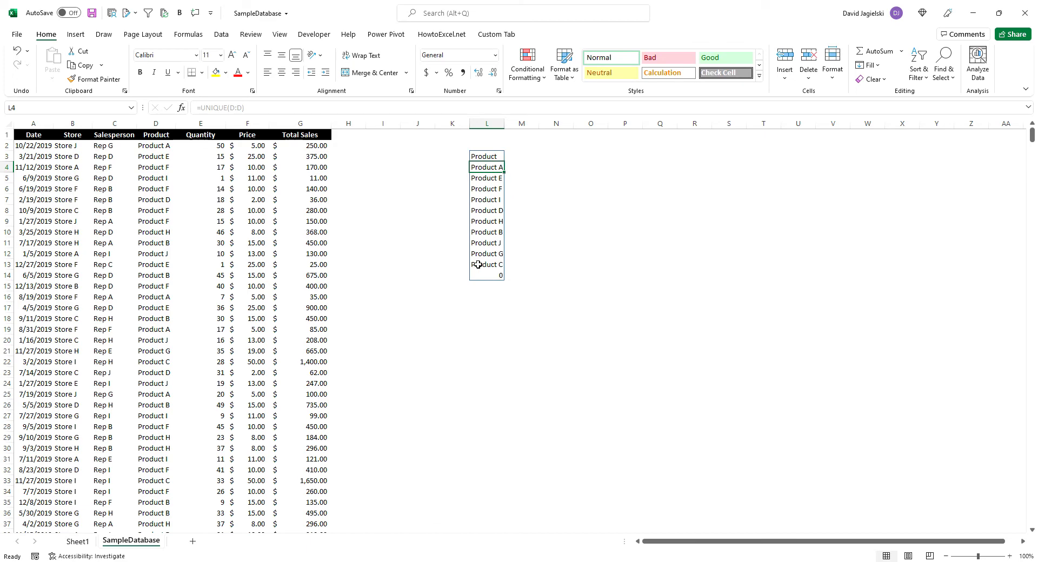
Copy the whole Product column D into column O, starting at O1
{"action": "left_click", "coordinate": [156, 124]}
{"action": "right_click", "coordinate": [156, 128]}
{"action": "left_click", "coordinate": [183, 151]}
{"action": "left_click", "coordinate": [599, 135]}
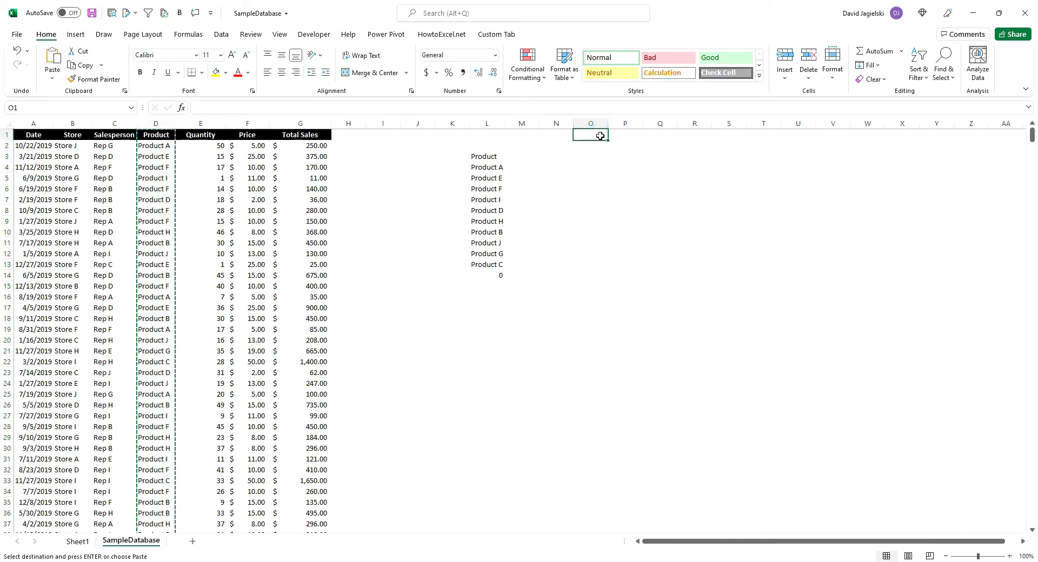
{"action": "key", "text": "ctrl+v"}
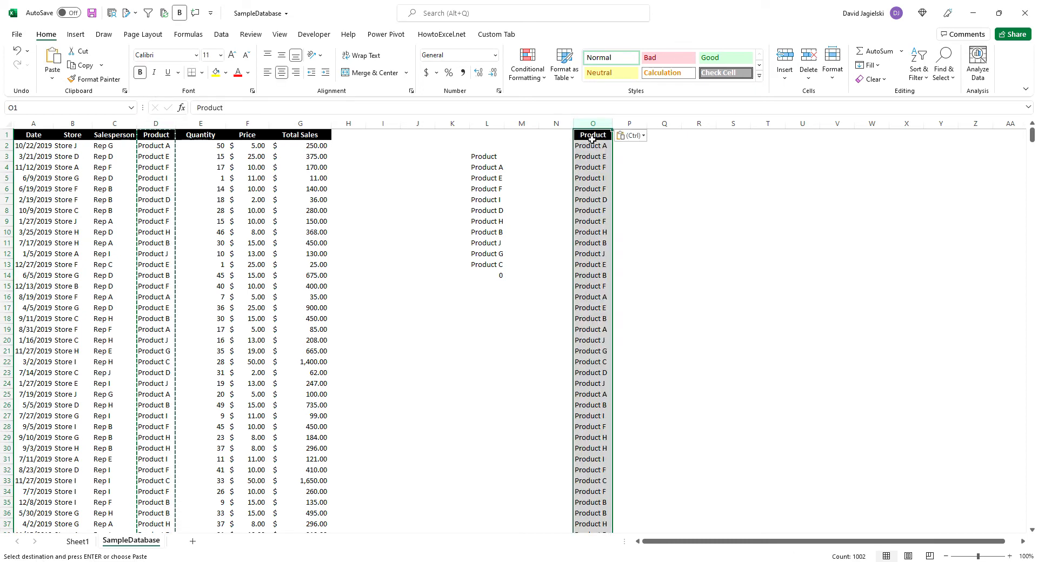
Remove duplicates from the copied Product list in column O, treating the first row as a header
{"action": "left_click", "coordinate": [221, 34]}
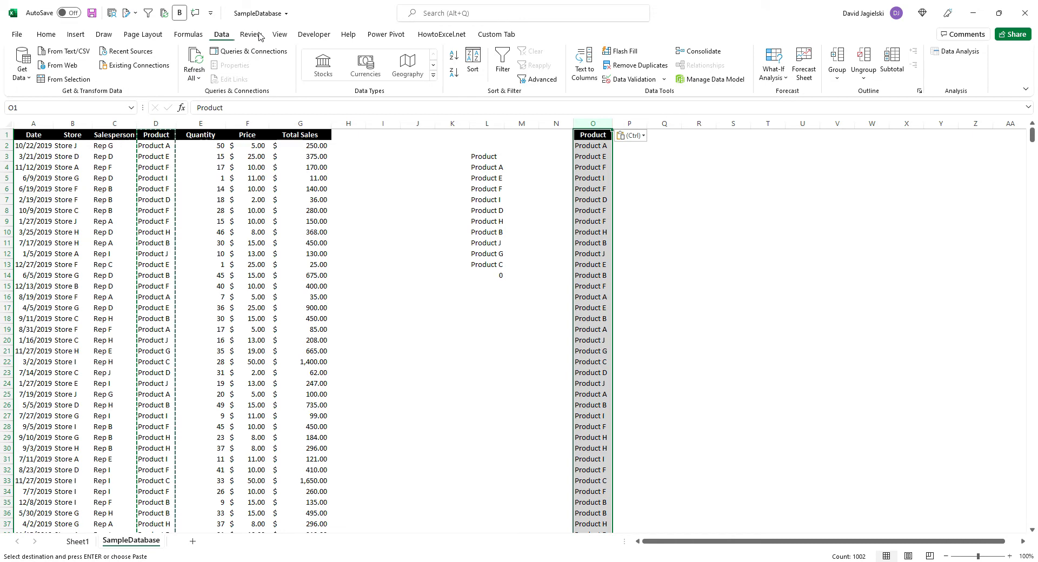
{"action": "left_click", "coordinate": [635, 65]}
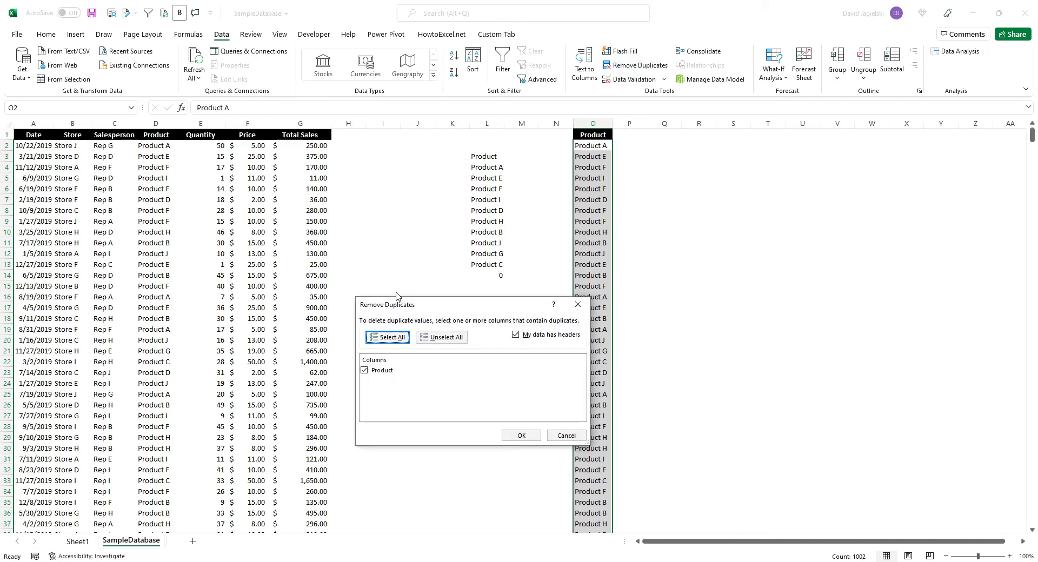
{"action": "left_click", "coordinate": [521, 436]}
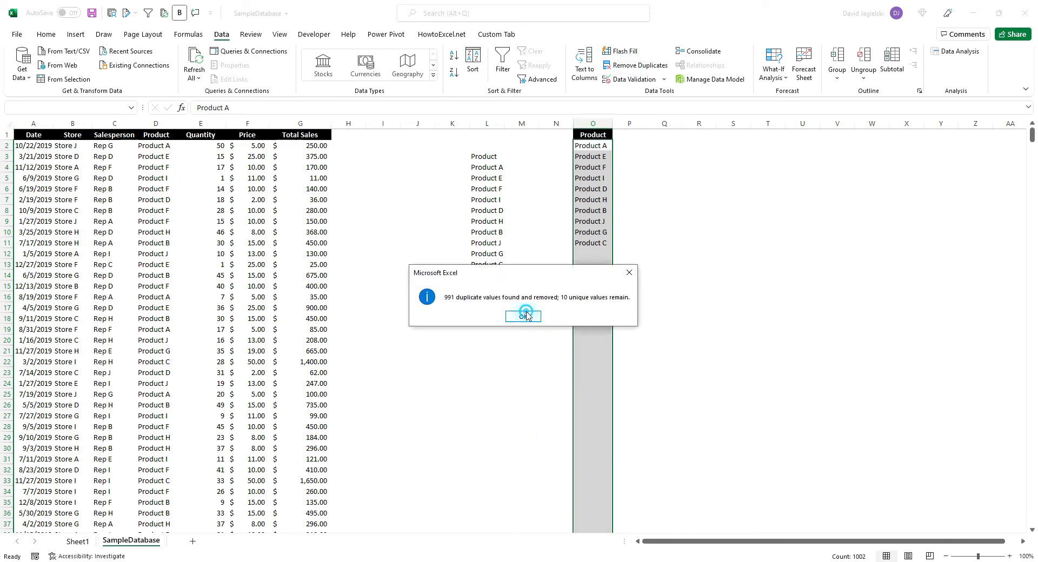
{"action": "left_click", "coordinate": [525, 316]}
{"action": "left_click", "coordinate": [668, 178]}
Copy the Product header from O1 to R1
{"action": "left_click", "coordinate": [606, 135]}
{"action": "right_click", "coordinate": [607, 136]}
{"action": "left_click", "coordinate": [634, 158]}
{"action": "left_click", "coordinate": [695, 135]}
{"action": "key", "text": "Return"}
Run an Advanced Filter on $A$1:$G$1002 that copies unique records only to the Product header in R1
{"action": "left_click", "coordinate": [215, 188]}
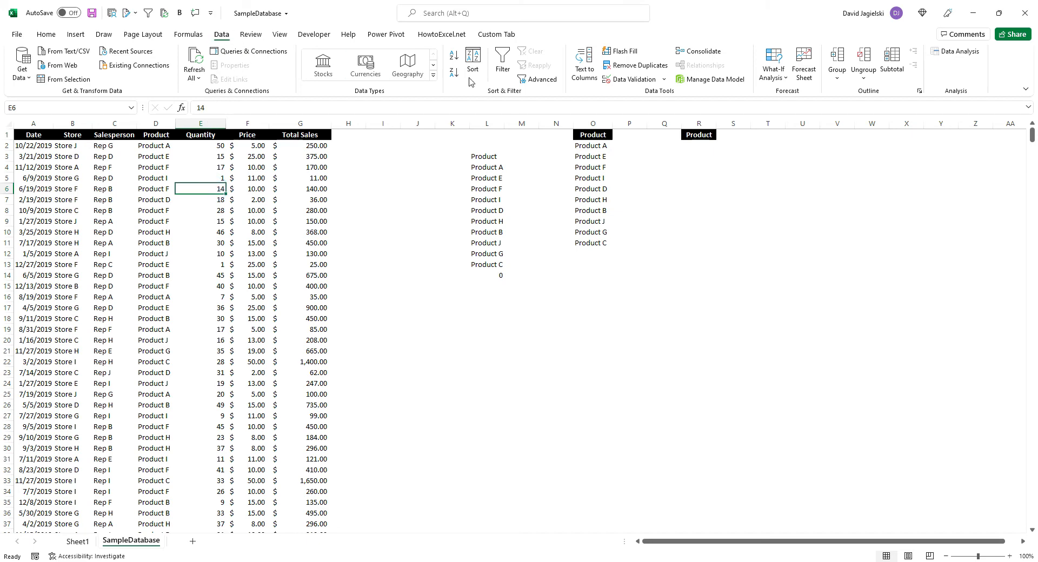
{"action": "left_click", "coordinate": [542, 79]}
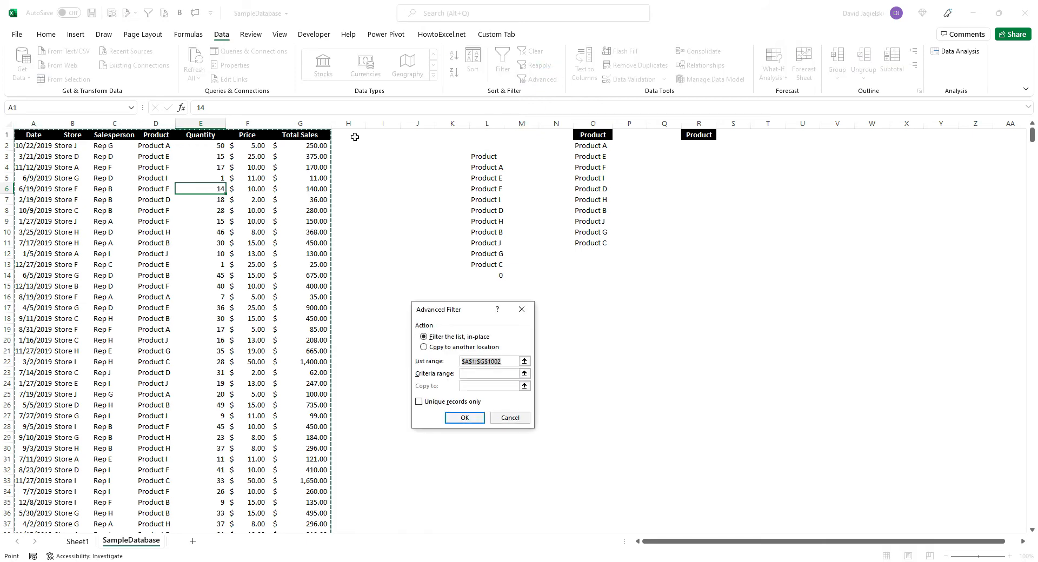
{"action": "left_click", "coordinate": [433, 346]}
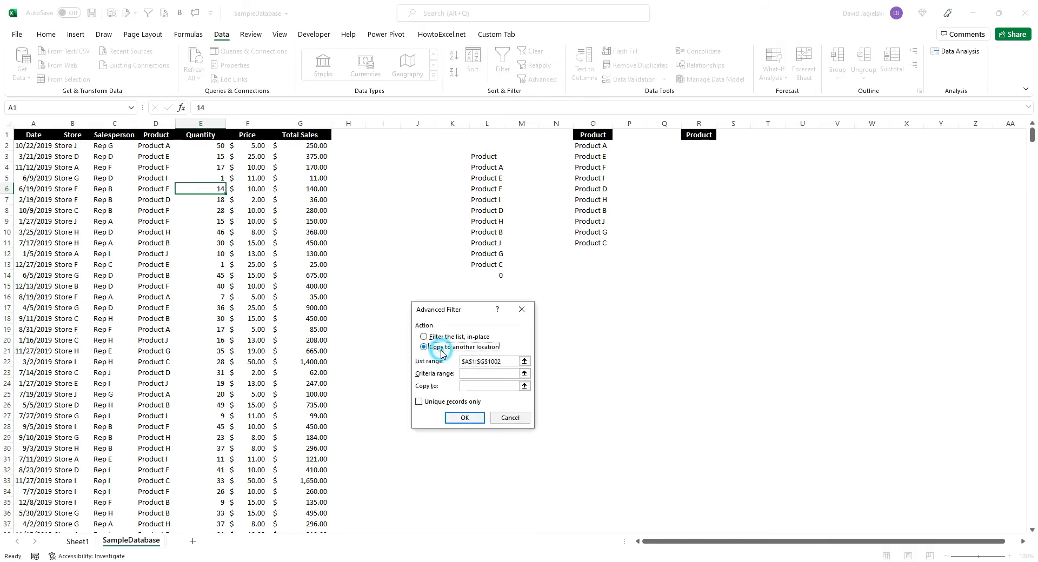
{"action": "left_click", "coordinate": [524, 386]}
{"action": "left_click", "coordinate": [700, 135]}
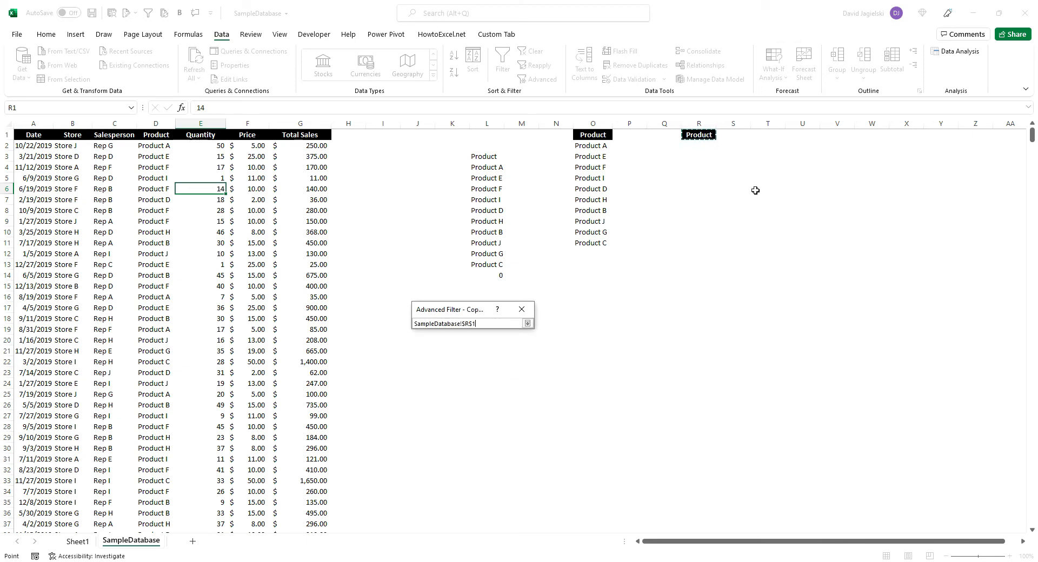
{"action": "key", "text": "Return"}
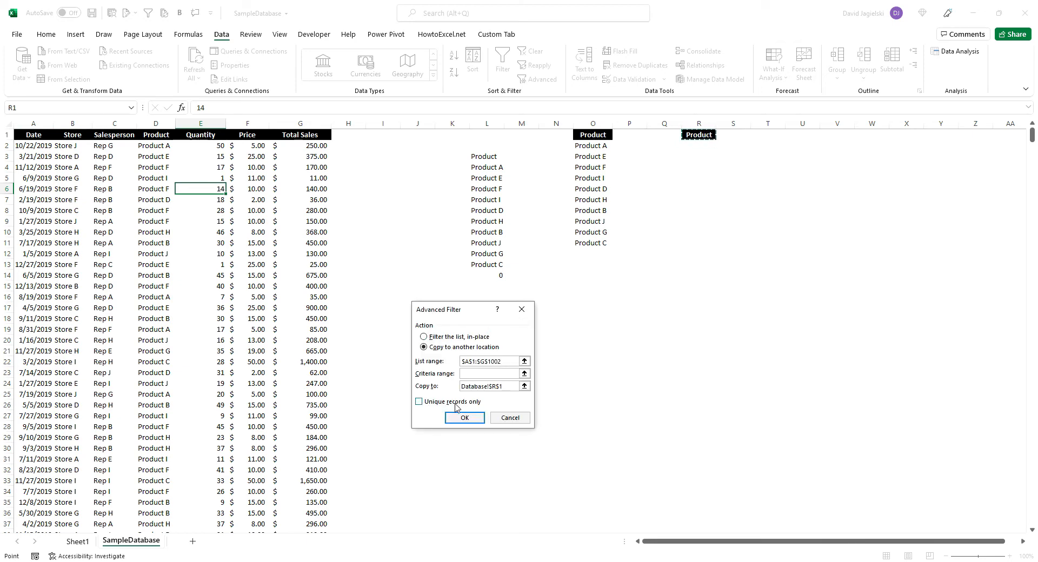
{"action": "left_click", "coordinate": [420, 402]}
{"action": "left_click", "coordinate": [458, 417]}
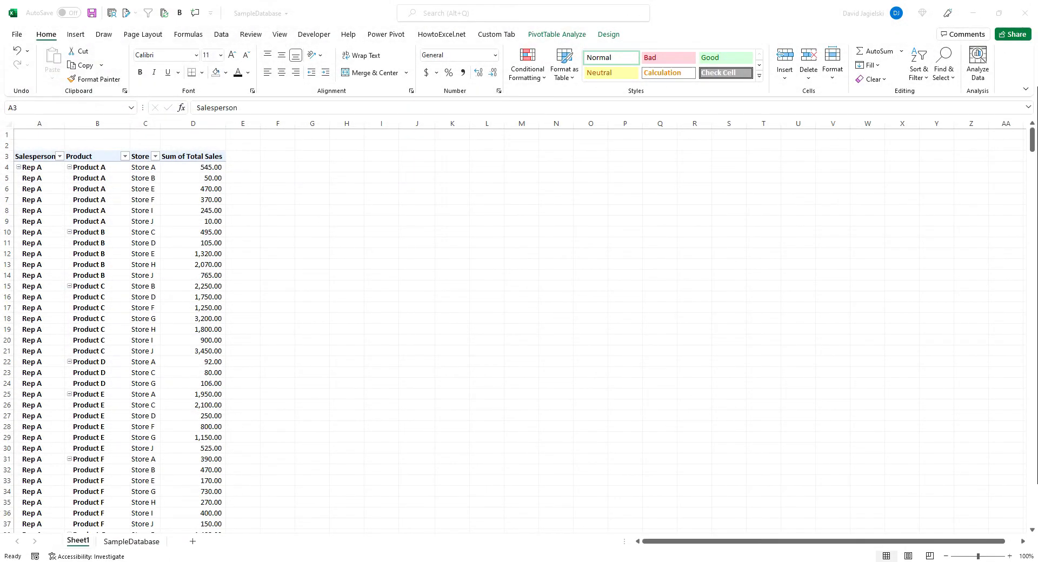
Check the source range of the PivotTable on Sheet1, leaving it unchanged
{"action": "left_click", "coordinate": [548, 38]}
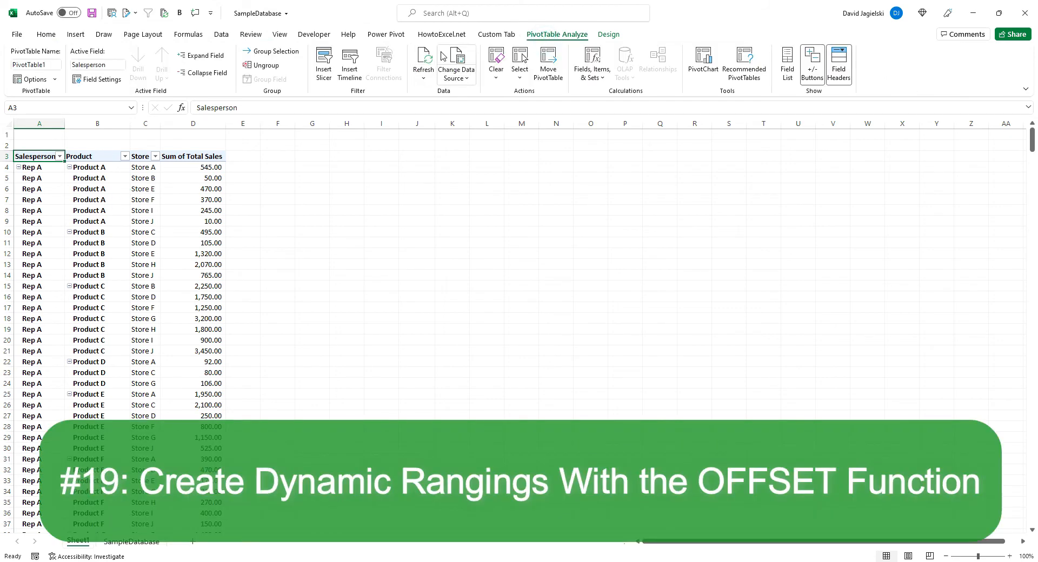
{"action": "left_click", "coordinate": [456, 61]}
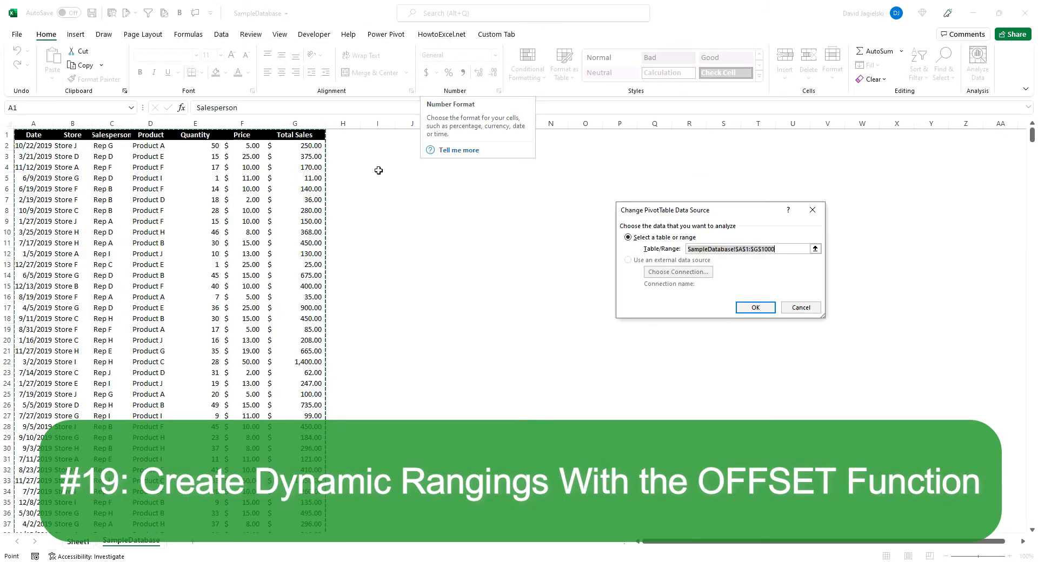
{"action": "left_click", "coordinate": [798, 249]}
{"action": "left_click", "coordinate": [755, 306]}
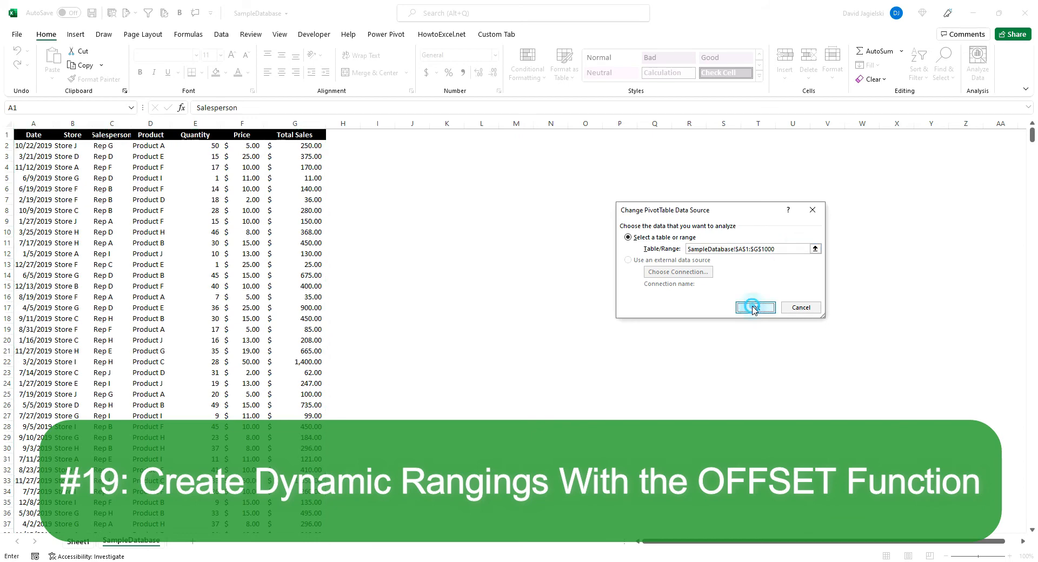
Start a new record below the last row of SampleDatabase by entering the date jan 1 in A1001
{"action": "left_click", "coordinate": [136, 543]}
{"action": "left_click", "coordinate": [33, 254]}
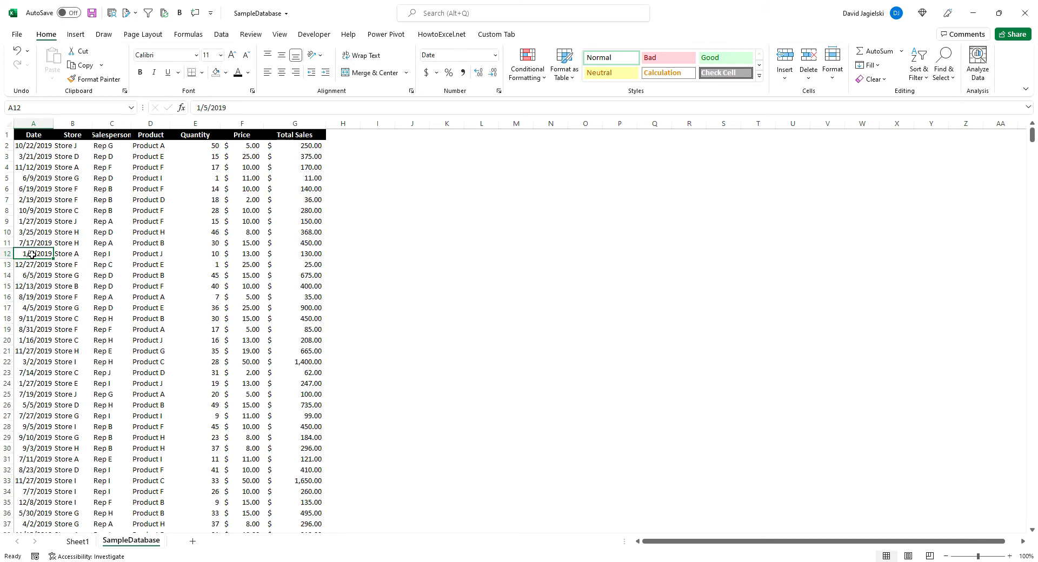
{"action": "key", "text": "ctrl+Down"}
{"action": "key", "text": "Down"}
{"action": "type", "text": "j"}
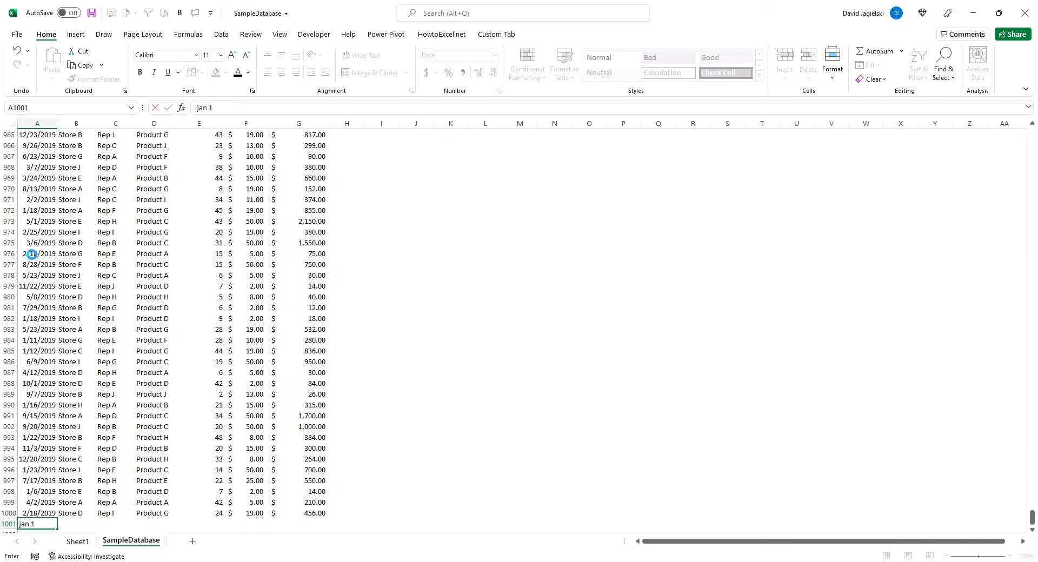
{"action": "key", "text": "Tab"}
Complete row 1001 by filling the store, salesperson, product, quantity, price and total sales down from row 1000
{"action": "key", "text": "ctrl+d"}
{"action": "key", "text": "Tab"}
{"action": "key", "text": "ctrl+d"}
{"action": "key", "text": "Tab"}
{"action": "key", "text": "ctrl+d"}
{"action": "key", "text": "Tab"}
{"action": "key", "text": "ctrl+d"}
{"action": "key", "text": "Tab"}
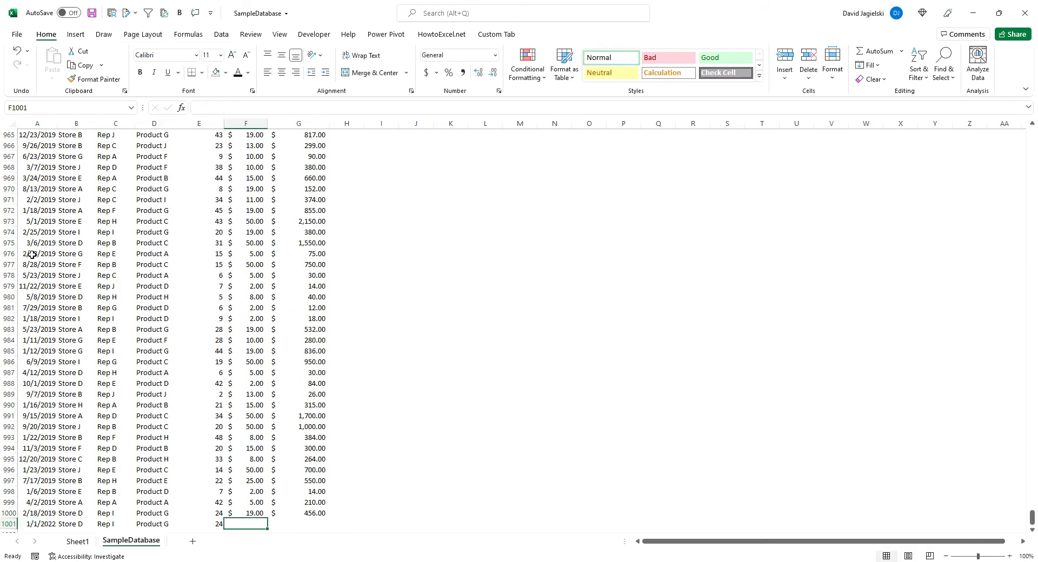
{"action": "key", "text": "ctrl+d"}
{"action": "key", "text": "Tab"}
{"action": "key", "text": "ctrl+d"}
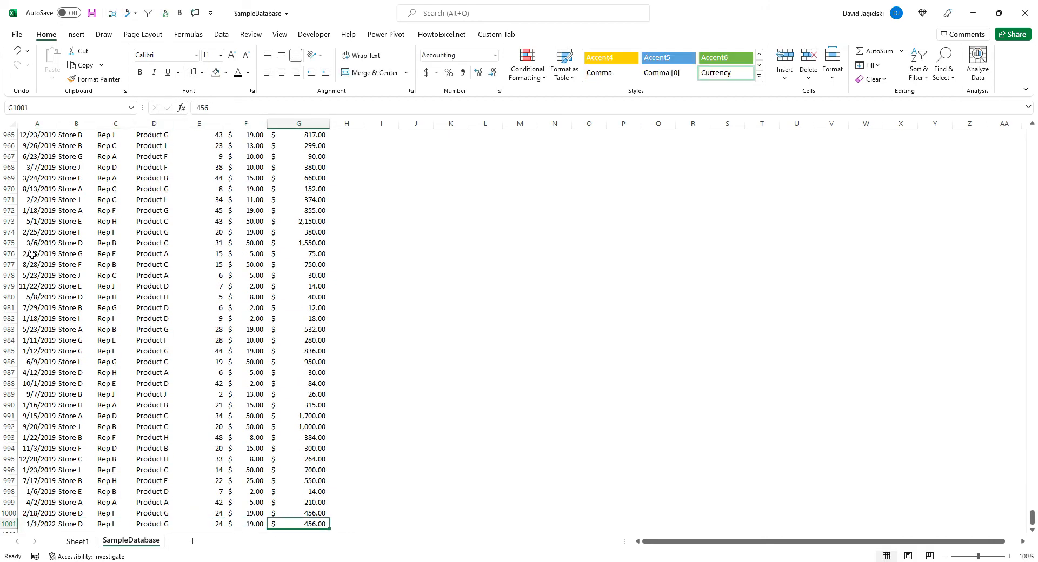
Check whether the PivotTable's source range includes the new row 1001, leaving the range unchanged
{"action": "left_click", "coordinate": [86, 541]}
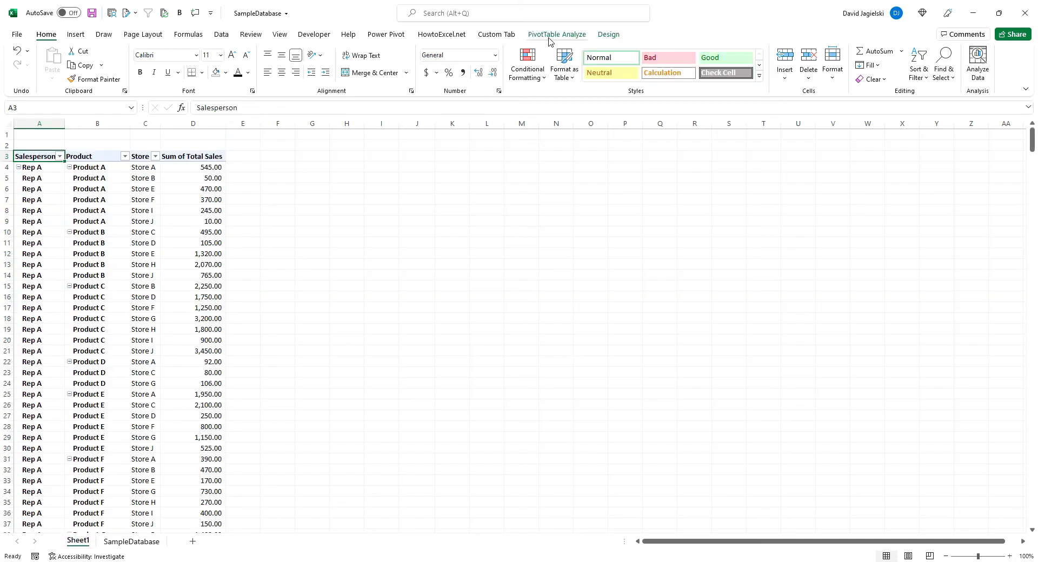
{"action": "left_click", "coordinate": [549, 37]}
{"action": "left_click", "coordinate": [457, 59]}
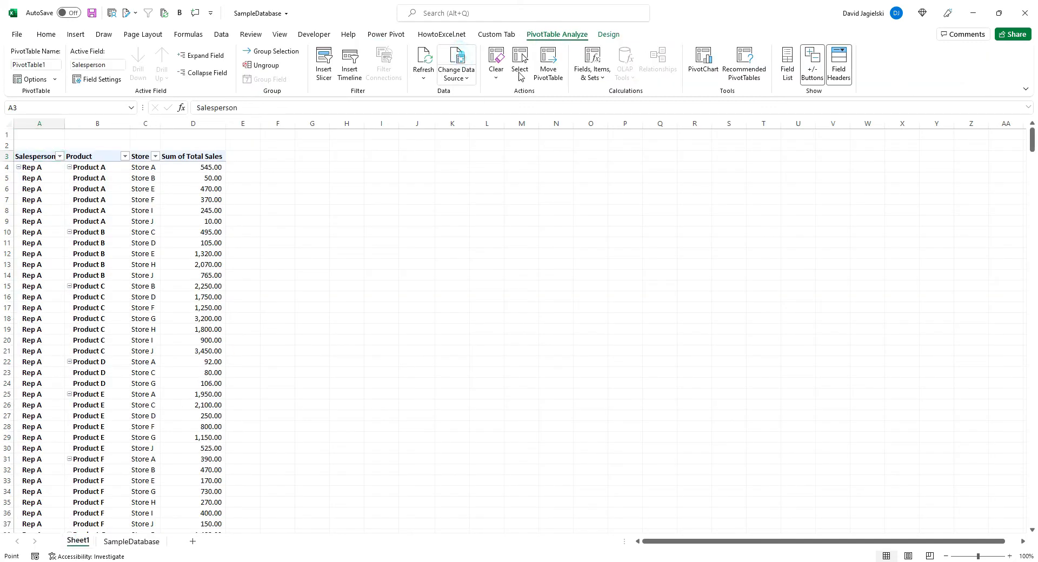
{"action": "left_click_drag", "start_coordinate": [1032, 136], "coordinate": [1031, 518]}
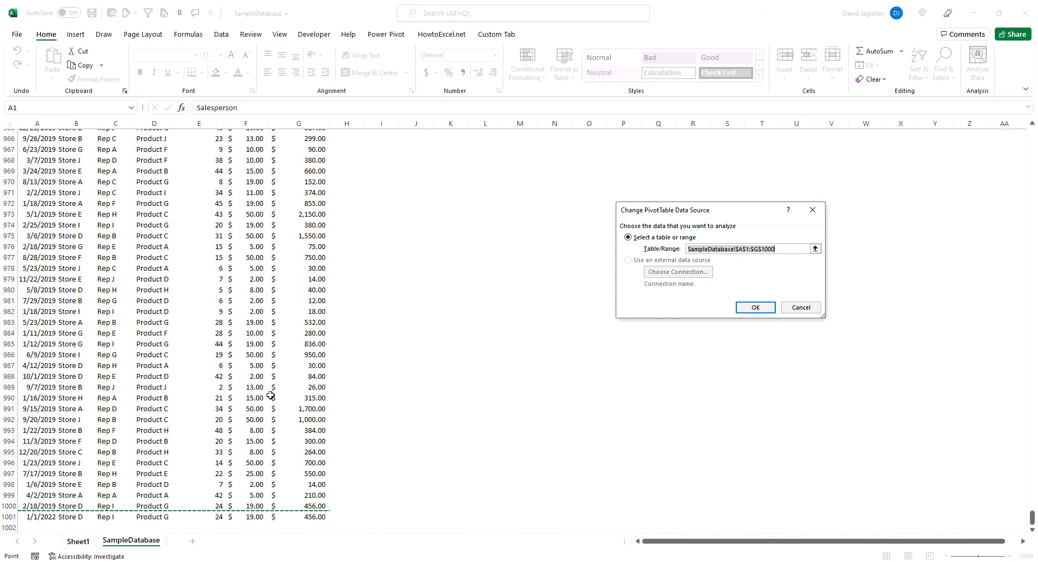
{"action": "scroll", "coordinate": [157, 522], "scroll_direction": "down", "scroll_amount": 1}
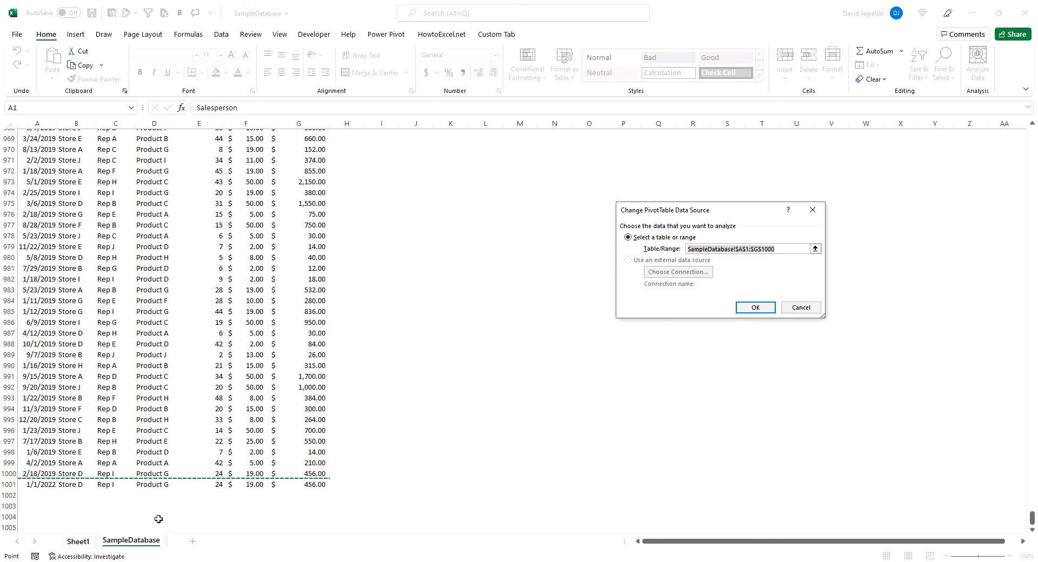
{"action": "left_click", "coordinate": [802, 308]}
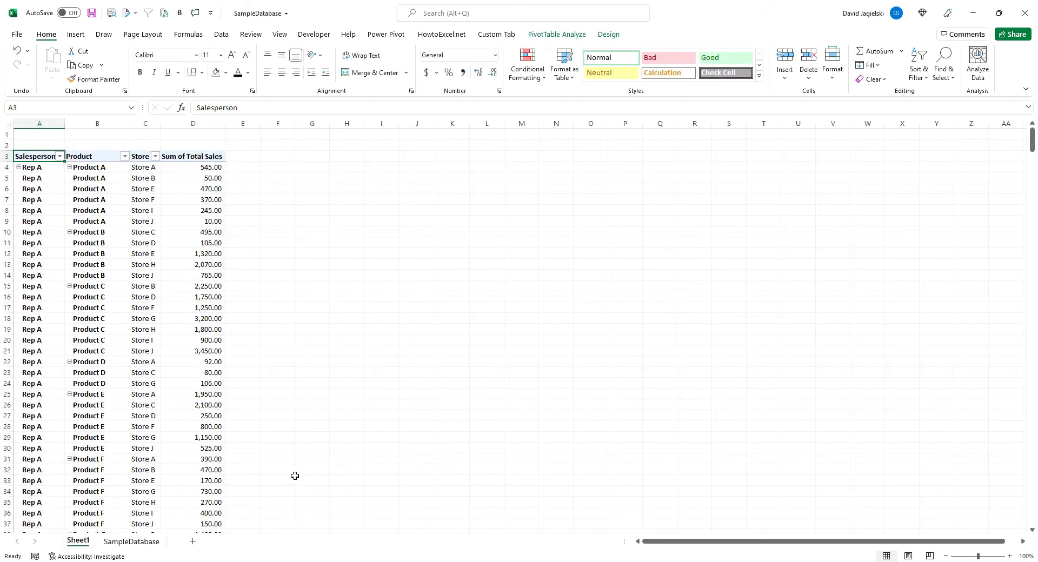
Start a new defined name called Database with workbook scope
{"action": "left_click", "coordinate": [189, 35]}
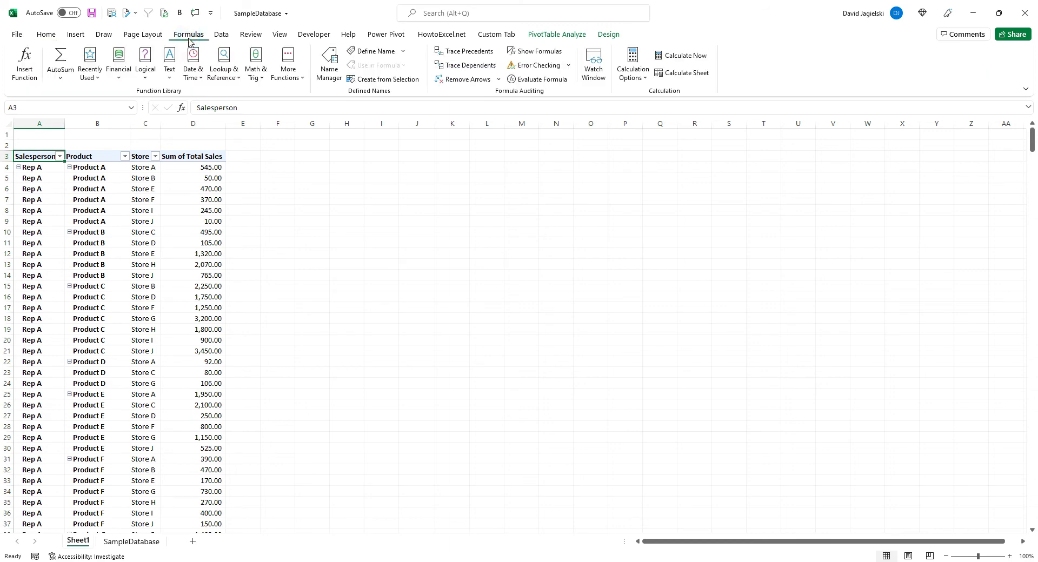
{"action": "left_click", "coordinate": [323, 66]}
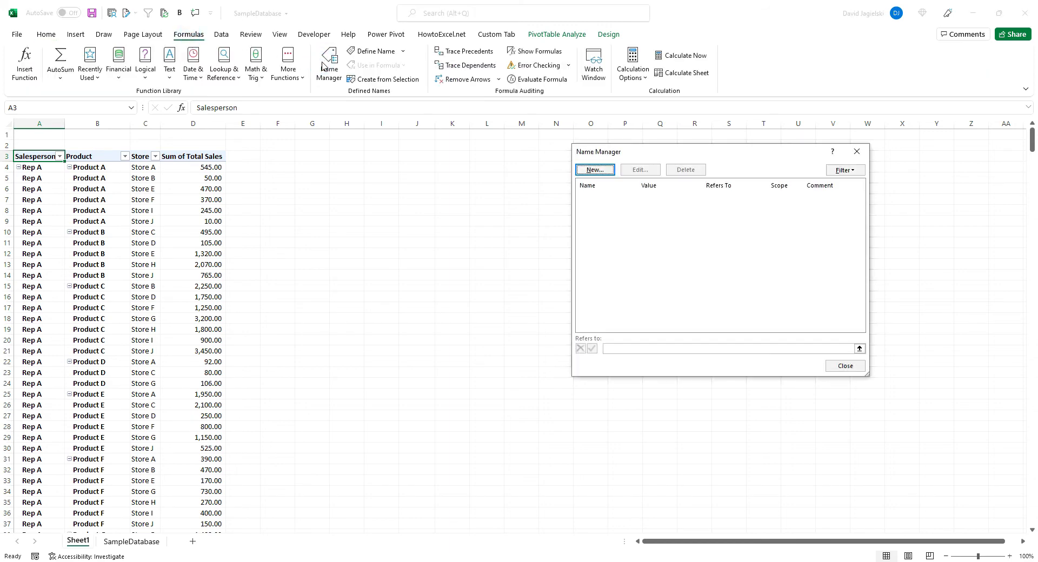
{"action": "left_click", "coordinate": [595, 169]}
{"action": "type", "text": "Da"}
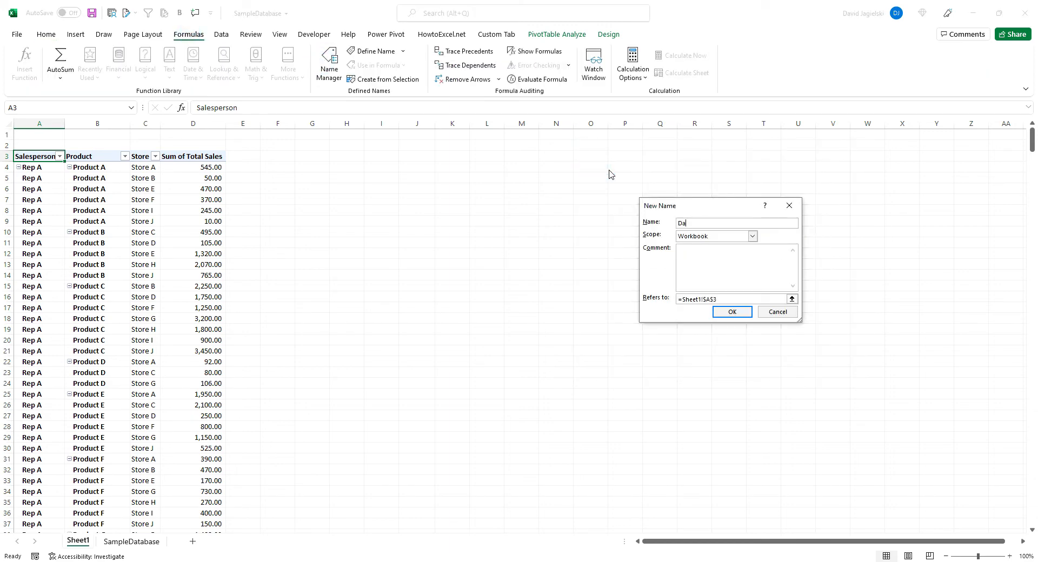
{"action": "type", "text": "tabase"}
Define the Database name as =OFFSET(SampleDatabase!$A$1,0,0,COUNTA(SampleDatabase!$A:$A),7) and save it
{"action": "key", "text": "Tab"}
{"action": "key", "text": "Tab"}
{"action": "key", "text": "Tab"}
{"action": "type", "text": "="}
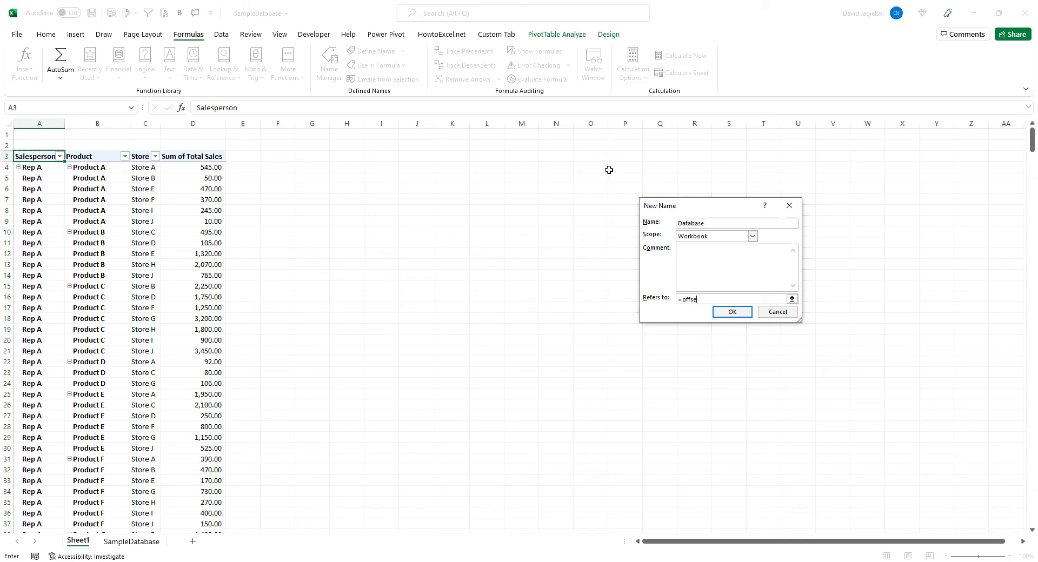
{"action": "type", "text": "offset("}
{"action": "left_click", "coordinate": [135, 542]}
{"action": "left_click_drag", "start_coordinate": [1030, 518], "coordinate": [1013, 123]}
{"action": "left_click", "coordinate": [34, 138]}
{"action": "type", "text": ",0"}
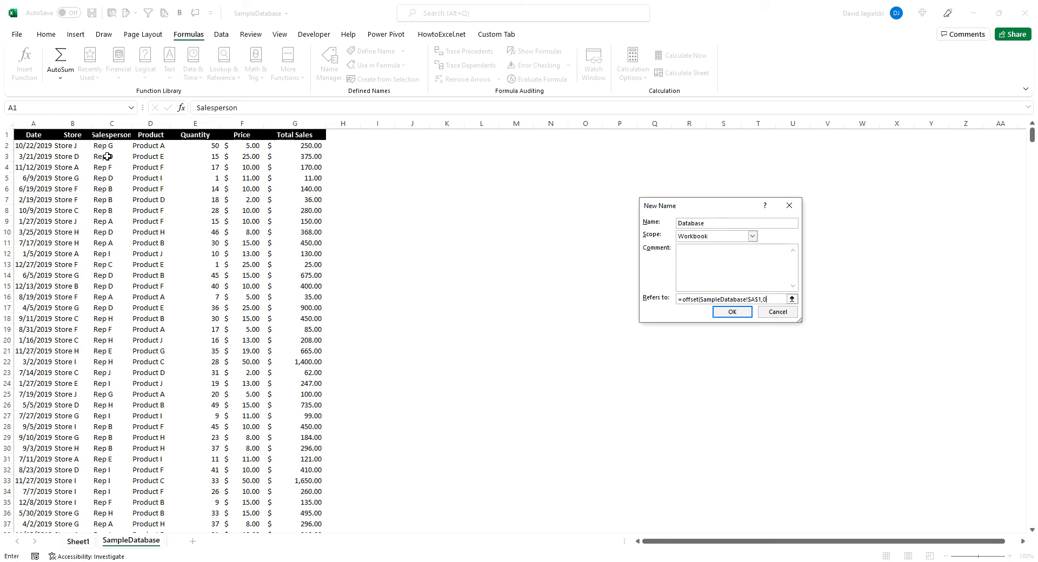
{"action": "type", "text": ",0,counta("}
{"action": "left_click", "coordinate": [30, 124]}
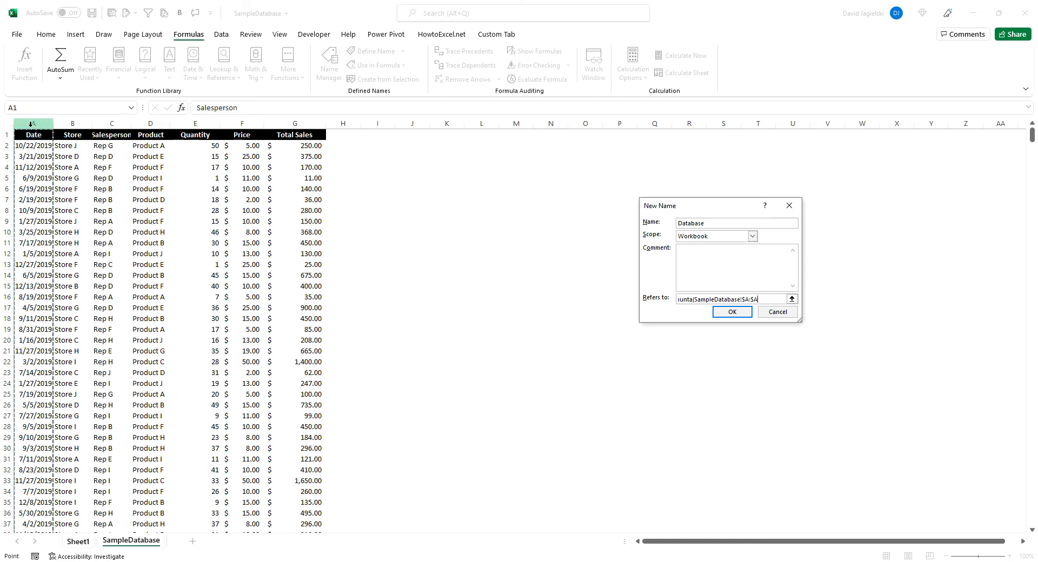
{"action": "type", "text": "),7)"}
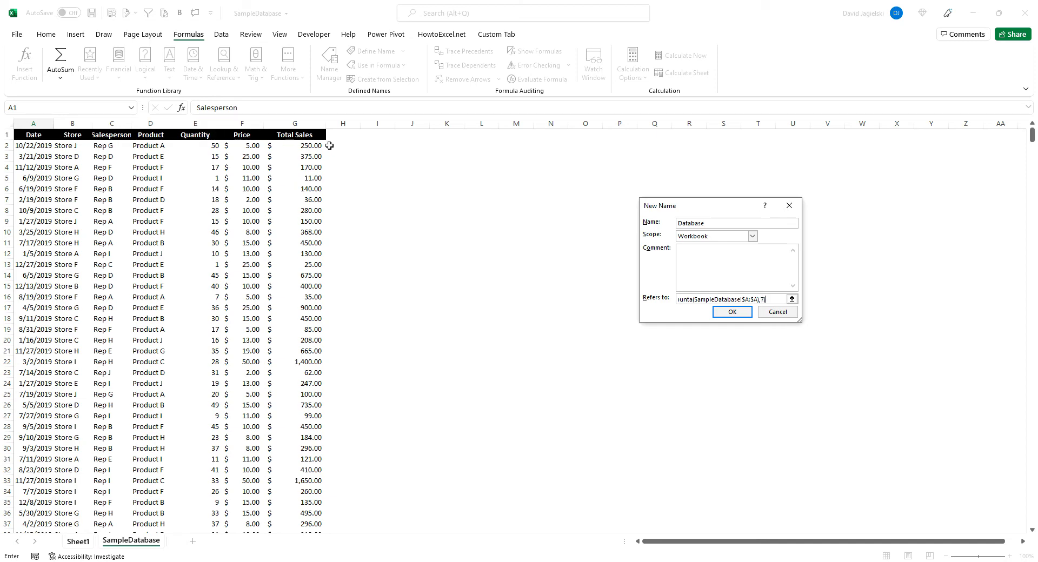
{"action": "key", "text": "Return"}
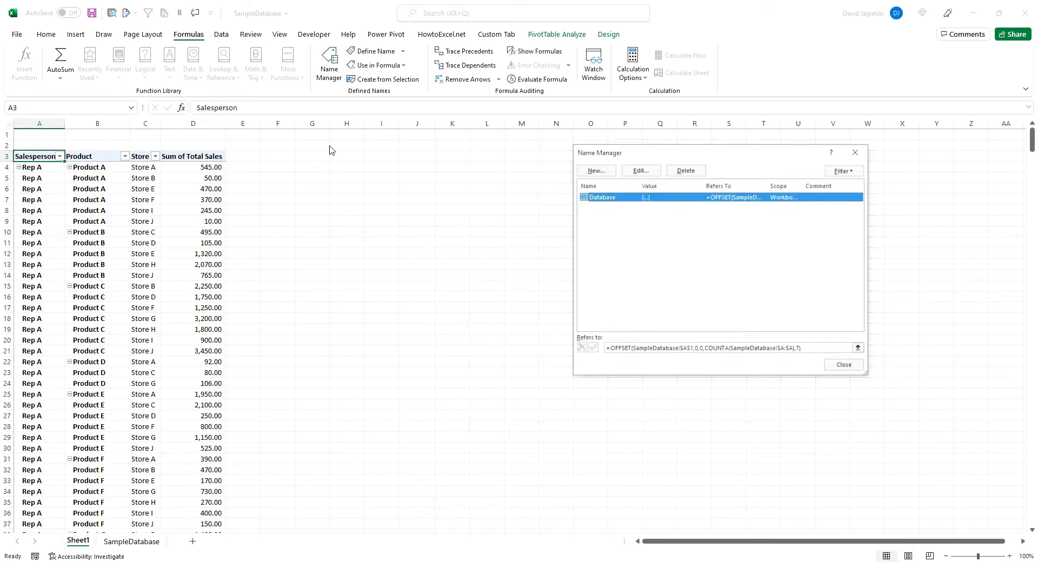
Check which rows of SampleDatabase the Database name covers, down to the last record, and close the list of names
{"action": "left_click", "coordinate": [818, 346]}
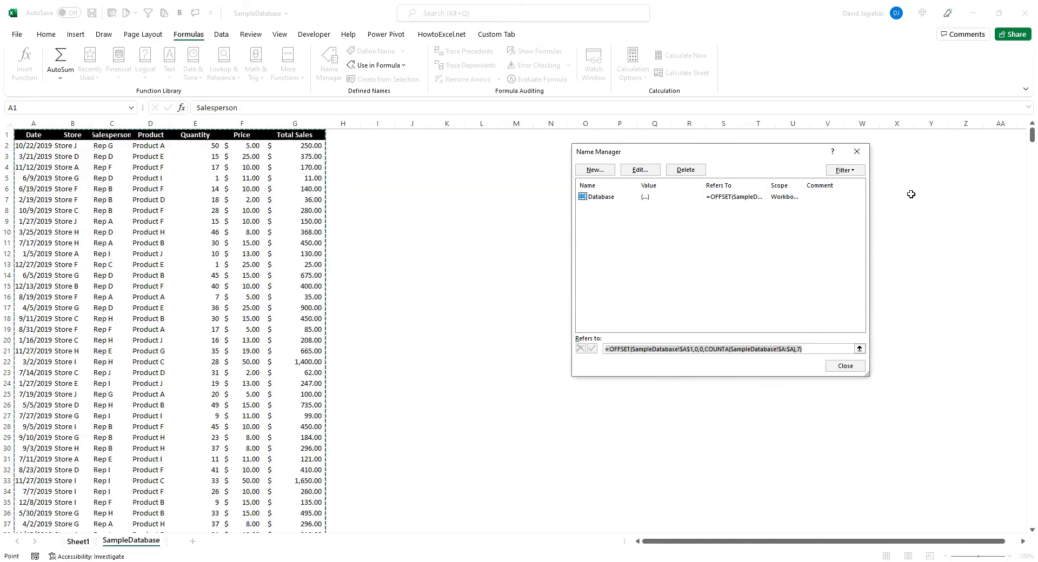
{"action": "left_click_drag", "start_coordinate": [1029, 135], "coordinate": [1032, 528]}
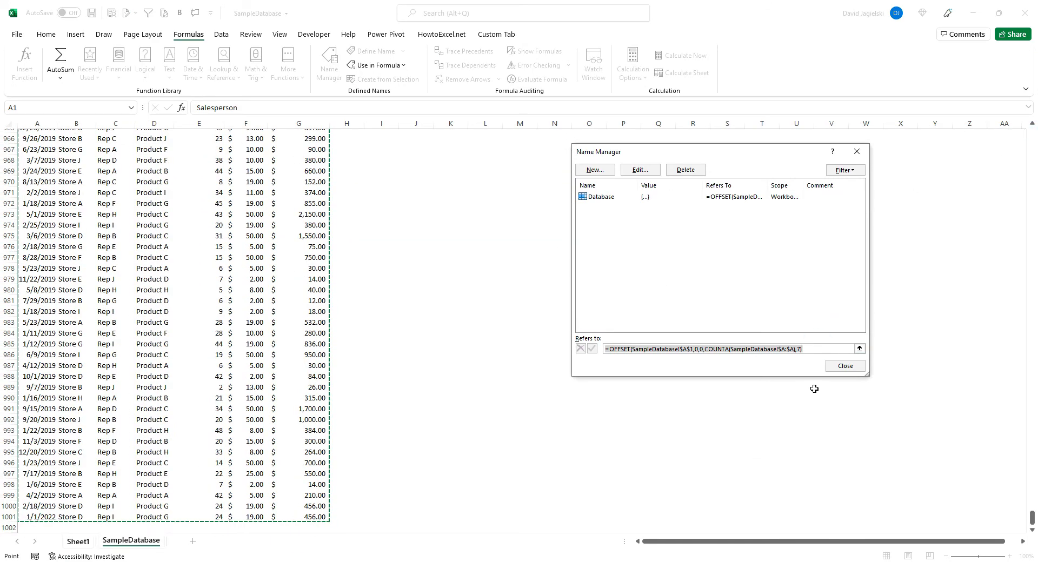
{"action": "left_click", "coordinate": [841, 367]}
Change the data source of the PivotTable on Sheet1 to the named range Database
{"action": "left_click", "coordinate": [184, 253]}
{"action": "left_click", "coordinate": [534, 34]}
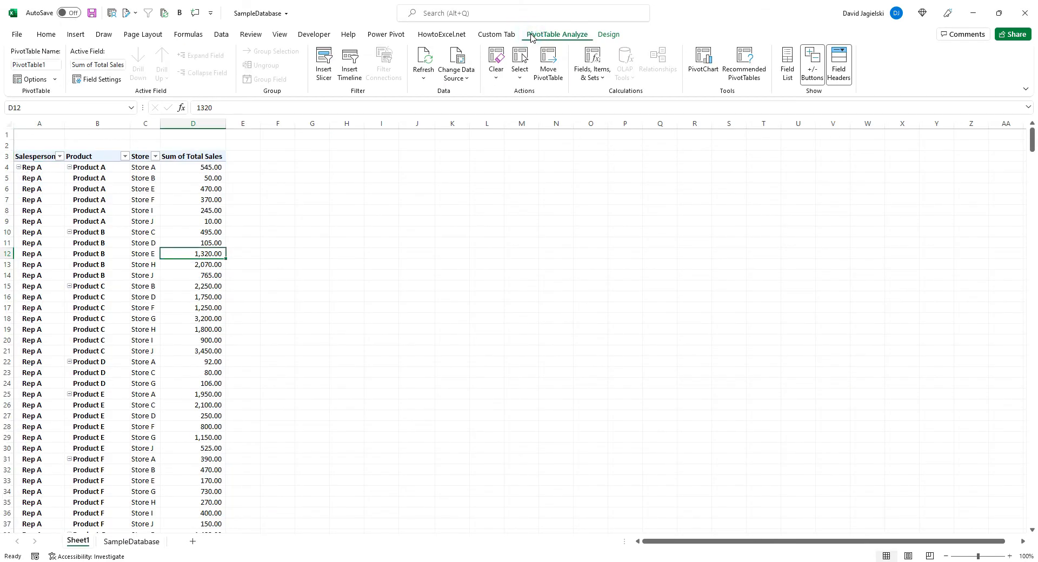
{"action": "left_click", "coordinate": [457, 59]}
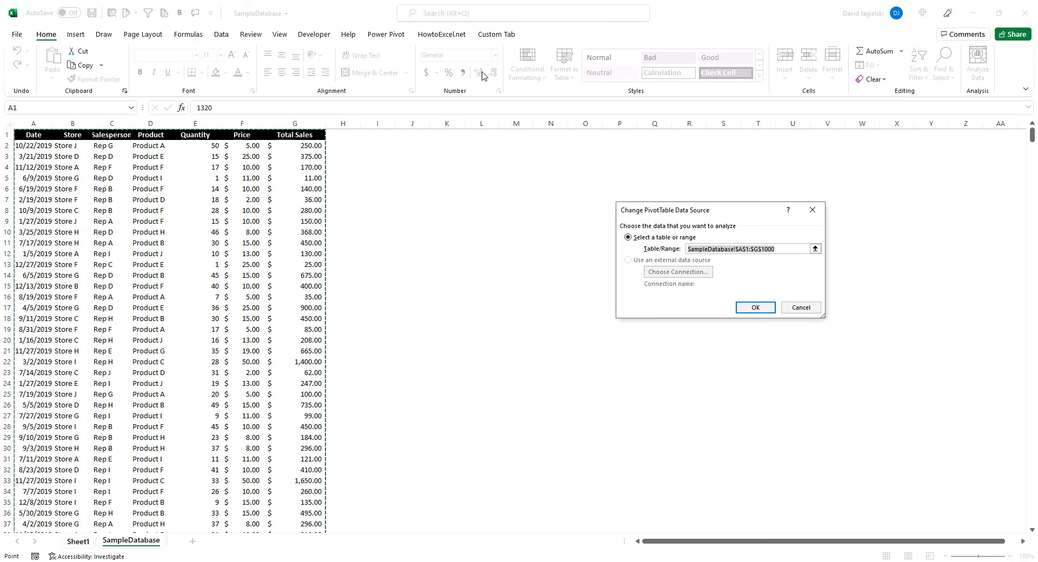
{"action": "type", "text": "Data"}
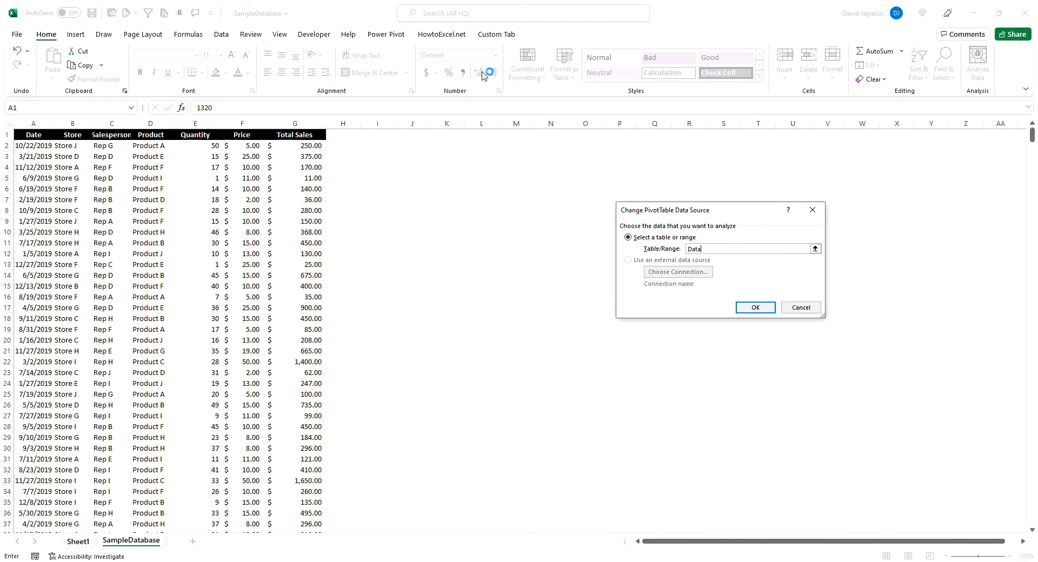
{"action": "key", "text": "Return"}
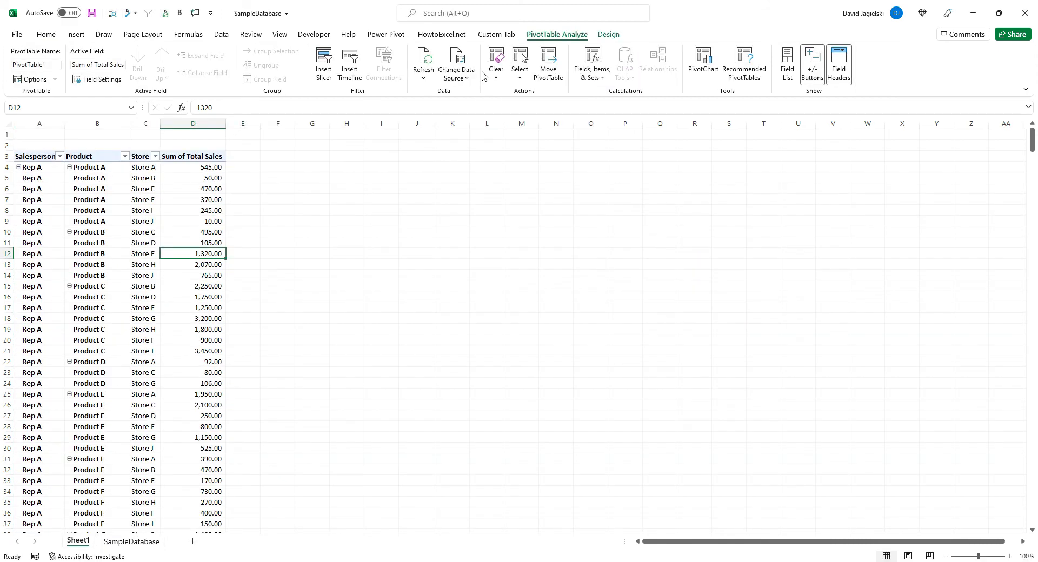
Start another record below the last row of SampleDatabase by entering the date jan 2 in A1002
{"action": "left_click", "coordinate": [131, 541]}
{"action": "left_click", "coordinate": [31, 321]}
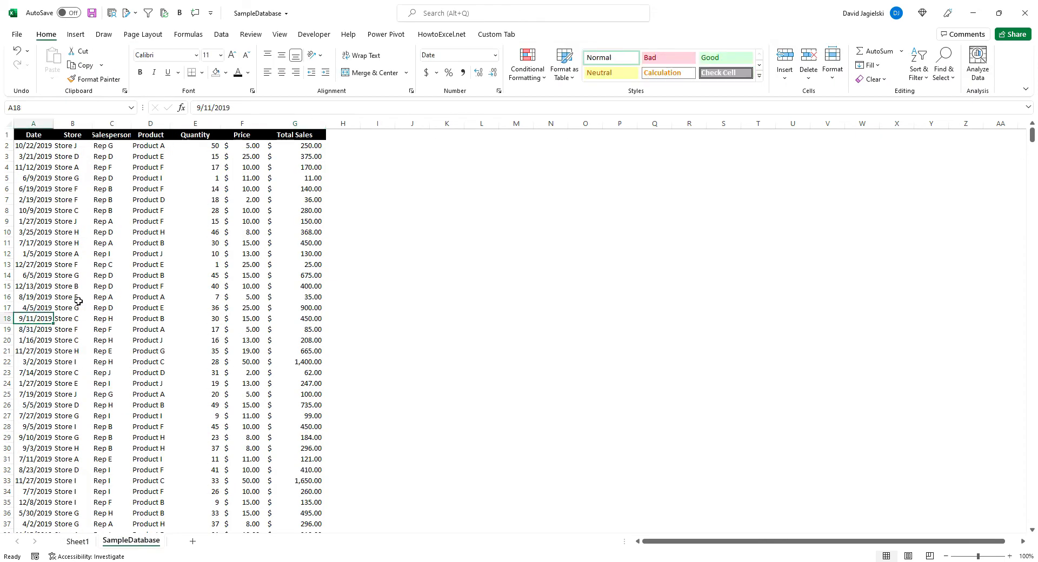
{"action": "key", "text": "ctrl+Down"}
{"action": "key", "text": "Down"}
{"action": "type", "text": "jan"}
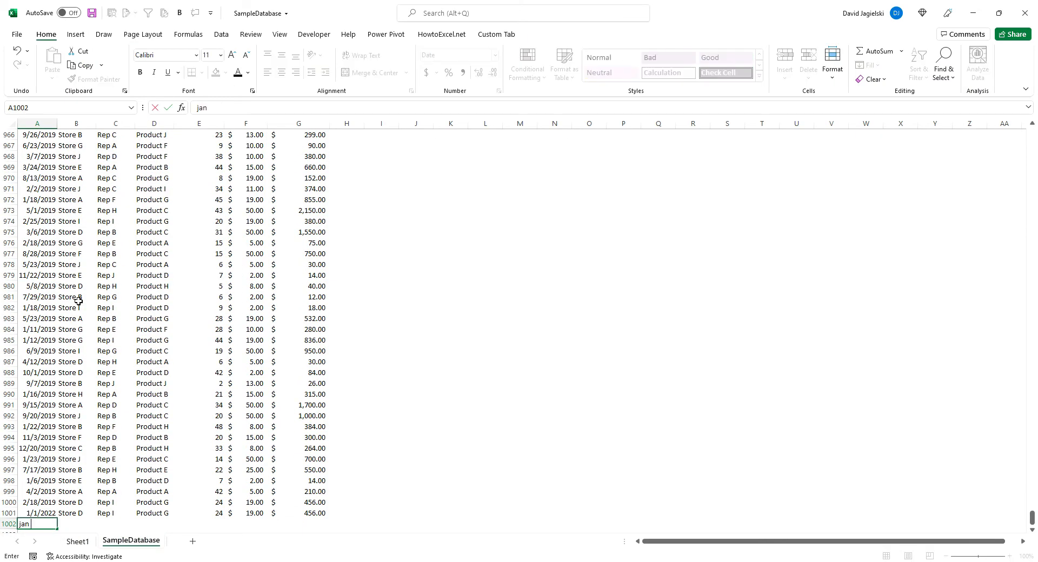
{"action": "type", "text": " 2"}
Complete row 1002 by filling the store, salesperson, product, quantity, price and total sales down from row 1001
{"action": "key", "text": "Tab"}
{"action": "key", "text": "ctrl+d"}
{"action": "key", "text": "Tab"}
{"action": "key", "text": "ctrl+d"}
{"action": "key", "text": "Tab"}
{"action": "key", "text": "ctrl+d"}
{"action": "key", "text": "Tab"}
{"action": "key", "text": "ctrl+d"}
{"action": "key", "text": "Tab"}
{"action": "key", "text": "ctrl+d"}
{"action": "key", "text": "Tab"}
{"action": "key", "text": "ctrl+d"}
{"action": "key", "text": "Down"}
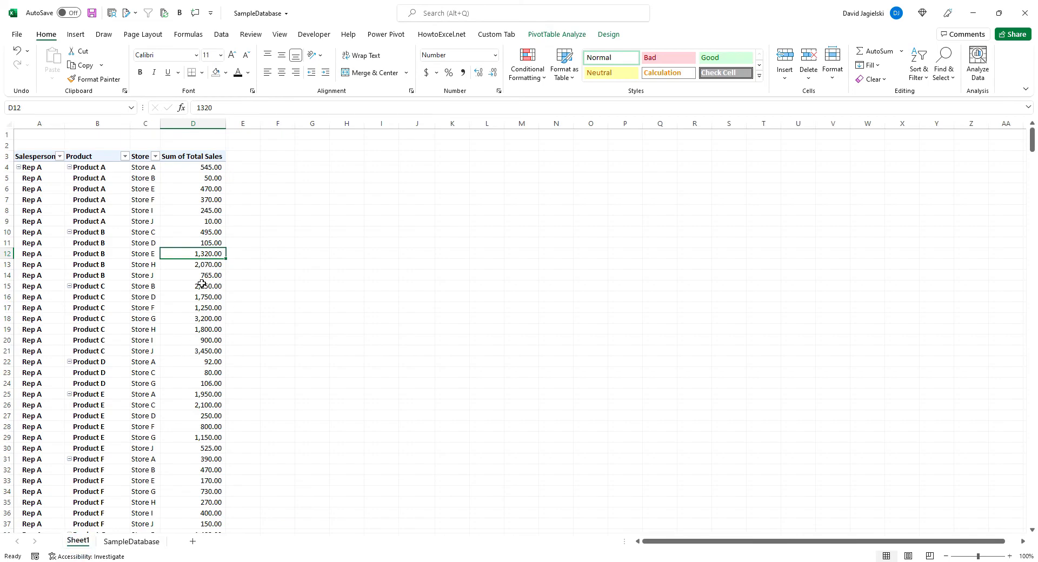
Refresh the PivotTable on Sheet1 and check whether its Database source range includes the new row 1002
{"action": "right_click", "coordinate": [201, 284]}
{"action": "left_click", "coordinate": [238, 338]}
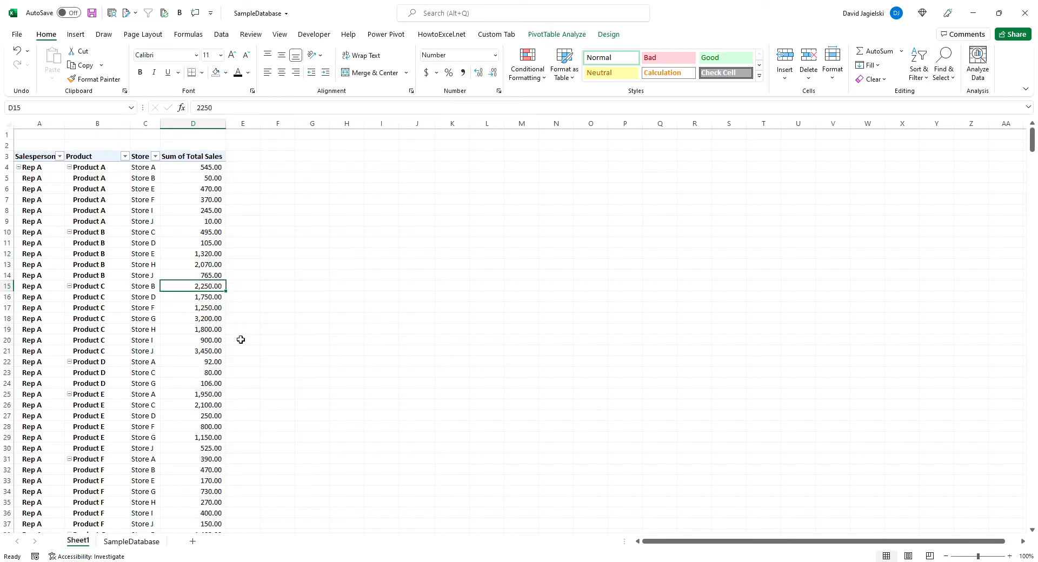
{"action": "left_click", "coordinate": [556, 35]}
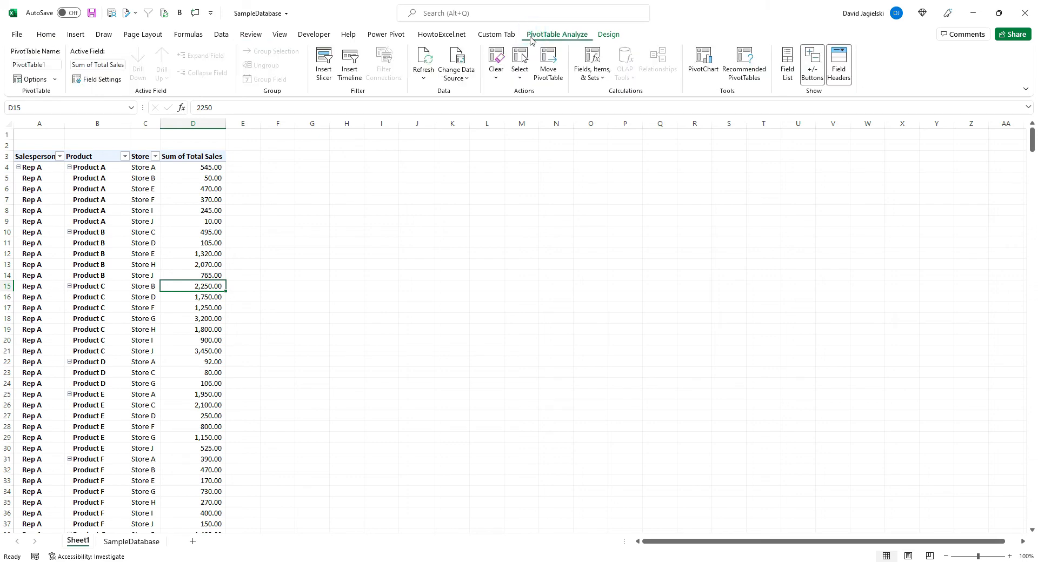
{"action": "left_click", "coordinate": [457, 57]}
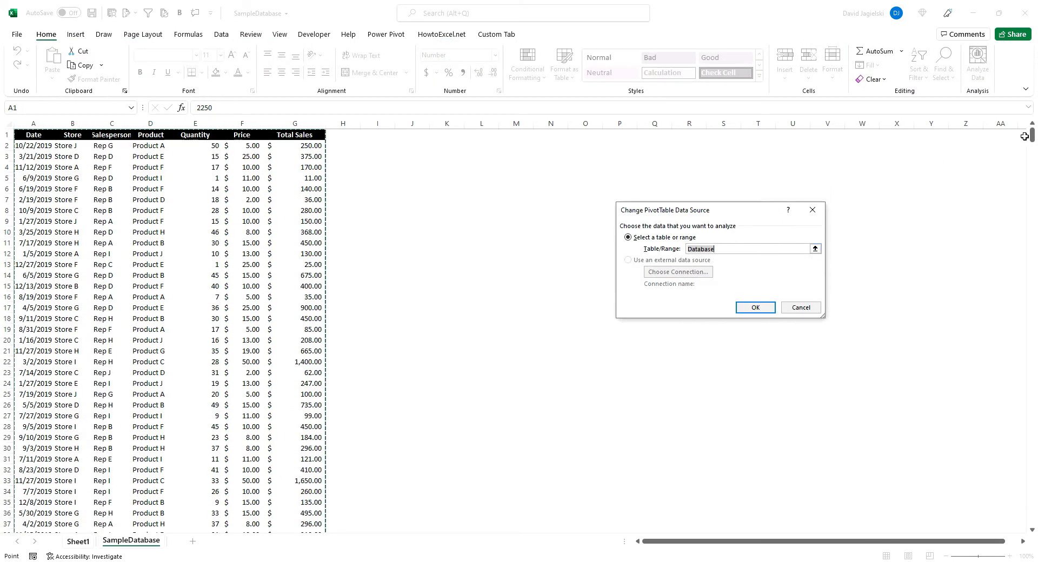
{"action": "left_click_drag", "start_coordinate": [1032, 137], "coordinate": [1032, 518]}
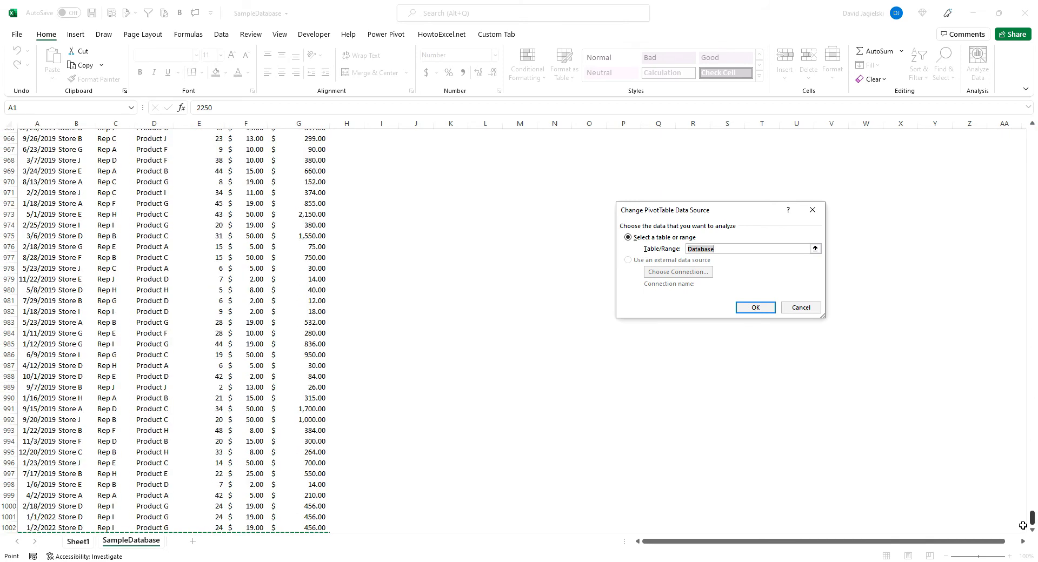
{"action": "scroll", "coordinate": [204, 280], "scroll_direction": "down", "scroll_amount": 2}
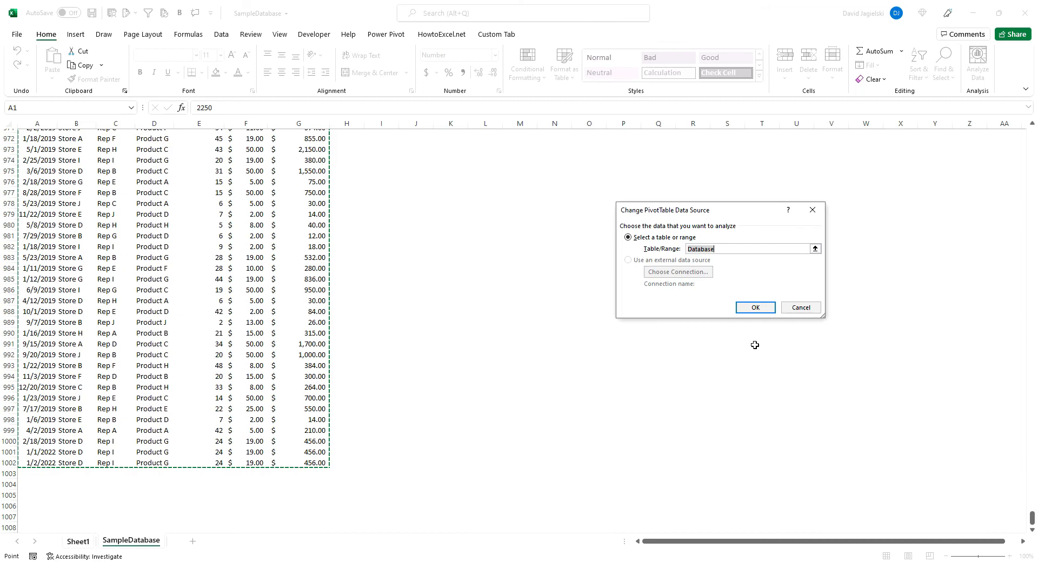
{"action": "left_click", "coordinate": [756, 308]}
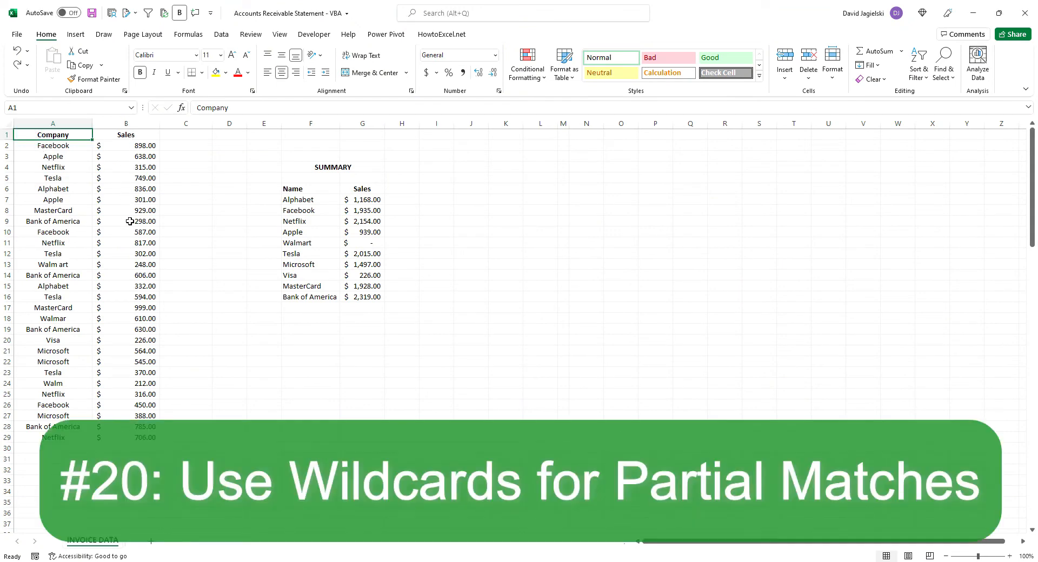
Examine the SUMIF formula behind the Alphabet sales total in G7 of the summary, leaving it unchanged
{"action": "left_click", "coordinate": [308, 199]}
{"action": "left_click", "coordinate": [358, 202]}
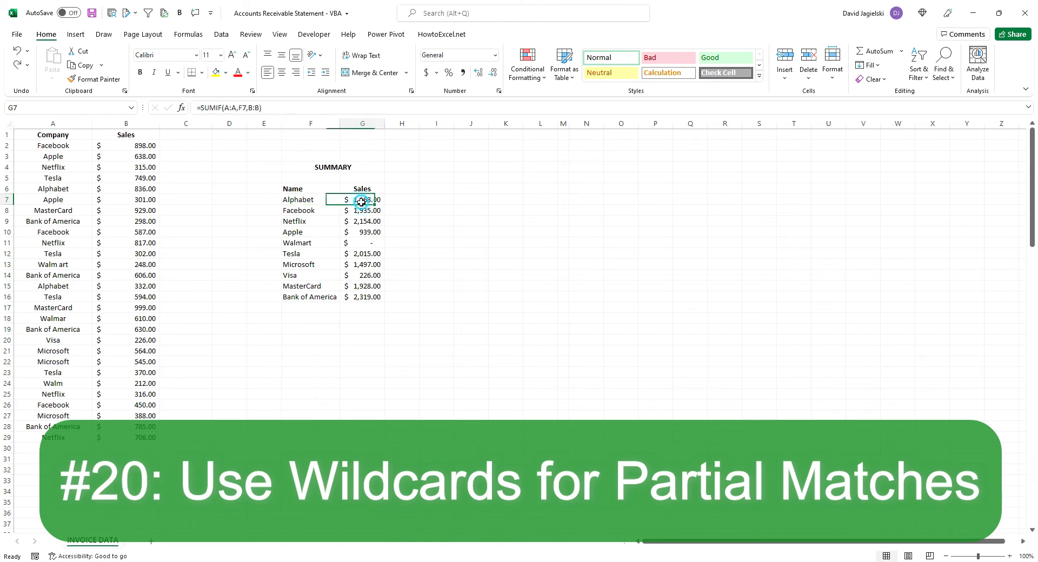
{"action": "left_click", "coordinate": [287, 112]}
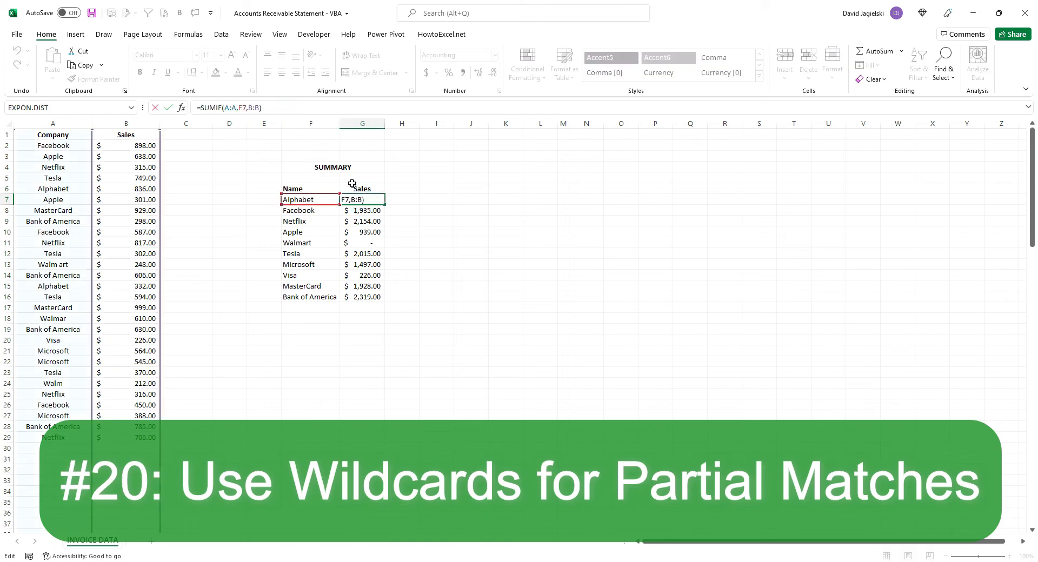
{"action": "key", "text": "ctrl+Return"}
Replace the criterion of the Walmart SUMIF formula in G11 with the wildcard text "Walm*"
{"action": "left_click", "coordinate": [358, 243]}
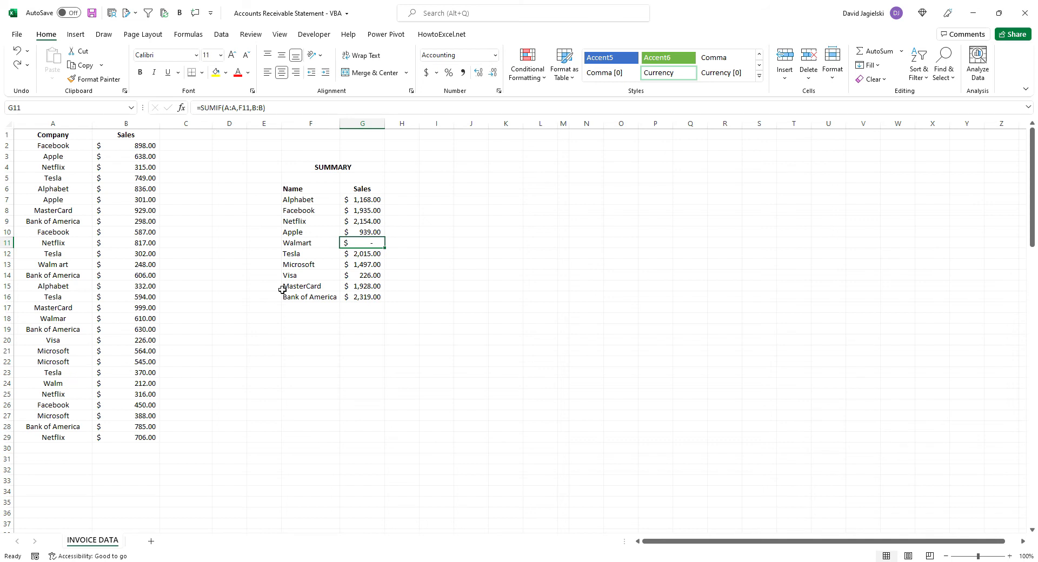
{"action": "double_click", "coordinate": [244, 108]}
{"action": "type", "text": "\"Walm"}
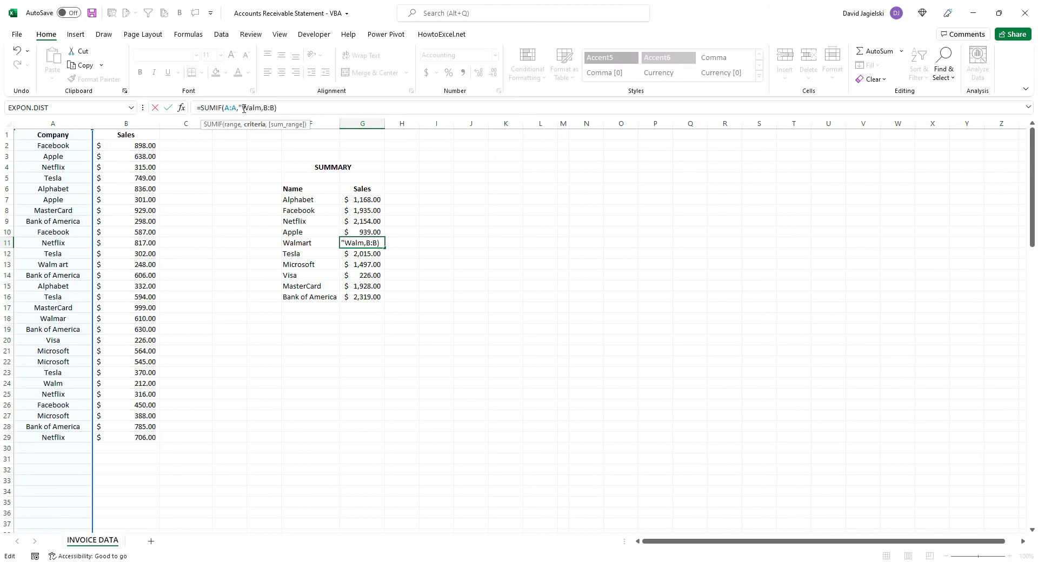
{"action": "type", "text": "*\""}
{"action": "key", "text": "ctrl+Return"}
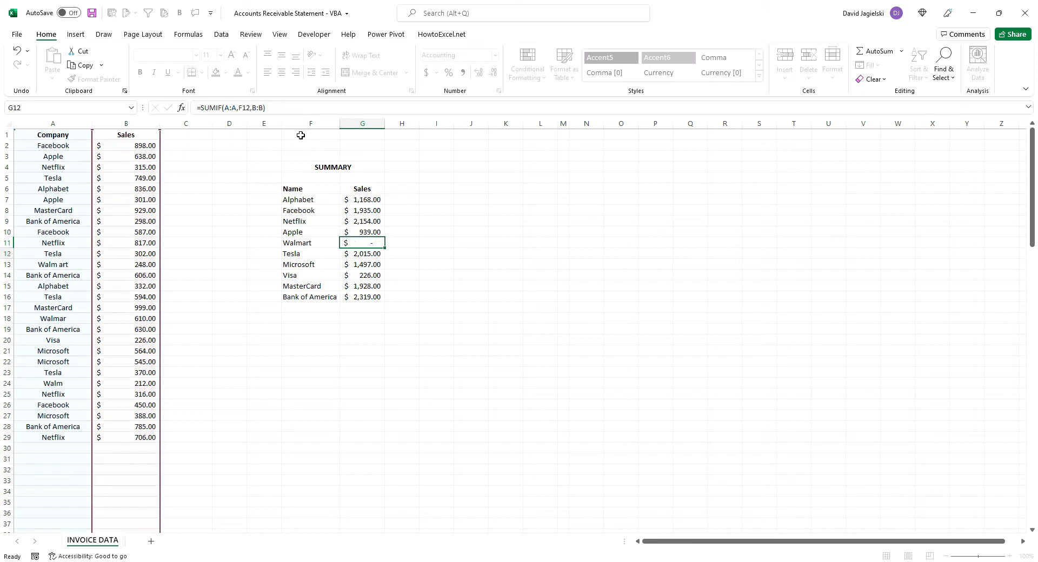
Select the sales amounts for Walm art, Walmar and Walm in B13, B18 and B24 together to check their sum
{"action": "left_click", "coordinate": [146, 263]}
{"action": "left_click", "coordinate": [135, 318], "text": "ctrl"}
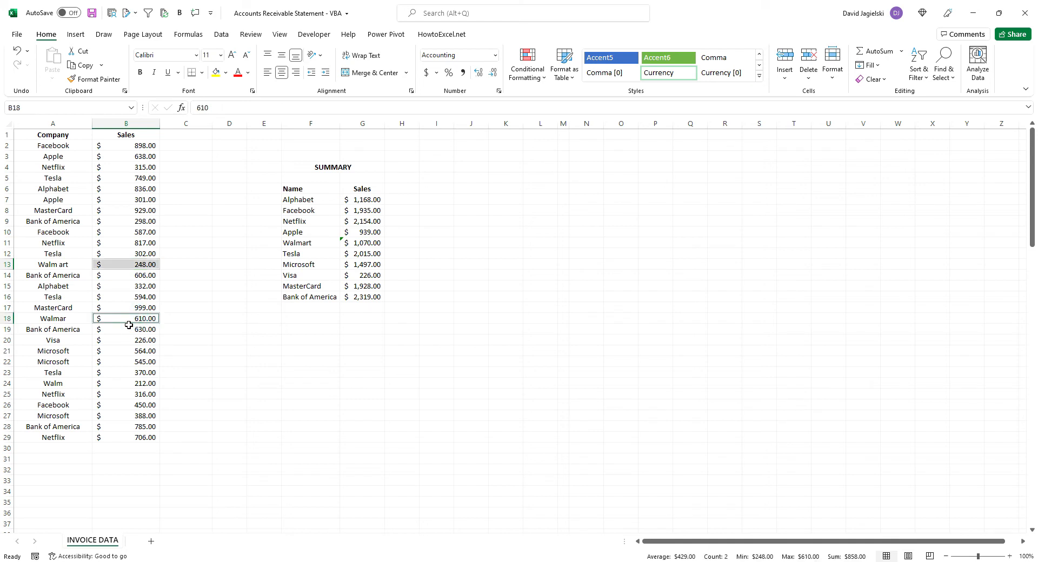
{"action": "left_click", "coordinate": [125, 385], "text": "ctrl"}
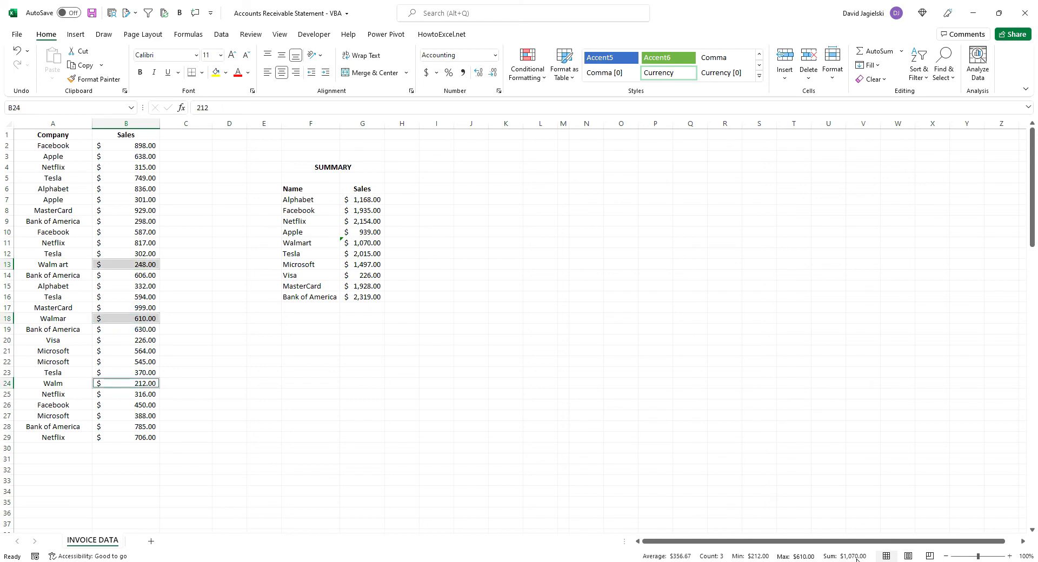
Change the Walmart formula in G11 to =SUMIF(A:A,F11&"*",B:B), joining the name cell with a wildcard
{"action": "left_click", "coordinate": [364, 241]}
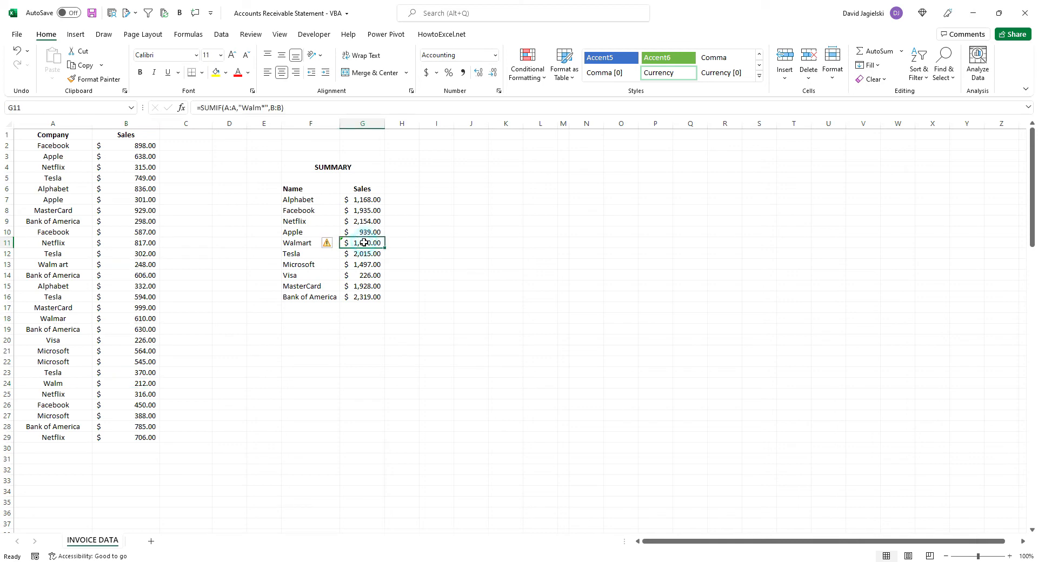
{"action": "left_click", "coordinate": [265, 108]}
{"action": "key", "text": "BackSpace"}
{"action": "key", "text": "BackSpace"}
{"action": "key", "text": "BackSpace"}
{"action": "key", "text": "BackSpace"}
{"action": "key", "text": "BackSpace"}
{"action": "key", "text": "BackSpace"}
{"action": "key", "text": "BackSpace"}
{"action": "key", "text": "BackSpace"}
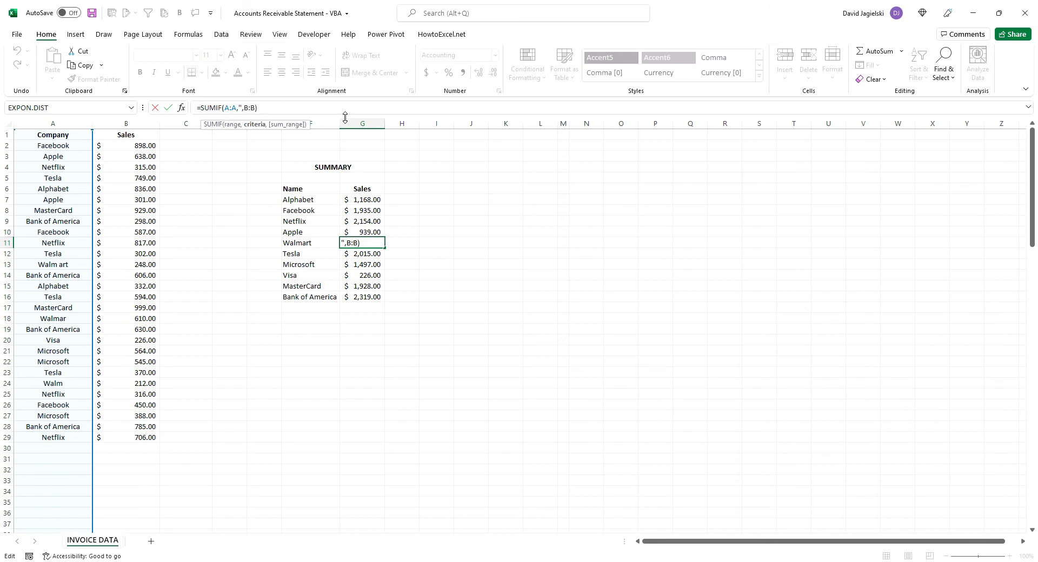
{"action": "left_click", "coordinate": [314, 245]}
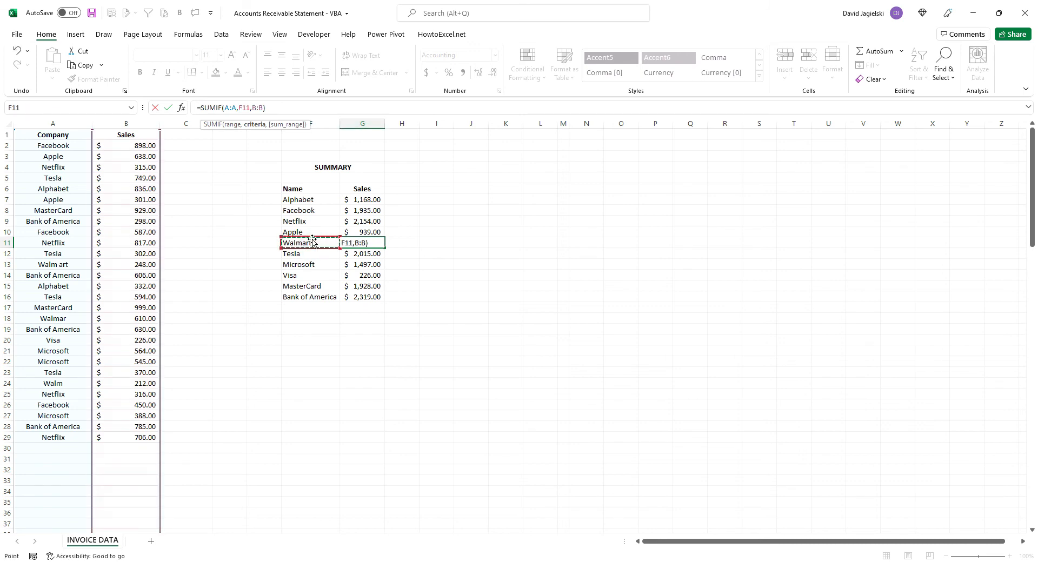
{"action": "type", "text": "&\"*\""}
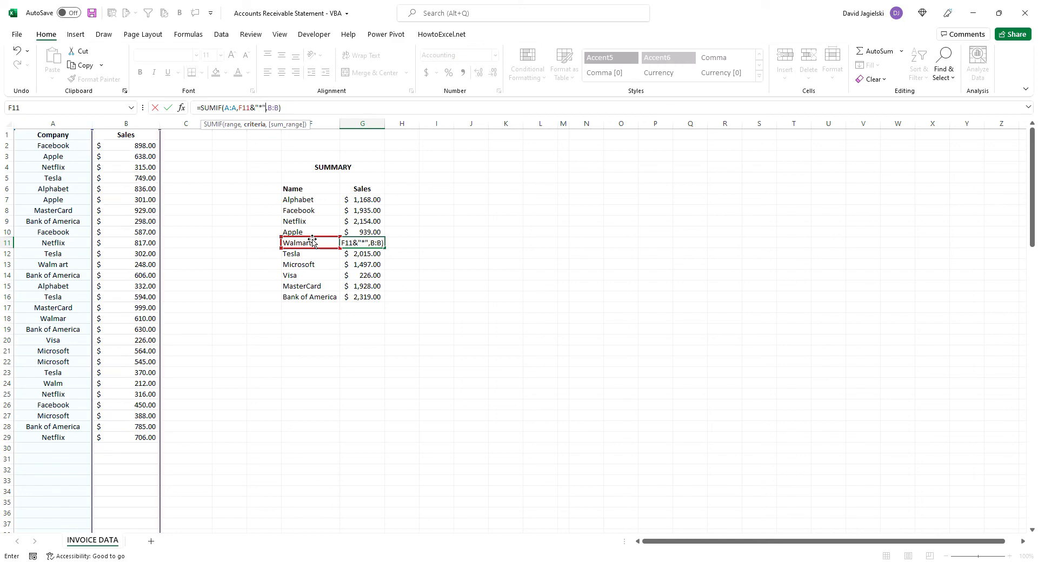
{"action": "key", "text": "Return"}
Shorten the summary name Walmart in F11 to Walm and select its sales total in G11
{"action": "left_click", "coordinate": [316, 241]}
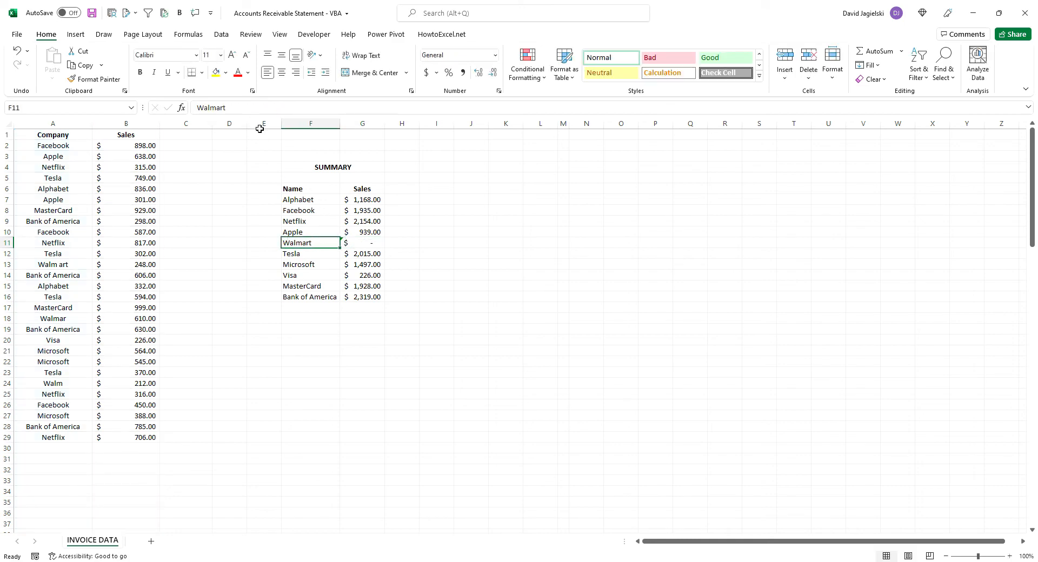
{"action": "left_click", "coordinate": [237, 110]}
{"action": "key", "text": "BackSpace"}
{"action": "key", "text": "BackSpace"}
{"action": "key", "text": "Return"}
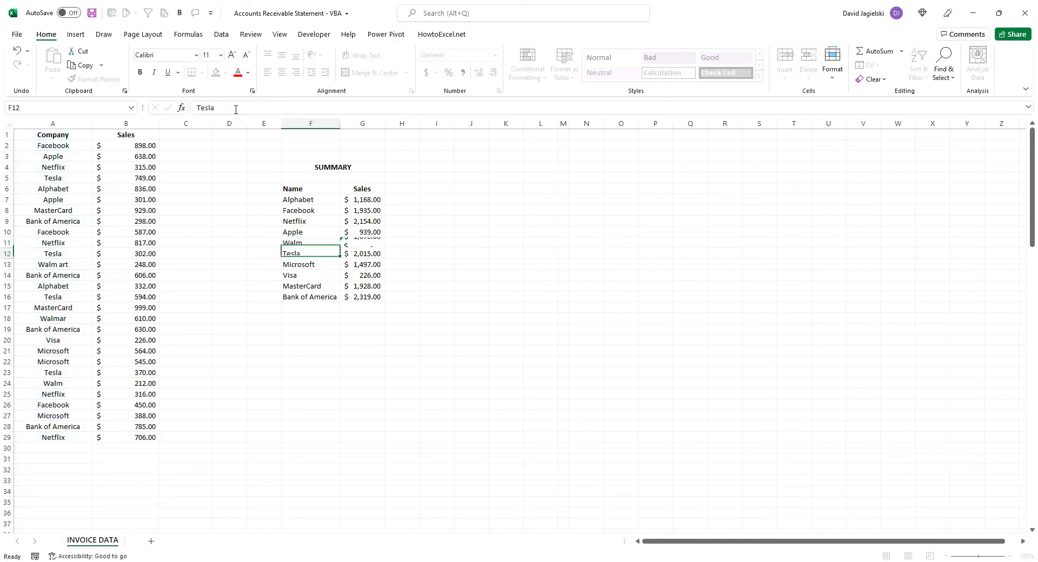
{"action": "key", "text": "Up"}
{"action": "key", "text": "Right"}
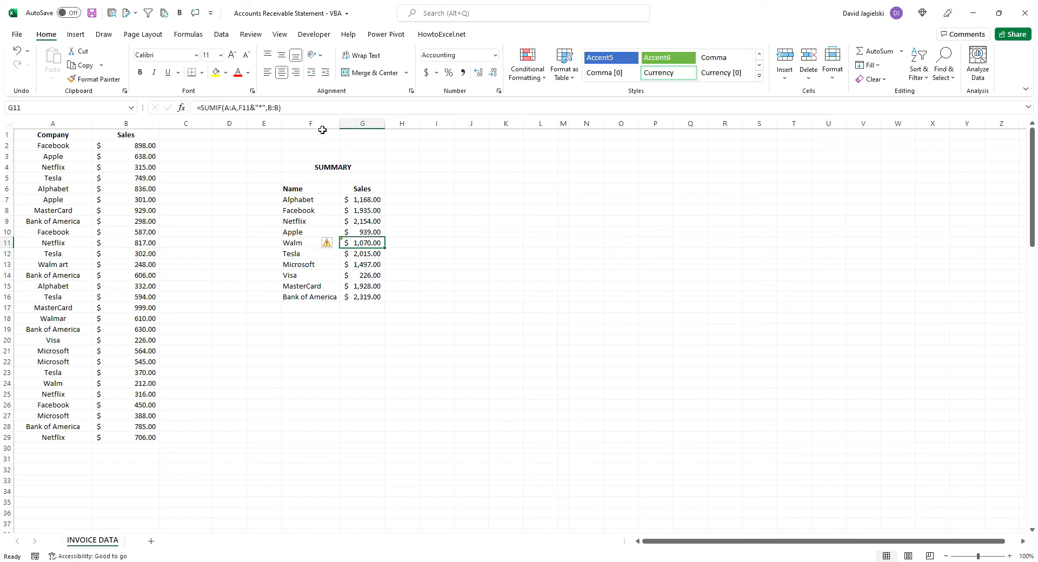
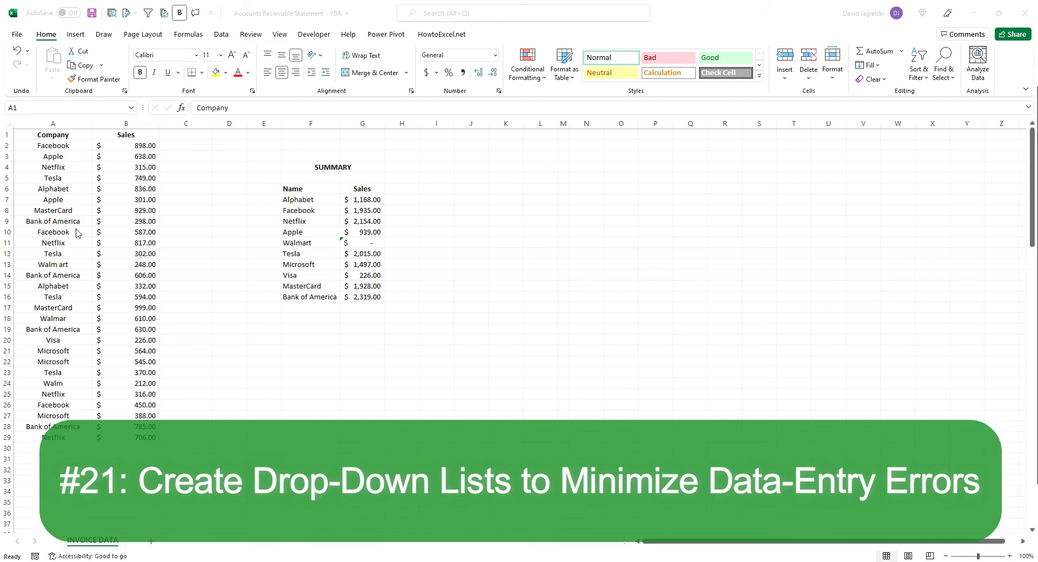
Name the range of summary company names in F7:F16 Companies
{"action": "left_click_drag", "start_coordinate": [301, 201], "coordinate": [327, 292]}
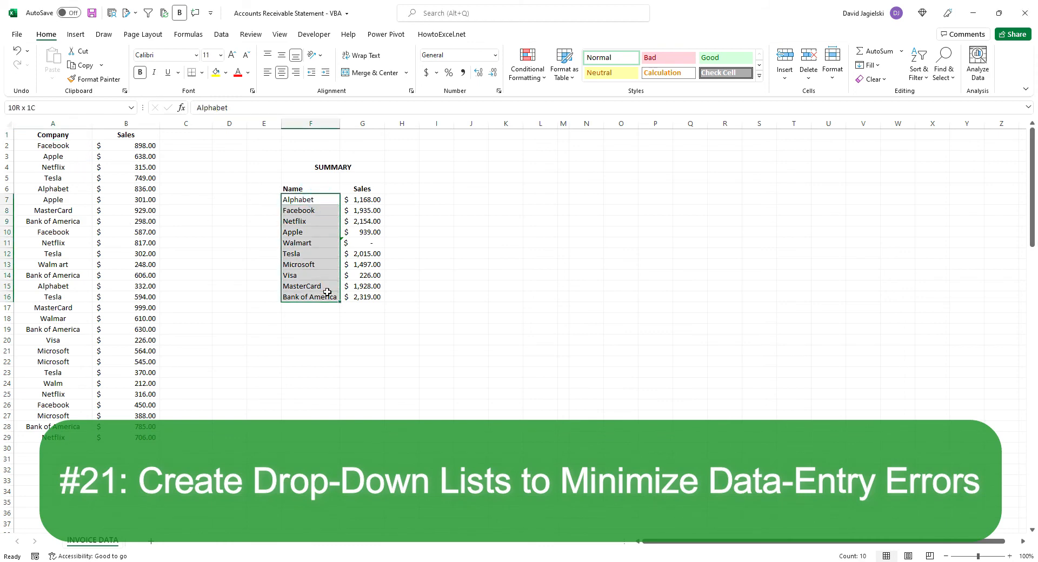
{"action": "left_click", "coordinate": [93, 110]}
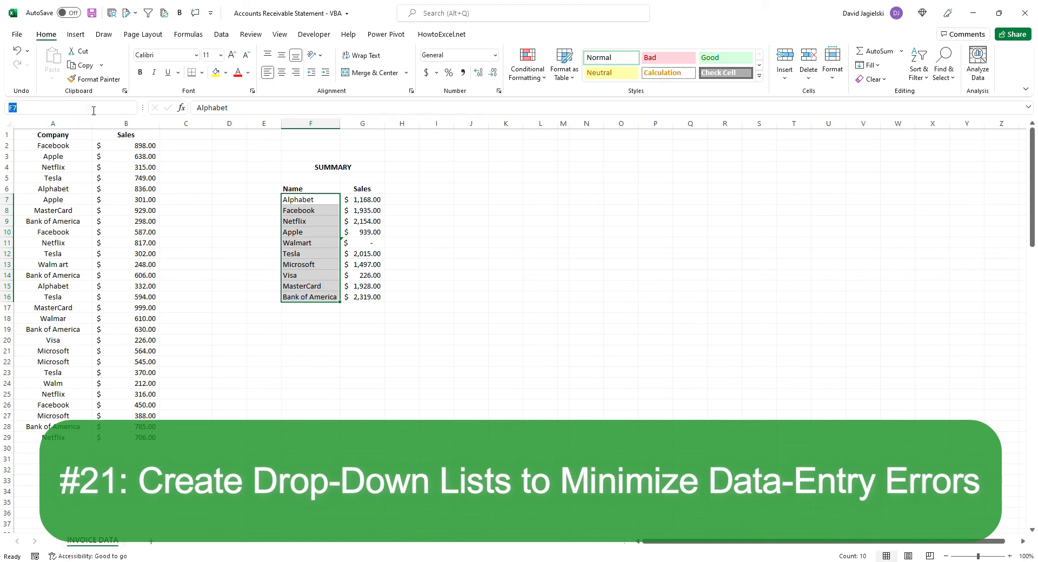
{"action": "key", "text": "Return"}
Apply List data validation to the company cells A2:A29, with the Companies named range as source
{"action": "left_click", "coordinate": [76, 144]}
{"action": "left_click_drag", "start_coordinate": [76, 145], "coordinate": [57, 439]}
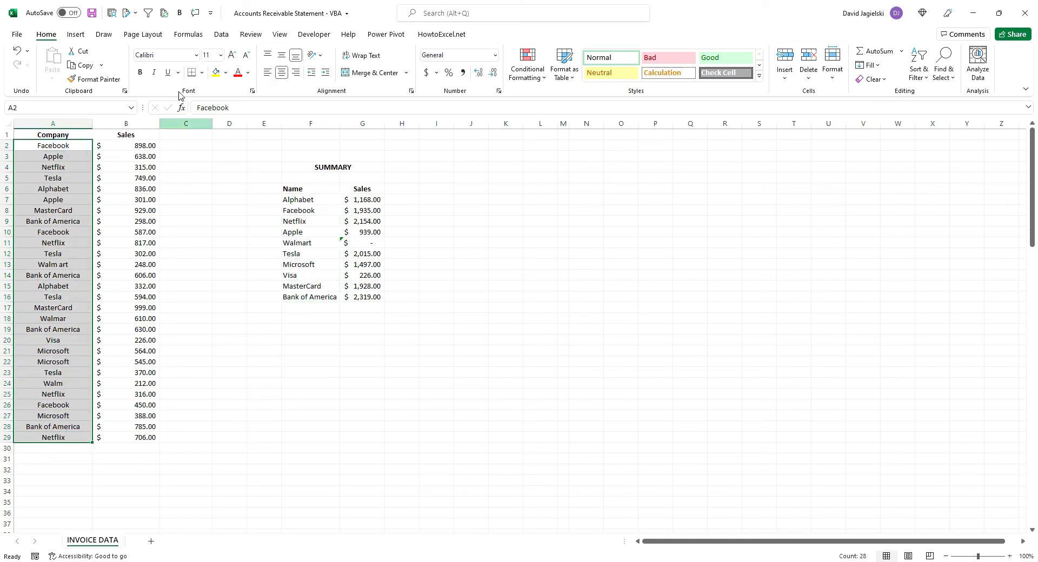
{"action": "left_click", "coordinate": [216, 37]}
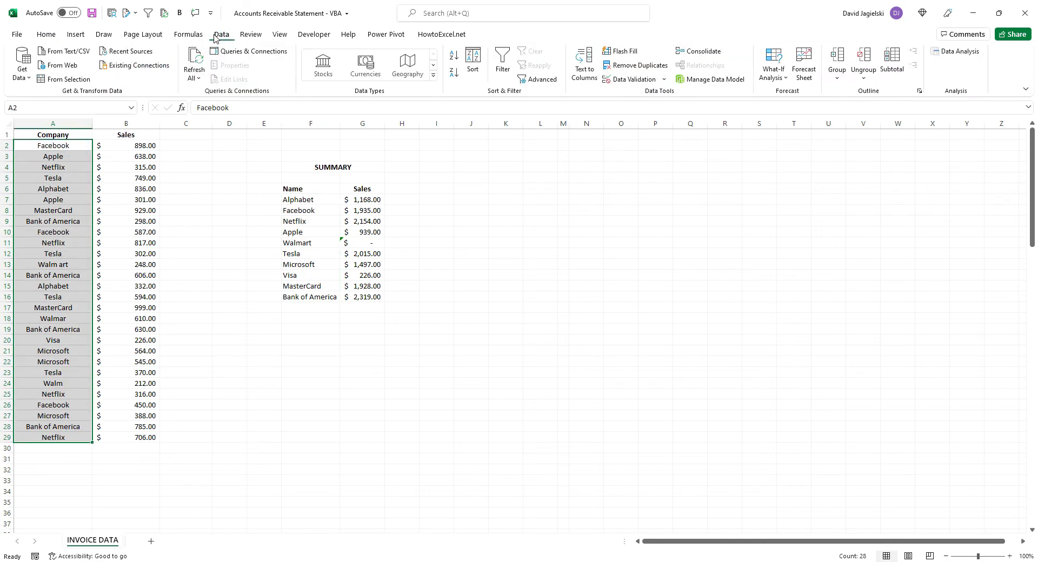
{"action": "left_click", "coordinate": [636, 83]}
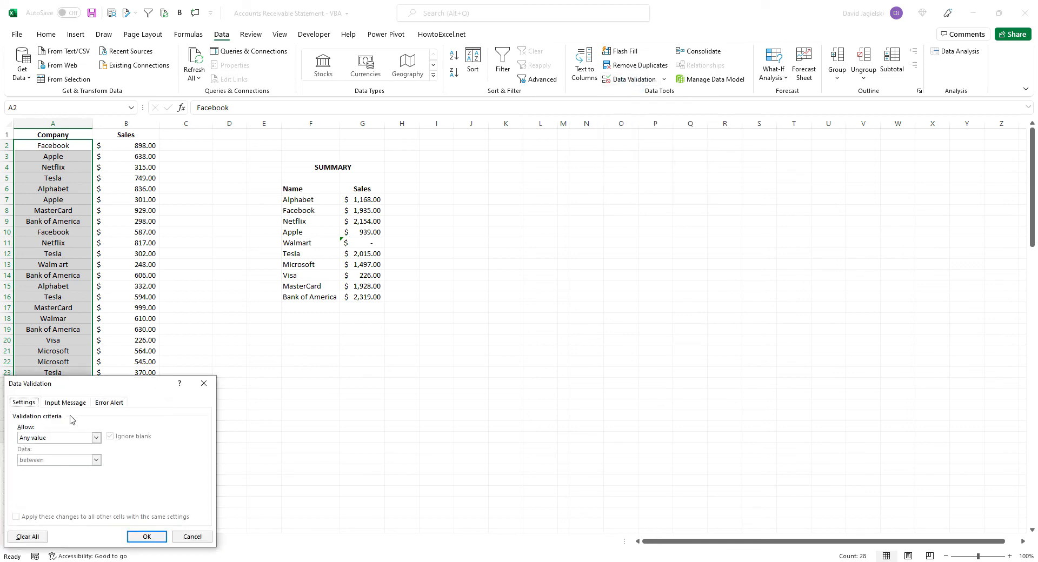
{"action": "left_click", "coordinate": [71, 437]}
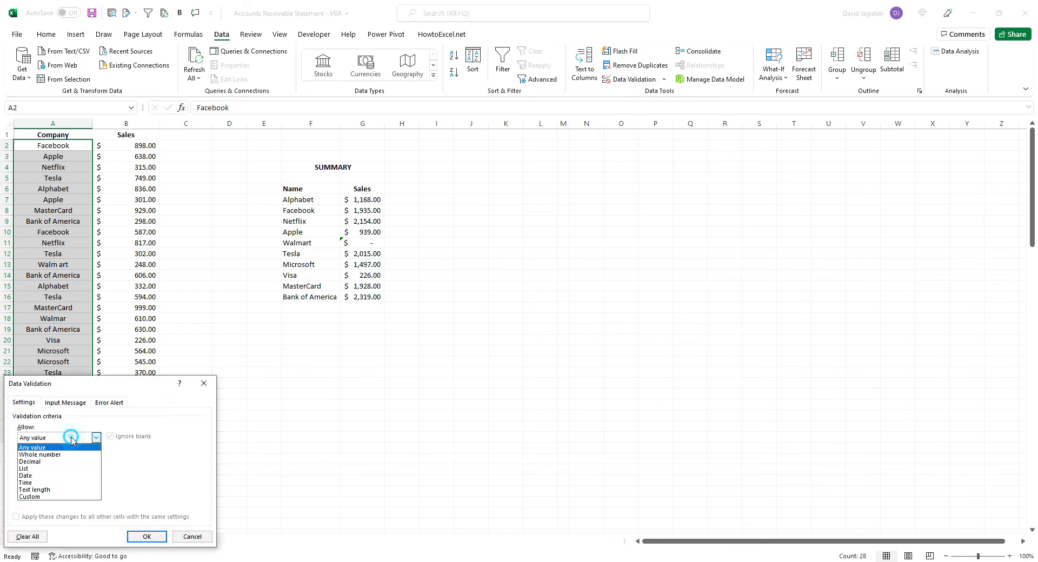
{"action": "left_click", "coordinate": [66, 474]}
{"action": "left_click", "coordinate": [73, 482]}
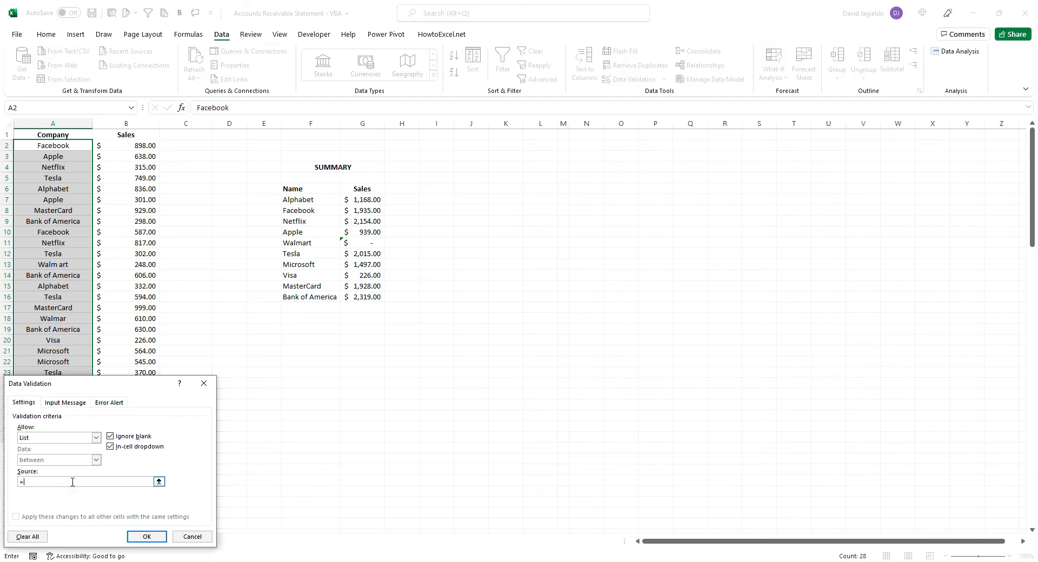
{"action": "key", "text": "Return"}
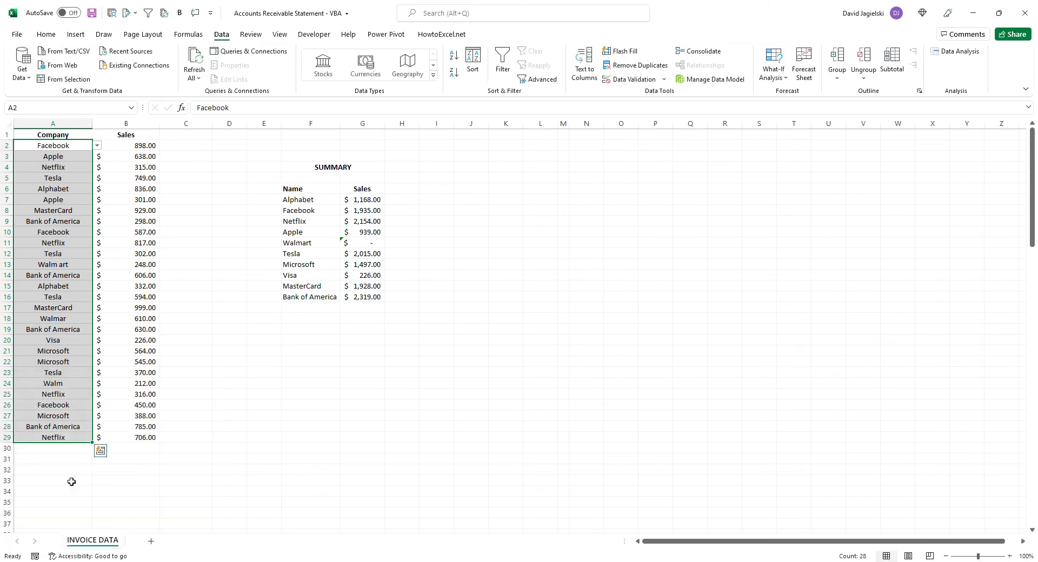
View the company choices offered in the drop-down list of A7
{"action": "left_click", "coordinate": [51, 200]}
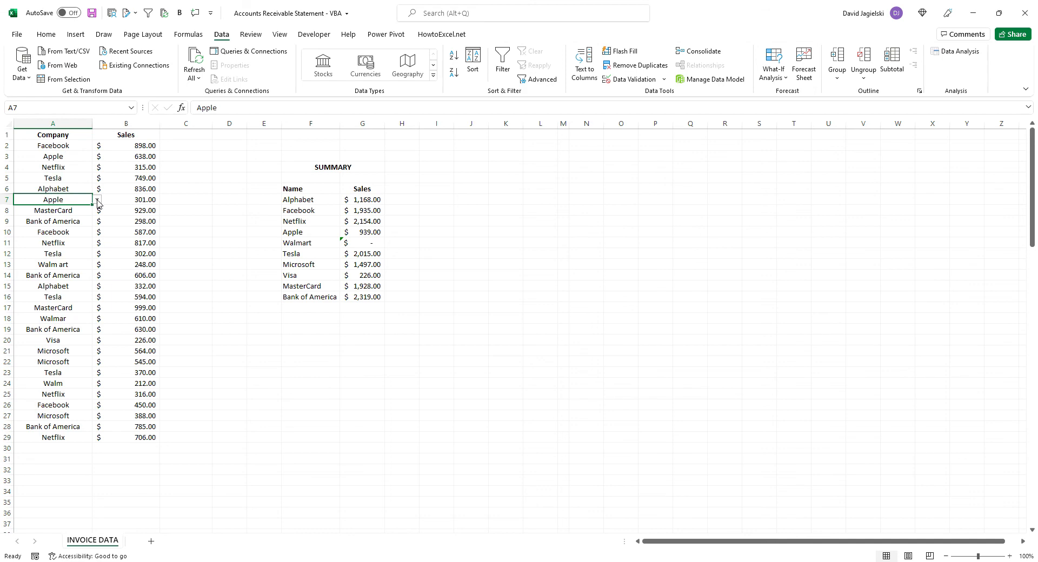
{"action": "left_click", "coordinate": [97, 200]}
{"action": "left_click", "coordinate": [162, 259]}
Try to enter the incomplete name Walm in A13 to test the validation rule
{"action": "left_click", "coordinate": [61, 265]}
{"action": "type", "text": "Walm"}
{"action": "key", "text": "Return"}
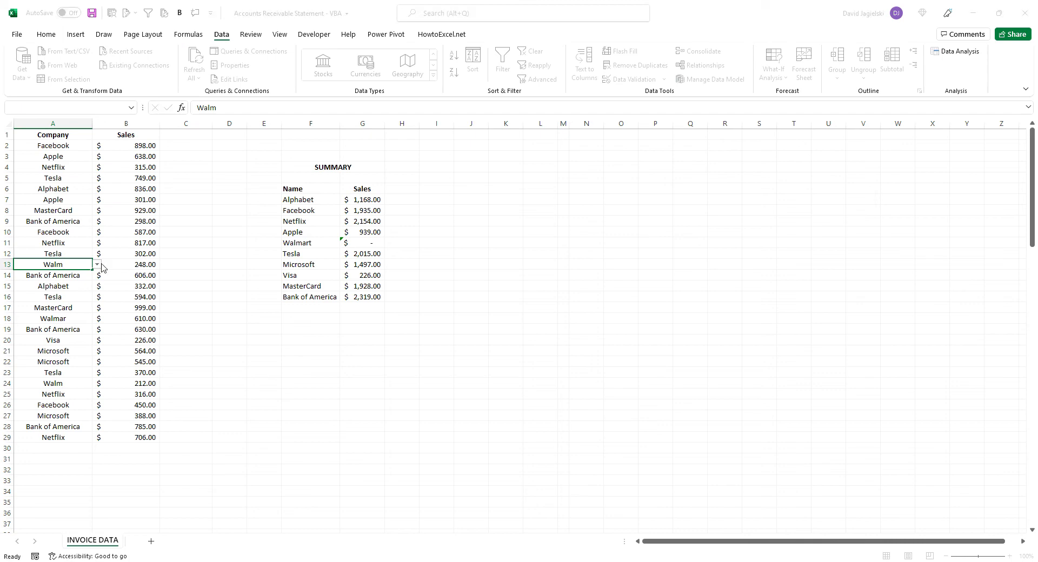
{"action": "left_click", "coordinate": [523, 316]}
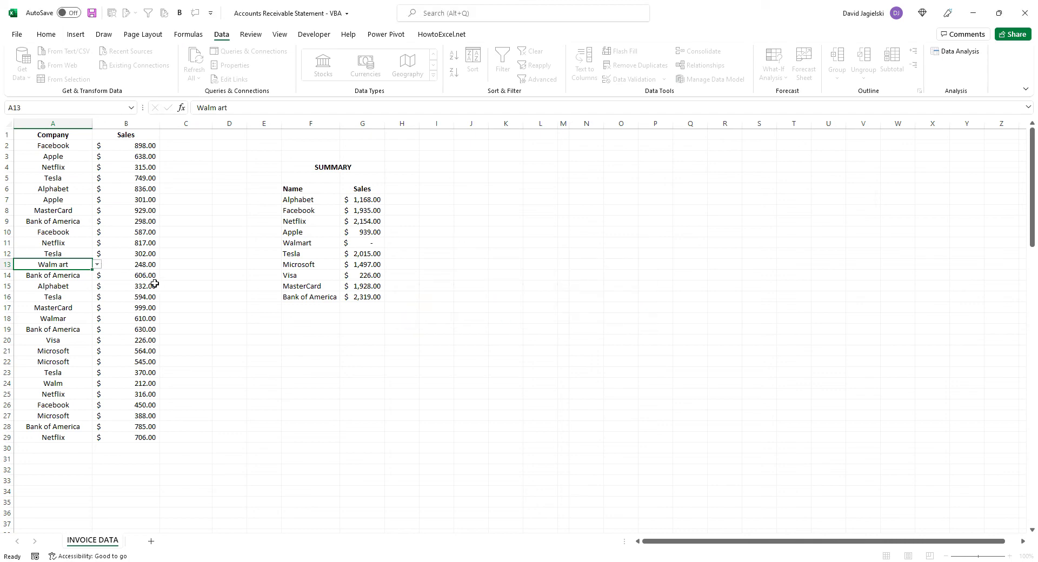
Correct the misspelled company names in A13, A18 and A24 by choosing Walmart from their drop-down lists
{"action": "left_click", "coordinate": [97, 264]}
{"action": "left_click_drag", "start_coordinate": [97, 296], "coordinate": [99, 316]}
{"action": "left_click", "coordinate": [53, 287]}
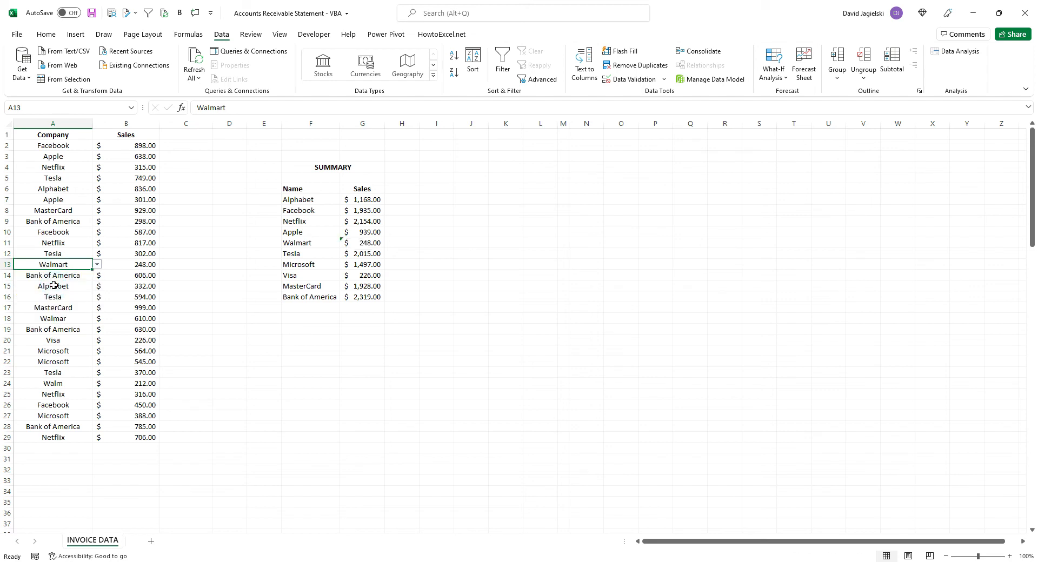
{"action": "left_click", "coordinate": [70, 319]}
{"action": "left_click", "coordinate": [96, 318]}
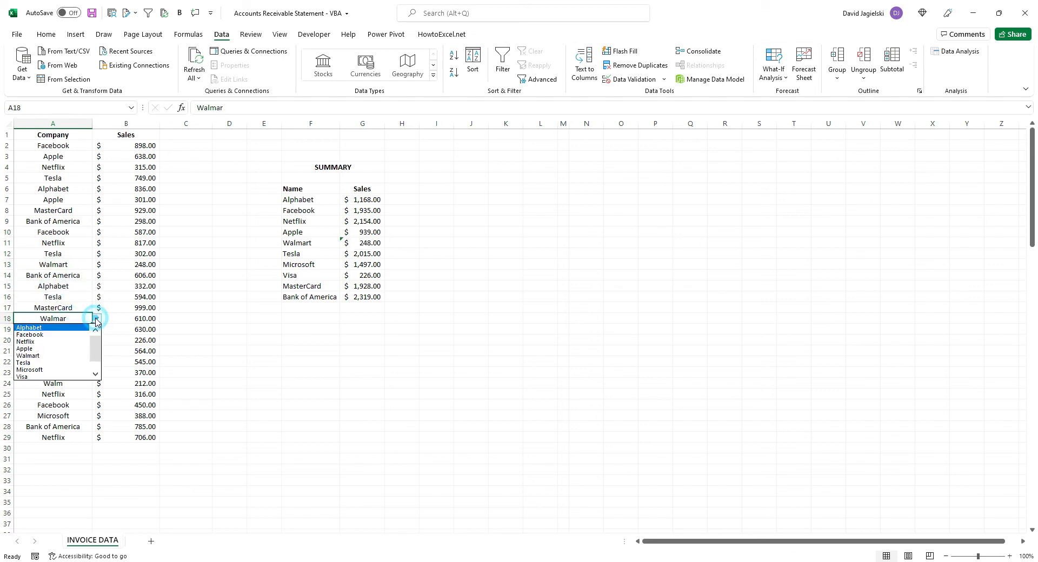
{"action": "left_click", "coordinate": [69, 355]}
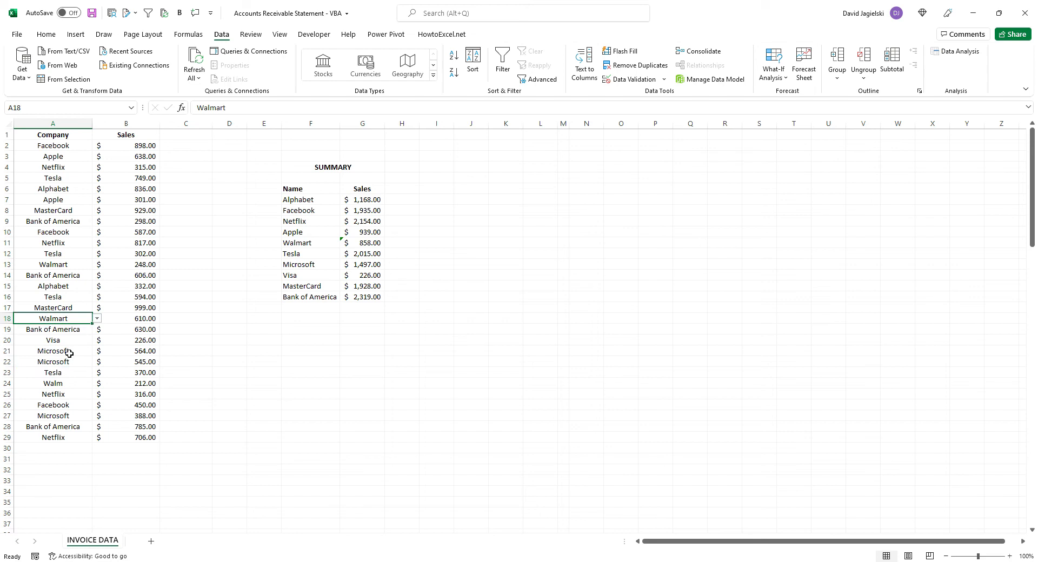
{"action": "left_click", "coordinate": [75, 383]}
{"action": "left_click", "coordinate": [96, 383]}
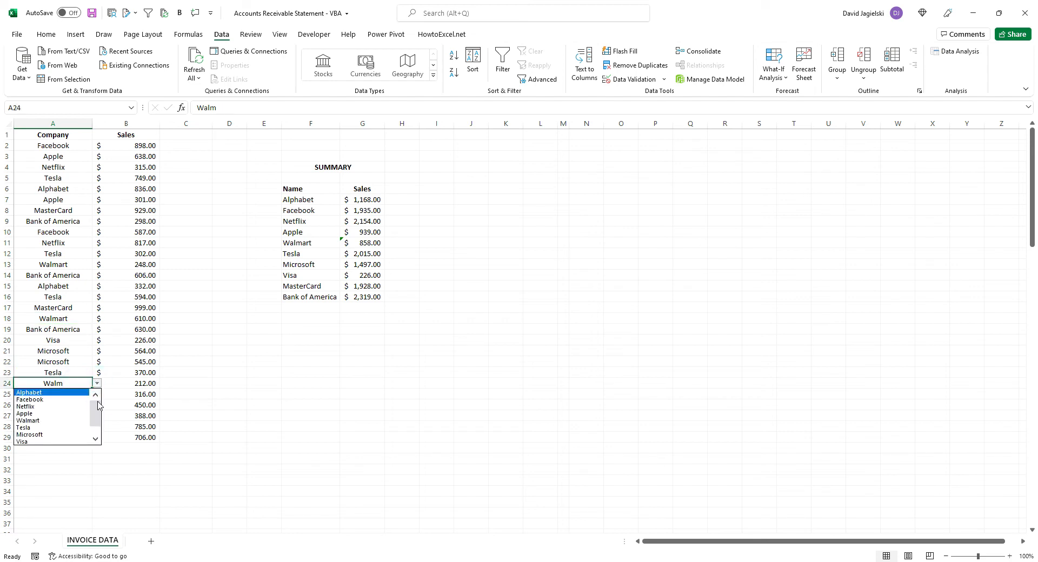
{"action": "left_click_drag", "start_coordinate": [96, 413], "coordinate": [97, 424]}
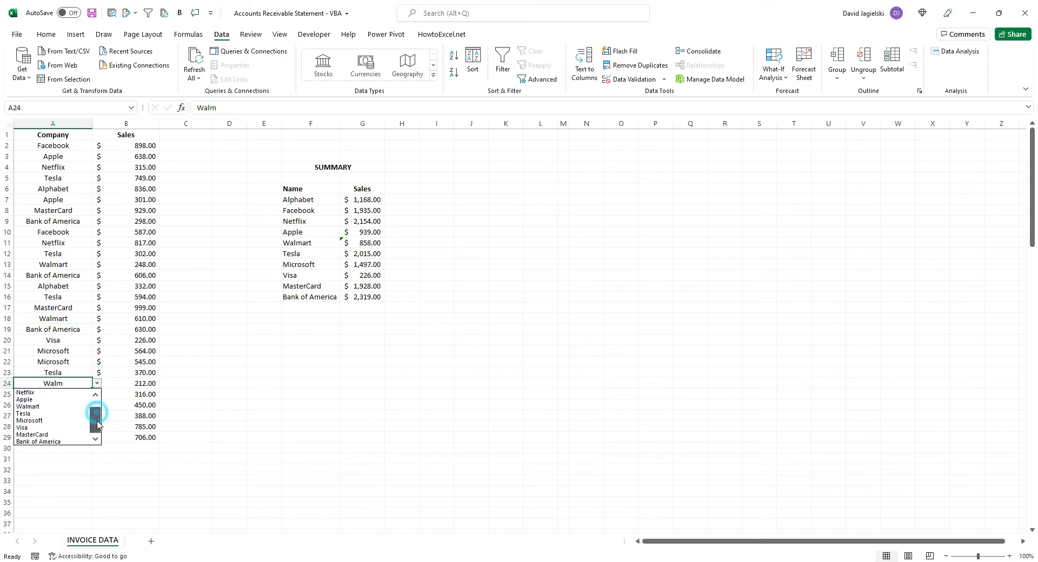
{"action": "left_click", "coordinate": [48, 407]}
Fill the plain SUMIF formula from G7 down through G16, replacing the wildcard formula for Walmart in G11
{"action": "left_click", "coordinate": [376, 245]}
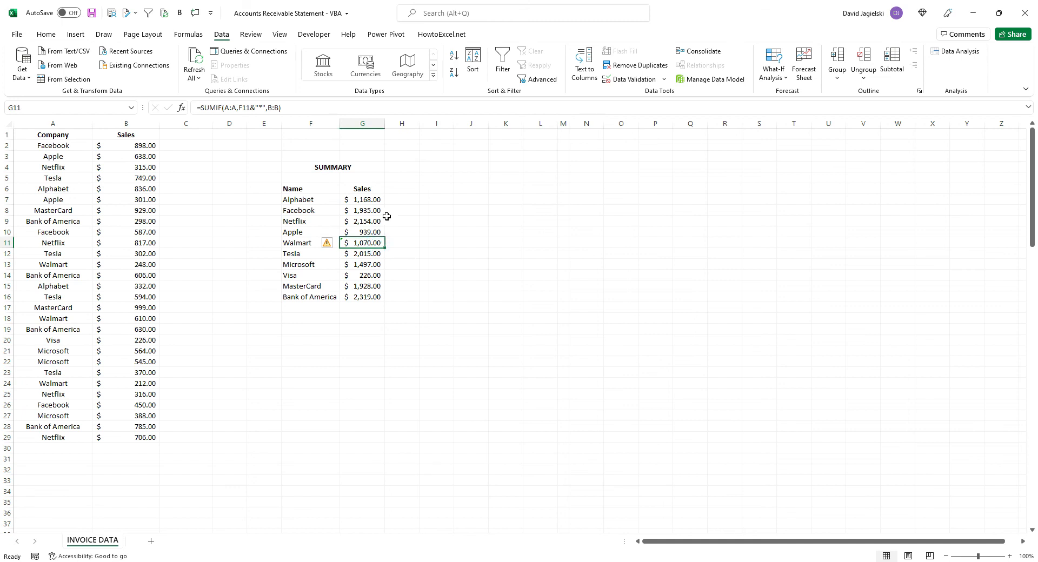
{"action": "left_click", "coordinate": [380, 201]}
{"action": "double_click", "coordinate": [385, 204]}
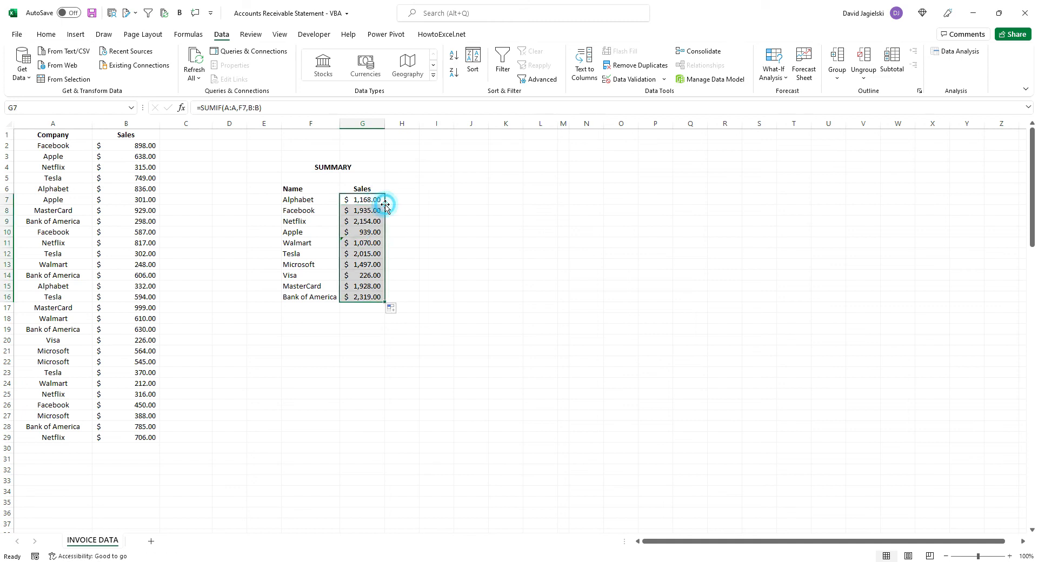
{"action": "left_click", "coordinate": [377, 244]}
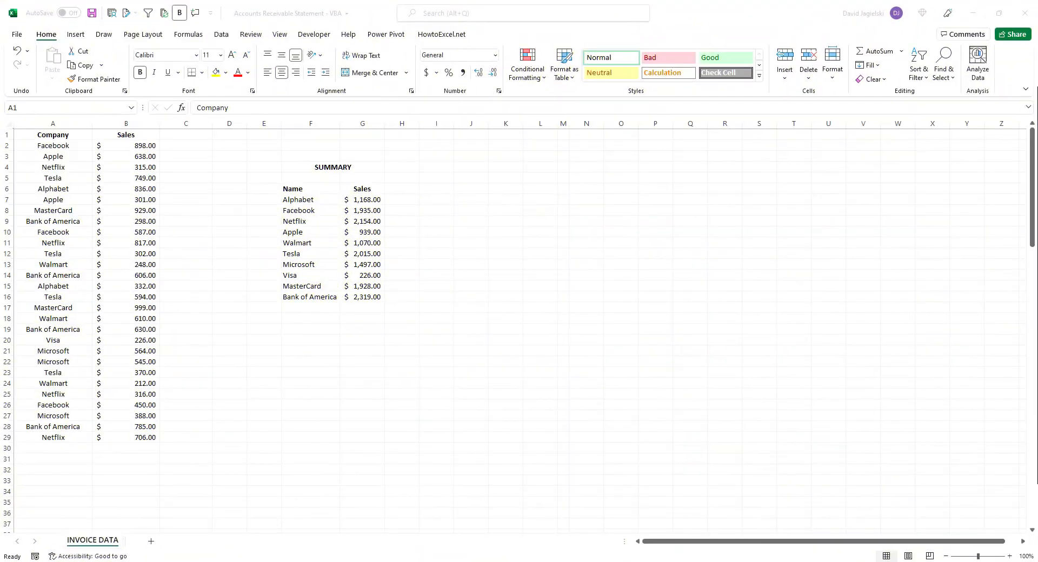
Review the full list of company choices in the drop-down of A2
{"action": "left_click", "coordinate": [88, 146]}
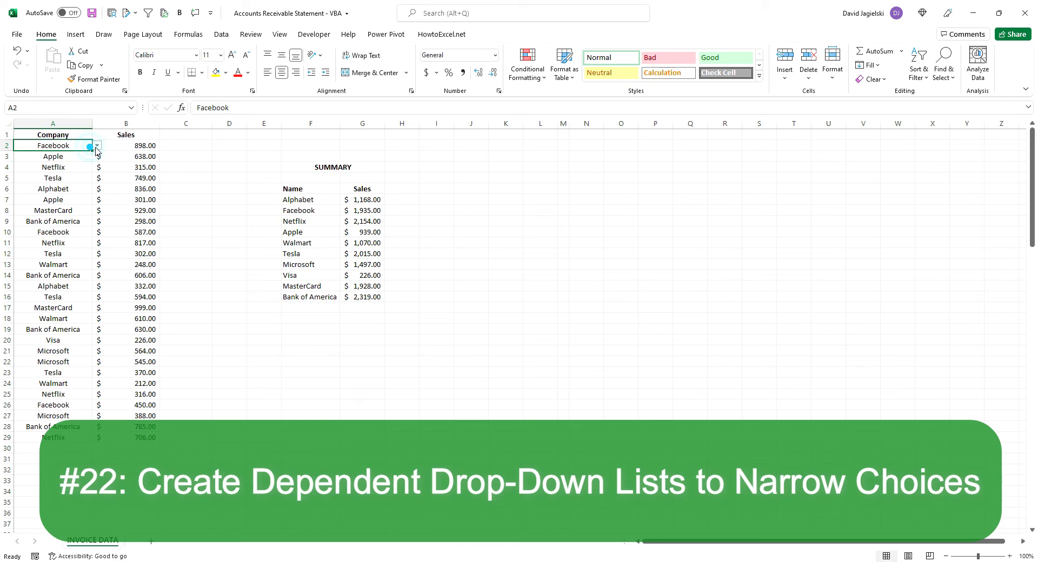
{"action": "left_click", "coordinate": [96, 146]}
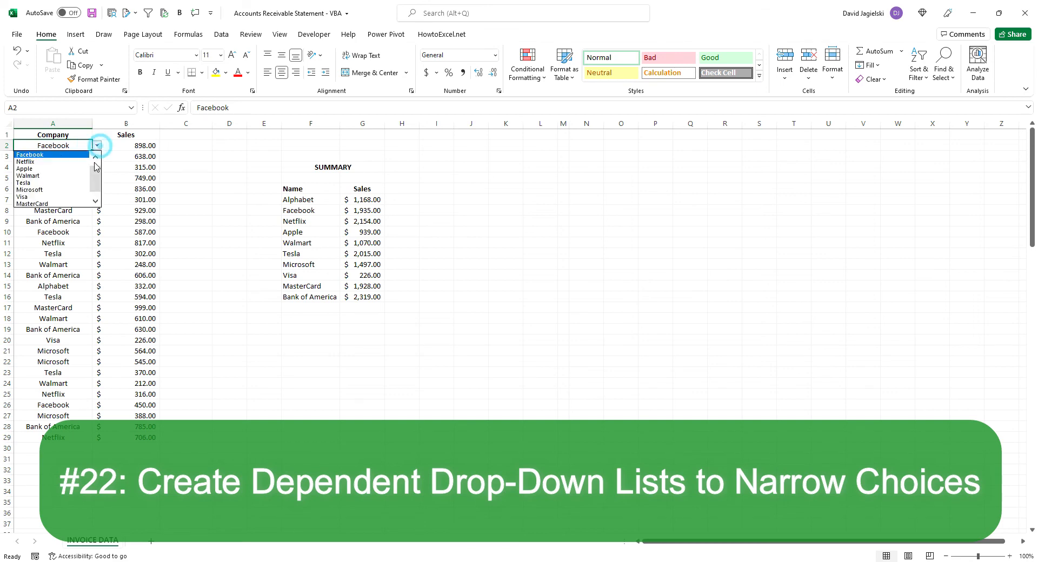
{"action": "left_click", "coordinate": [486, 160]}
Enter the headings Group 1 in J1 and Group 2 in K1
{"action": "left_click", "coordinate": [463, 137]}
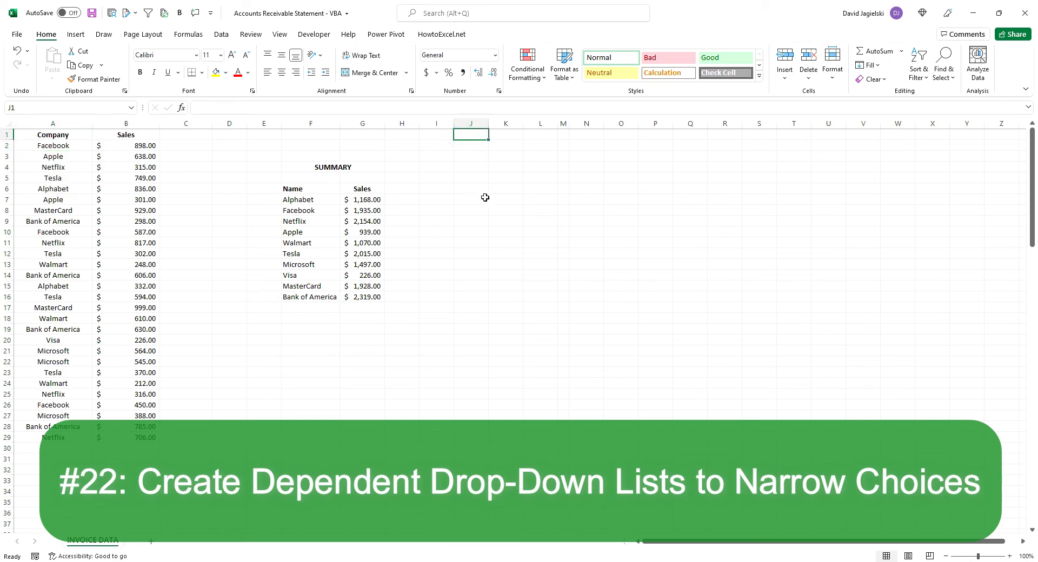
{"action": "type", "text": "Group 1"}
{"action": "key", "text": "Tab"}
{"action": "type", "text": "Group 2"}
{"action": "key", "text": "Return"}
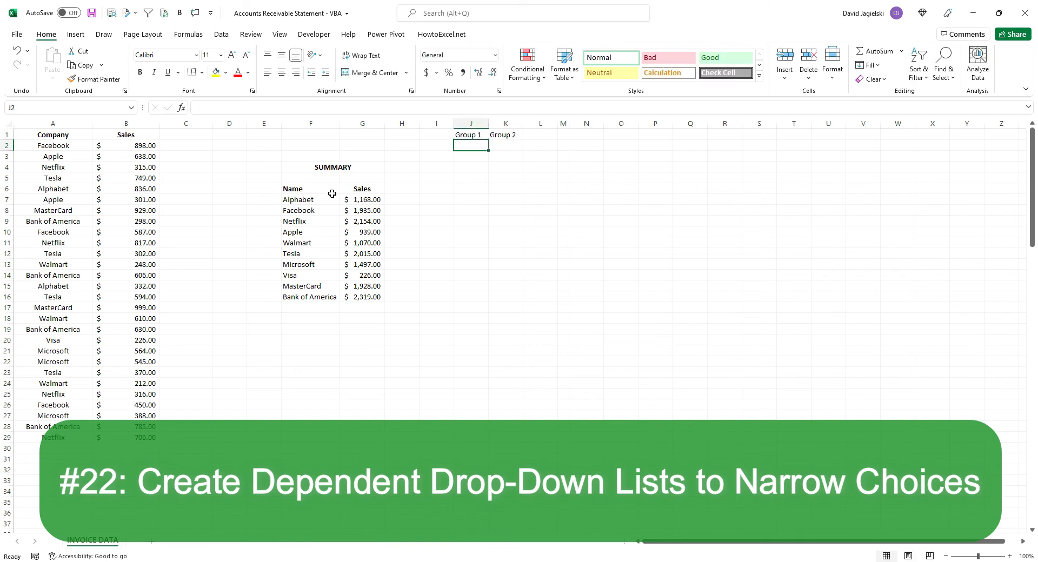
Copy the names Alphabet through Walmart from F7:F11 to J2:J6 under Group 1
{"action": "left_click_drag", "start_coordinate": [321, 201], "coordinate": [321, 244]}
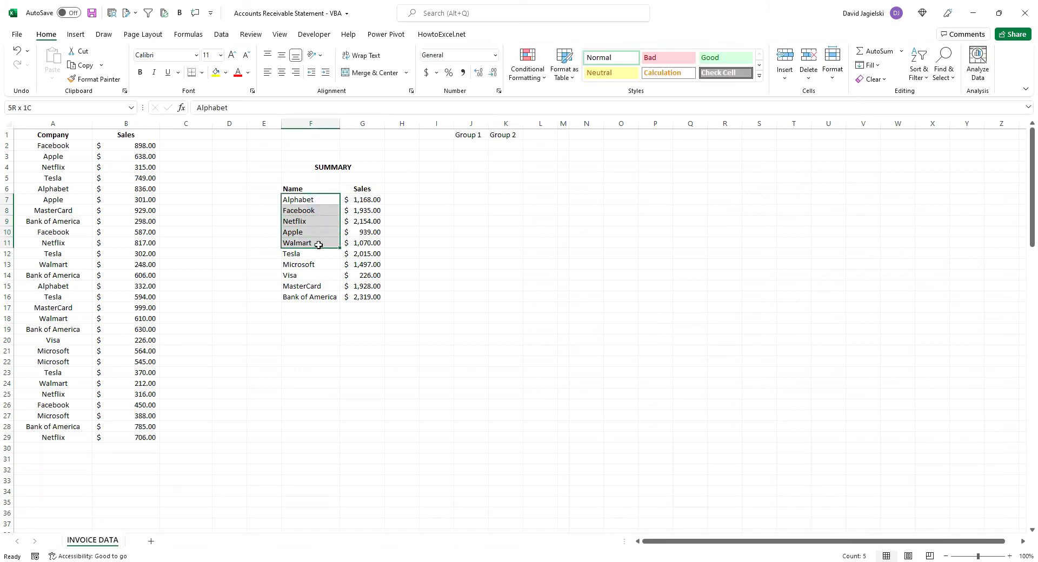
{"action": "key", "text": "ctrl+c"}
{"action": "left_click_drag", "start_coordinate": [477, 146], "coordinate": [488, 169]}
{"action": "key", "text": "ctrl+v"}
Copy the names Tesla through Bank of America from F12:F16 to K2:K6 under Group 2 and autofit column K
{"action": "left_click_drag", "start_coordinate": [299, 254], "coordinate": [311, 292]}
{"action": "key", "text": "ctrl+c"}
{"action": "left_click", "coordinate": [503, 145]}
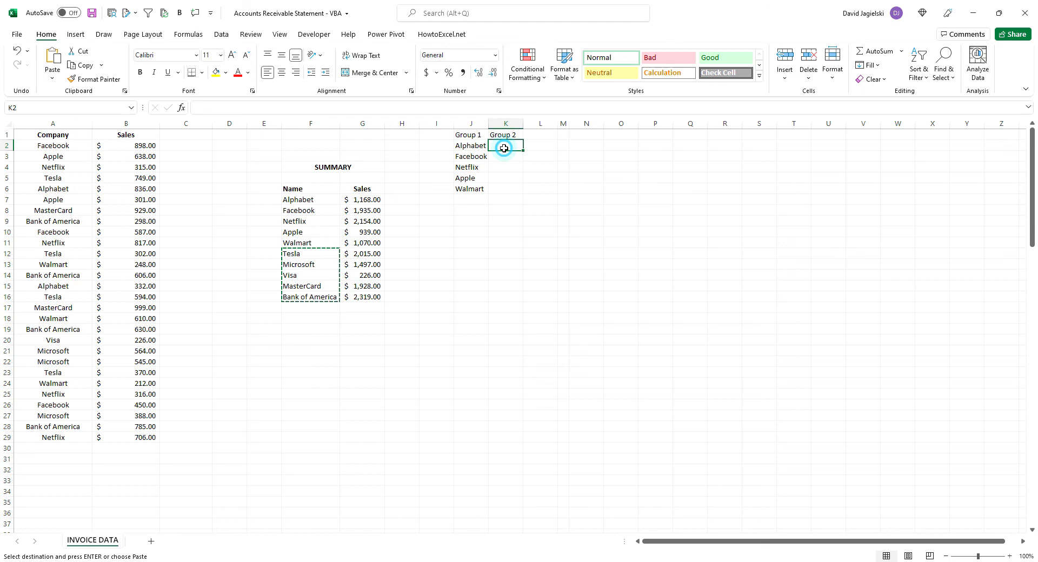
{"action": "key", "text": "ctrl+v"}
{"action": "key", "text": "Escape"}
{"action": "double_click", "coordinate": [528, 126]}
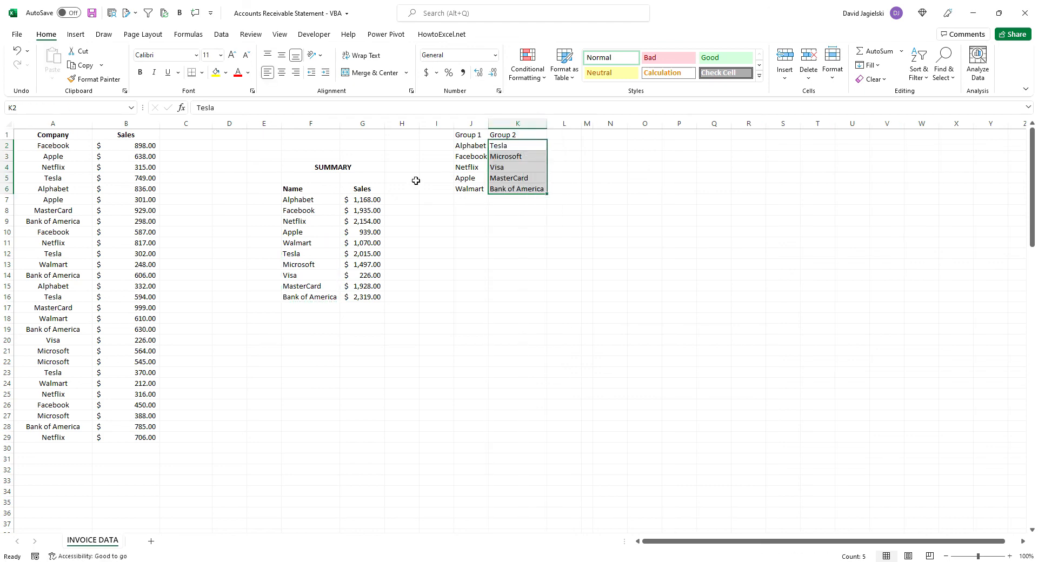
Insert a new column before the Company column, head it Group in A1, and widen it
{"action": "right_click", "coordinate": [59, 125]}
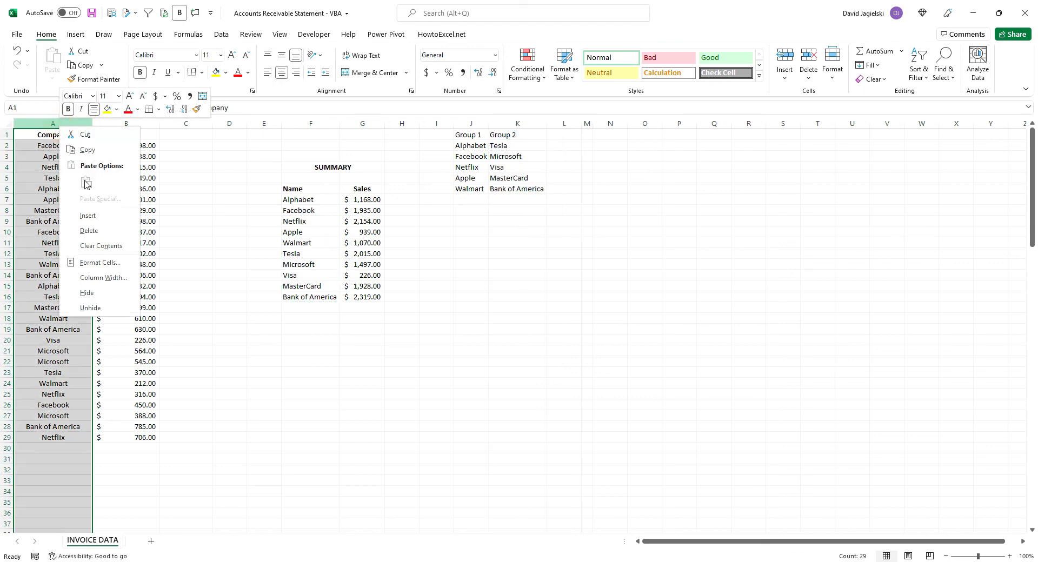
{"action": "left_click", "coordinate": [88, 216]}
{"action": "left_click", "coordinate": [89, 210]}
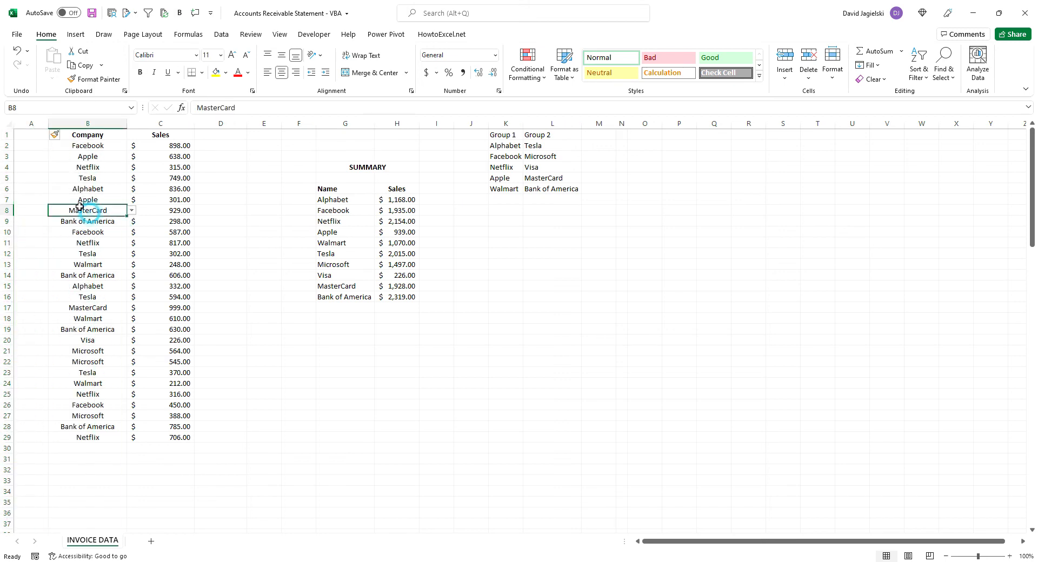
{"action": "left_click", "coordinate": [29, 134]}
{"action": "type", "text": "Group"}
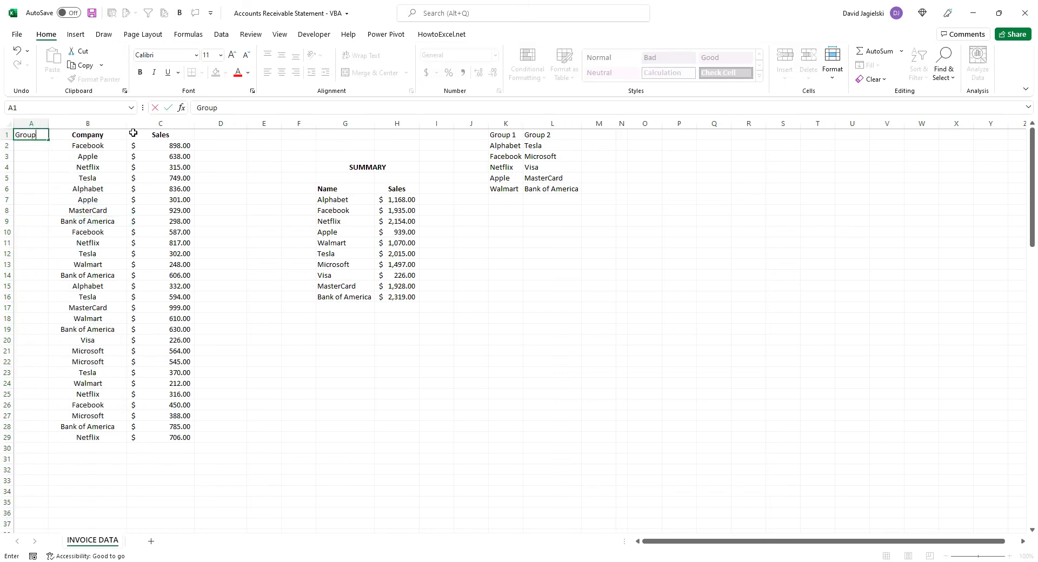
{"action": "key", "text": "Return"}
{"action": "left_click_drag", "start_coordinate": [49, 124], "coordinate": [71, 124]}
Name the Group 1 companies in K2:K6 Group1 and give the Group 2 companies in L2:L6 a matching range name
{"action": "left_click_drag", "start_coordinate": [517, 143], "coordinate": [522, 189]}
{"action": "left_click", "coordinate": [56, 102]}
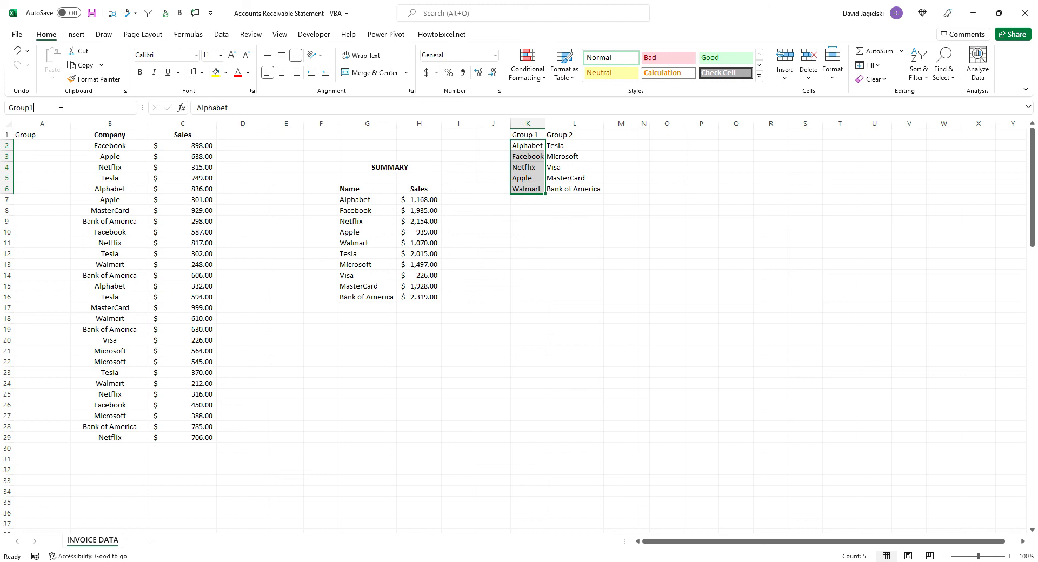
{"action": "left_click_drag", "start_coordinate": [563, 146], "coordinate": [565, 190]}
{"action": "left_click", "coordinate": [64, 107]}
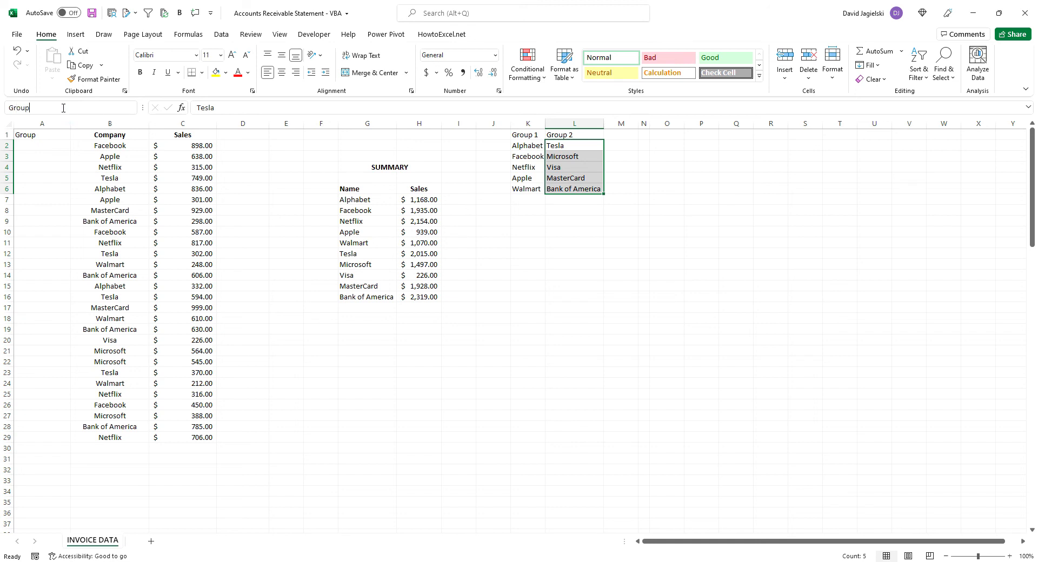
{"action": "key", "text": "Return"}
Add list data validation to the Group cells A2:A29 with the source Group1,Group2
{"action": "left_click_drag", "start_coordinate": [44, 145], "coordinate": [60, 436]}
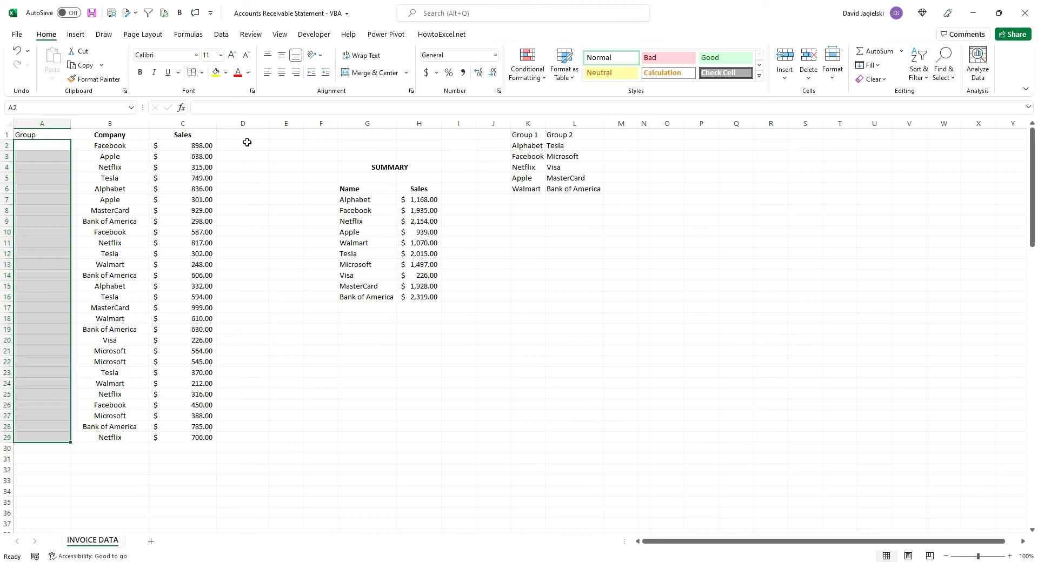
{"action": "left_click", "coordinate": [221, 34]}
{"action": "left_click", "coordinate": [617, 80]}
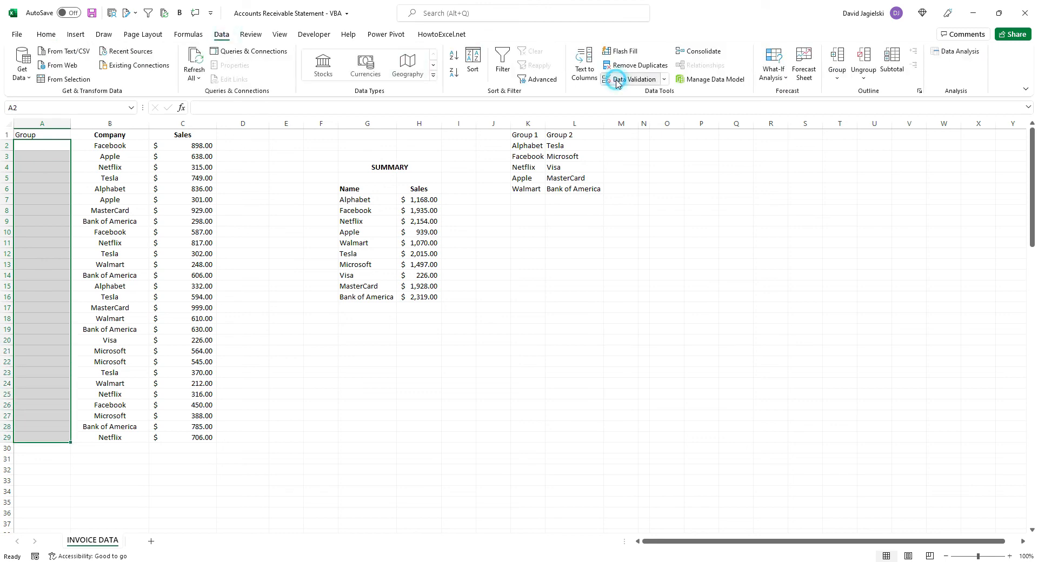
{"action": "left_click", "coordinate": [75, 438]}
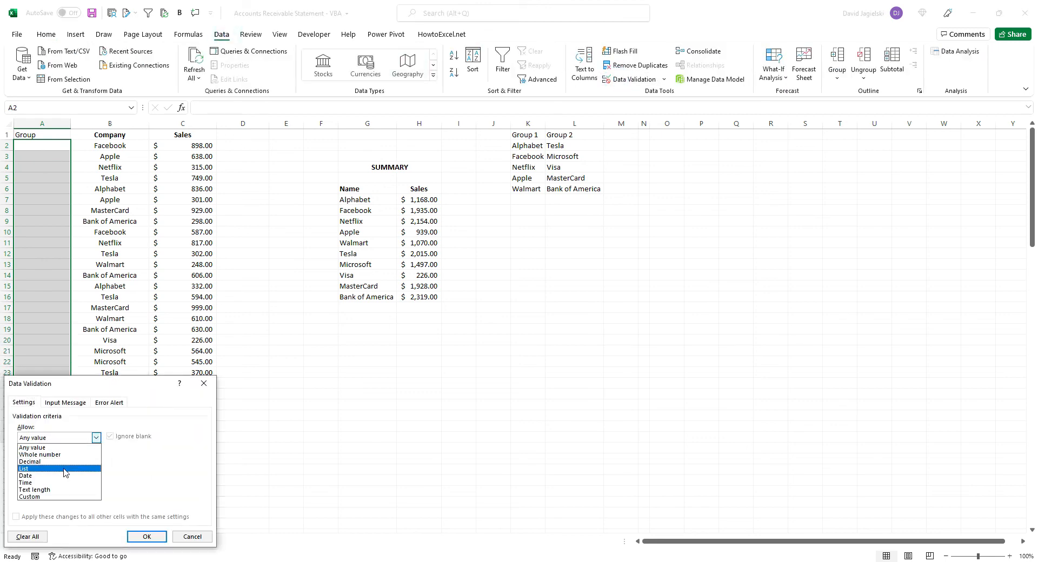
{"action": "left_click", "coordinate": [65, 469]}
{"action": "left_click", "coordinate": [69, 481]}
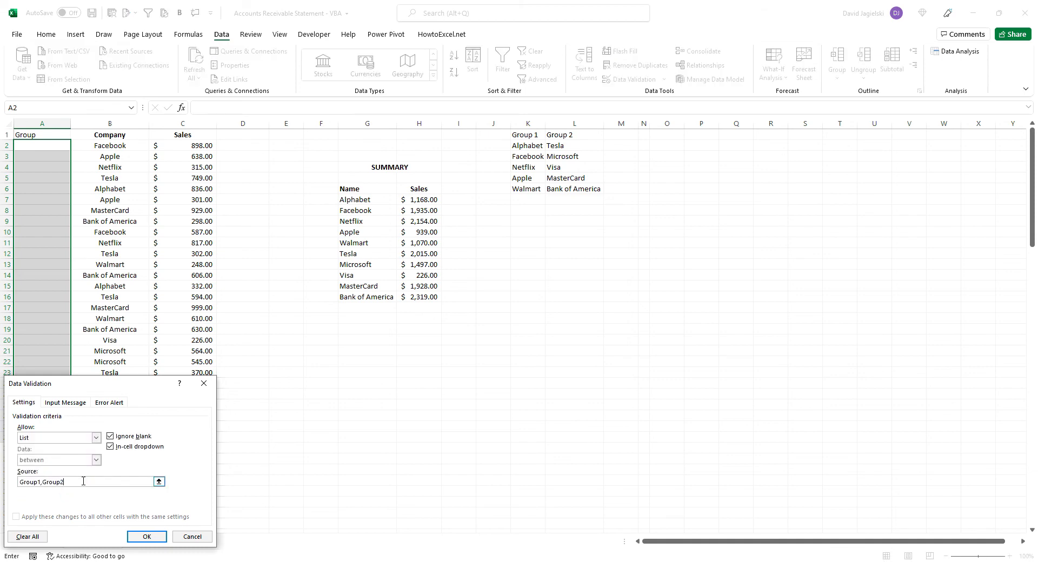
{"action": "key", "text": "Return"}
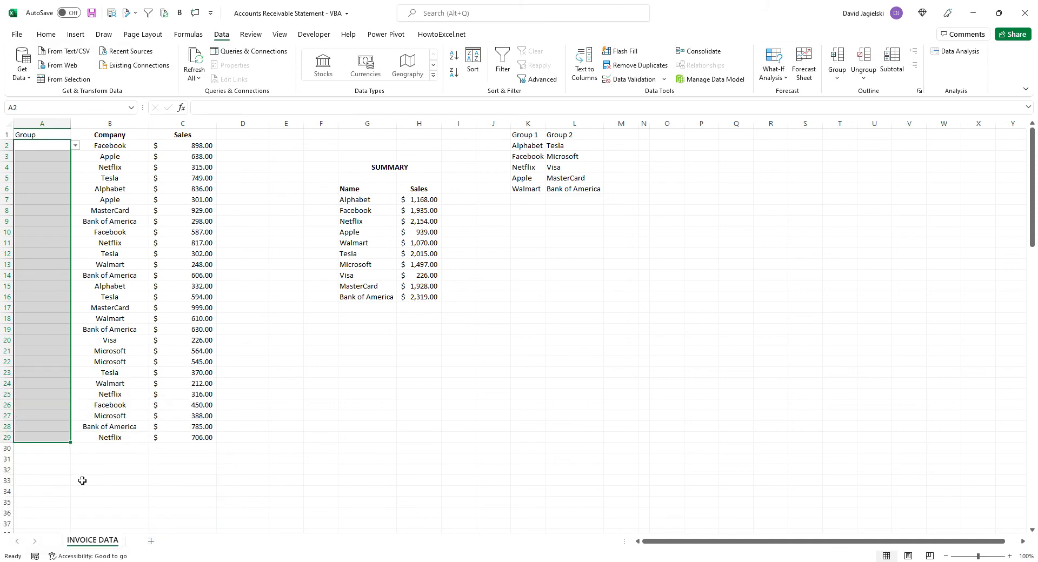
Check the group drop-down lists in A2 and A7 without choosing an entry
{"action": "left_click", "coordinate": [43, 176]}
{"action": "left_click", "coordinate": [55, 145]}
{"action": "left_click", "coordinate": [76, 146]}
{"action": "left_click", "coordinate": [62, 201]}
{"action": "left_click", "coordinate": [76, 201]}
{"action": "key", "text": "Escape"}
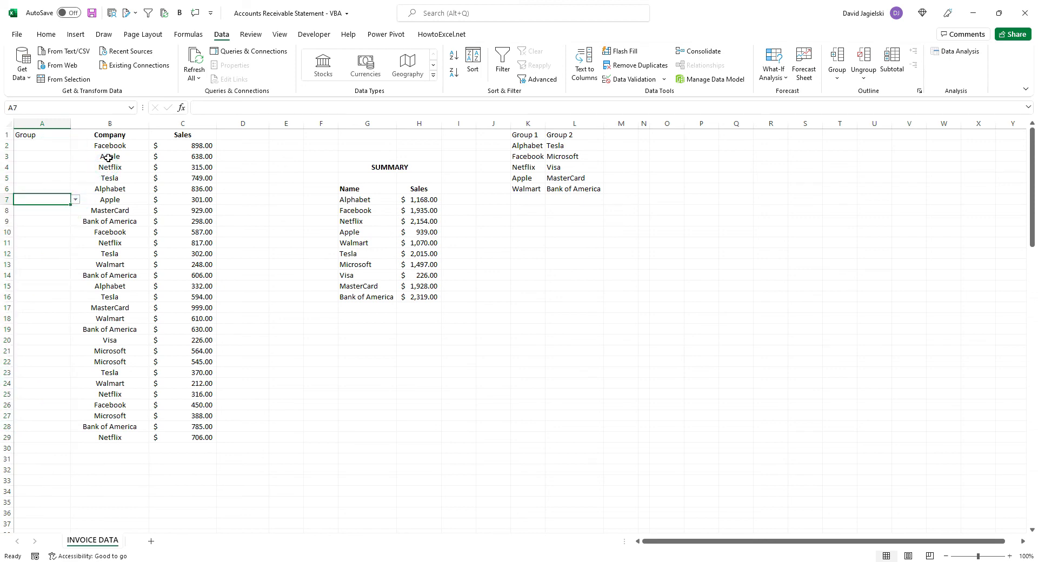
Set the list validation source of Company cell B2 to =INDIRECT(A2) and accept it
{"action": "left_click", "coordinate": [104, 147]}
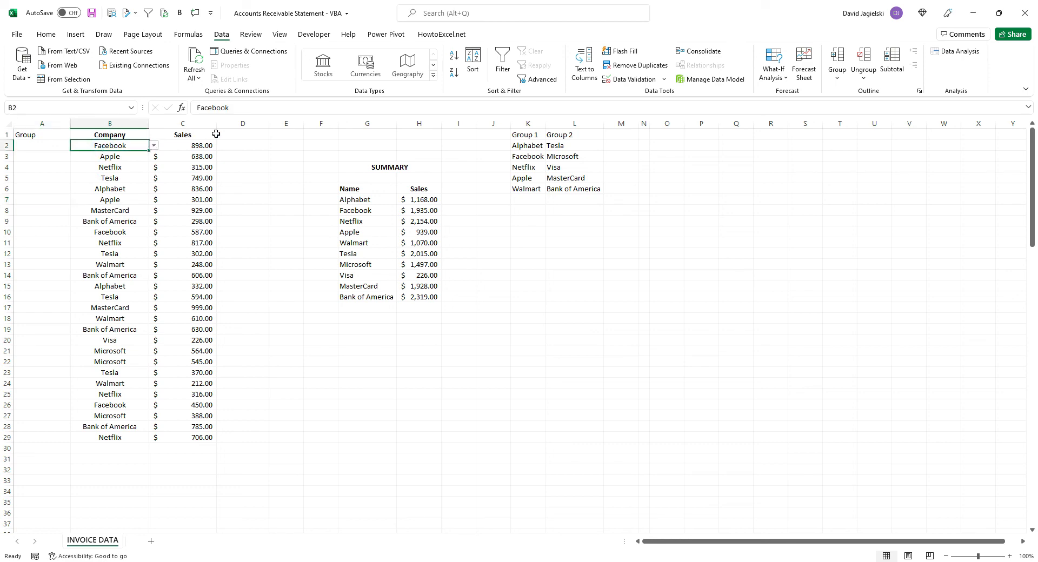
{"action": "left_click", "coordinate": [639, 82]}
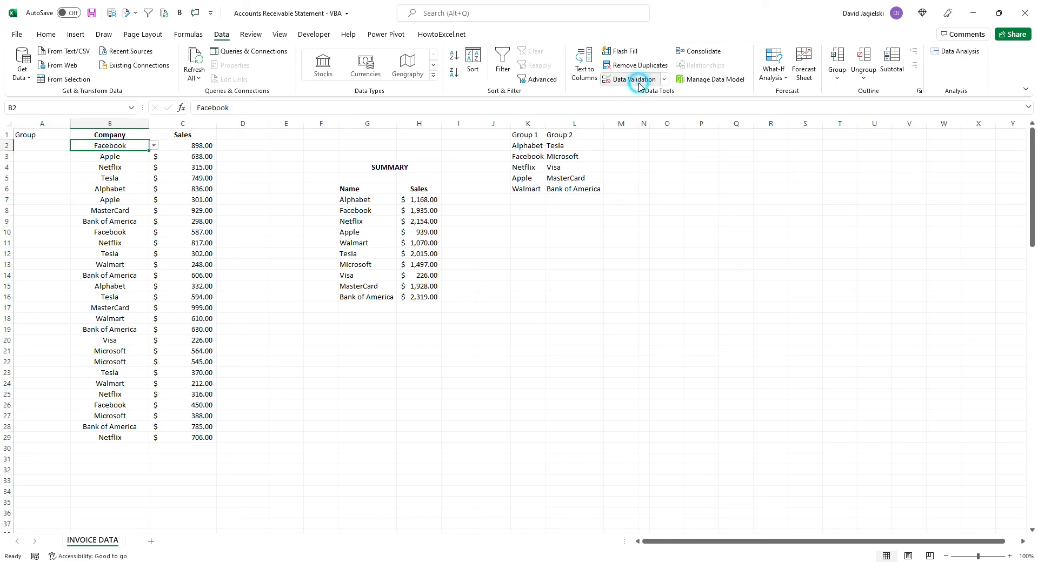
{"action": "double_click", "coordinate": [51, 483]}
{"action": "key", "text": "BackSpace"}
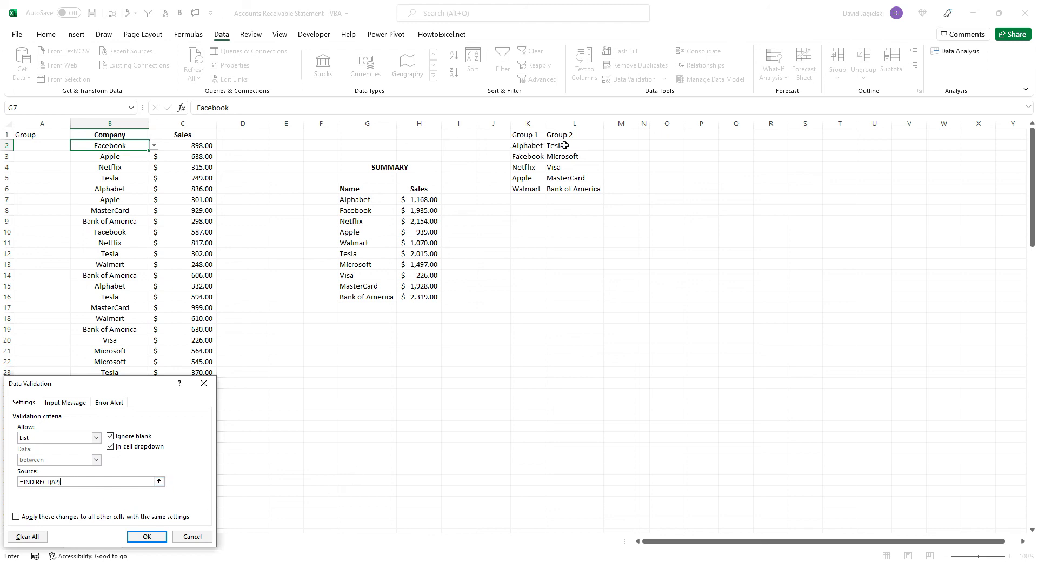
{"action": "left_click", "coordinate": [146, 539]}
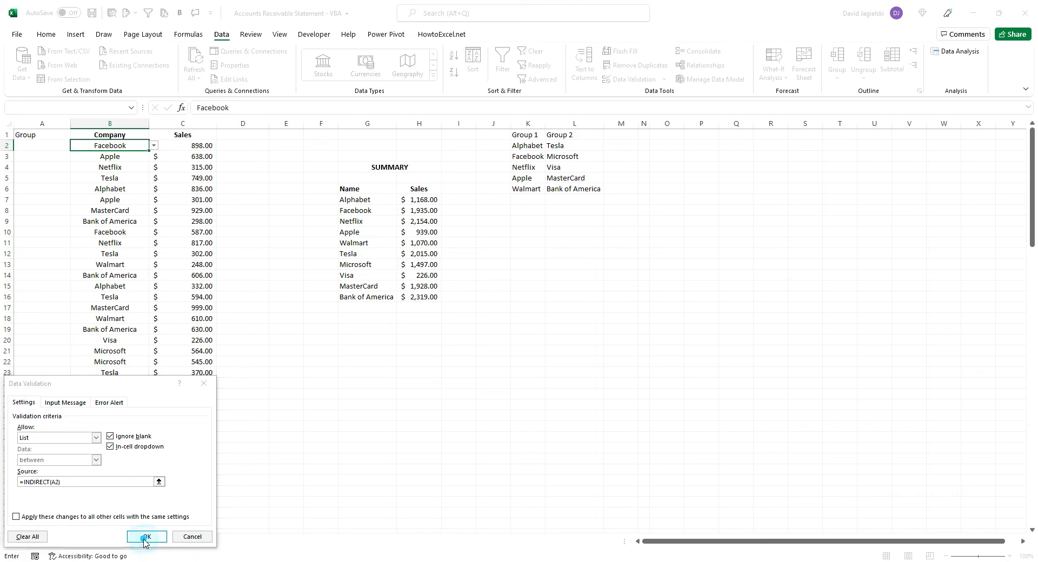
{"action": "left_click", "coordinate": [505, 318]}
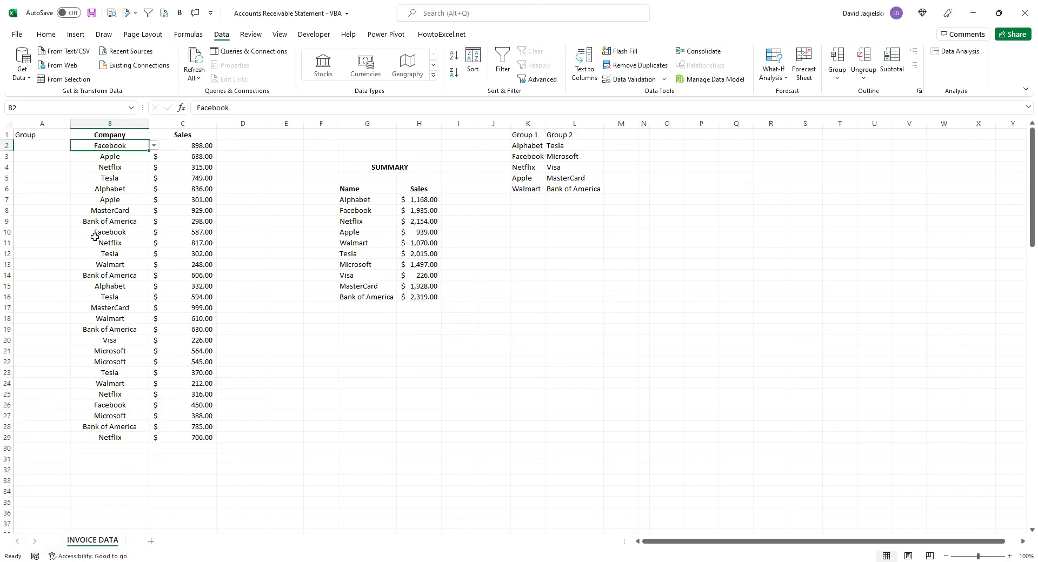
Choose Group1 in A2 and show the dependent company list in B2
{"action": "left_click", "coordinate": [54, 145]}
{"action": "left_click", "coordinate": [76, 145]}
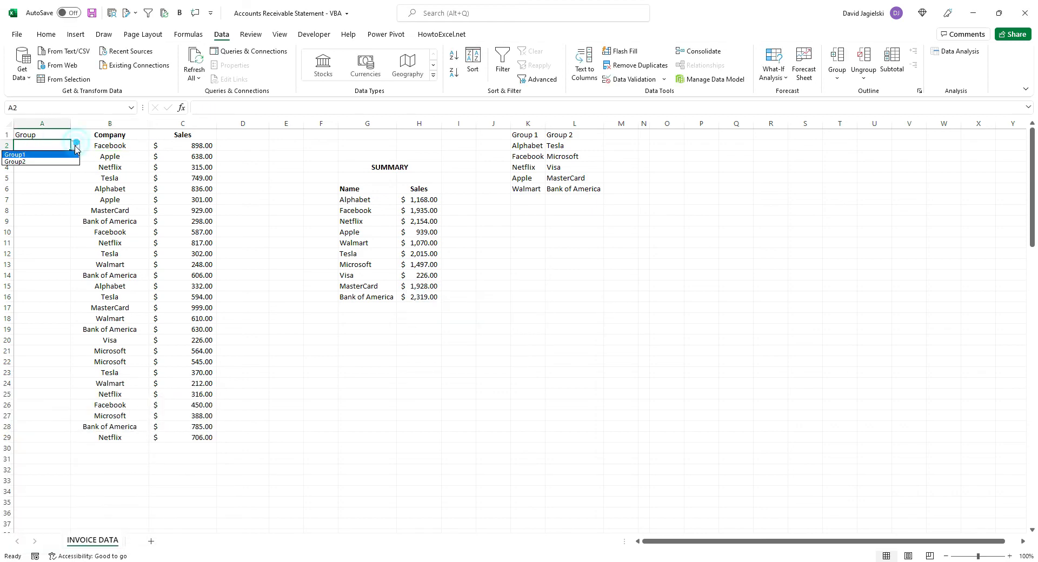
{"action": "left_click", "coordinate": [69, 156]}
{"action": "left_click", "coordinate": [117, 143]}
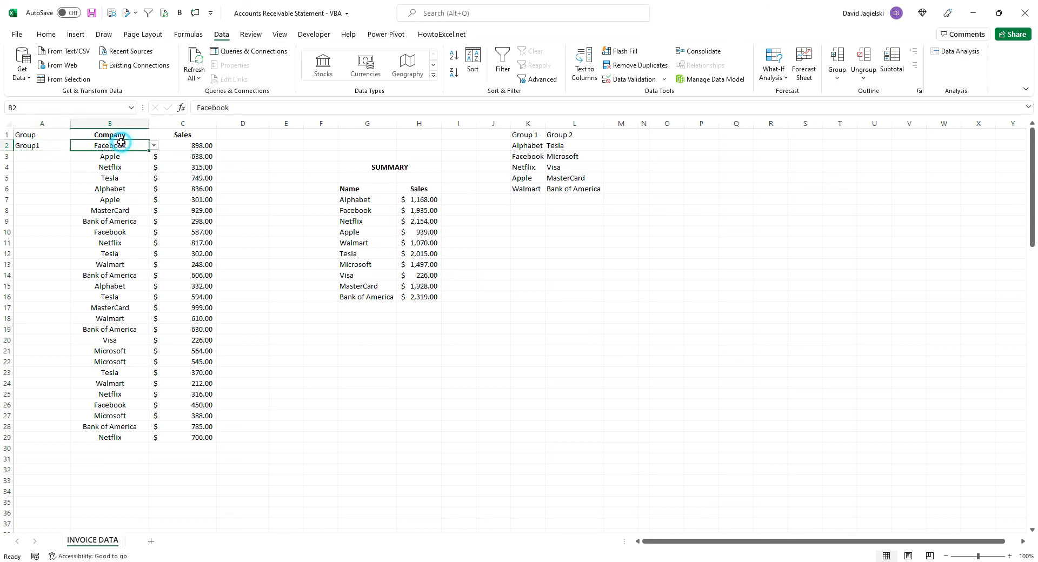
{"action": "left_click", "coordinate": [154, 145]}
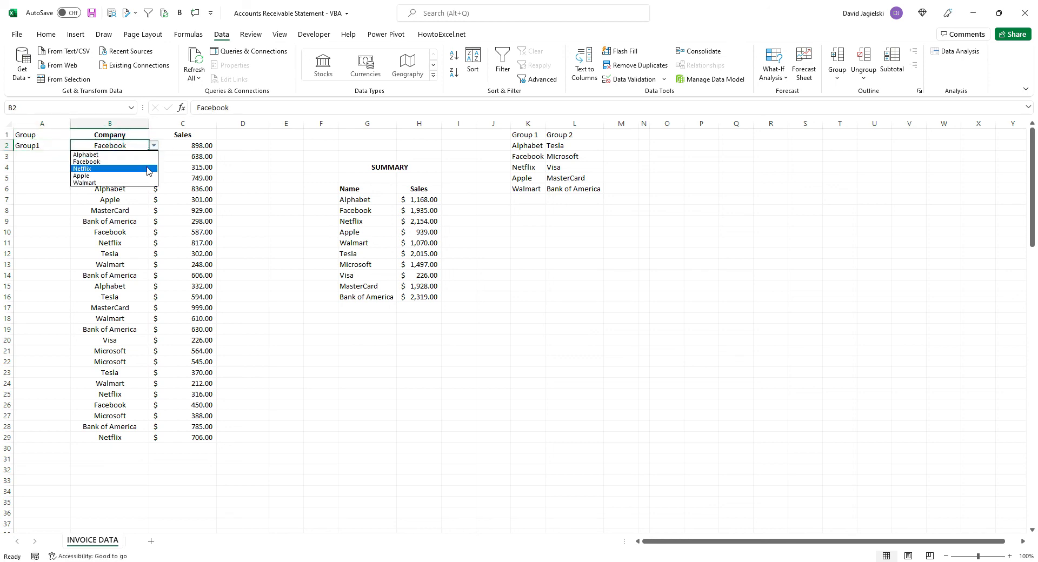
Choose Group2 in A2 and check the dependent company list in B2, keeping its current entry
{"action": "left_click", "coordinate": [42, 146]}
{"action": "left_click", "coordinate": [76, 146]}
{"action": "left_click", "coordinate": [63, 161]}
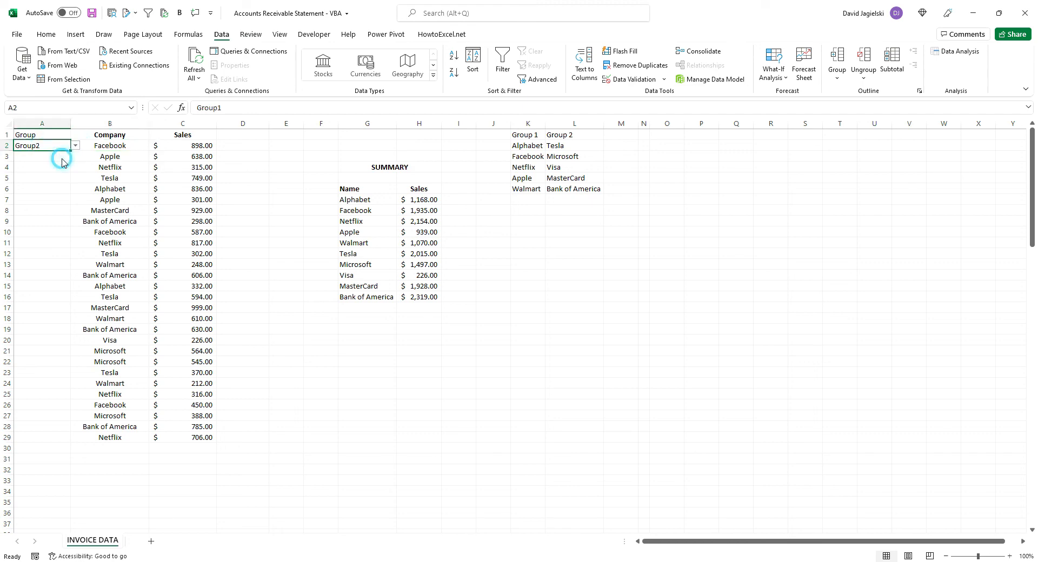
{"action": "left_click", "coordinate": [122, 146]}
{"action": "left_click", "coordinate": [153, 146]}
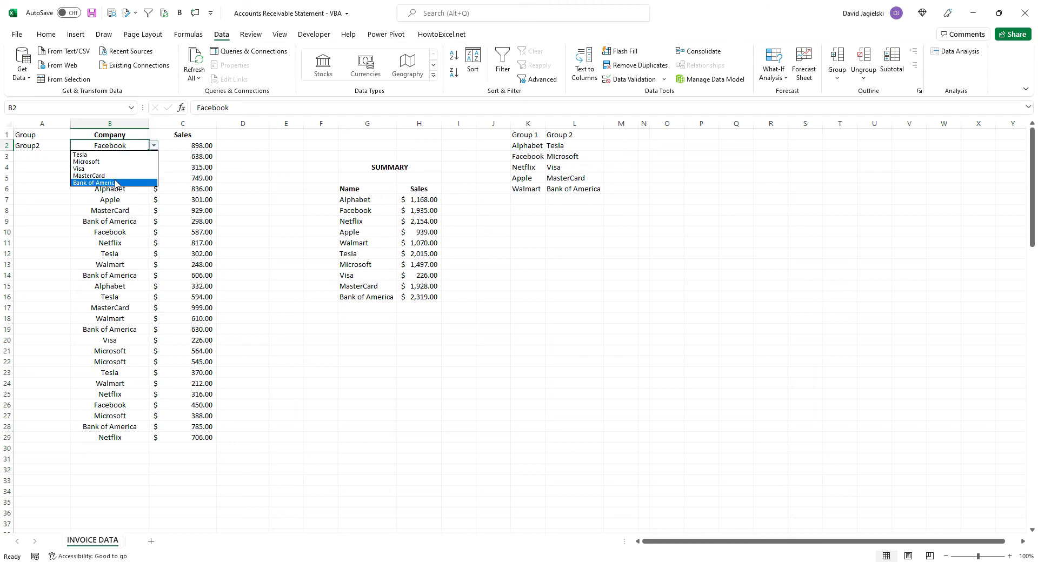
{"action": "left_click", "coordinate": [118, 139]}
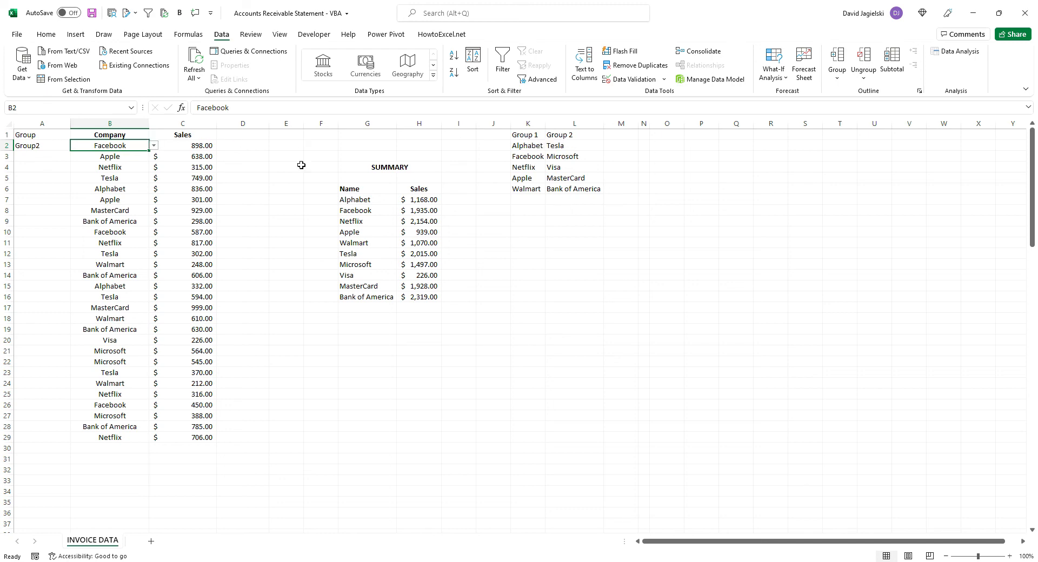
Review B2's data validation source and compare the A2 entry with the range name of the Group 2 companies in L2:L6
{"action": "left_click", "coordinate": [647, 79]}
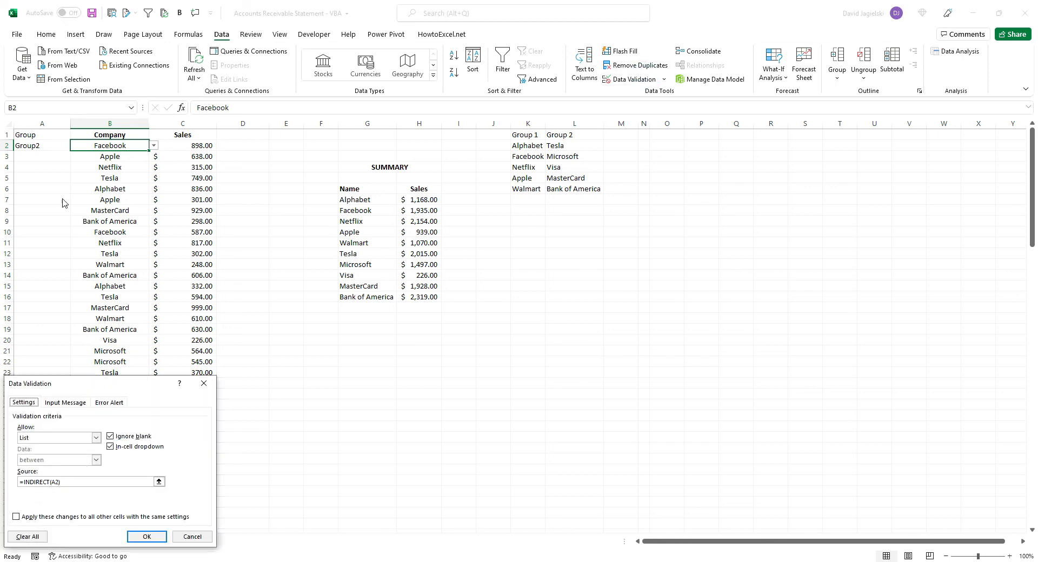
{"action": "left_click", "coordinate": [198, 389]}
{"action": "left_click", "coordinate": [42, 144]}
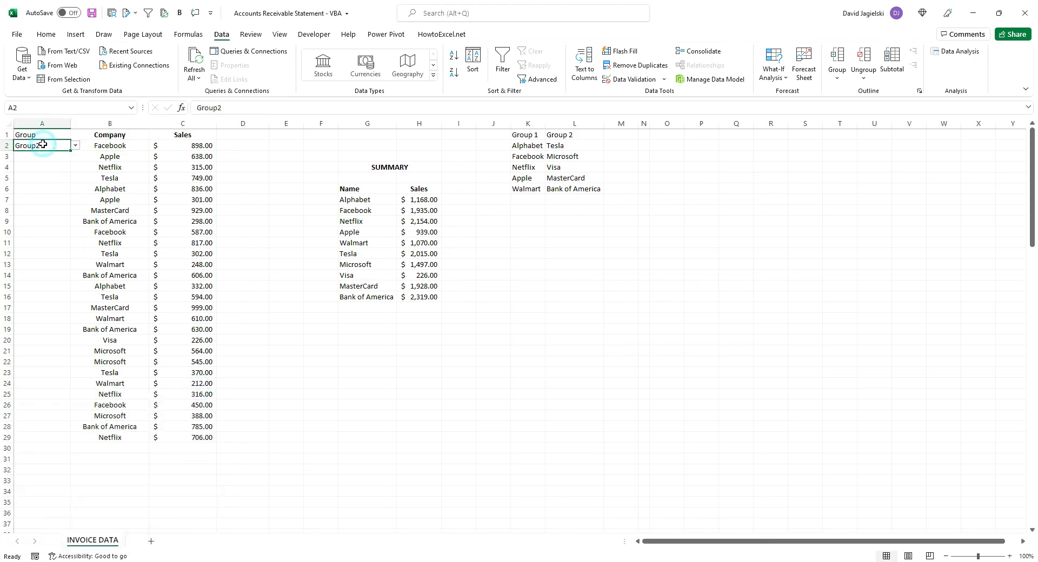
{"action": "left_click", "coordinate": [567, 147]}
{"action": "left_click_drag", "start_coordinate": [567, 146], "coordinate": [566, 189]}
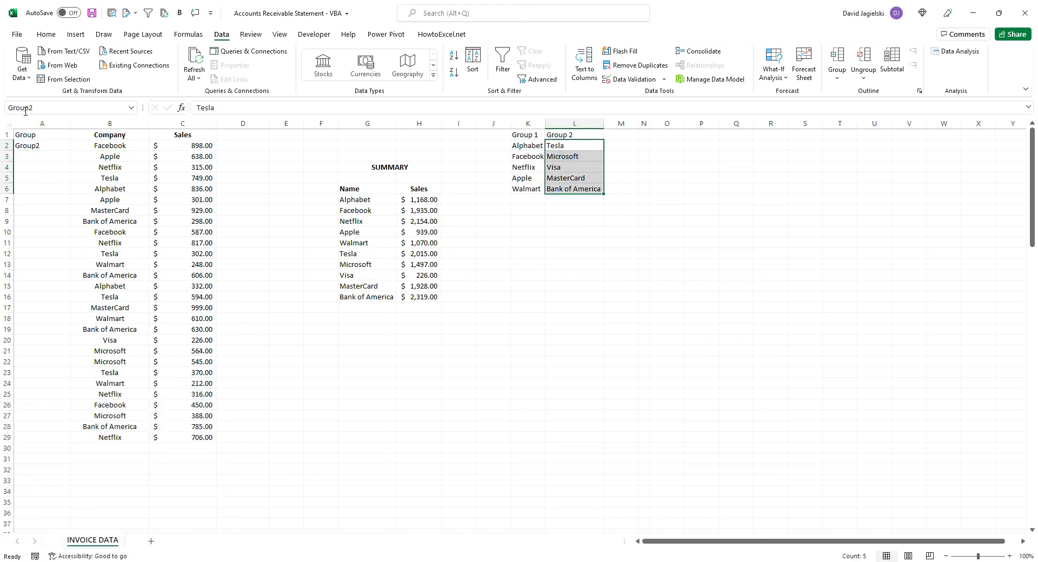
{"action": "left_click", "coordinate": [528, 135]}
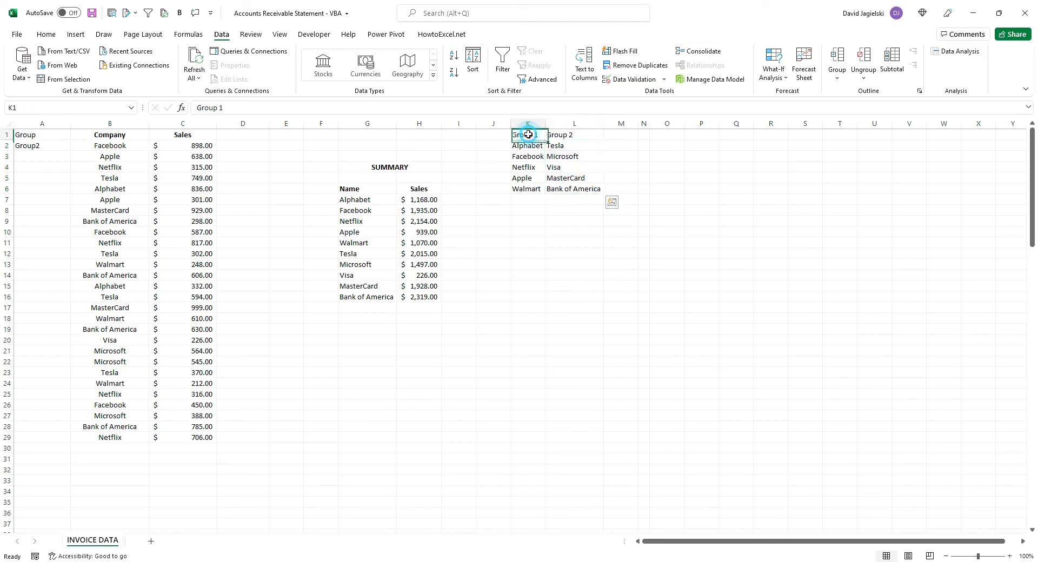